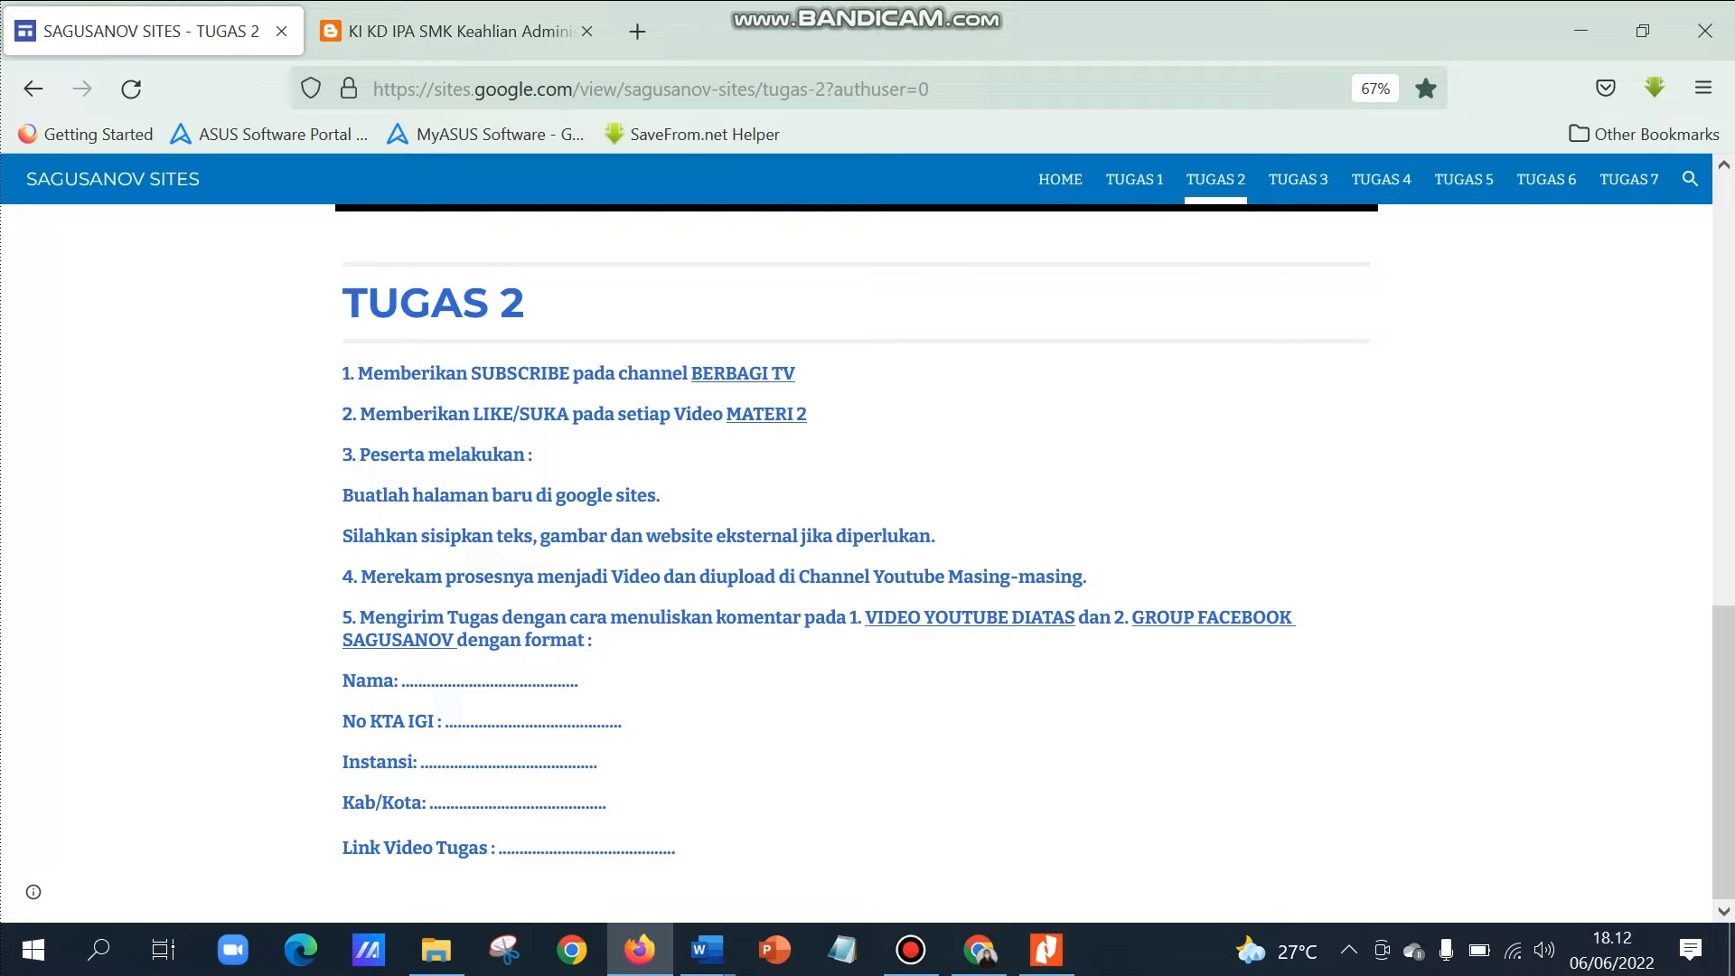
Switch to the Chrome window with Google's home page, open Google Sites and start a new blank site.
{"action": "left_click", "coordinate": [980, 950]}
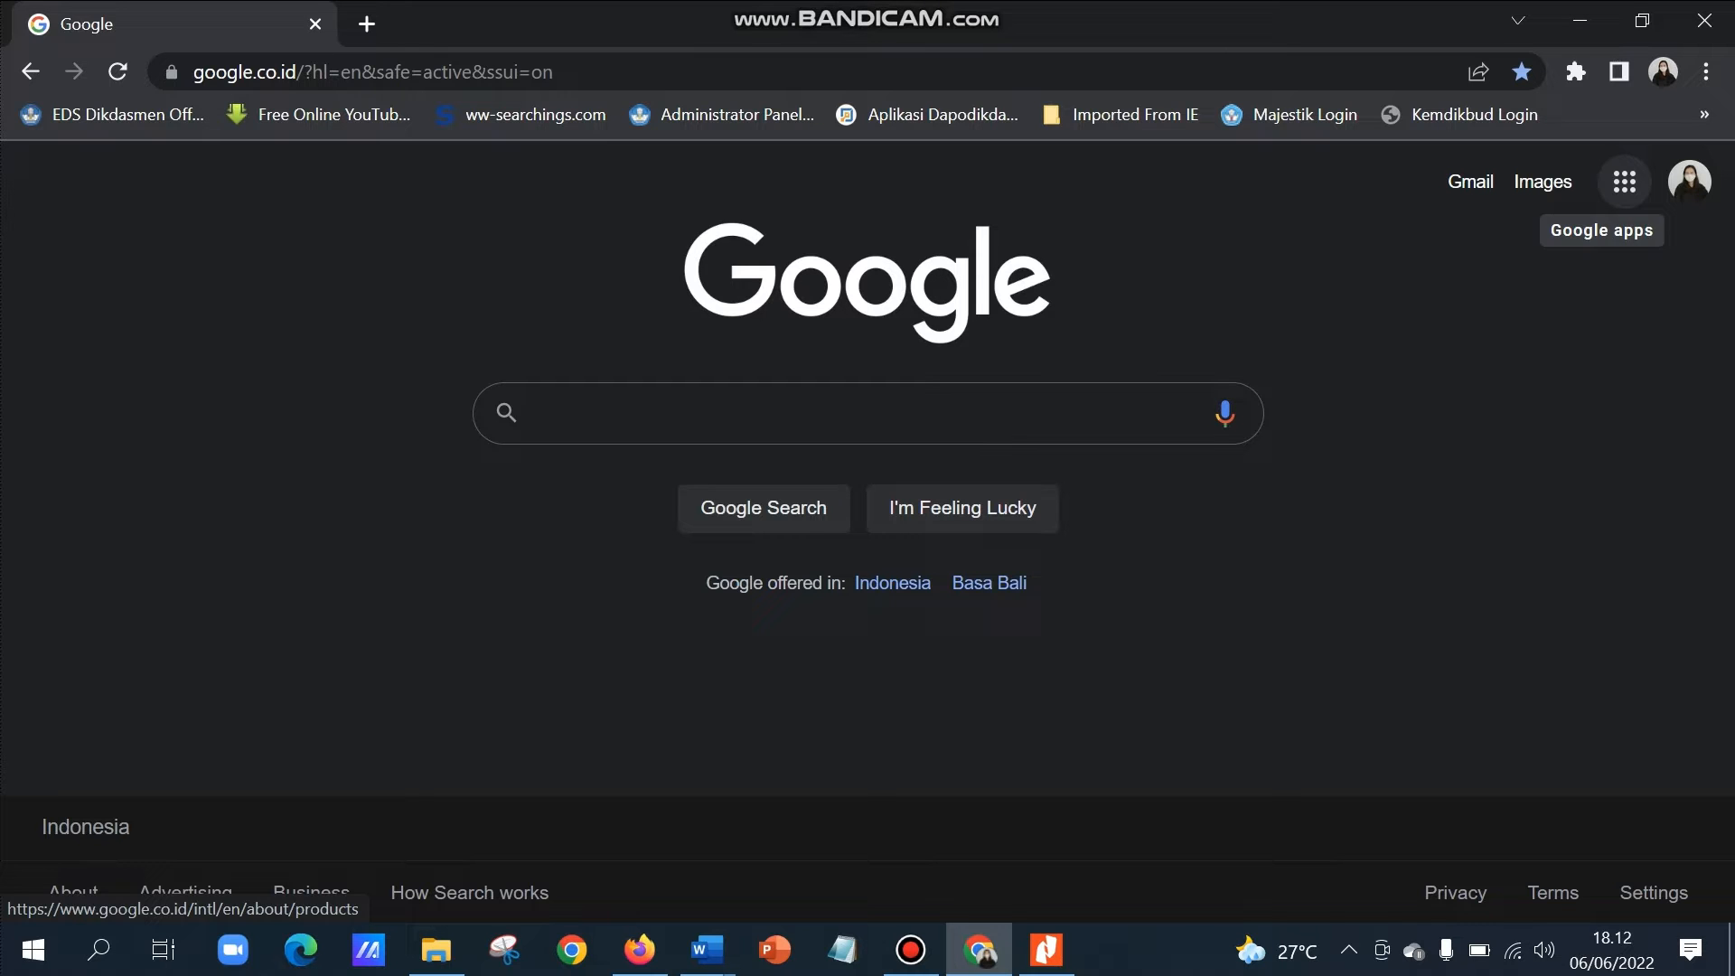
{"action": "left_click", "coordinate": [1624, 182]}
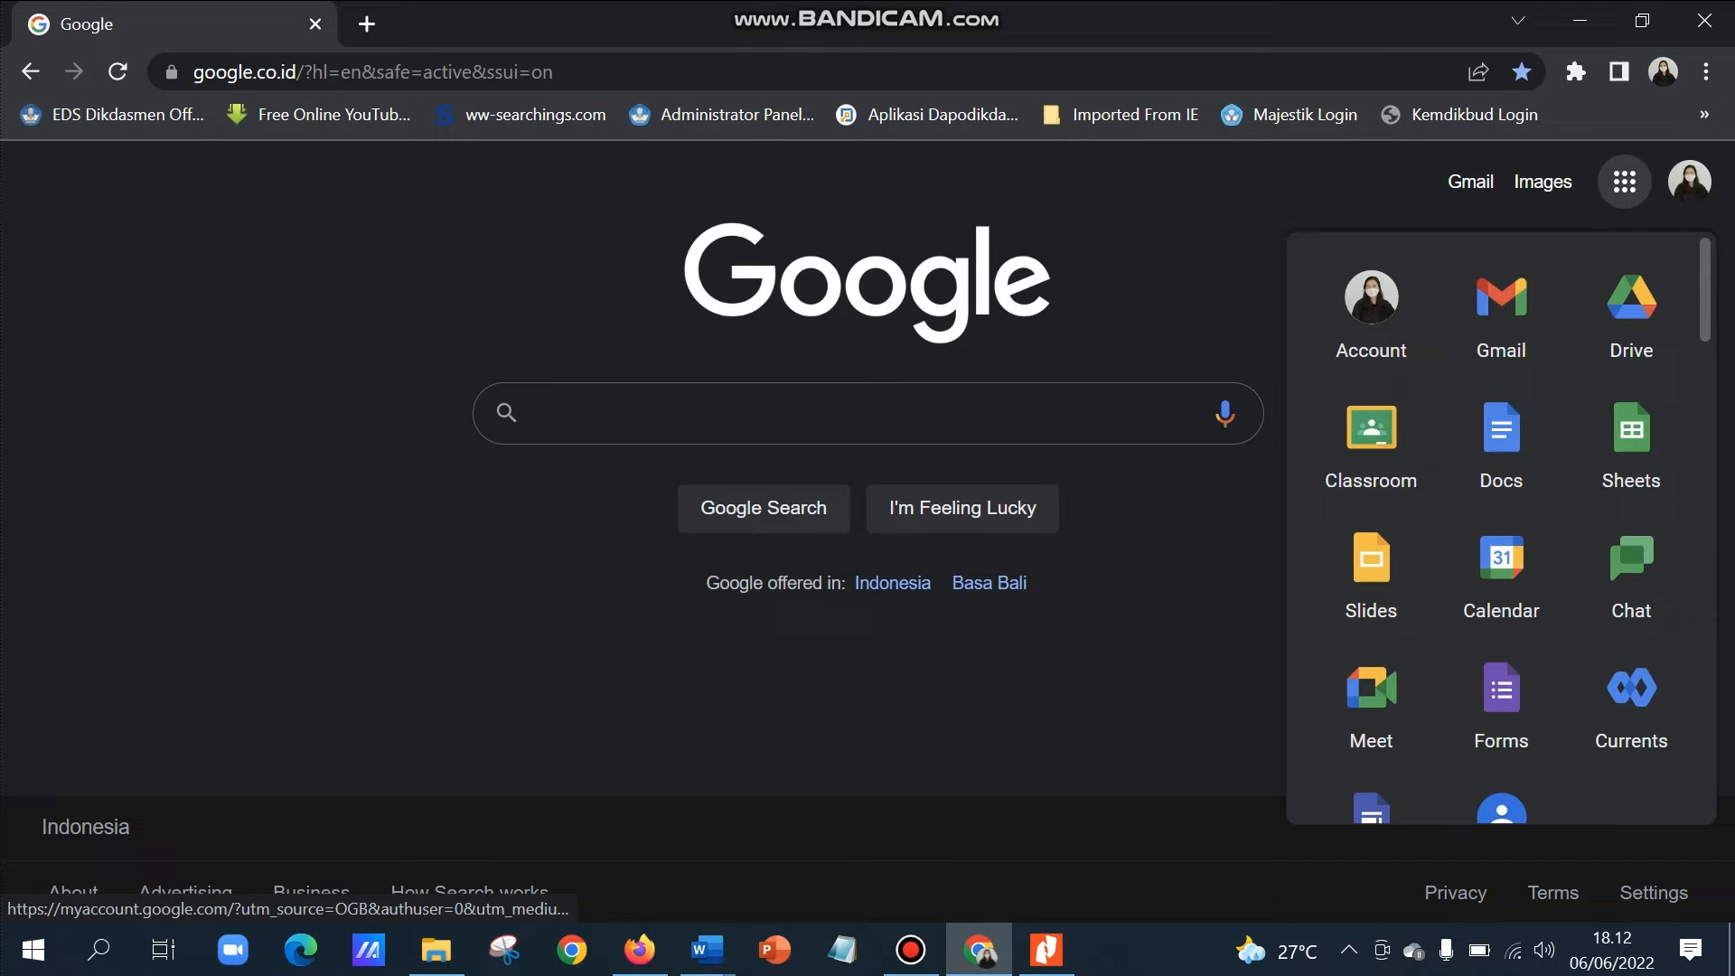
{"action": "scroll", "coordinate": [1500, 527], "scroll_direction": "down", "scroll_amount": 3}
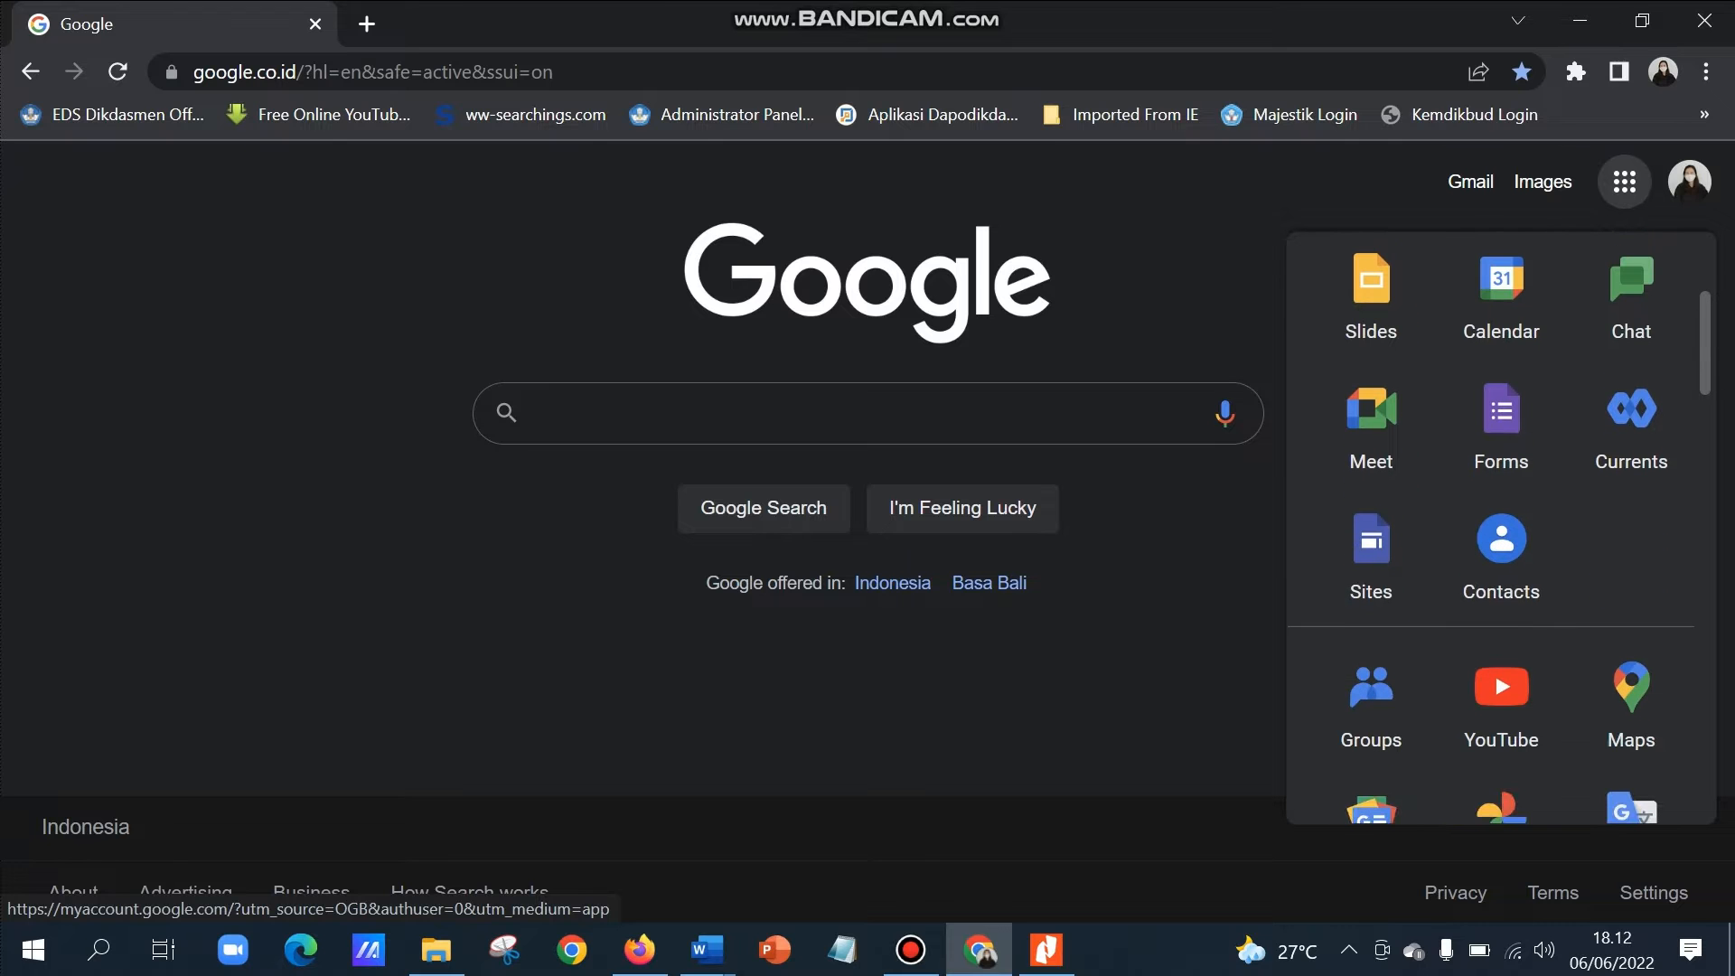
{"action": "left_click", "coordinate": [1370, 547]}
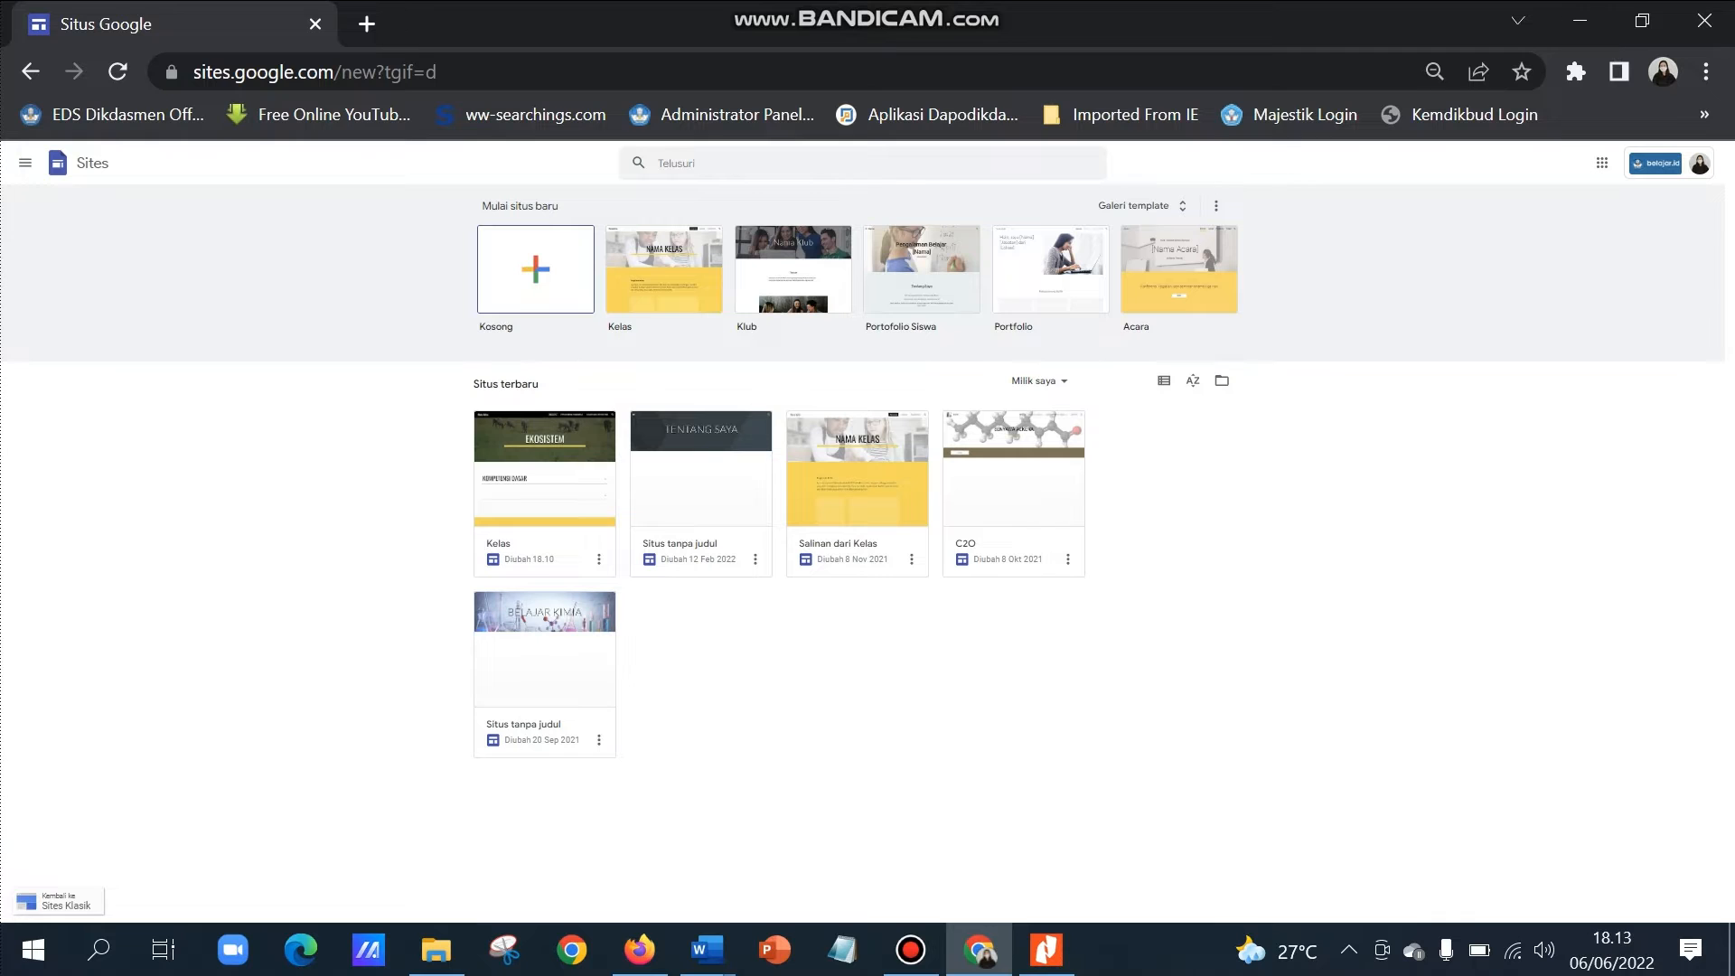
{"action": "left_click", "coordinate": [536, 270]}
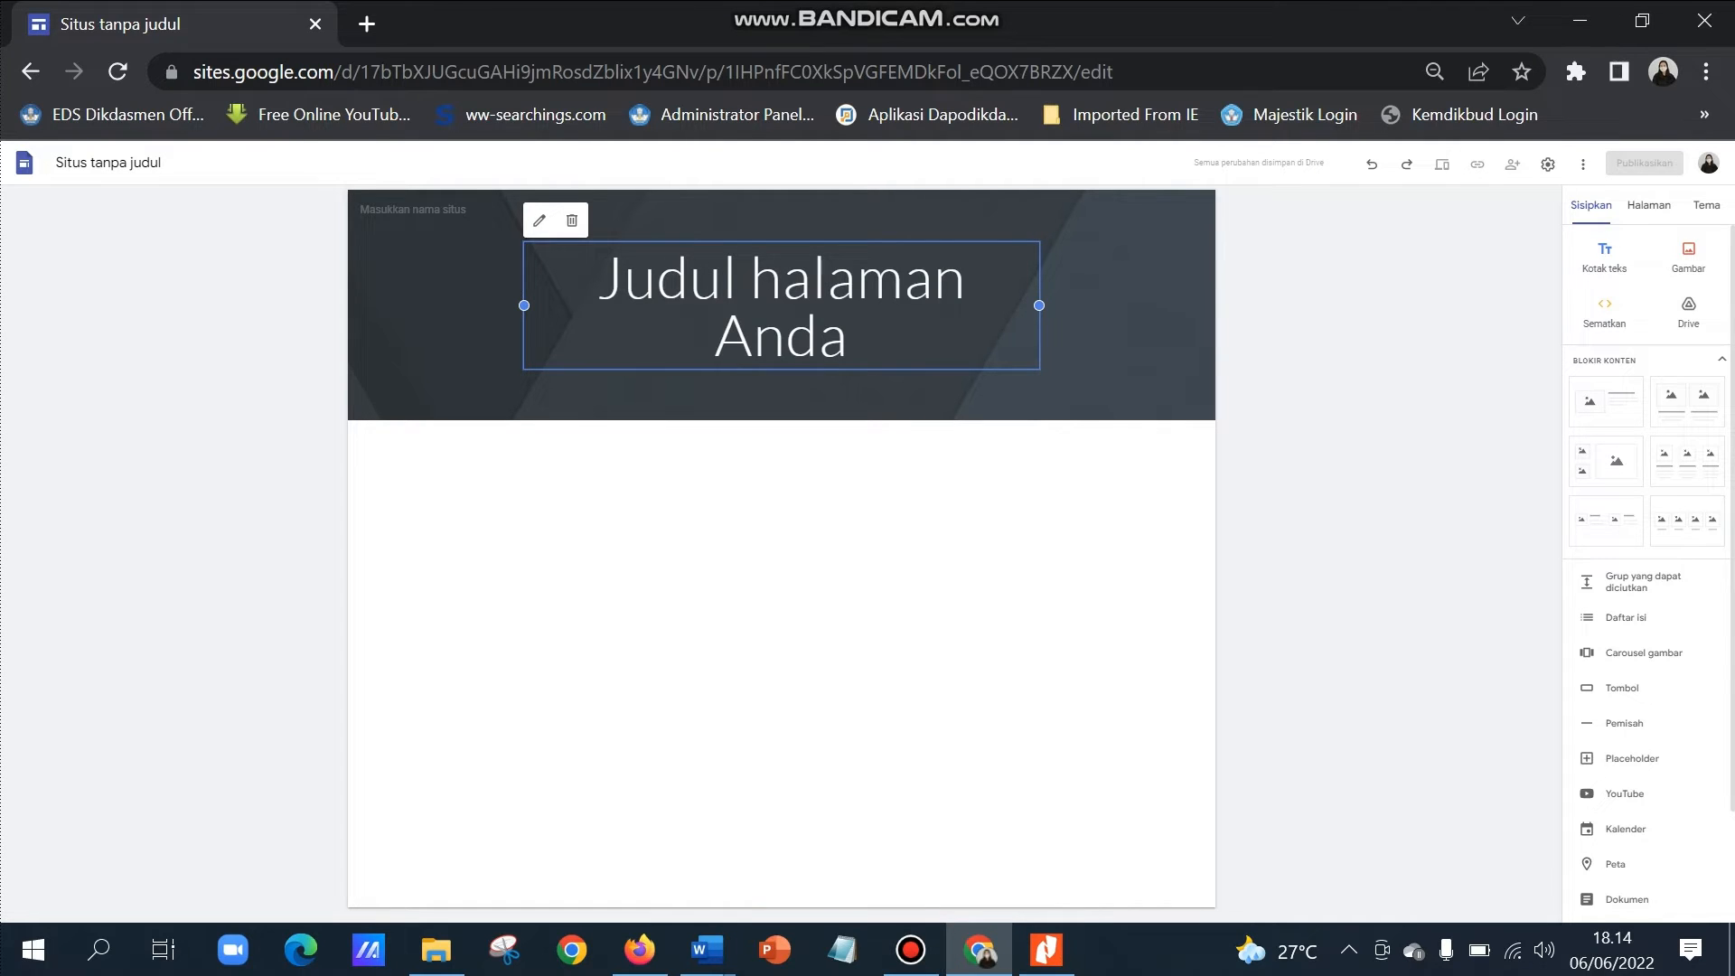
{"action": "left_click", "coordinate": [1649, 205]}
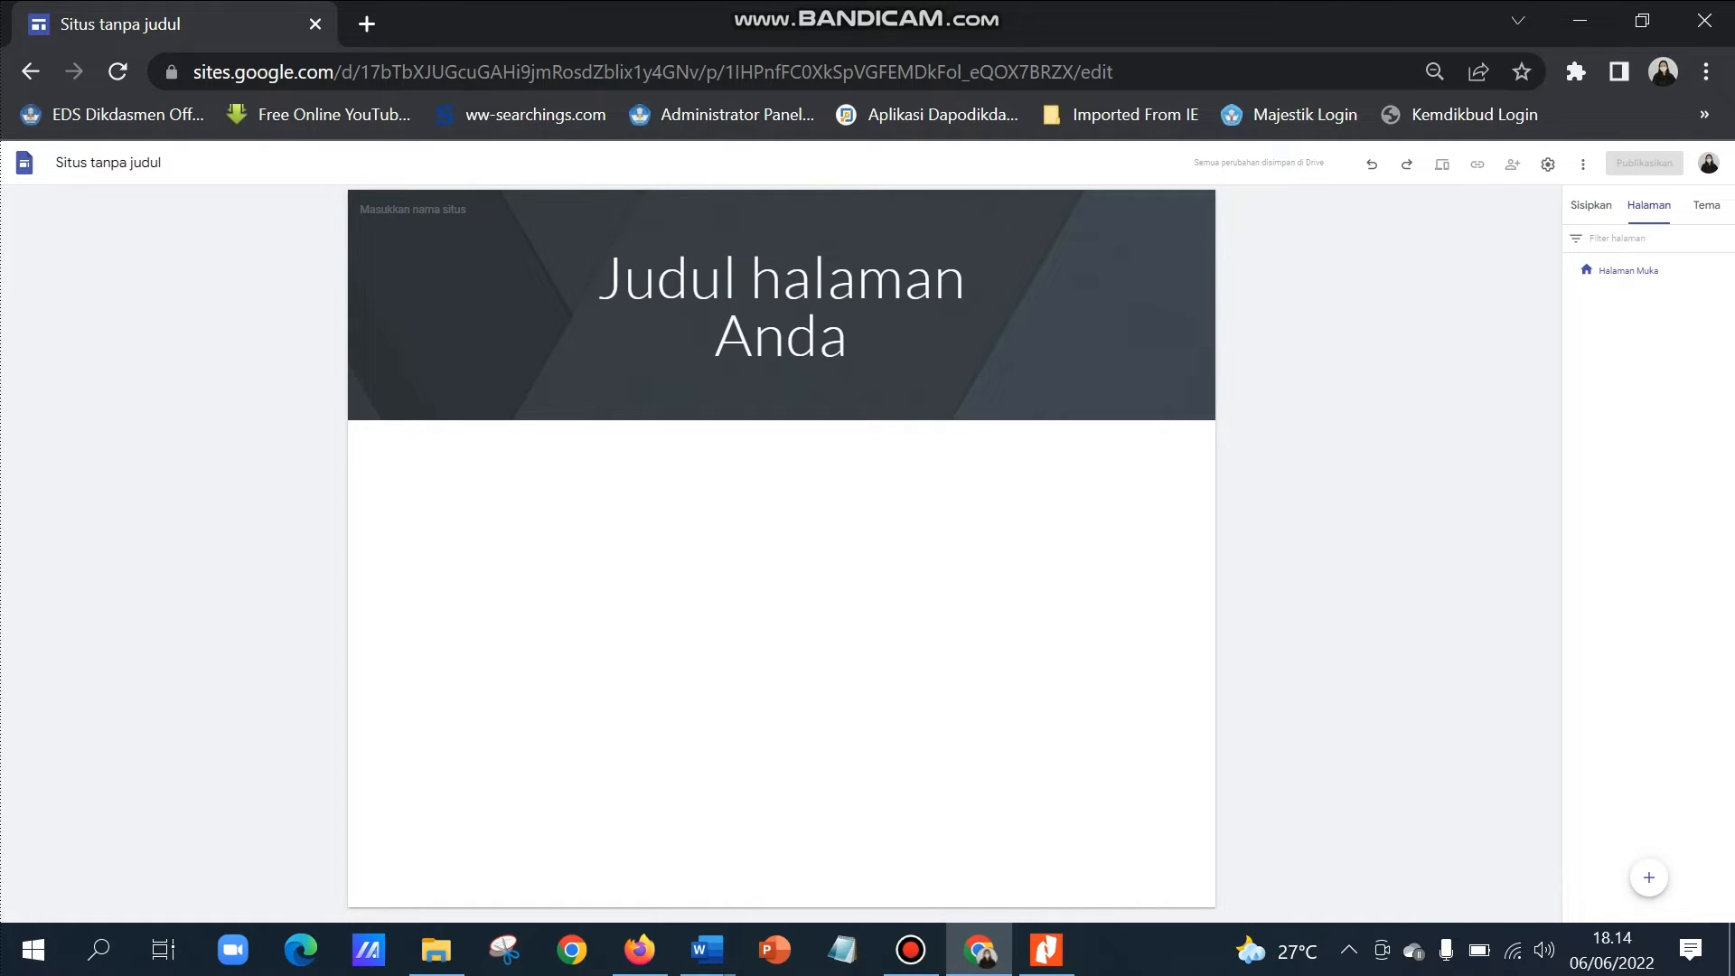
{"action": "left_click", "coordinate": [1706, 205]}
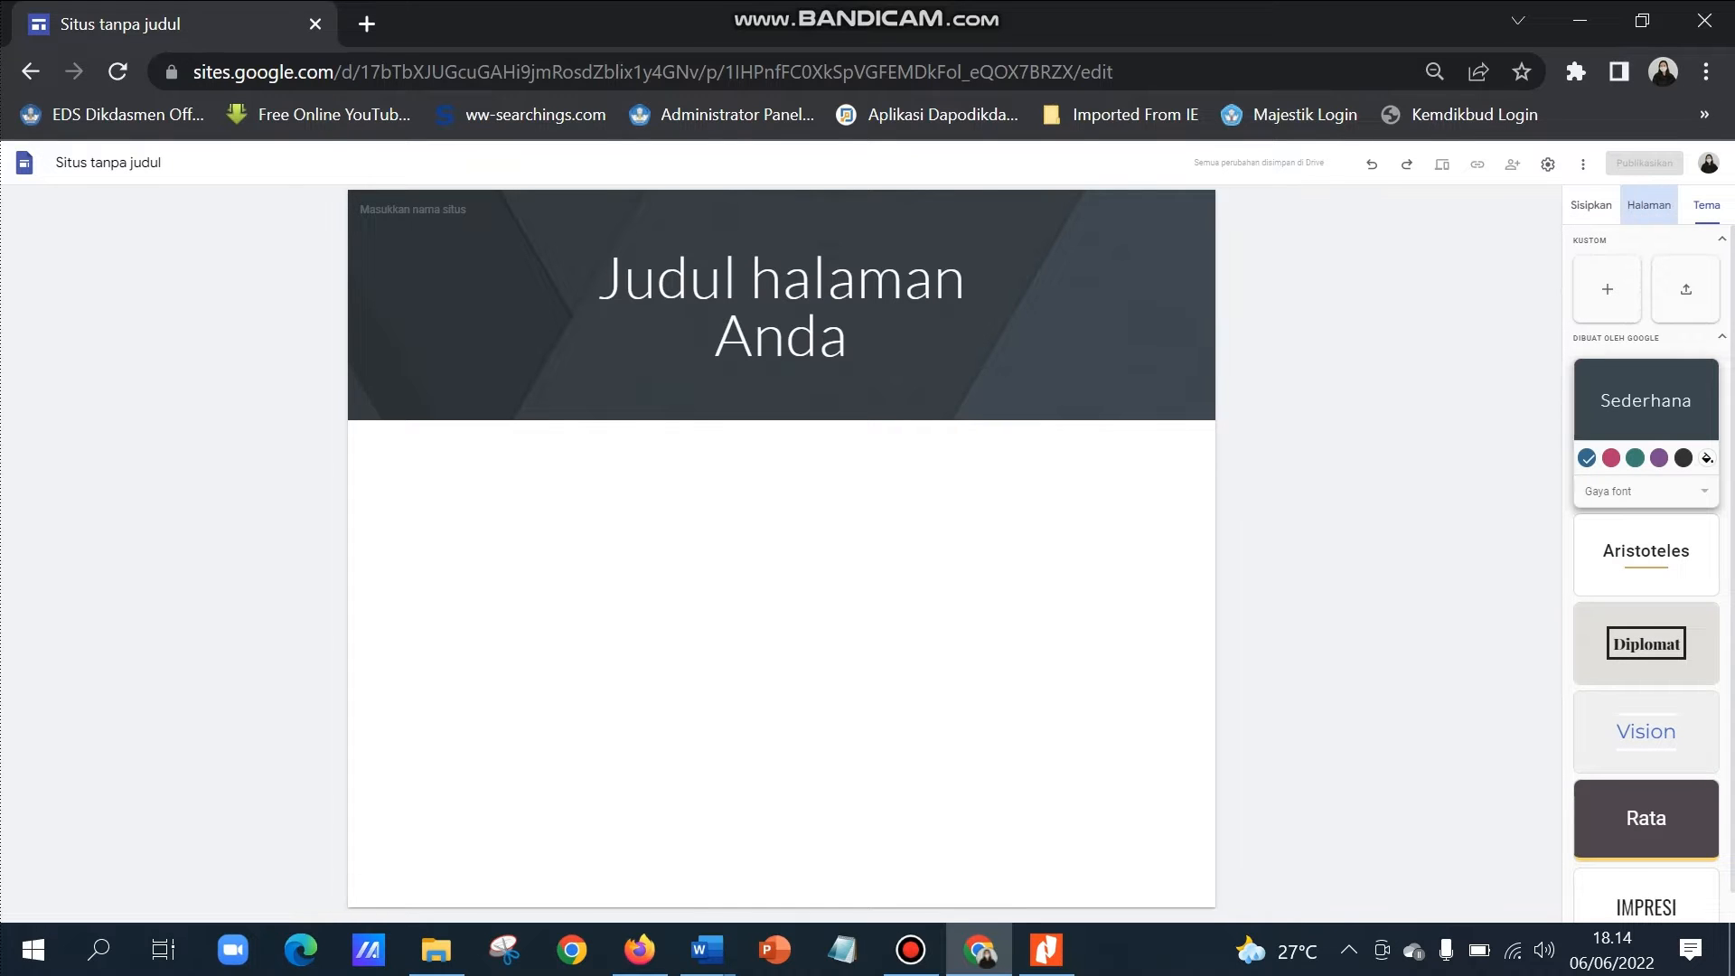
{"action": "left_click", "coordinate": [1649, 205]}
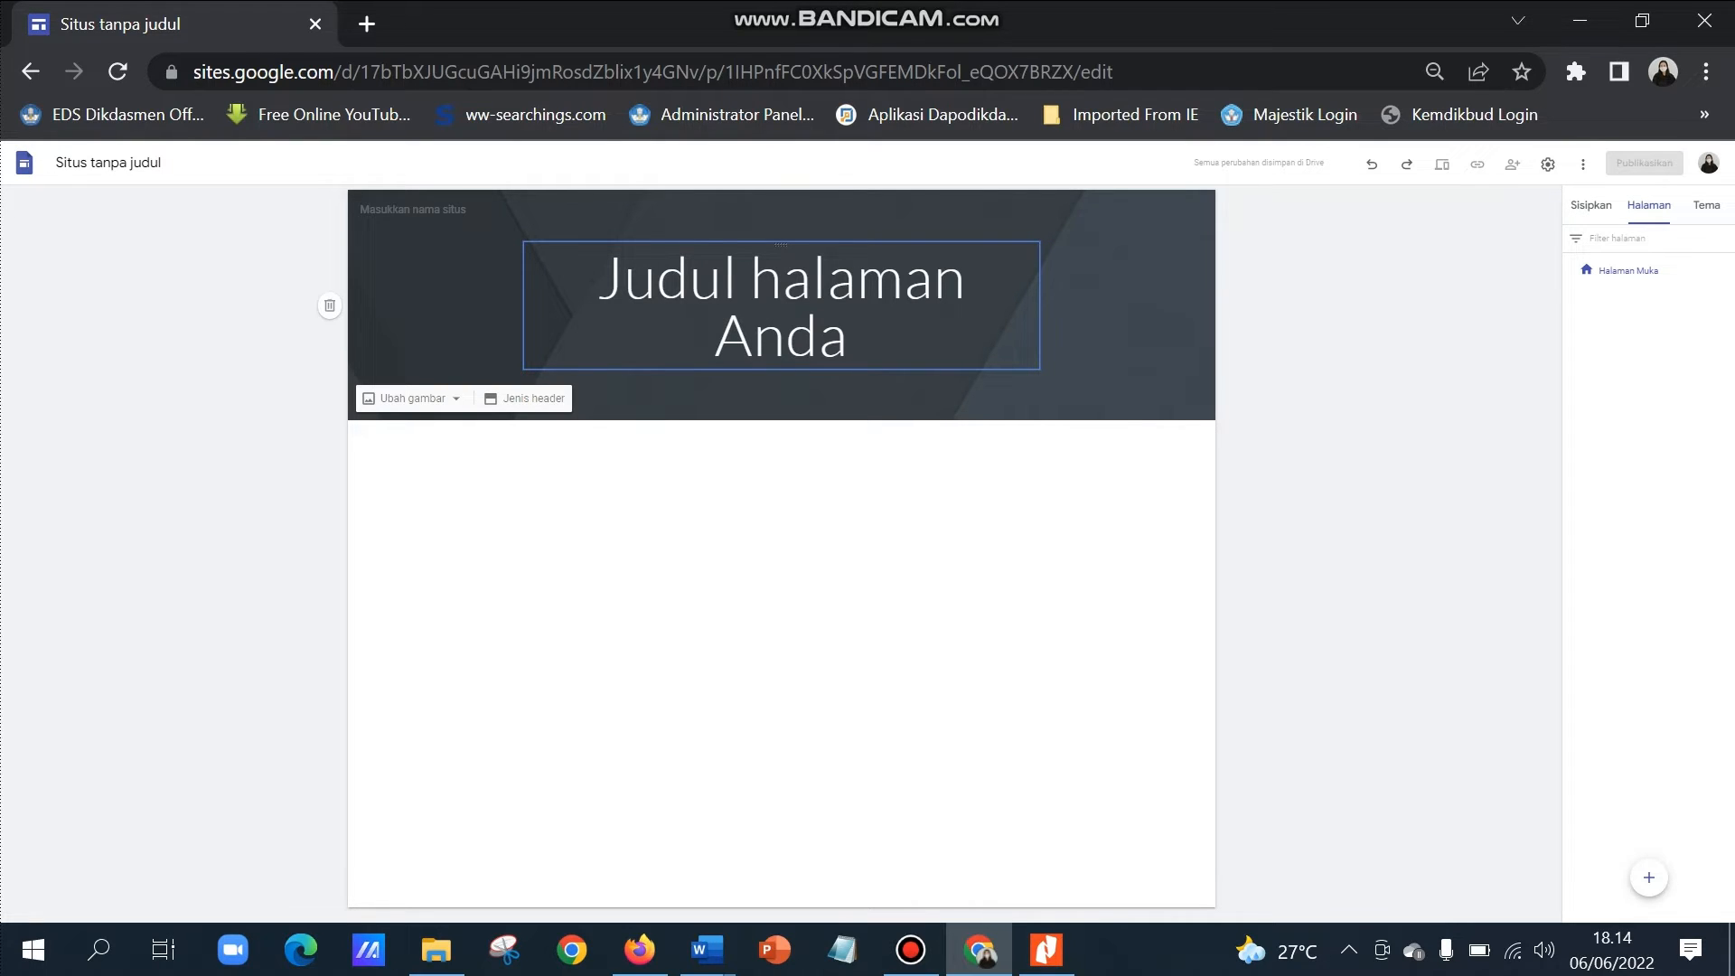
Replace the placeholder title in the home page header with EKOSISTEM.
{"action": "double_click", "coordinate": [624, 278]}
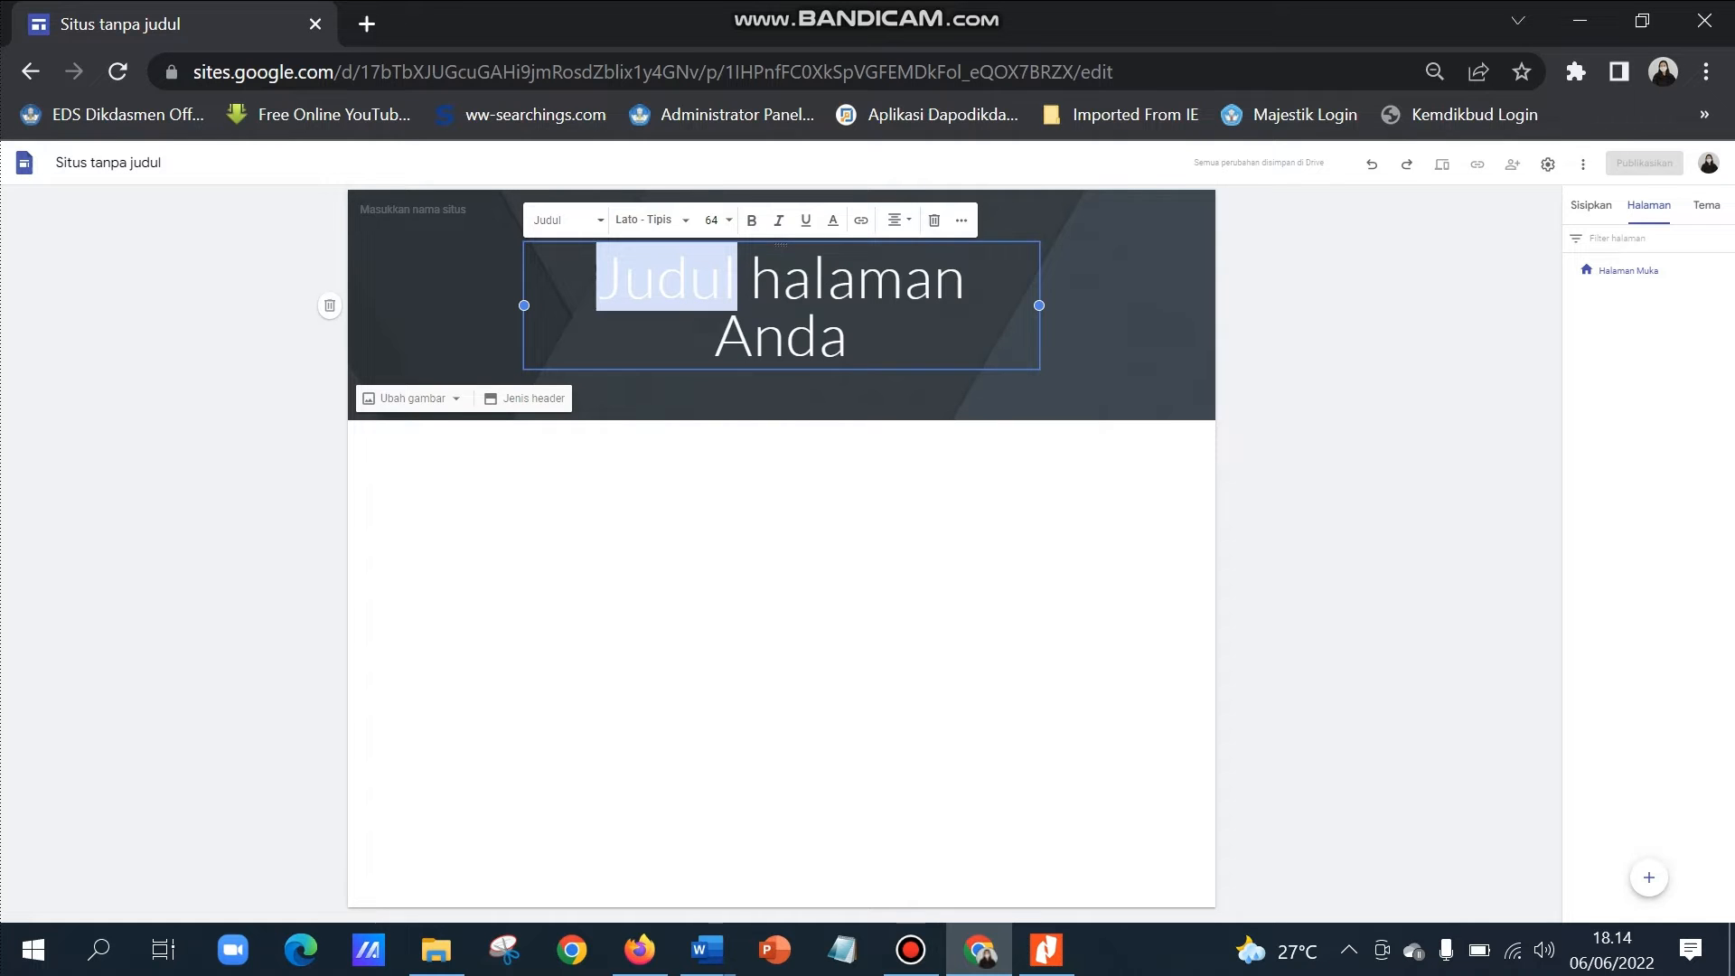
{"action": "left_click", "coordinate": [598, 279]}
{"action": "left_click_drag", "start_coordinate": [598, 279], "coordinate": [850, 339]}
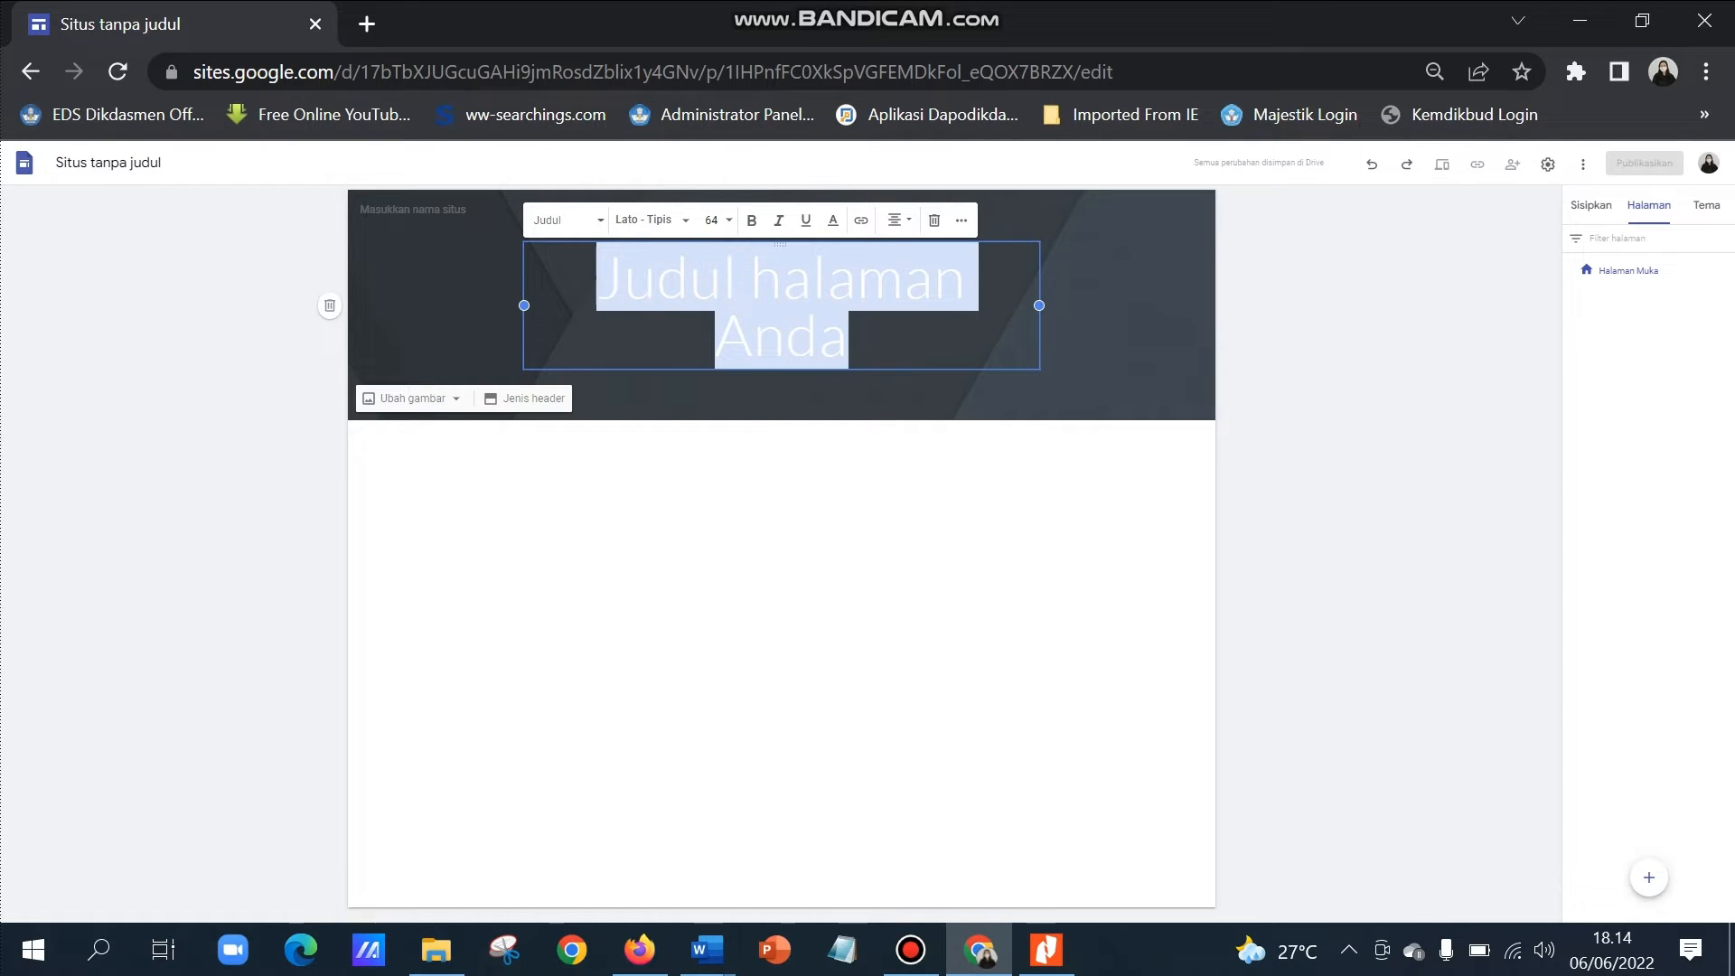
{"action": "type", "text": "EKOSISTEM"}
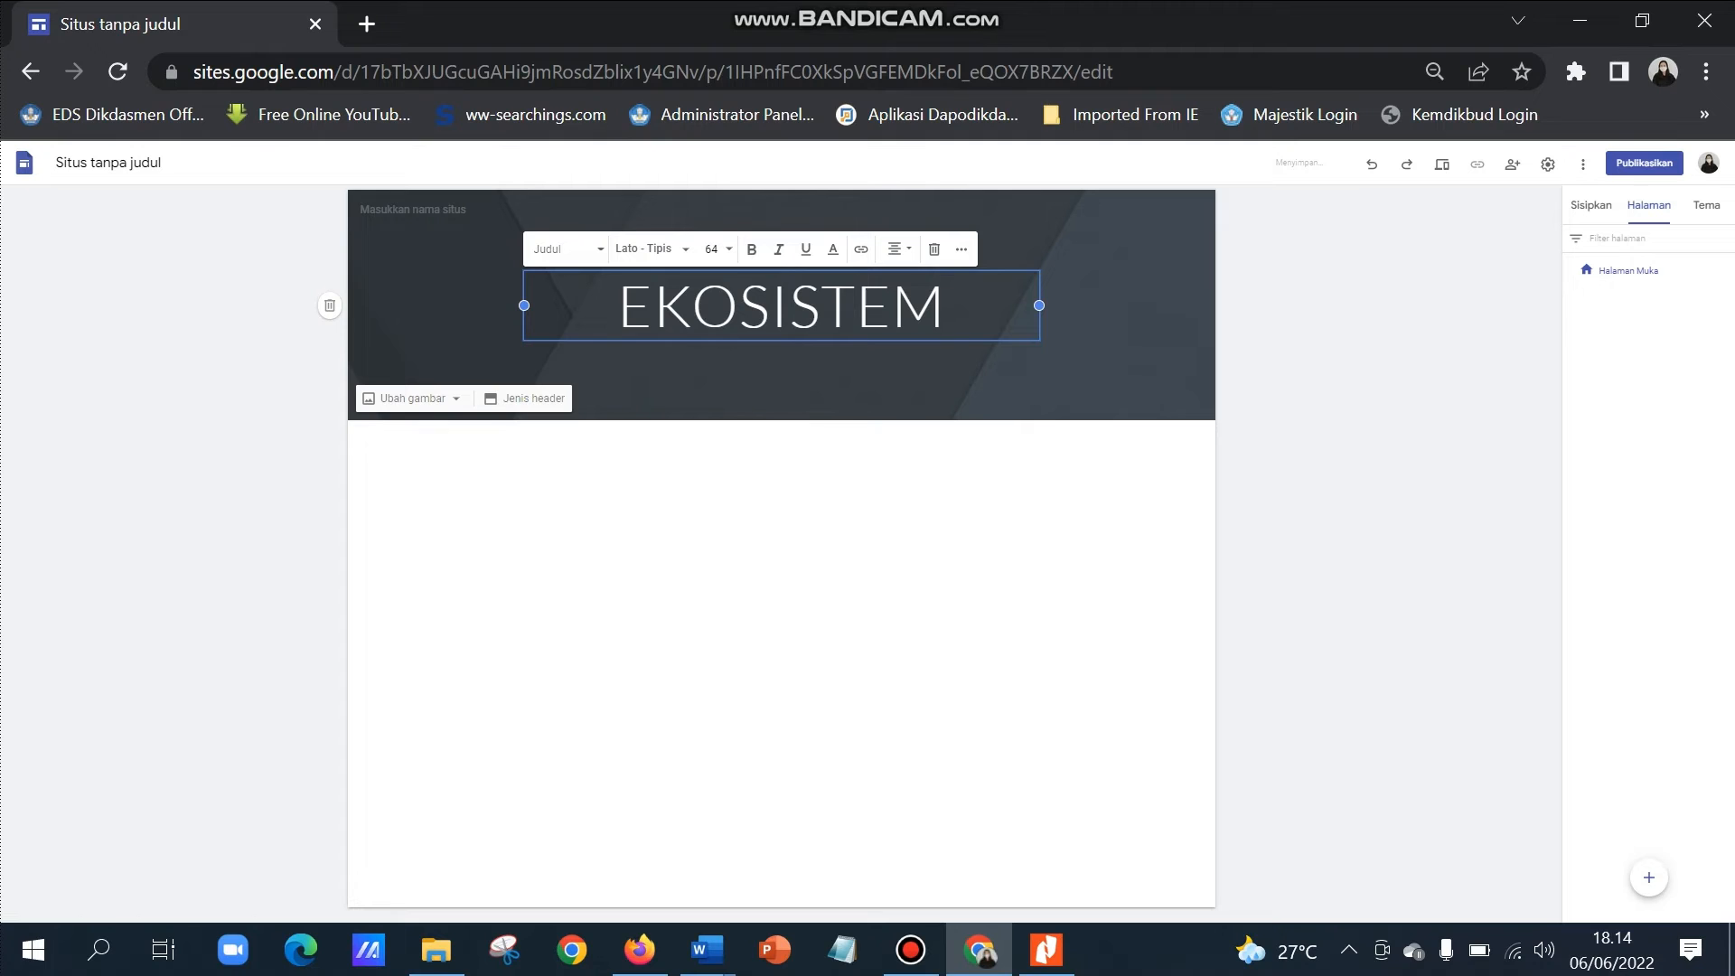
{"action": "left_click", "coordinate": [782, 543]}
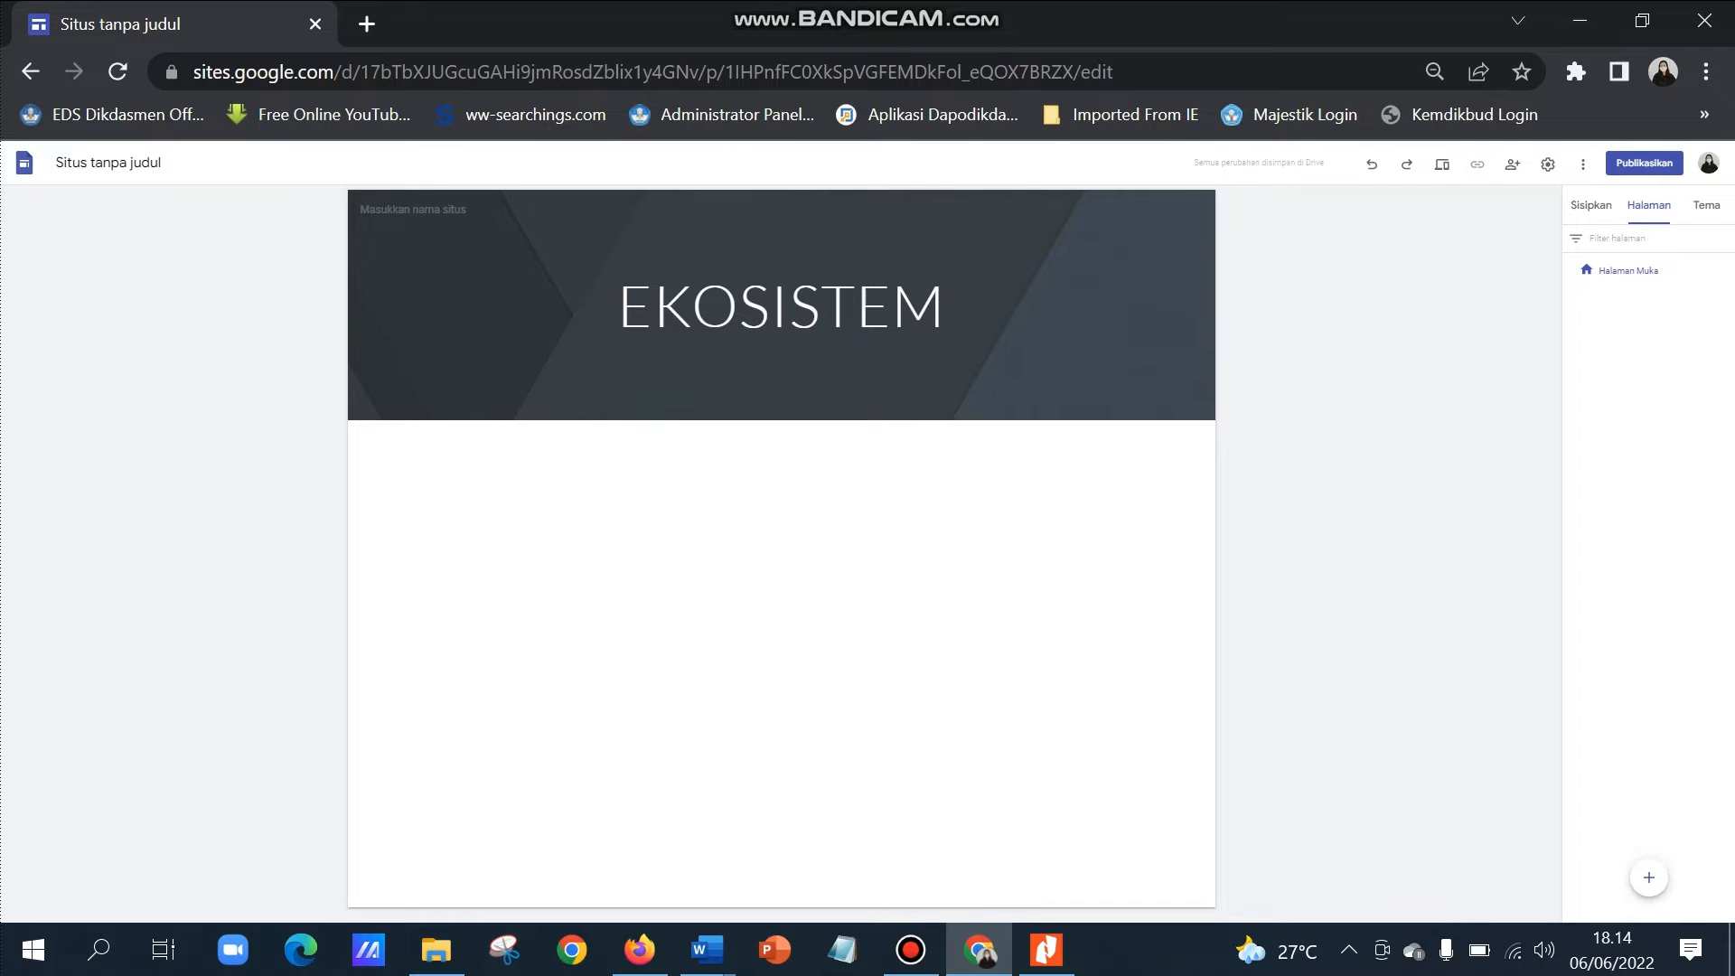
Add a new page named PENGERTIAN EKOSISTEM, consulting the PETA KONSEP document in Word for the topic name.
{"action": "mouse_move", "coordinate": [1649, 877]}
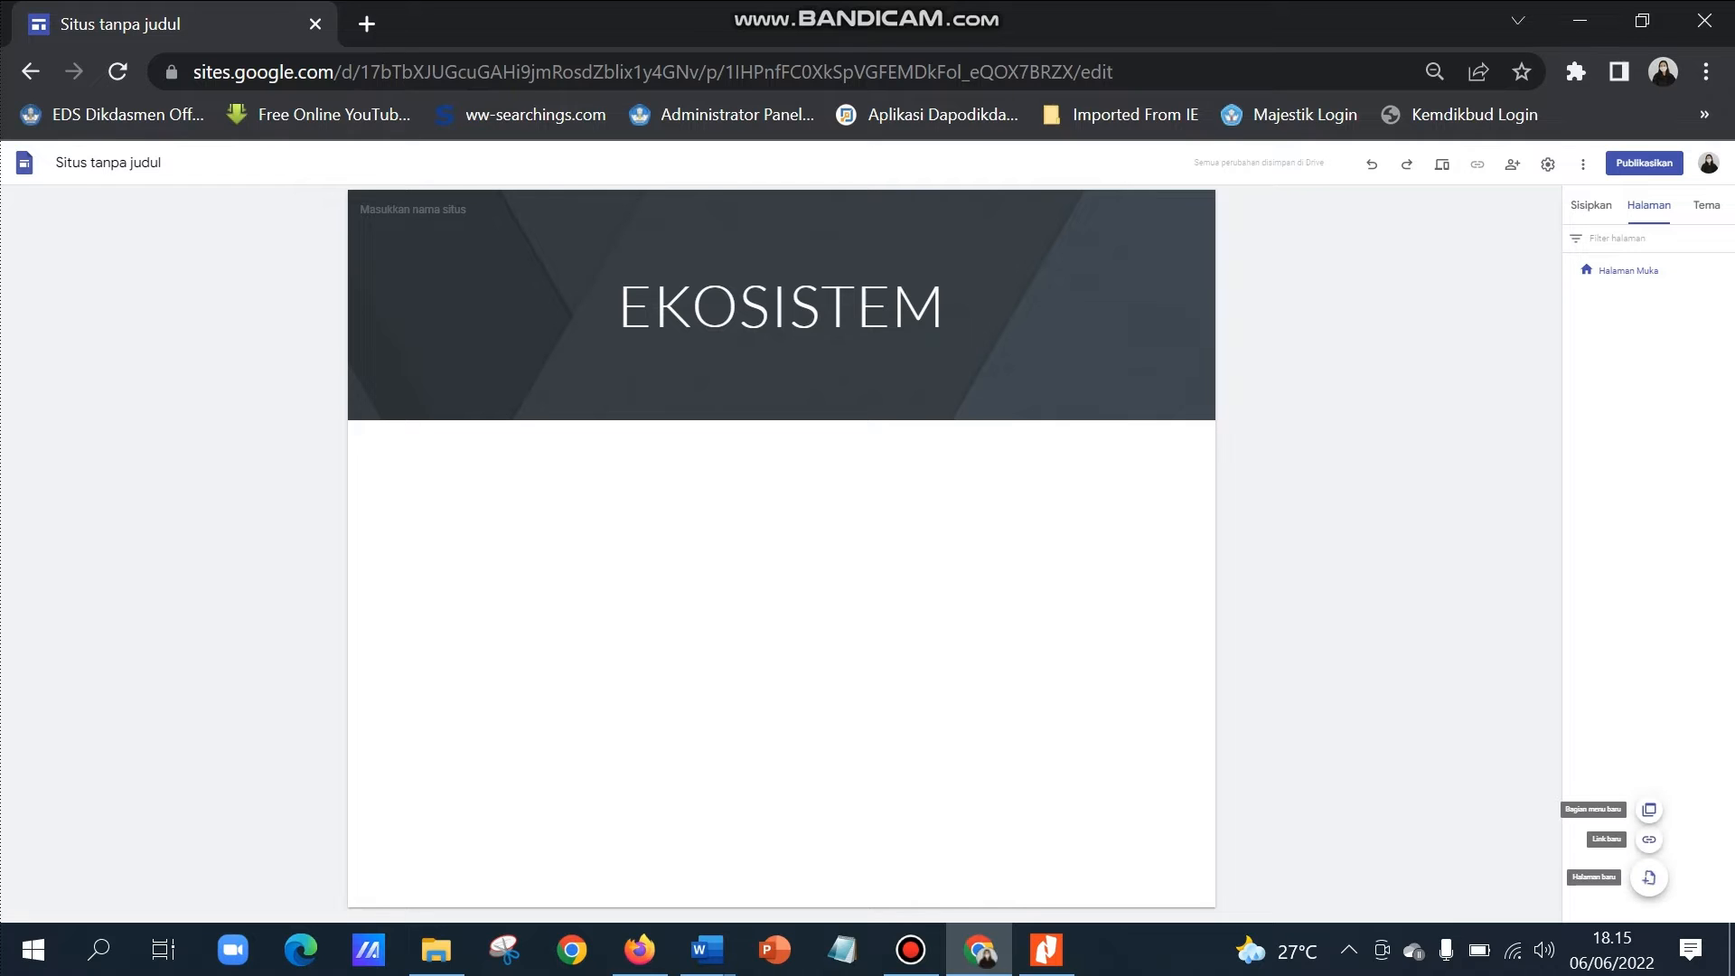
{"action": "left_click", "coordinate": [1649, 878]}
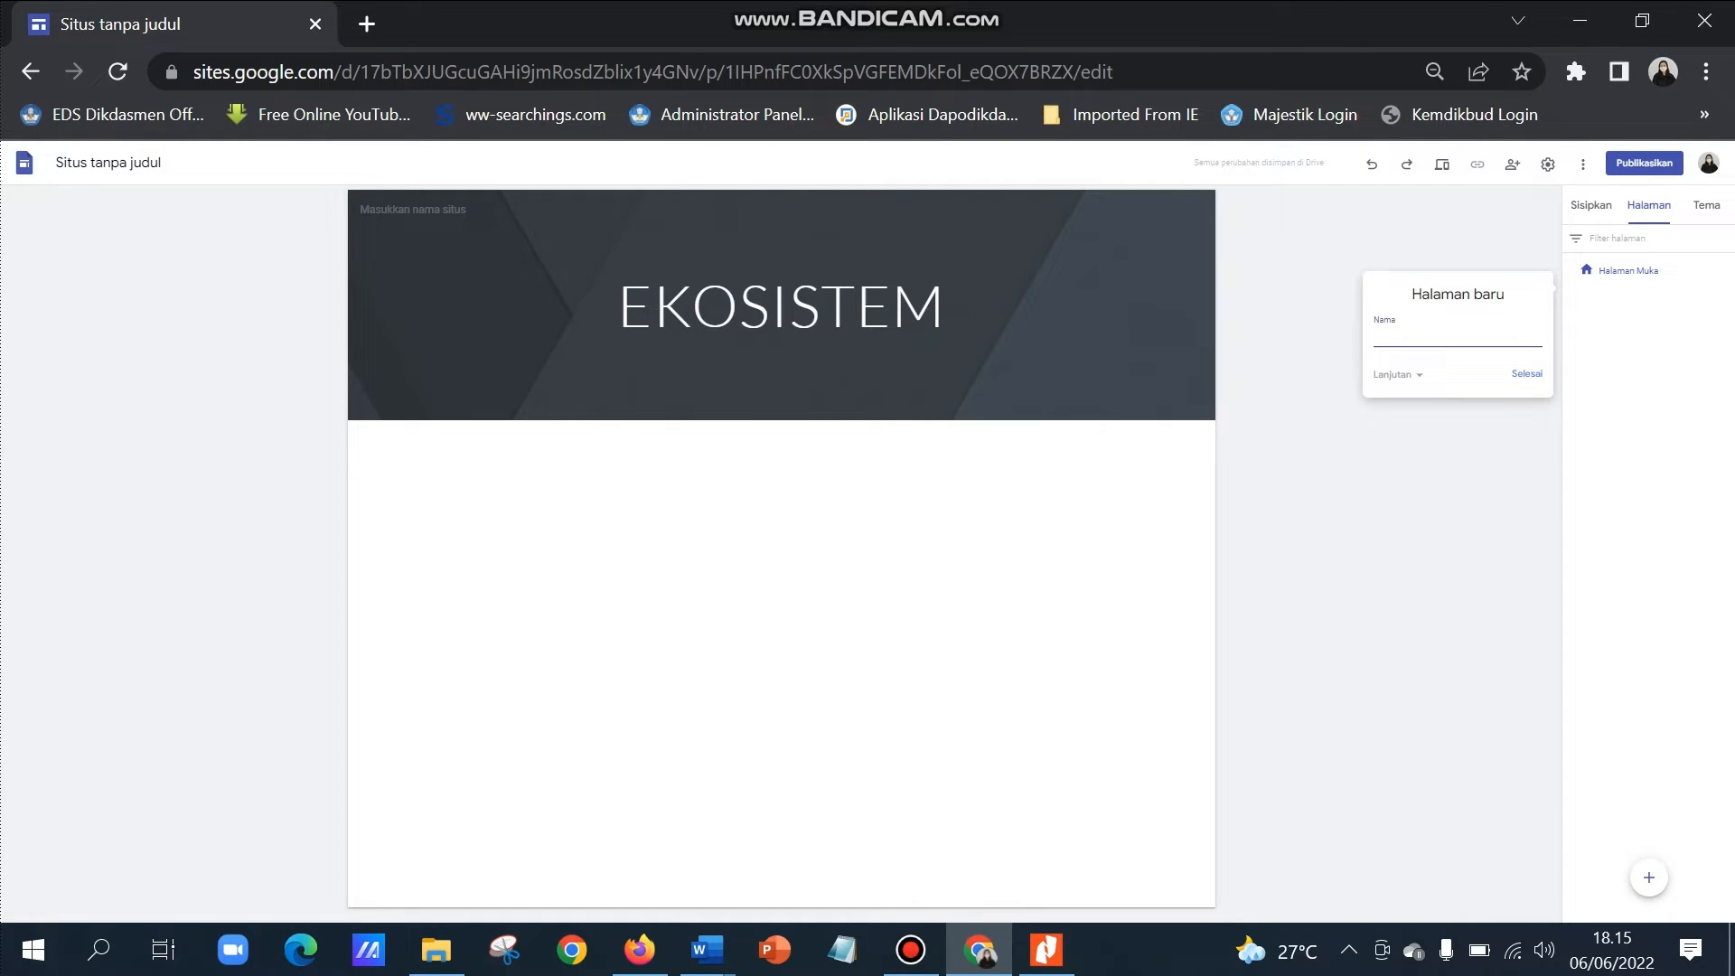
{"action": "mouse_move", "coordinate": [706, 949]}
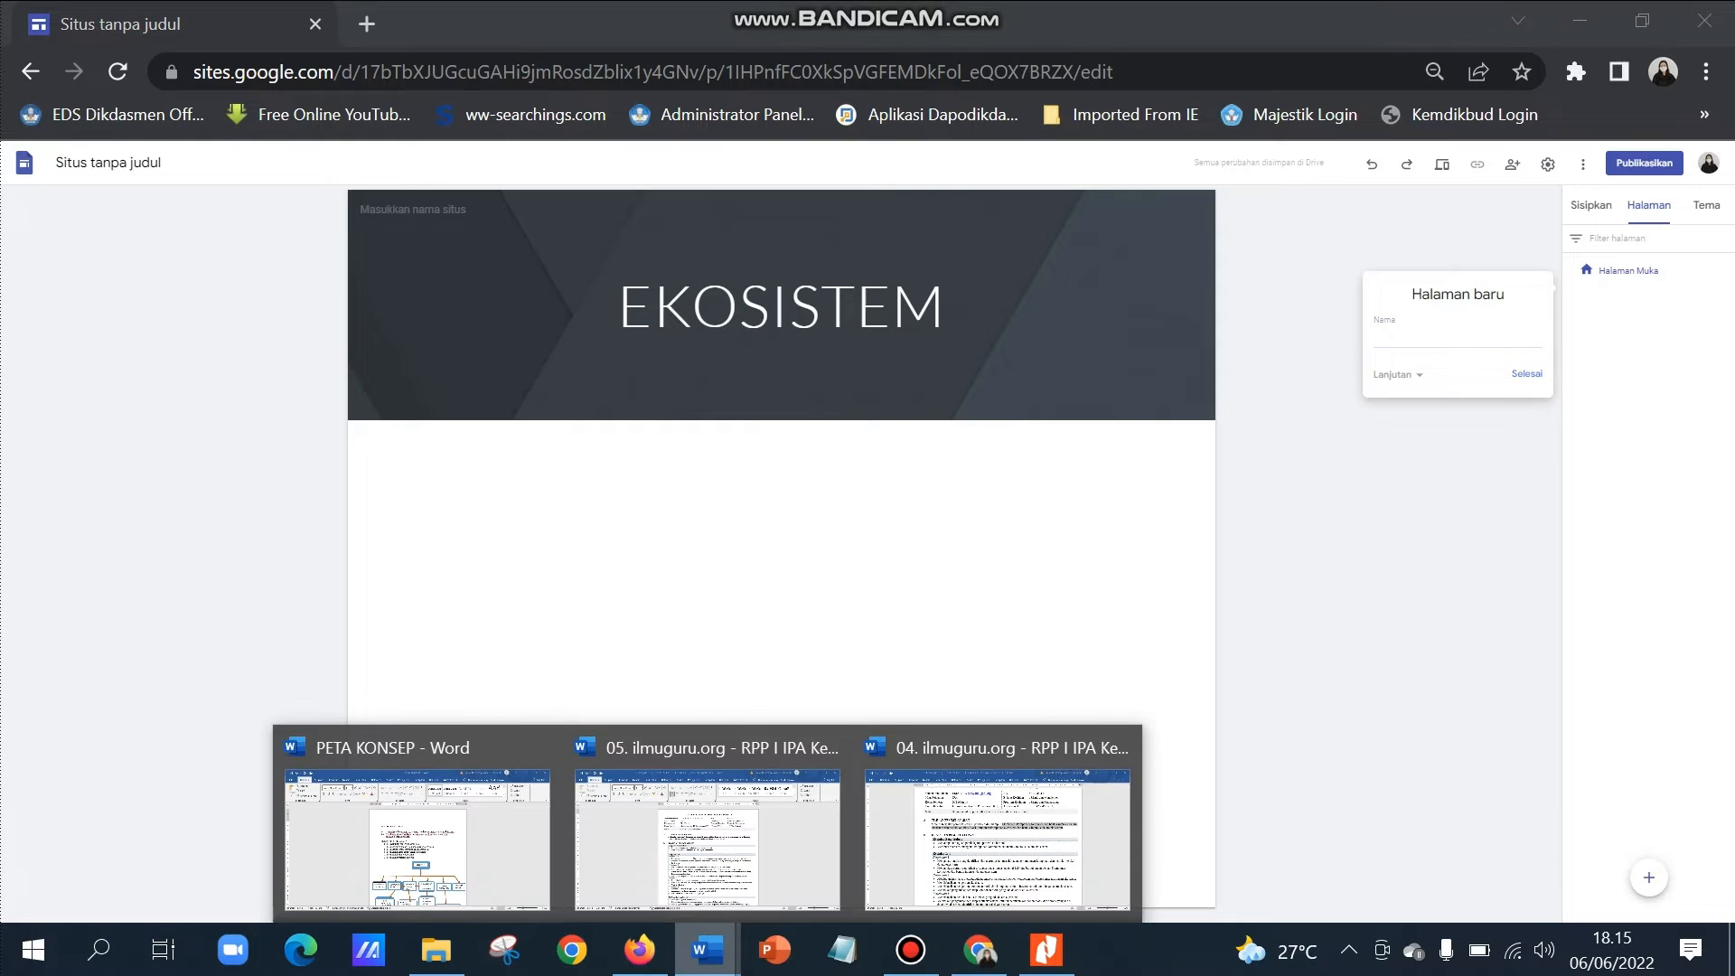
{"action": "left_click", "coordinate": [416, 813]}
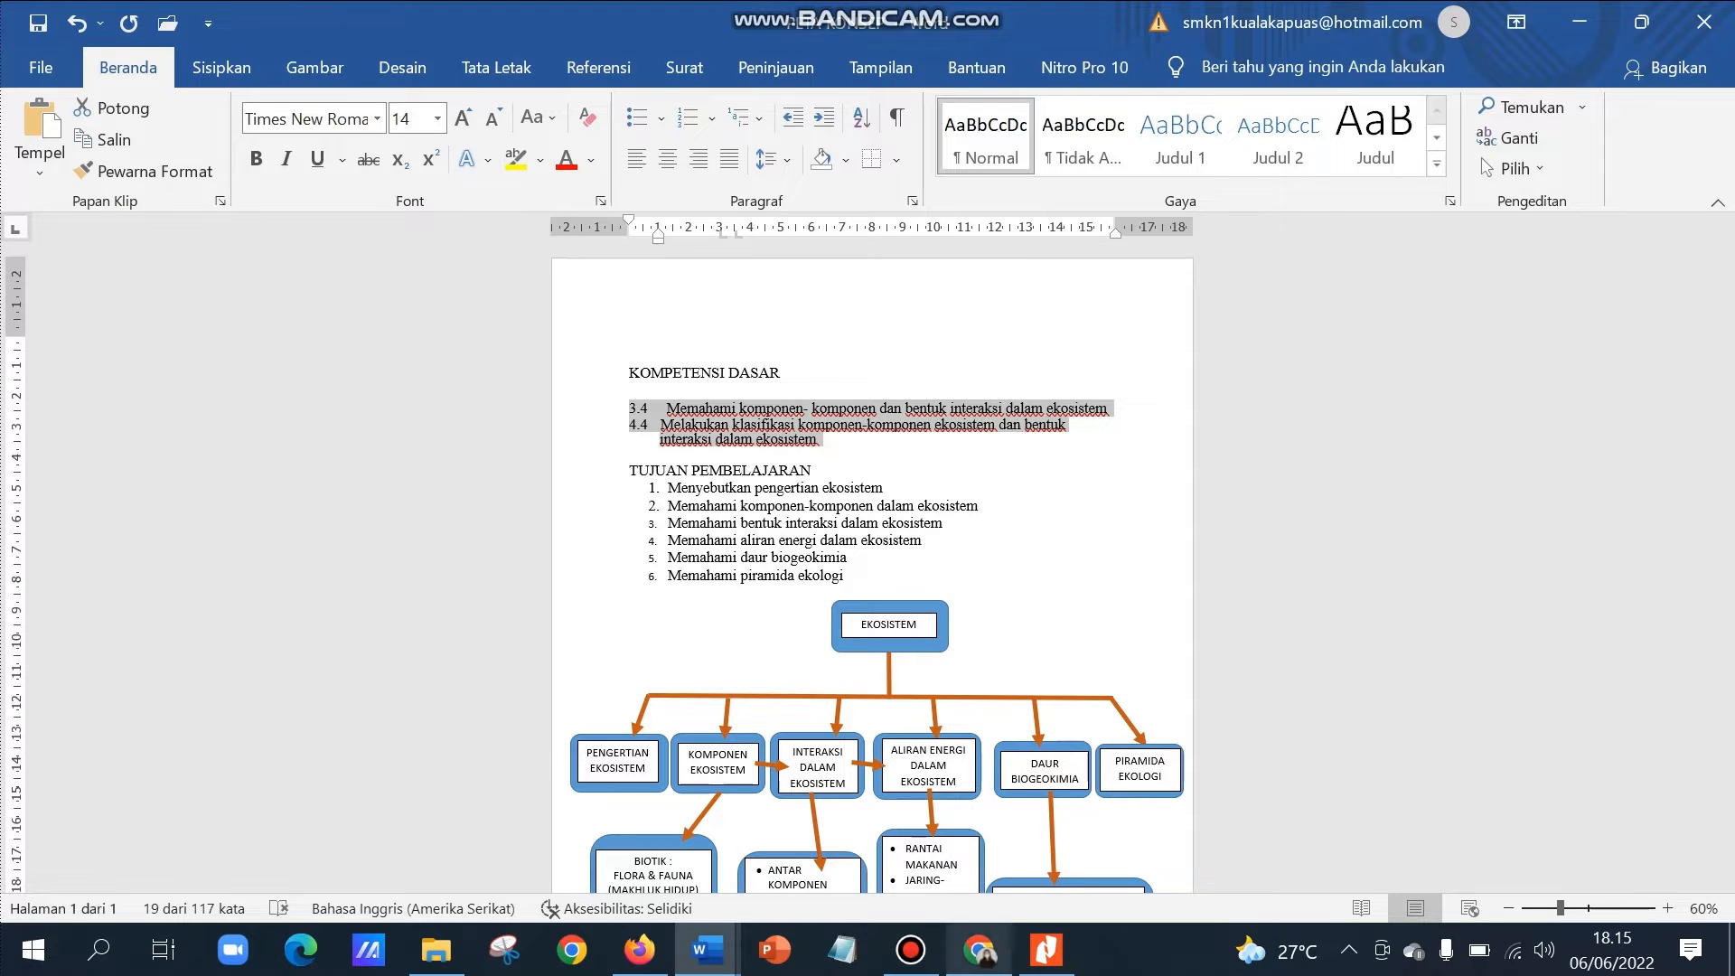
{"action": "left_click", "coordinate": [979, 948]}
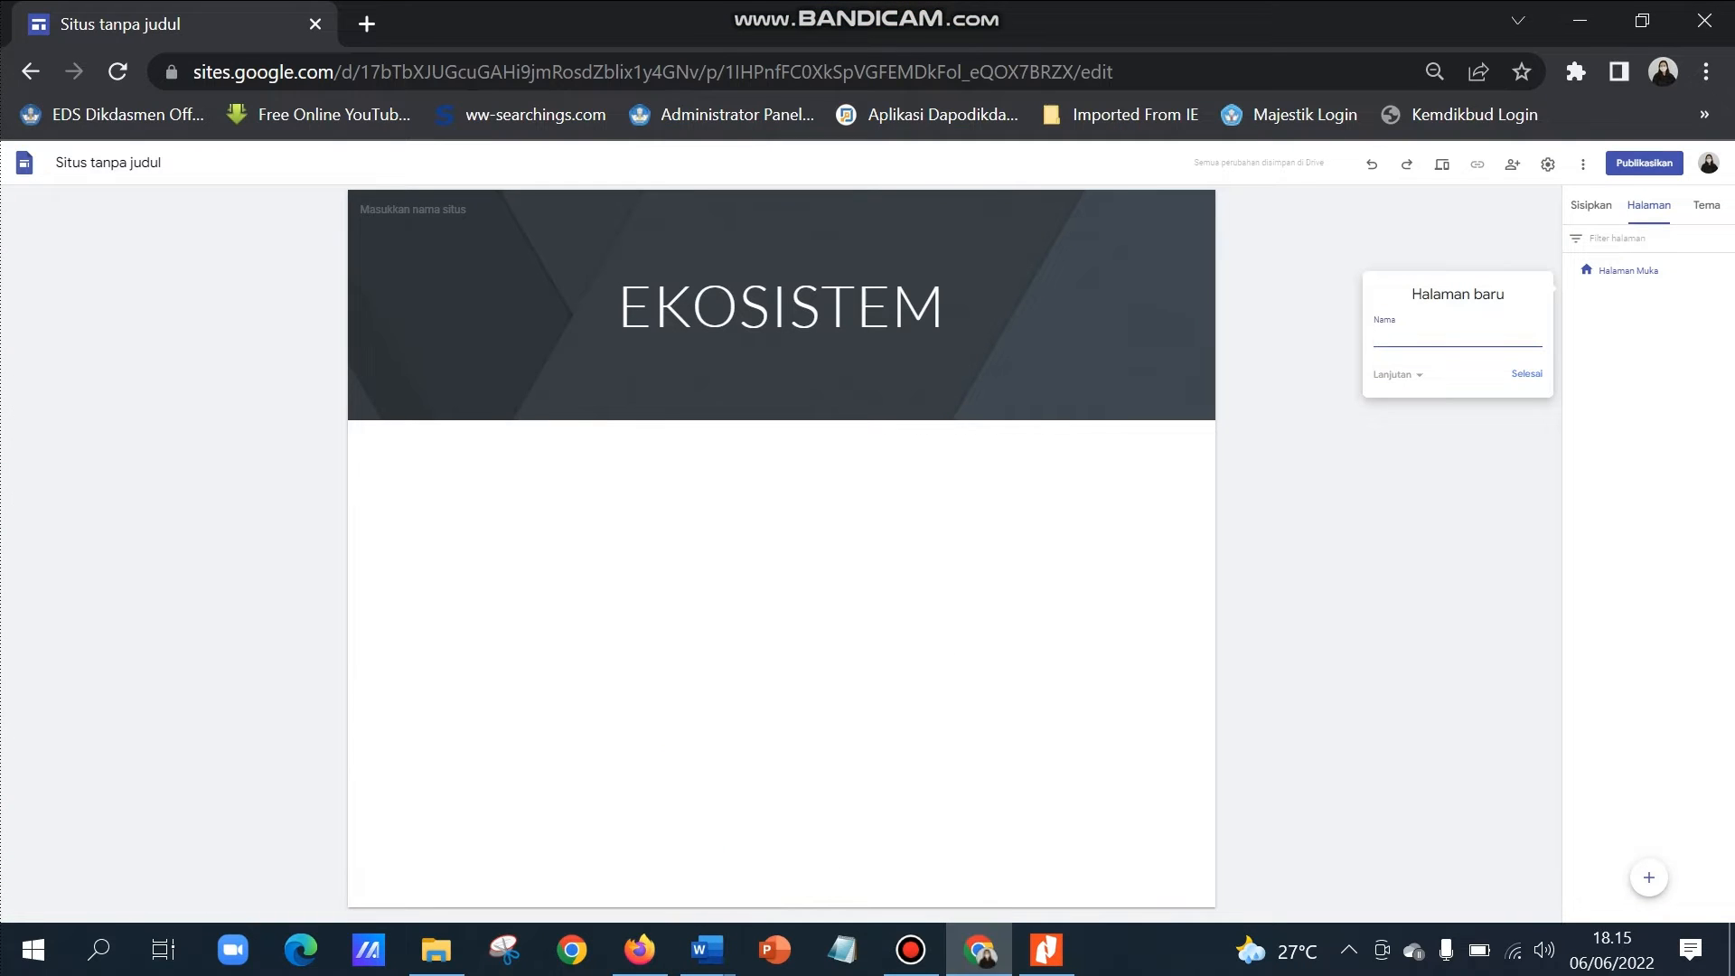
{"action": "left_click", "coordinate": [1433, 337]}
{"action": "type", "text": "PENGERTIAN EKOSISTEM"}
{"action": "key", "text": "Return"}
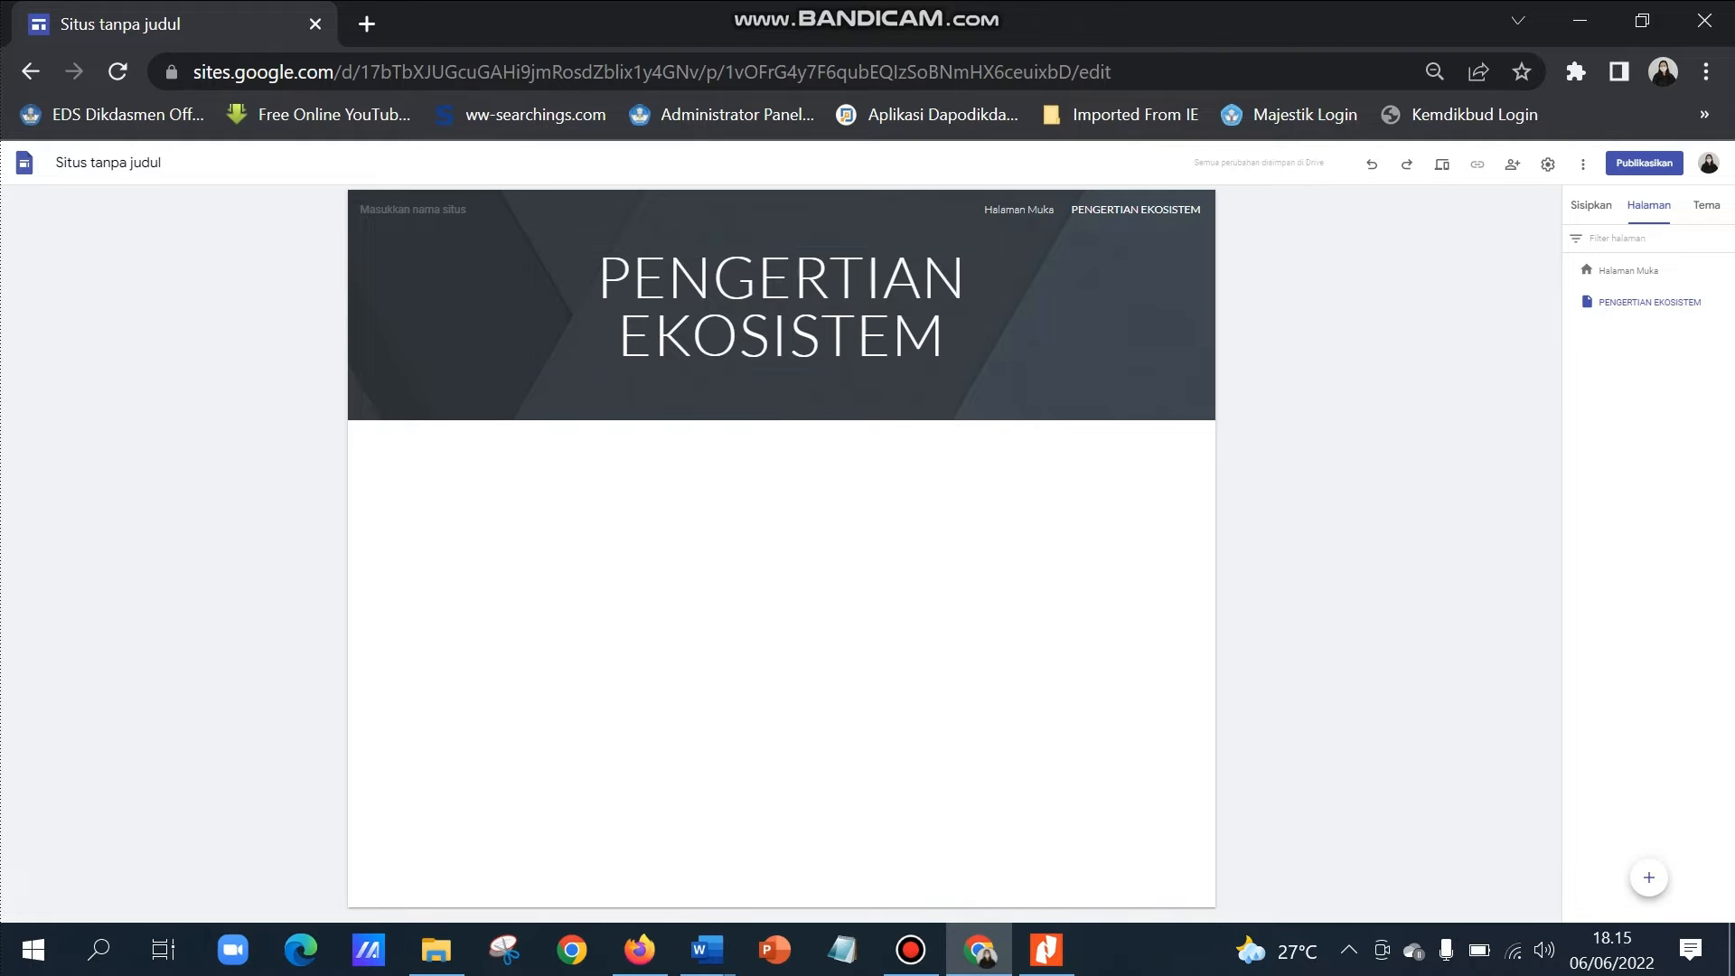
Add a new page named KOMPONEN EKOSISTEM, checking the topic in the PETA KONSEP Word document.
{"action": "left_click", "coordinate": [1650, 811]}
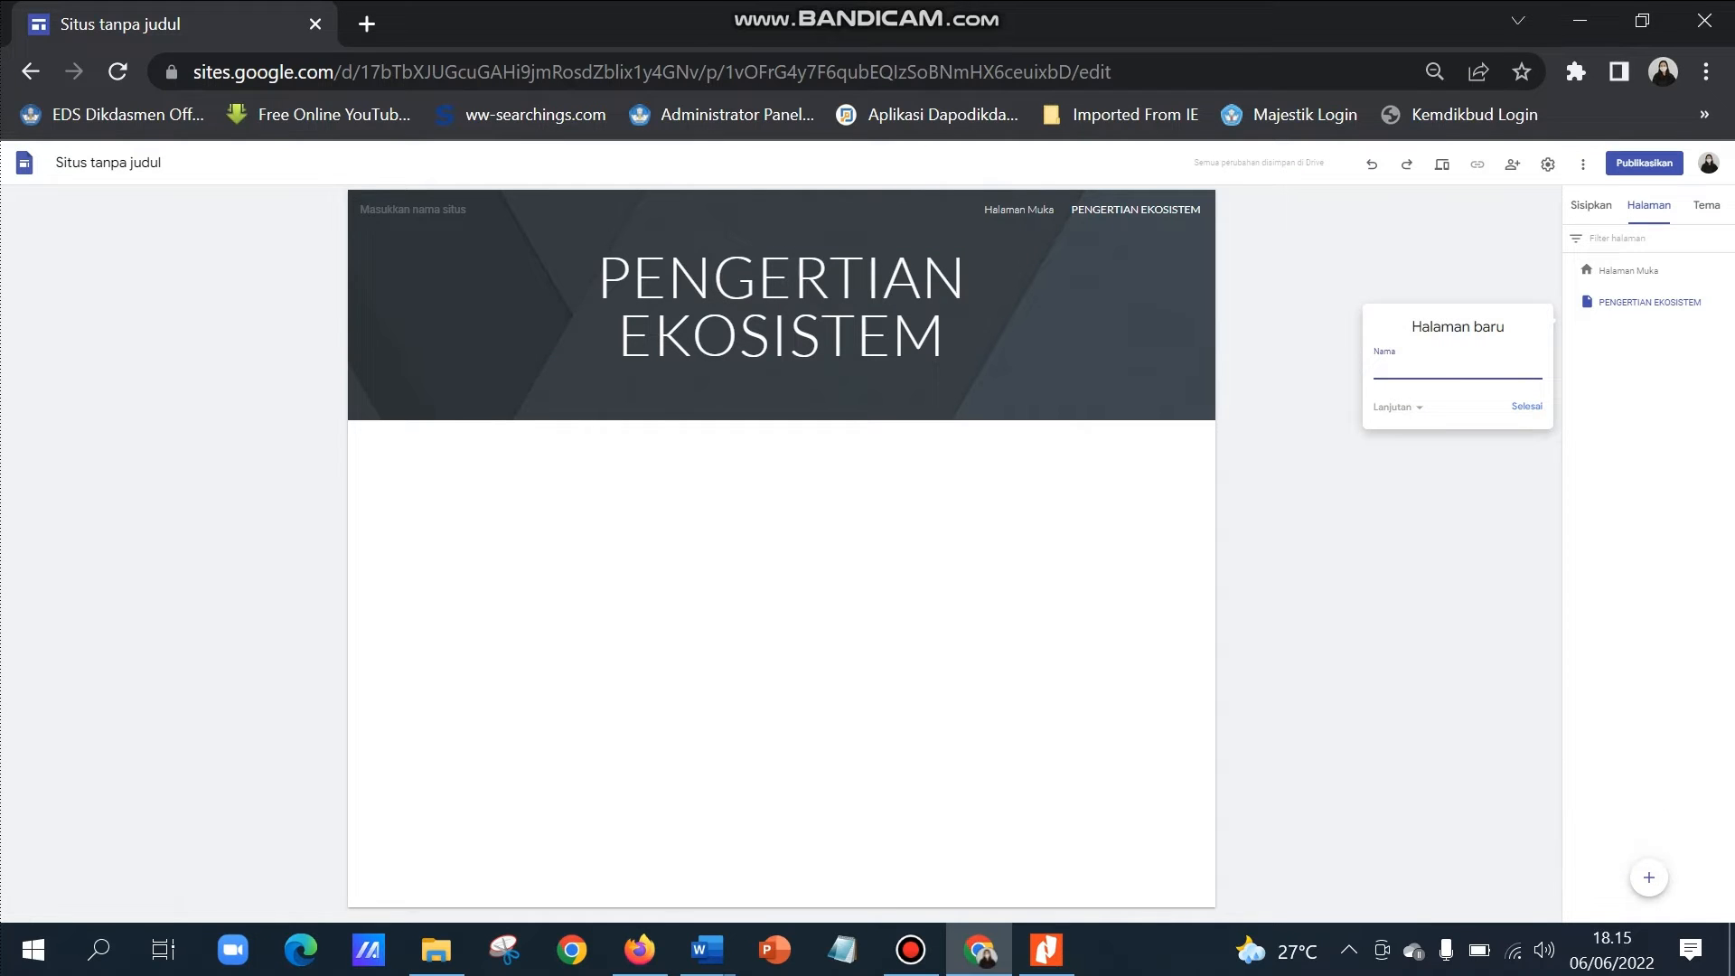
{"action": "mouse_move", "coordinate": [707, 949]}
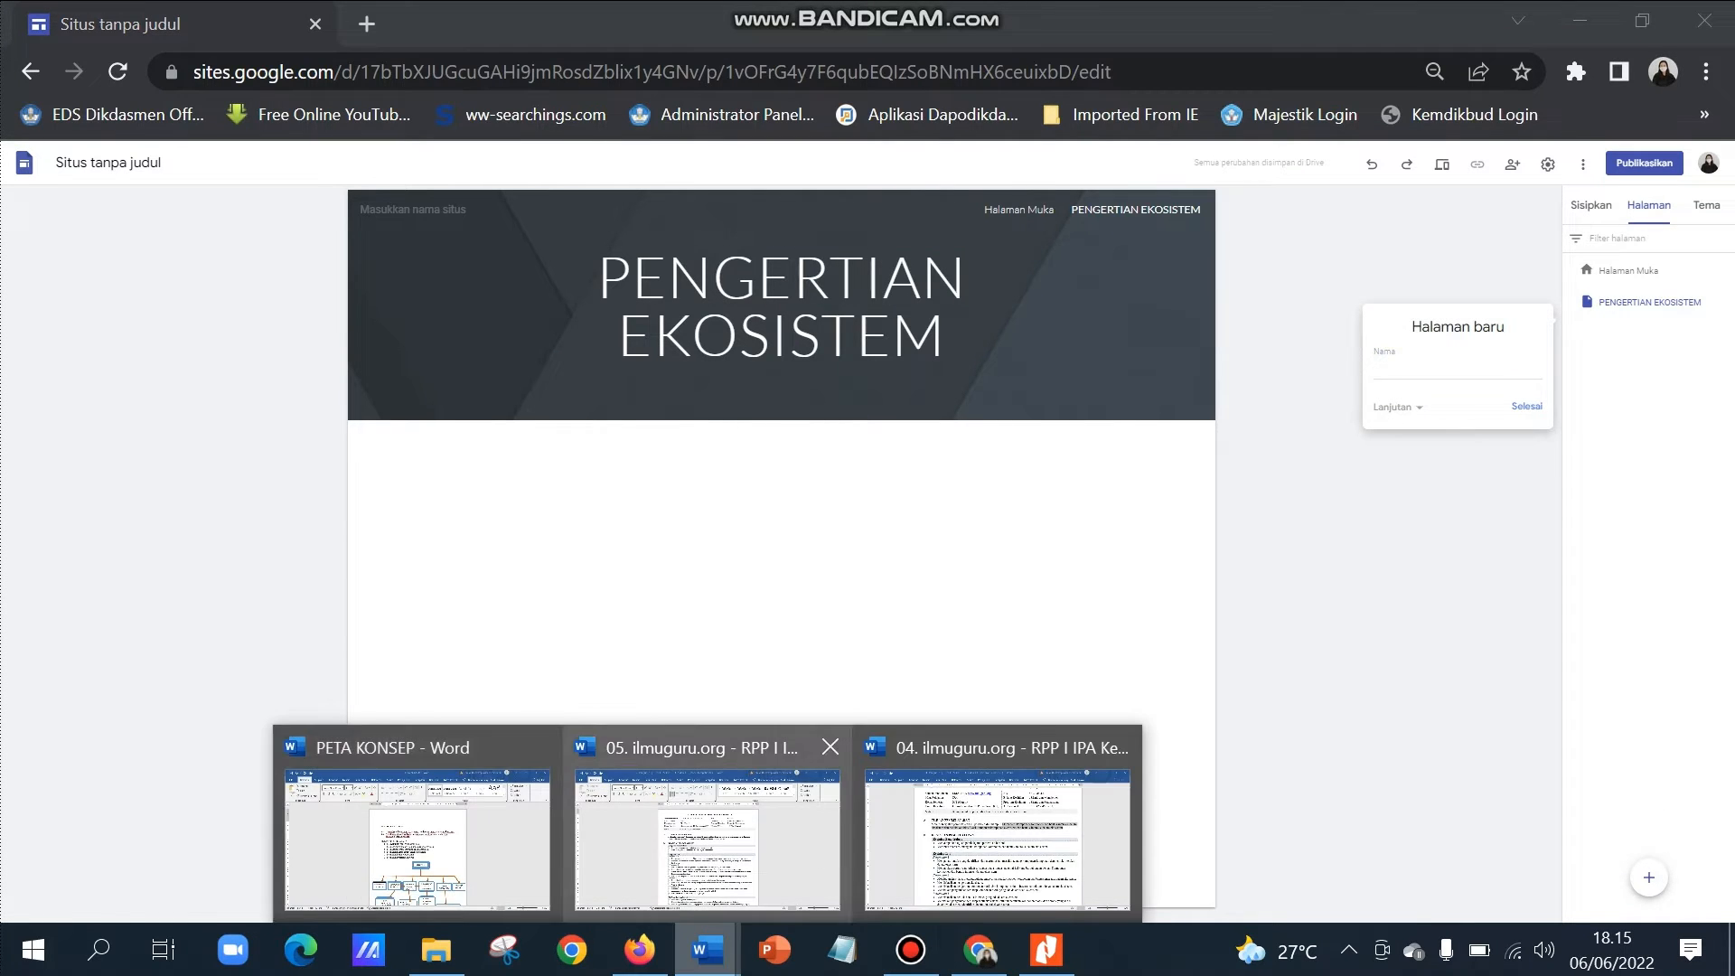
{"action": "left_click", "coordinate": [424, 795]}
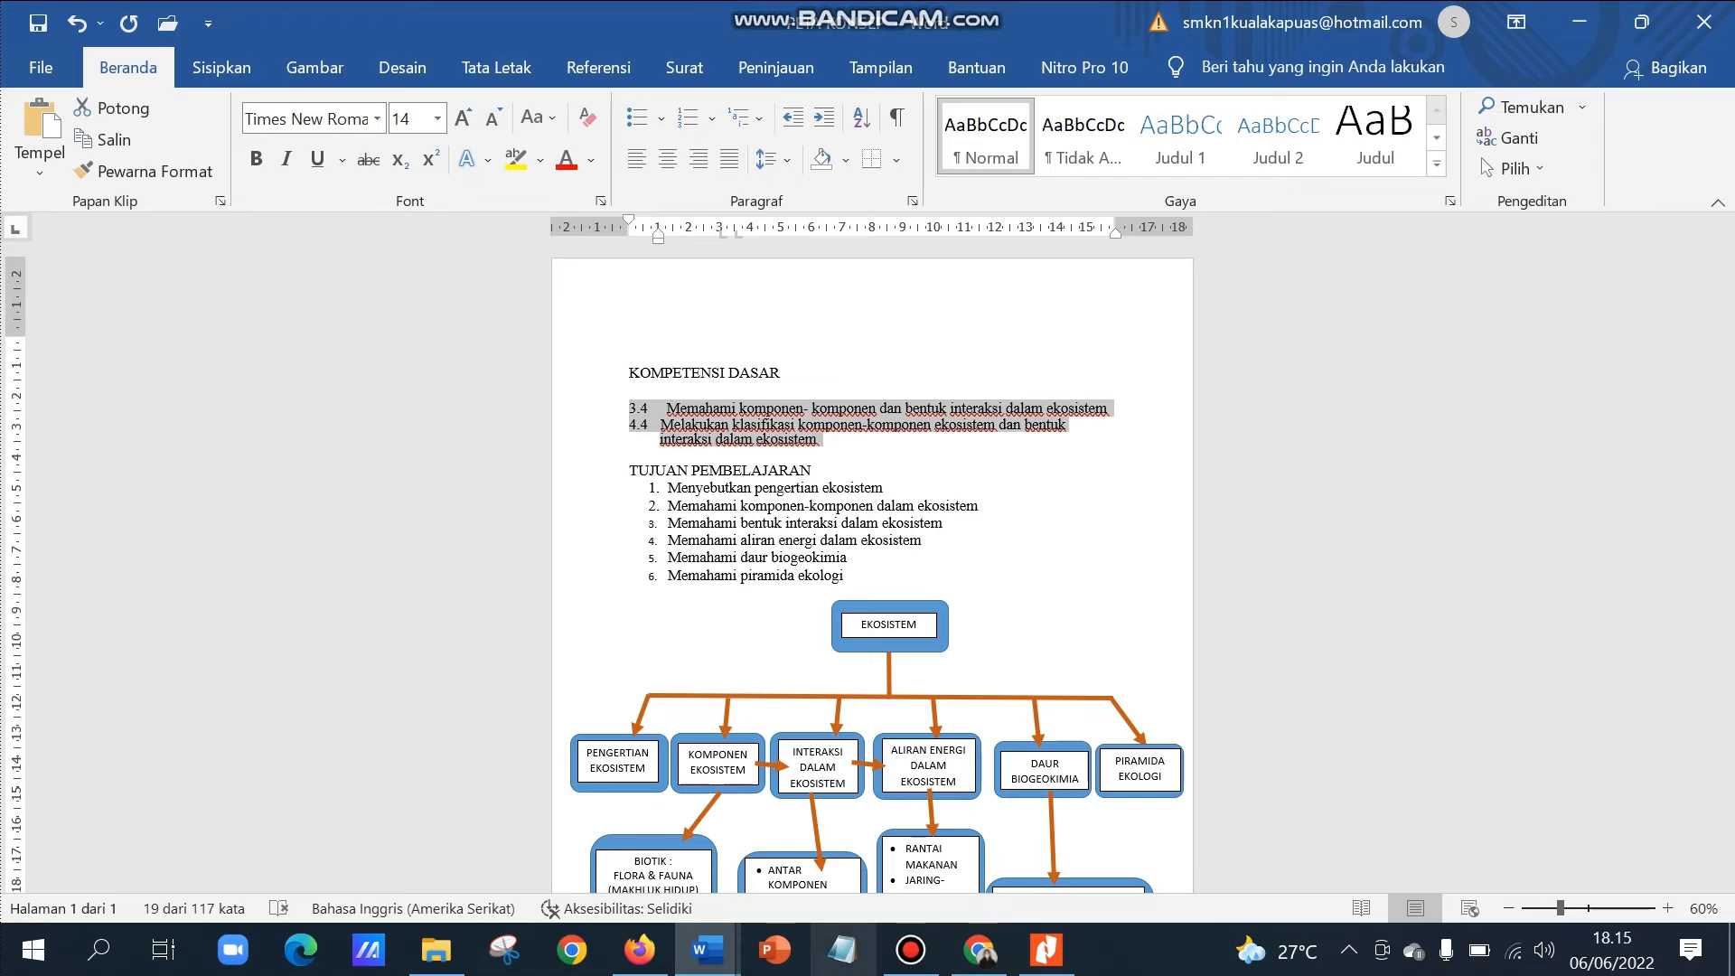
{"action": "left_click", "coordinate": [979, 949]}
{"action": "type", "text": "KOMPON"}
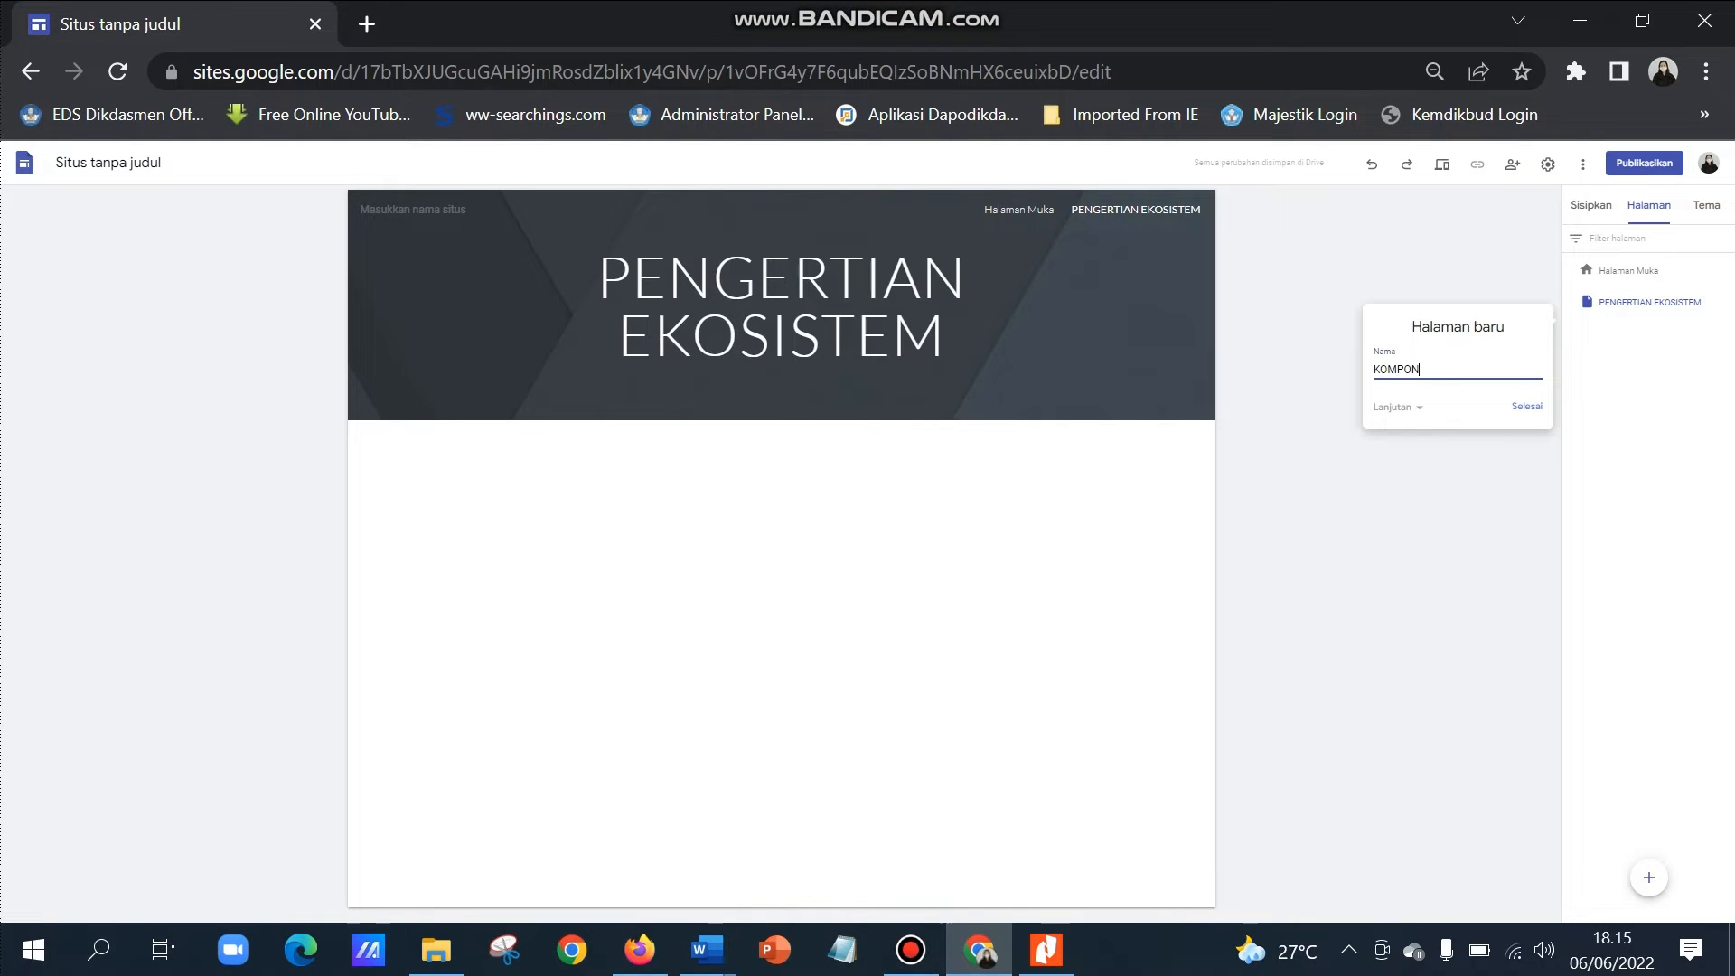
{"action": "type", "text": "EN EKOSISTEM"}
{"action": "key", "text": "Return"}
Add a new page named INTERAKSI DALAM EKOSISTEM to the site.
{"action": "left_click", "coordinate": [1649, 878]}
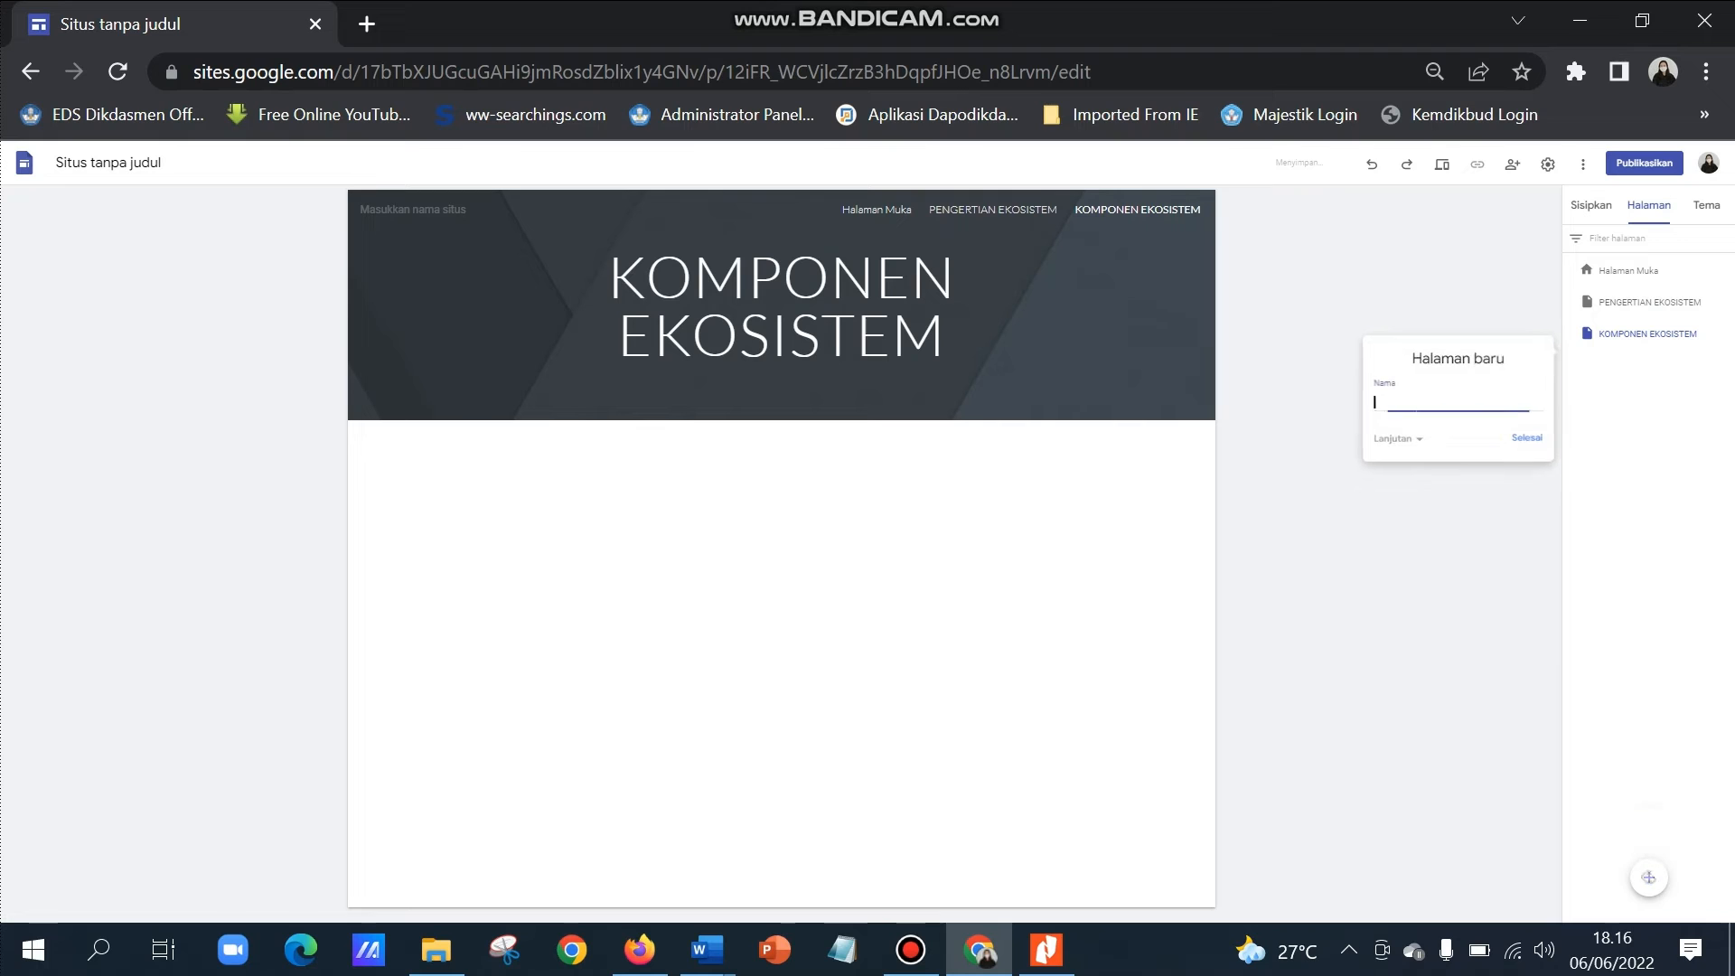
{"action": "type", "text": "INTERAKSI DAA"}
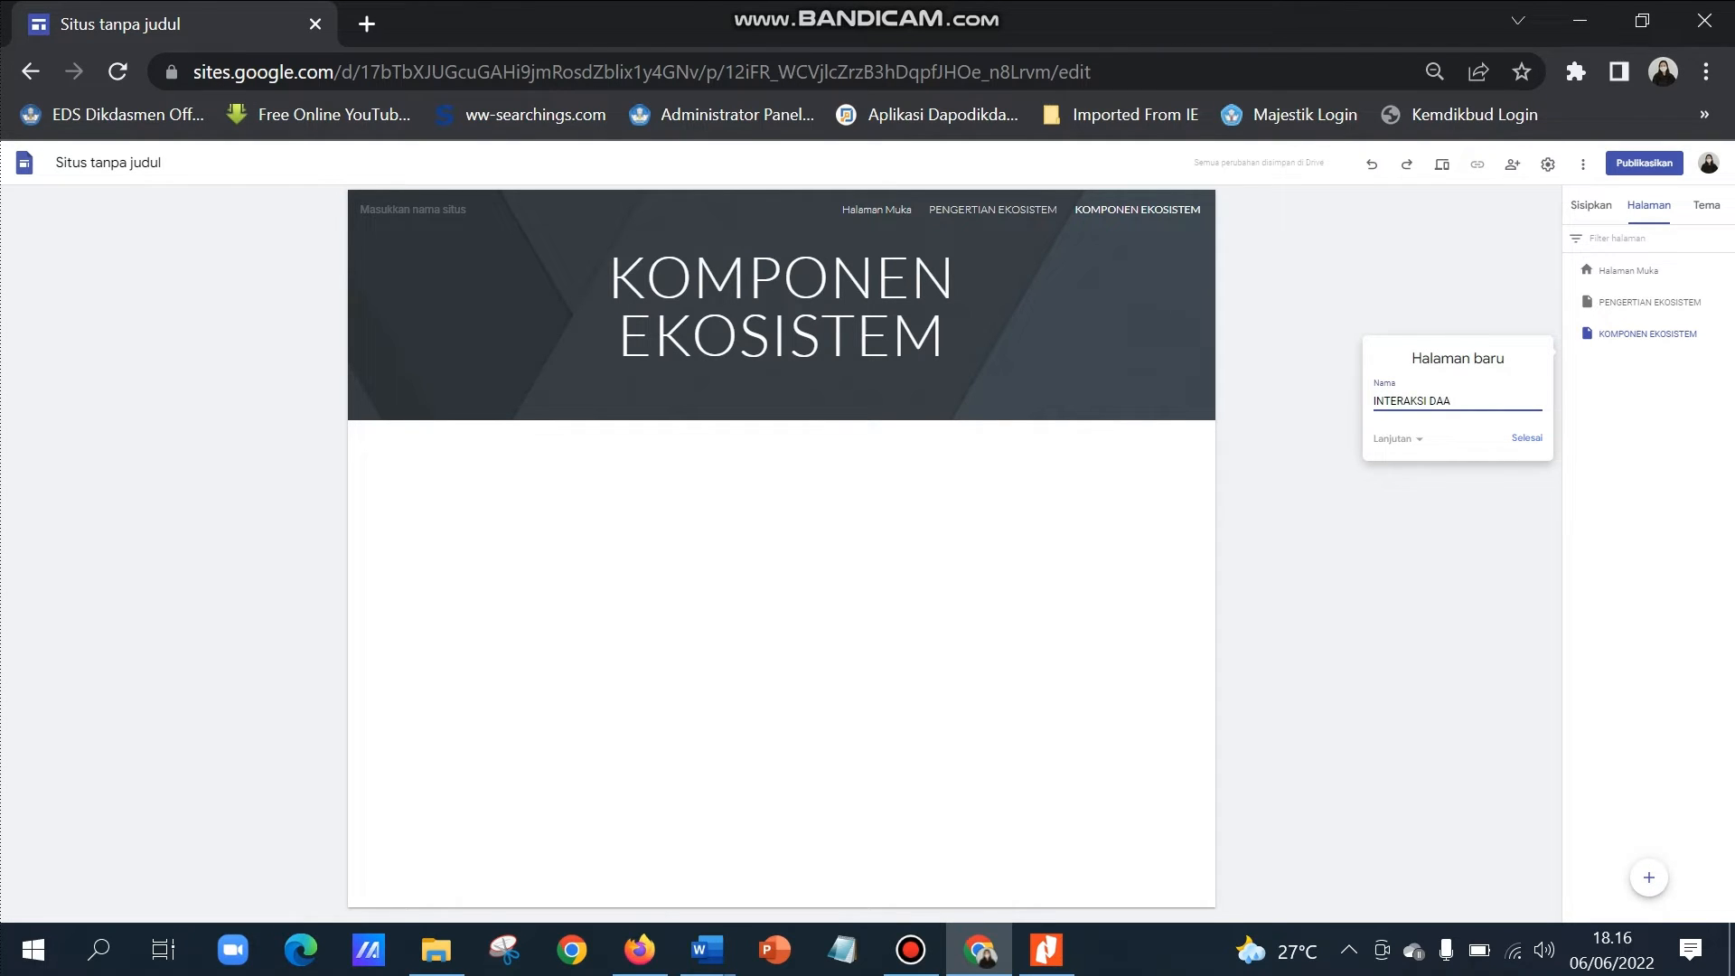
{"action": "key", "text": "BackSpace"}
{"action": "type", "text": "LAM EKOSISTEM"}
{"action": "key", "text": "Return"}
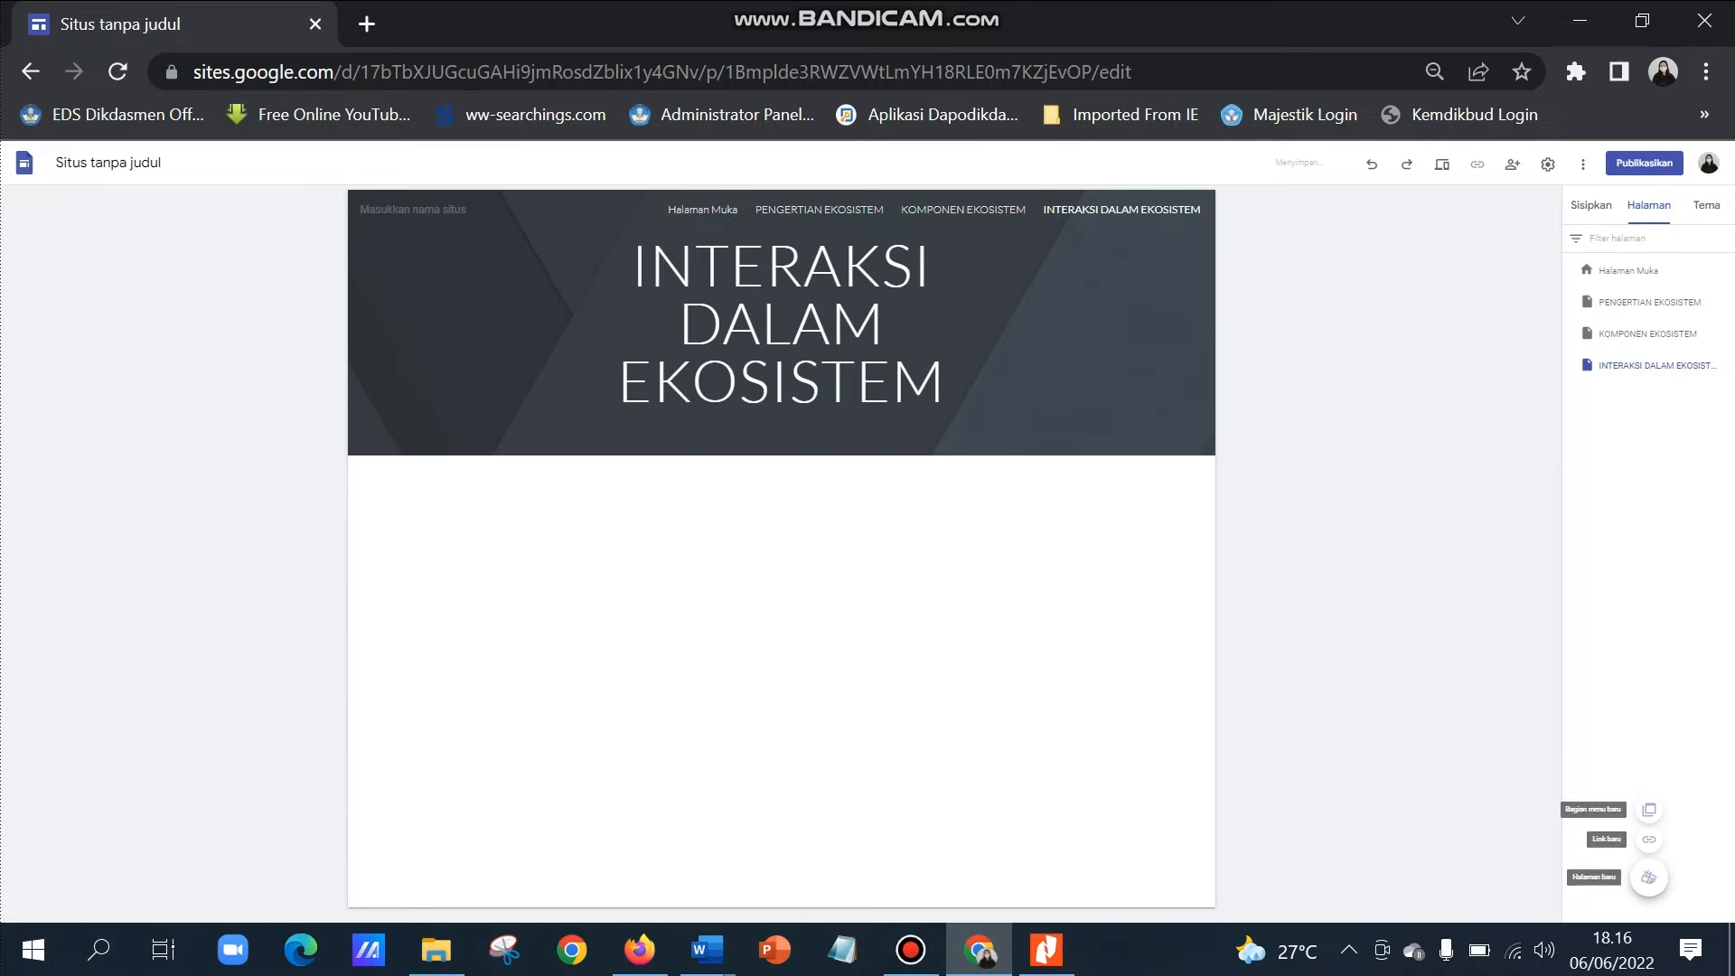
Add a new page named ALIRAN ENERGI, checking the remaining topics in the PETA KONSEP Word document.
{"action": "left_click", "coordinate": [1648, 877]}
{"action": "left_click", "coordinate": [707, 949]}
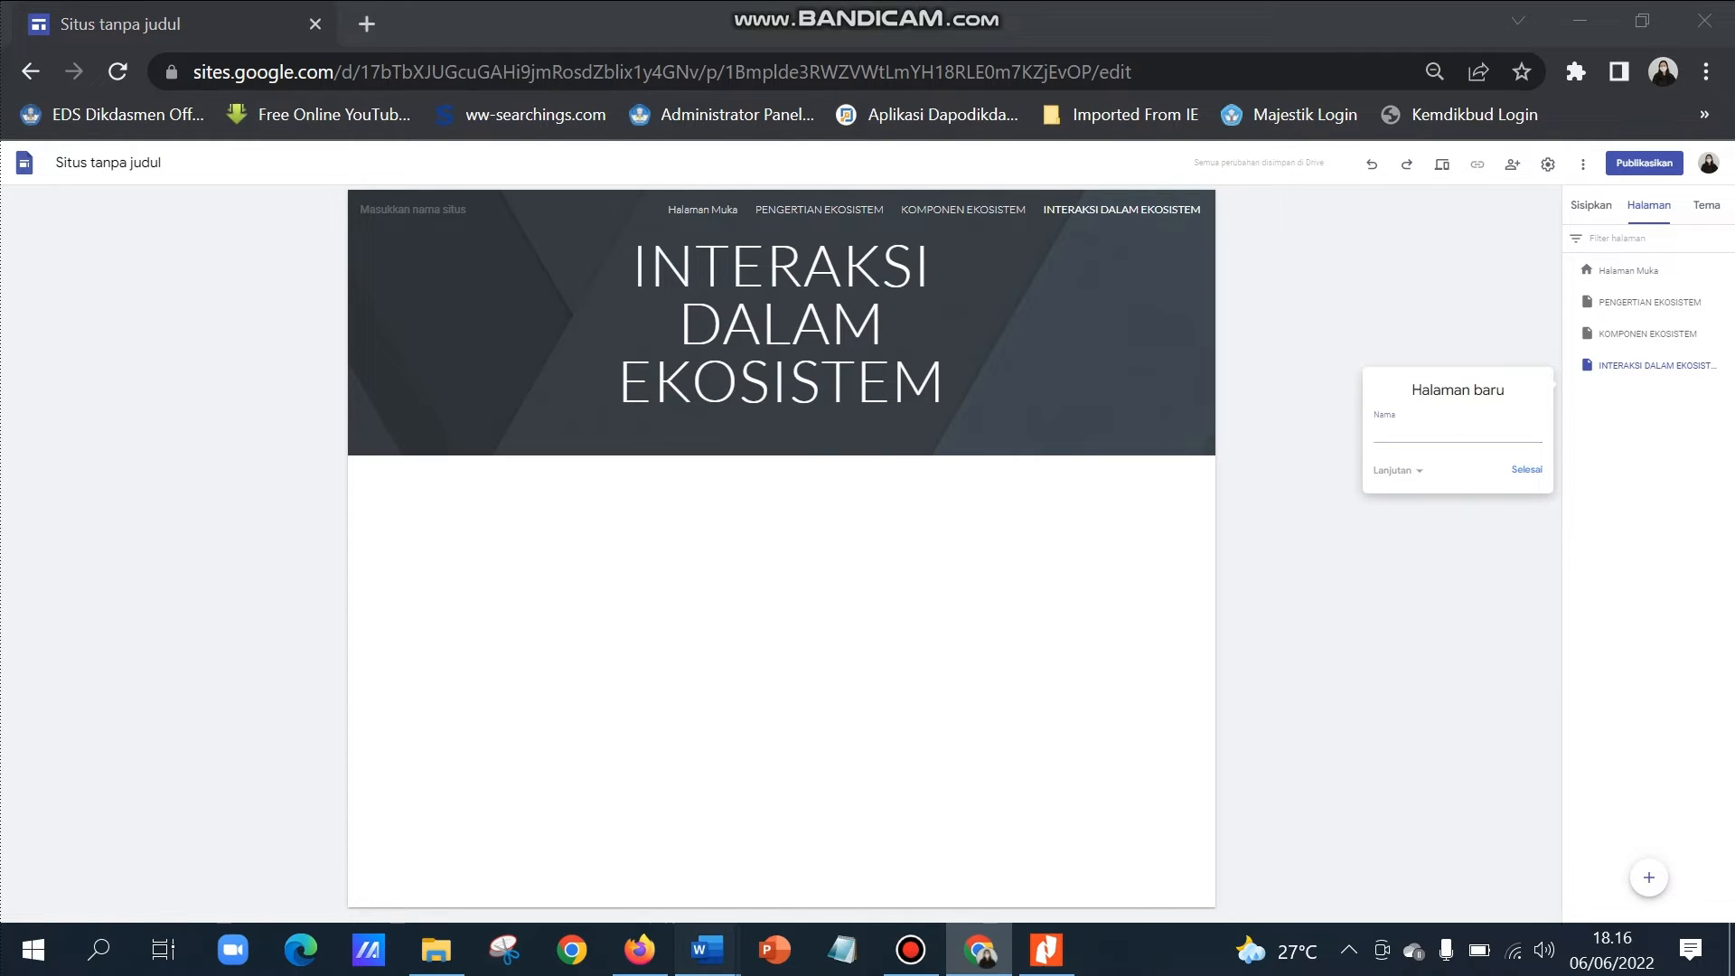
{"action": "left_click", "coordinate": [418, 813]}
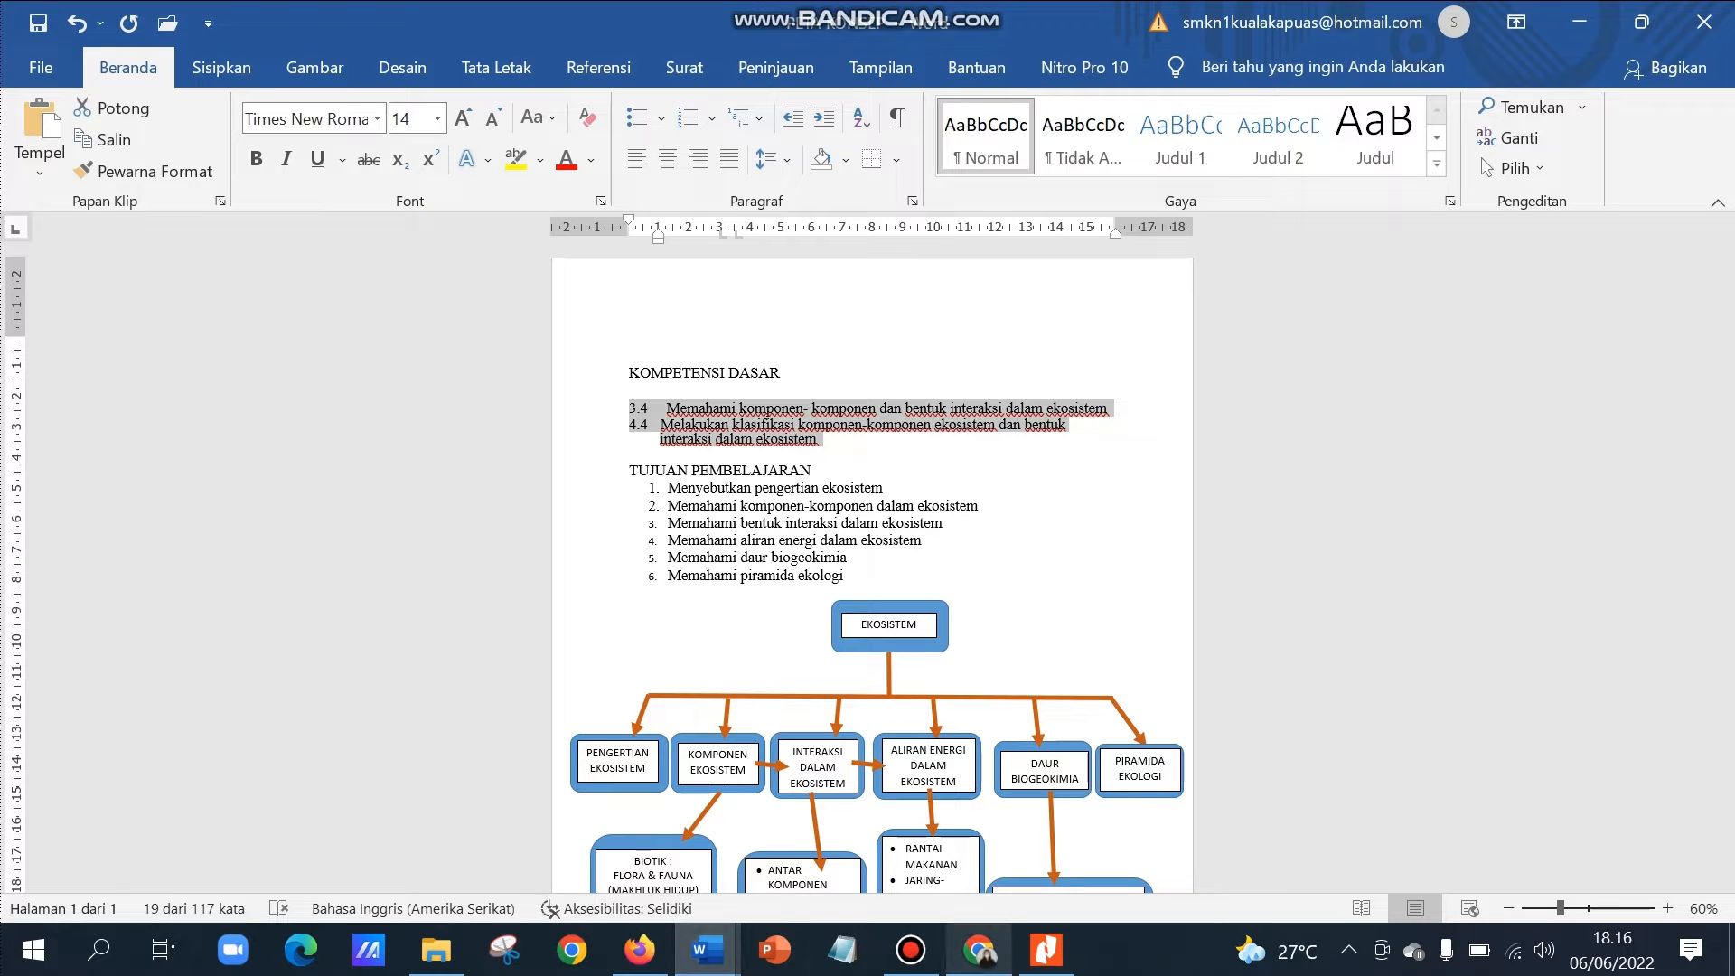
{"action": "mouse_move", "coordinate": [978, 949]}
{"action": "left_click", "coordinate": [1039, 813]}
{"action": "type", "text": "ALIRAN "}
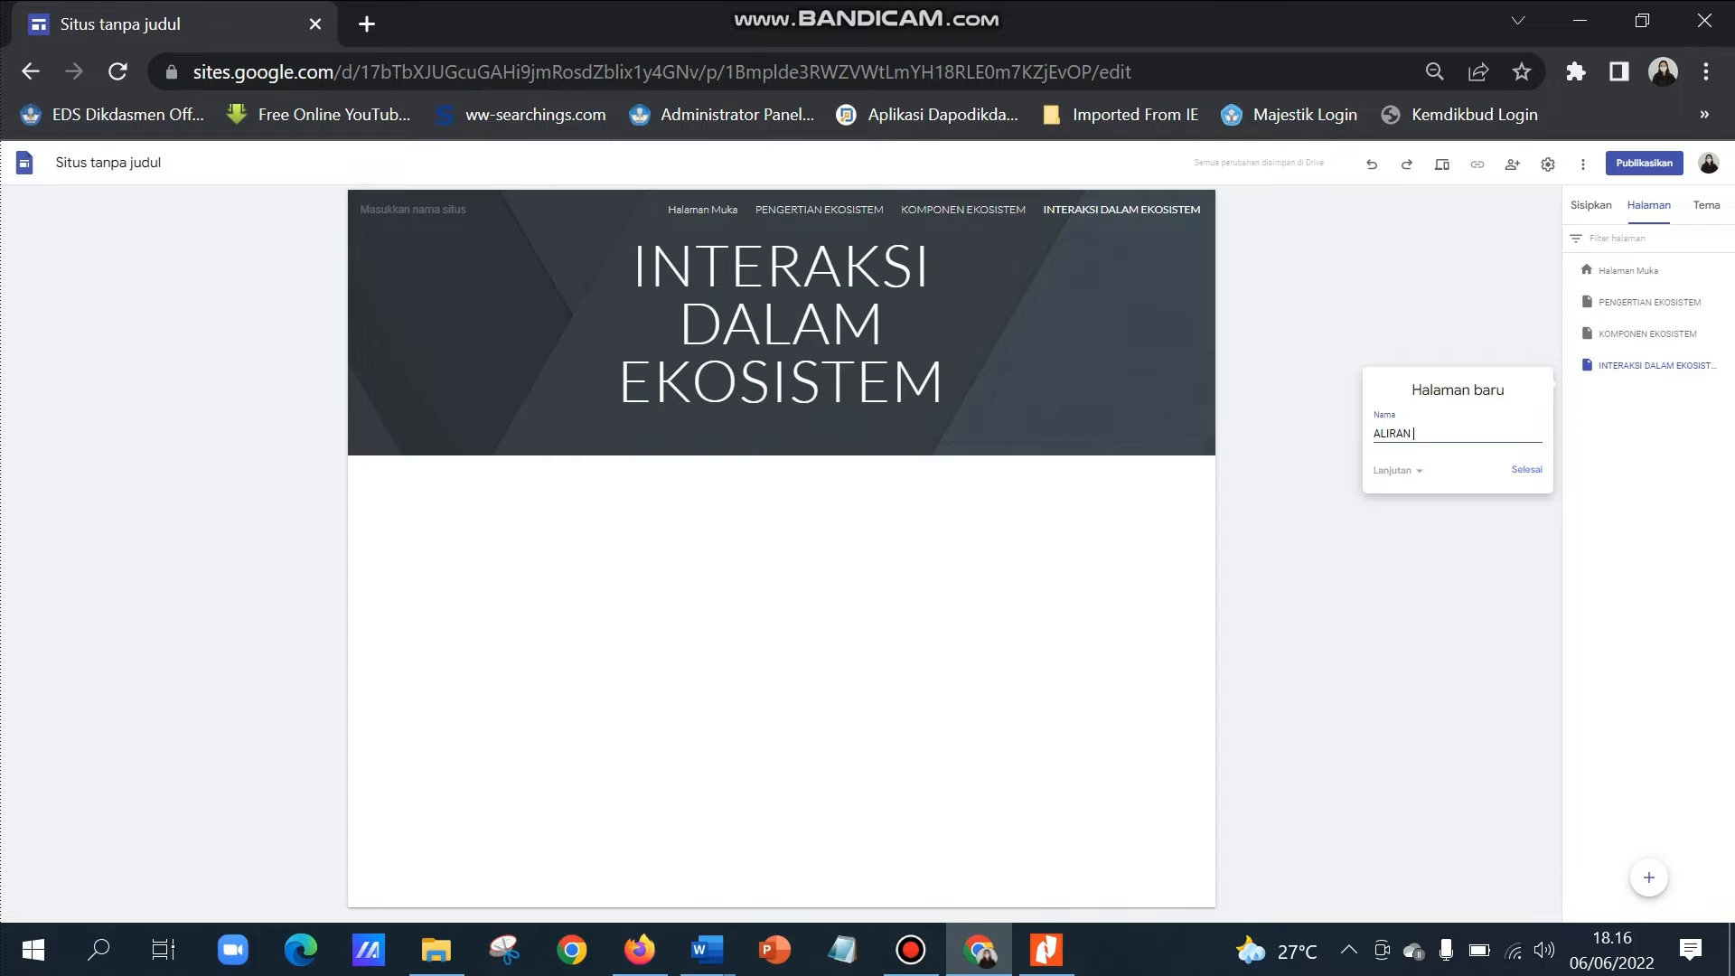
{"action": "type", "text": "ENERGI"}
{"action": "left_click", "coordinate": [1526, 470]}
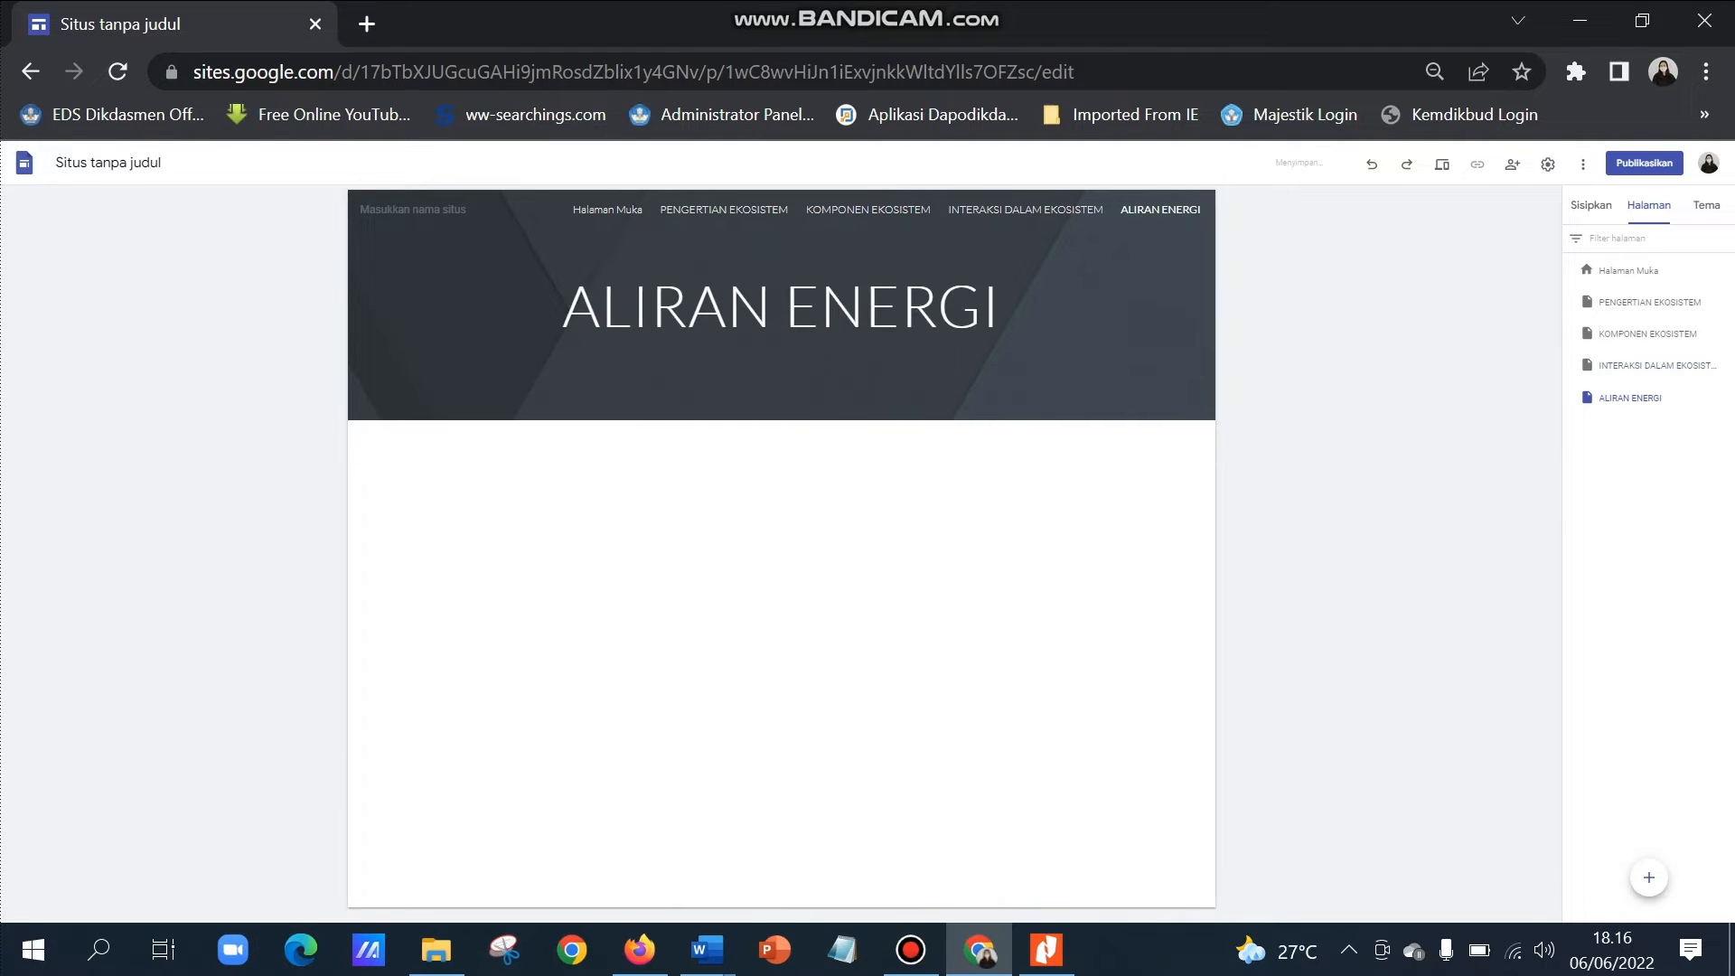
Add two more pages to the site, named DAUR BIOGEOKIMIA and PIRAMIDA EKOLOGI.
{"action": "left_click", "coordinate": [1648, 877]}
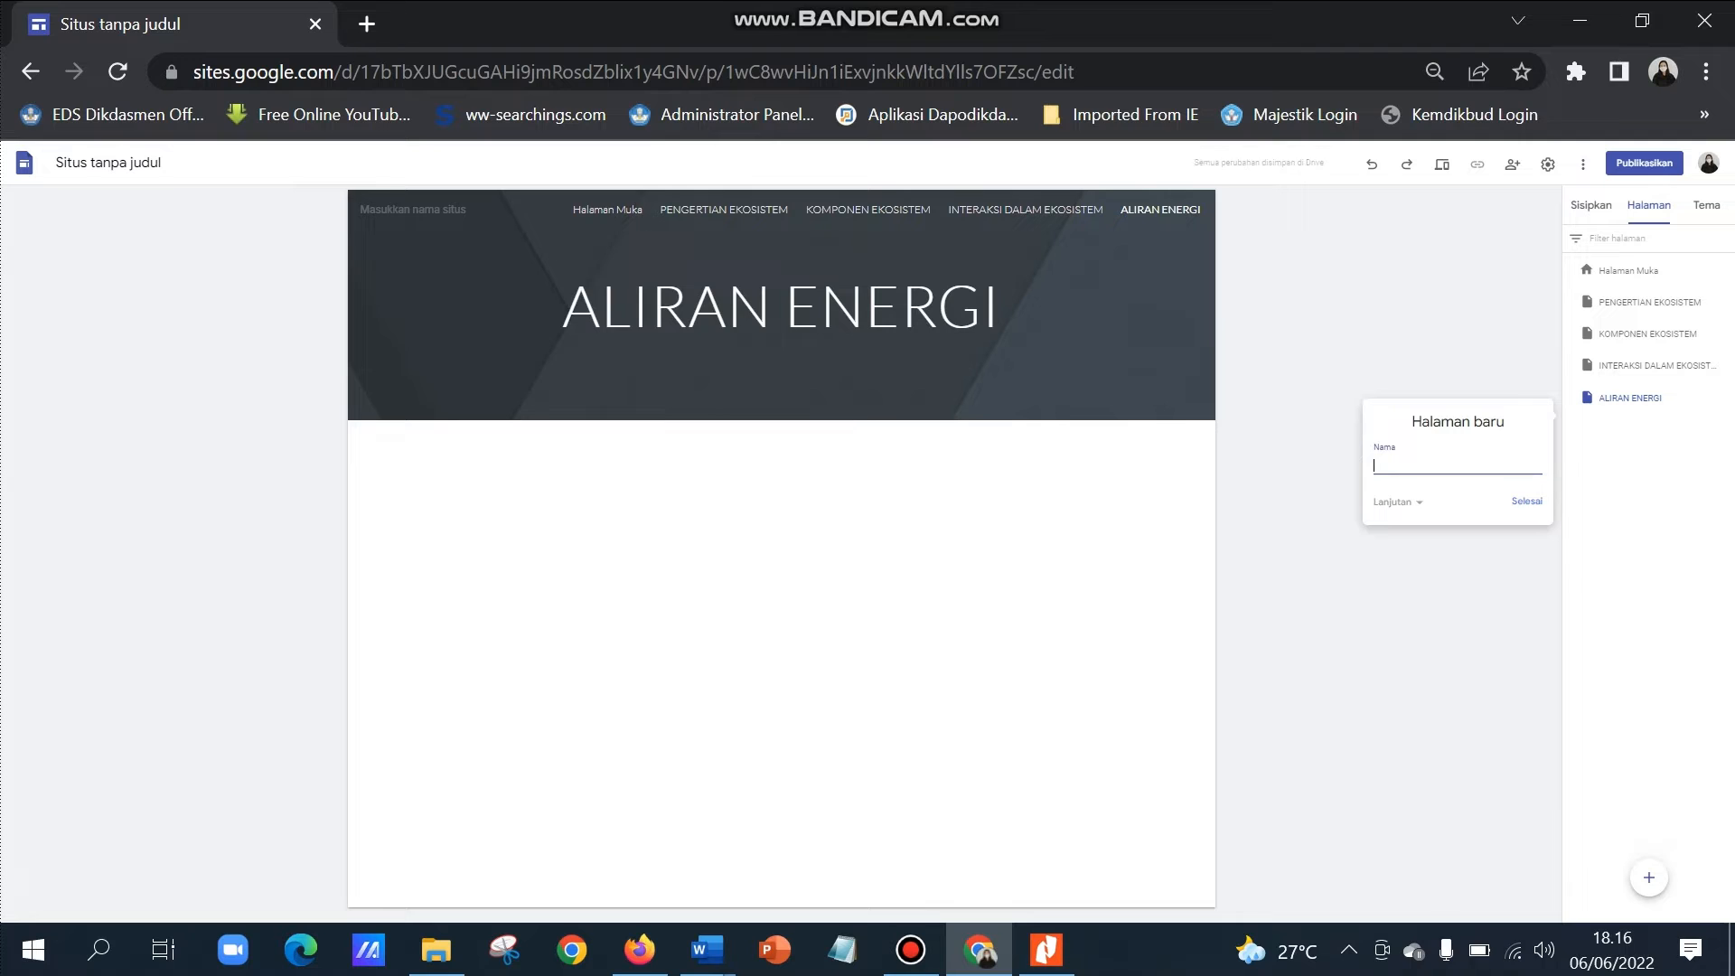
{"action": "type", "text": "DAUR BIOGEOKIMIA"}
{"action": "left_click", "coordinate": [1527, 501]}
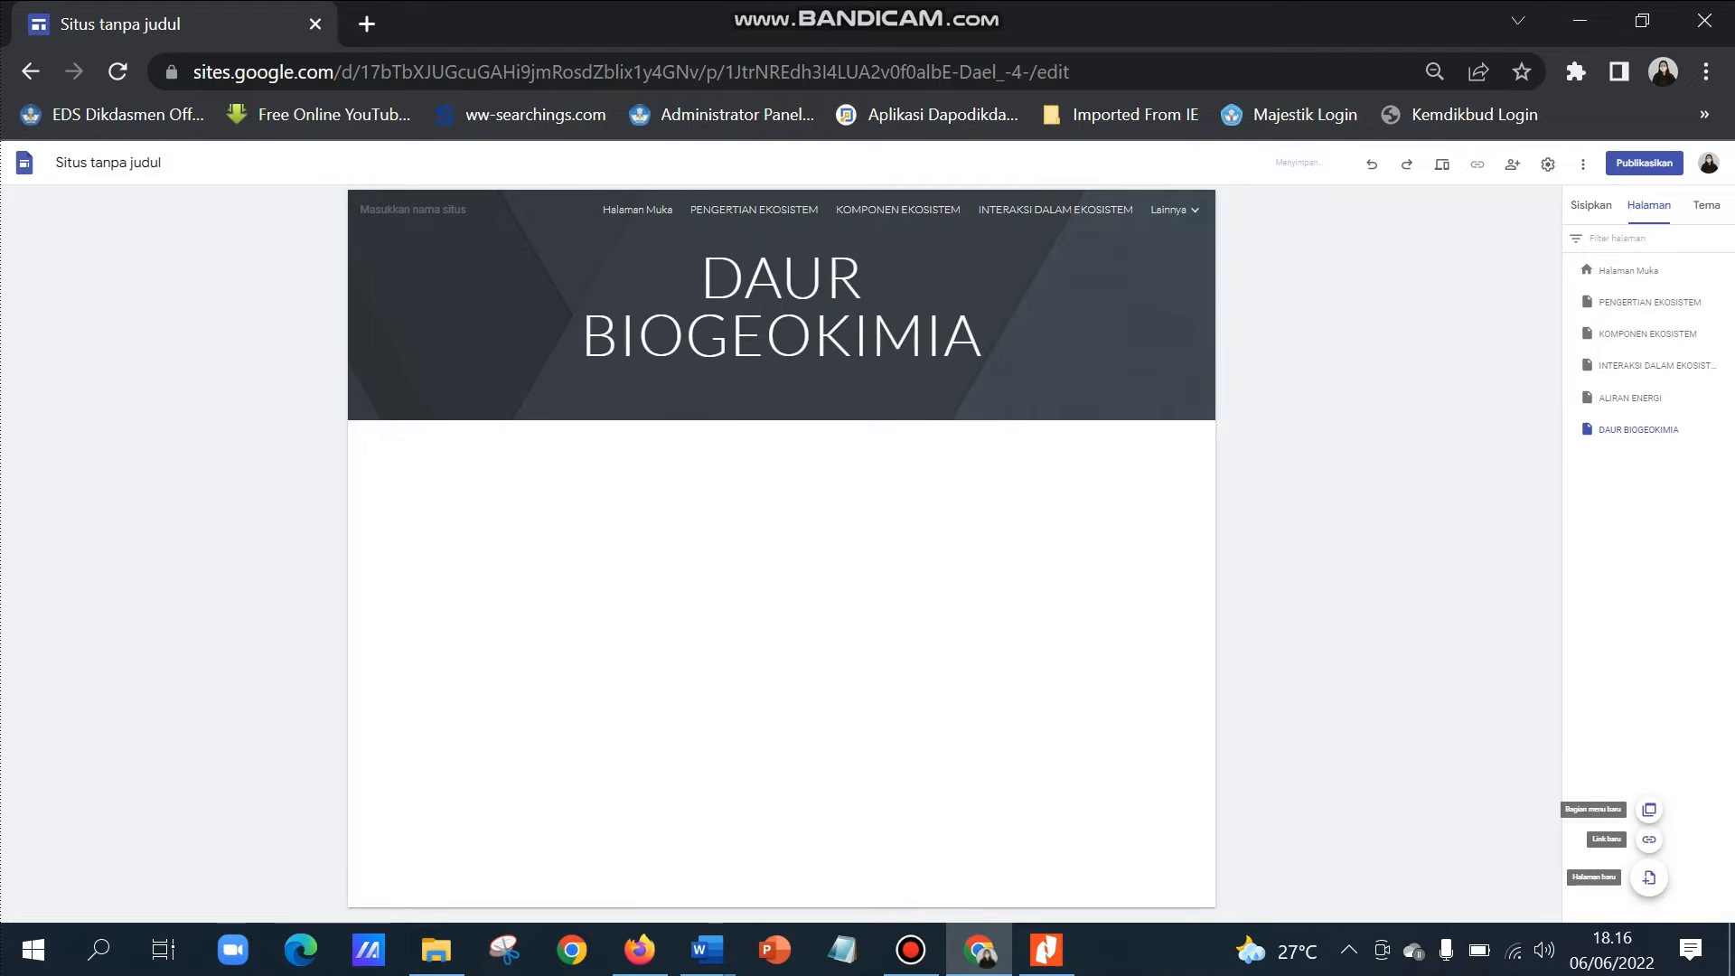
{"action": "left_click", "coordinate": [1649, 877]}
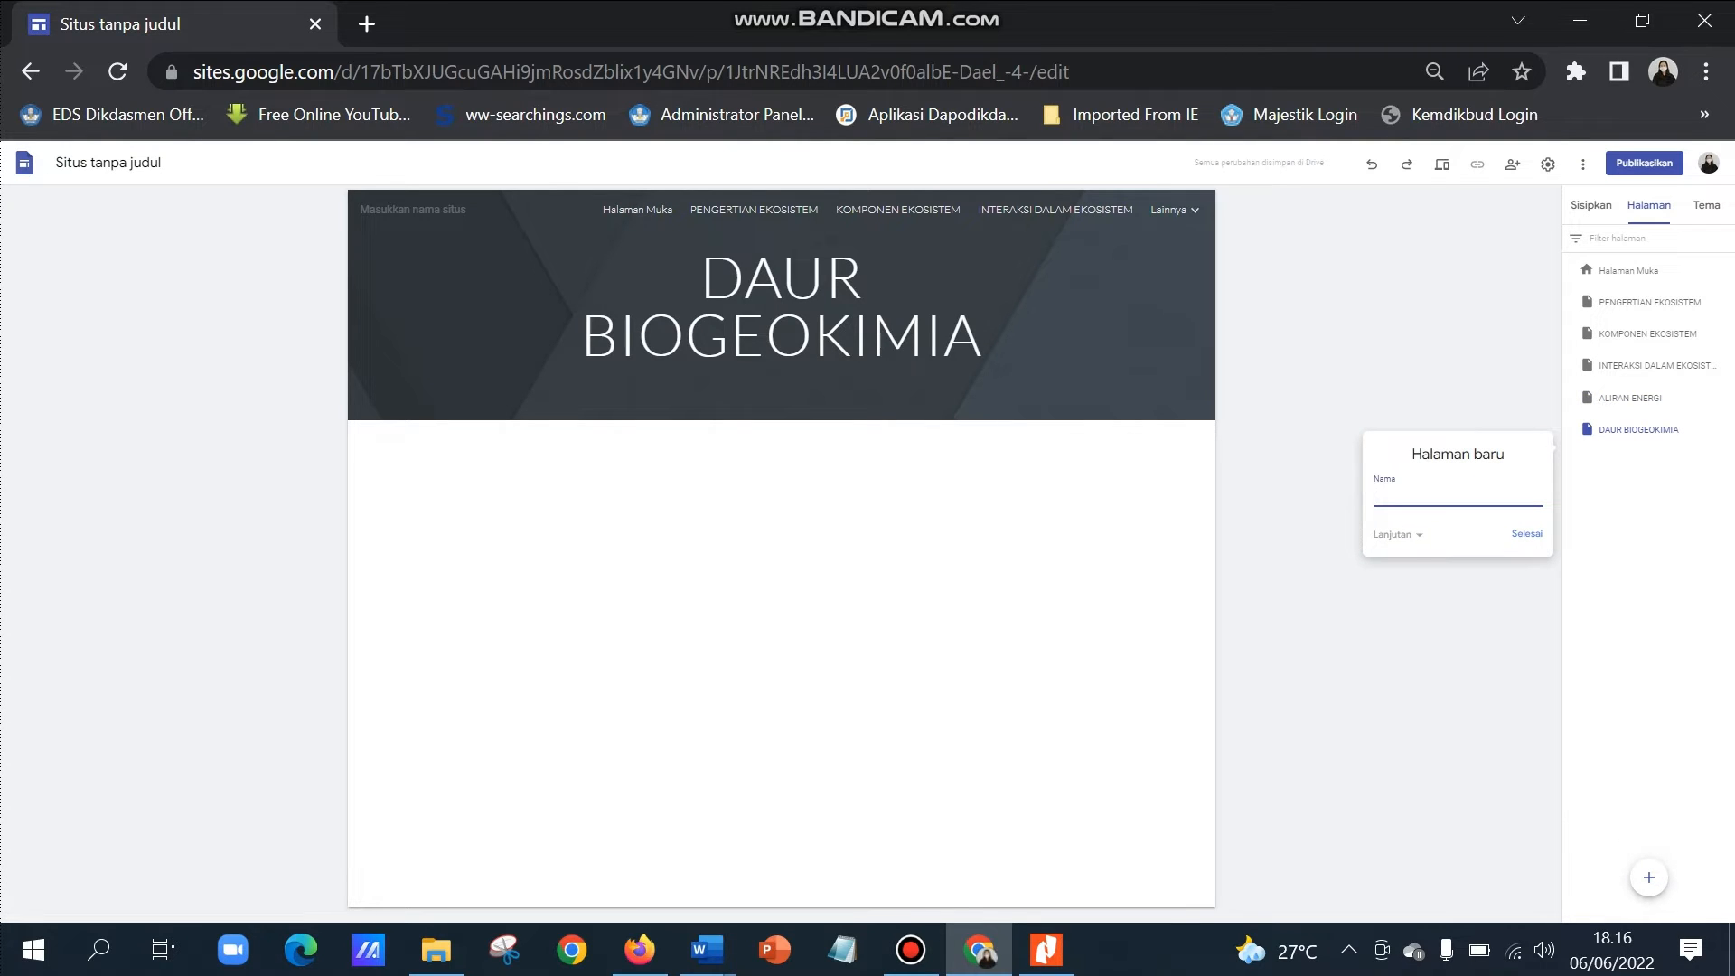
{"action": "type", "text": "PIRAMIDA EKOLOGI"}
{"action": "left_click", "coordinate": [1527, 534]}
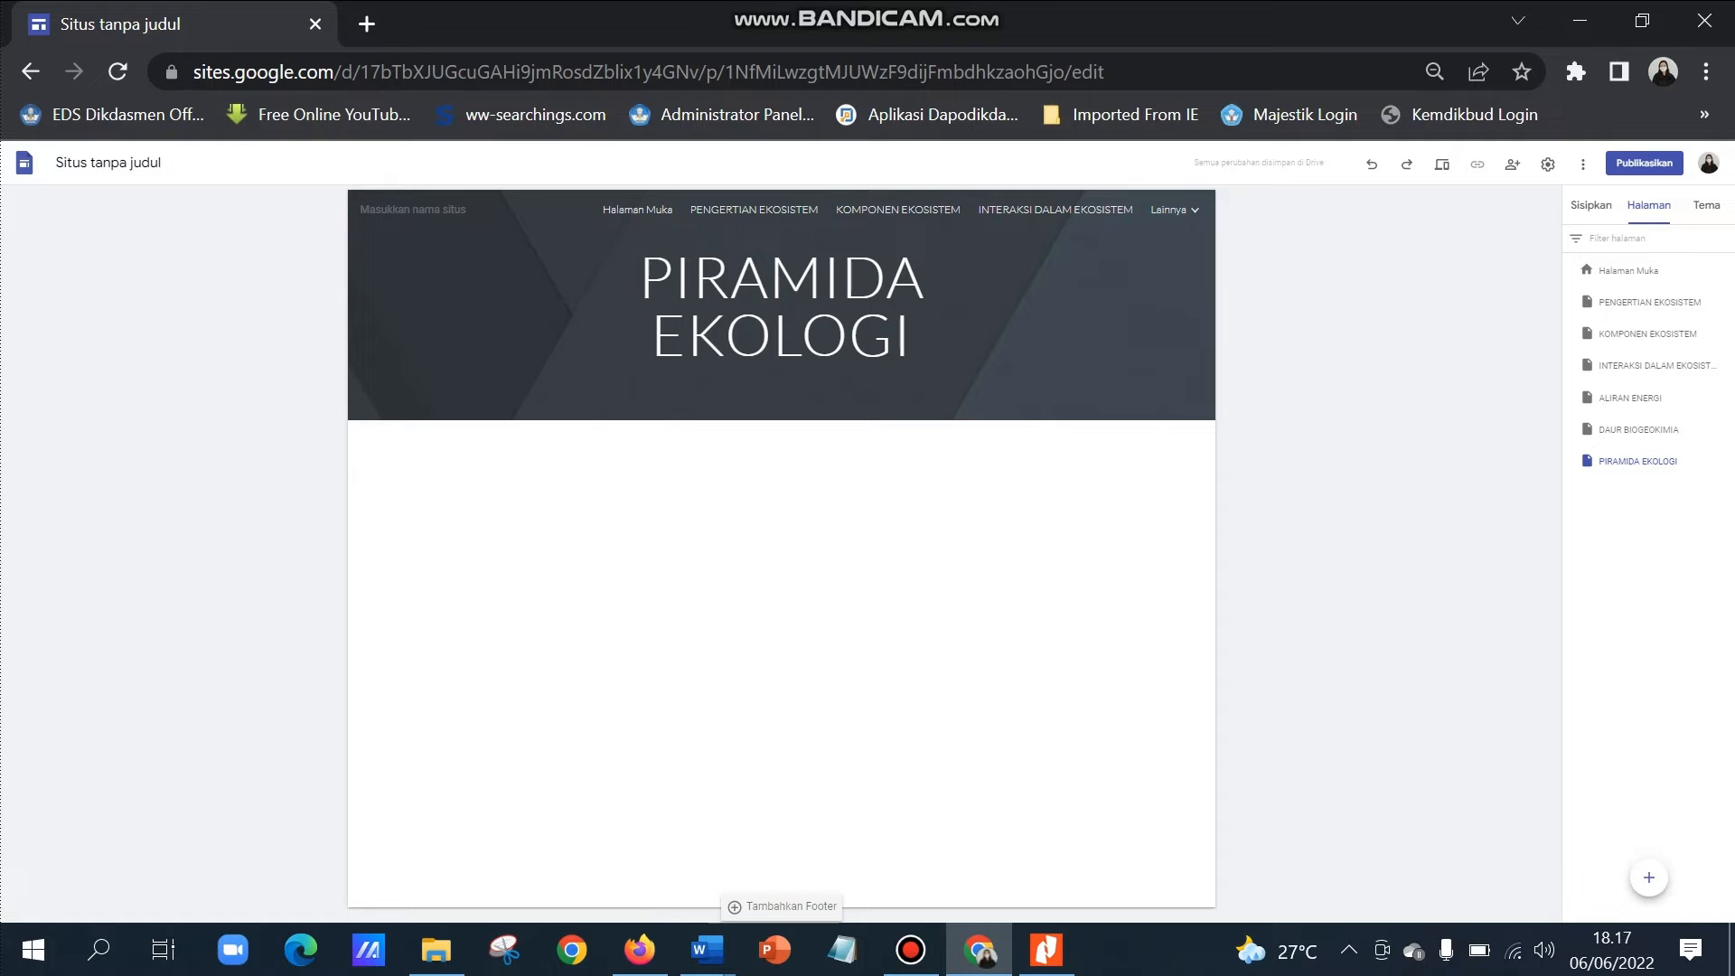
Switch to Firefox and review the TUGAS 2 assignment instructions on the SAGUSANOV SITES page.
{"action": "left_click", "coordinate": [640, 949]}
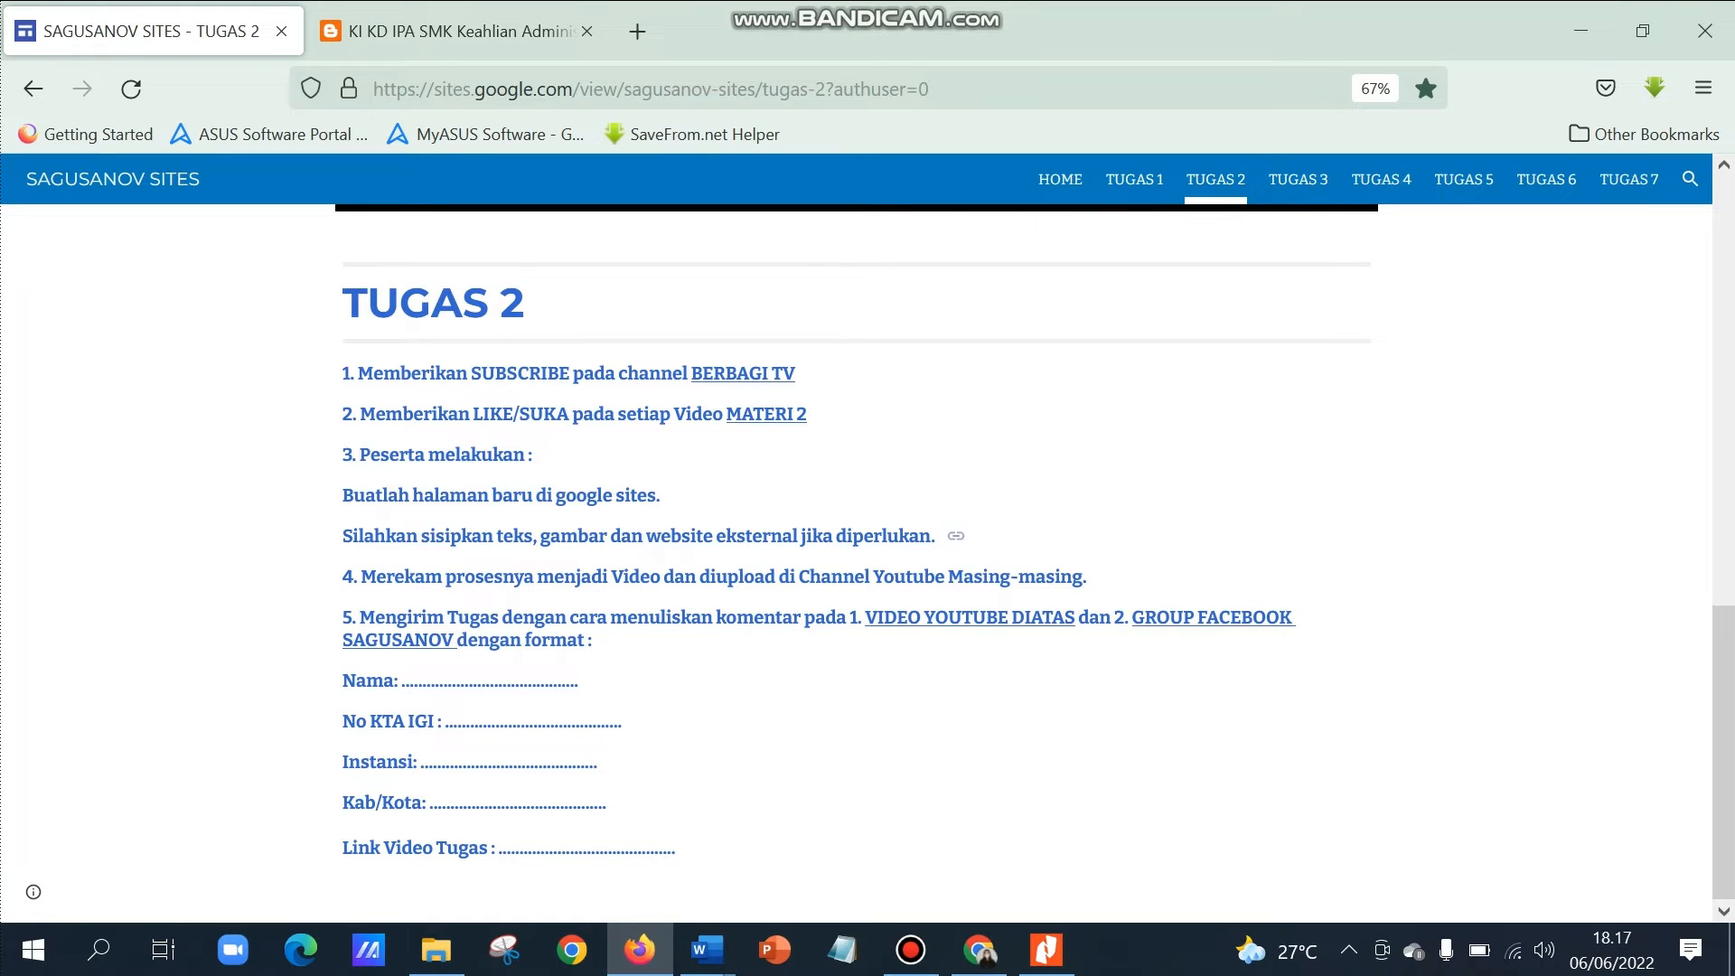
{"action": "mouse_move", "coordinate": [640, 948]}
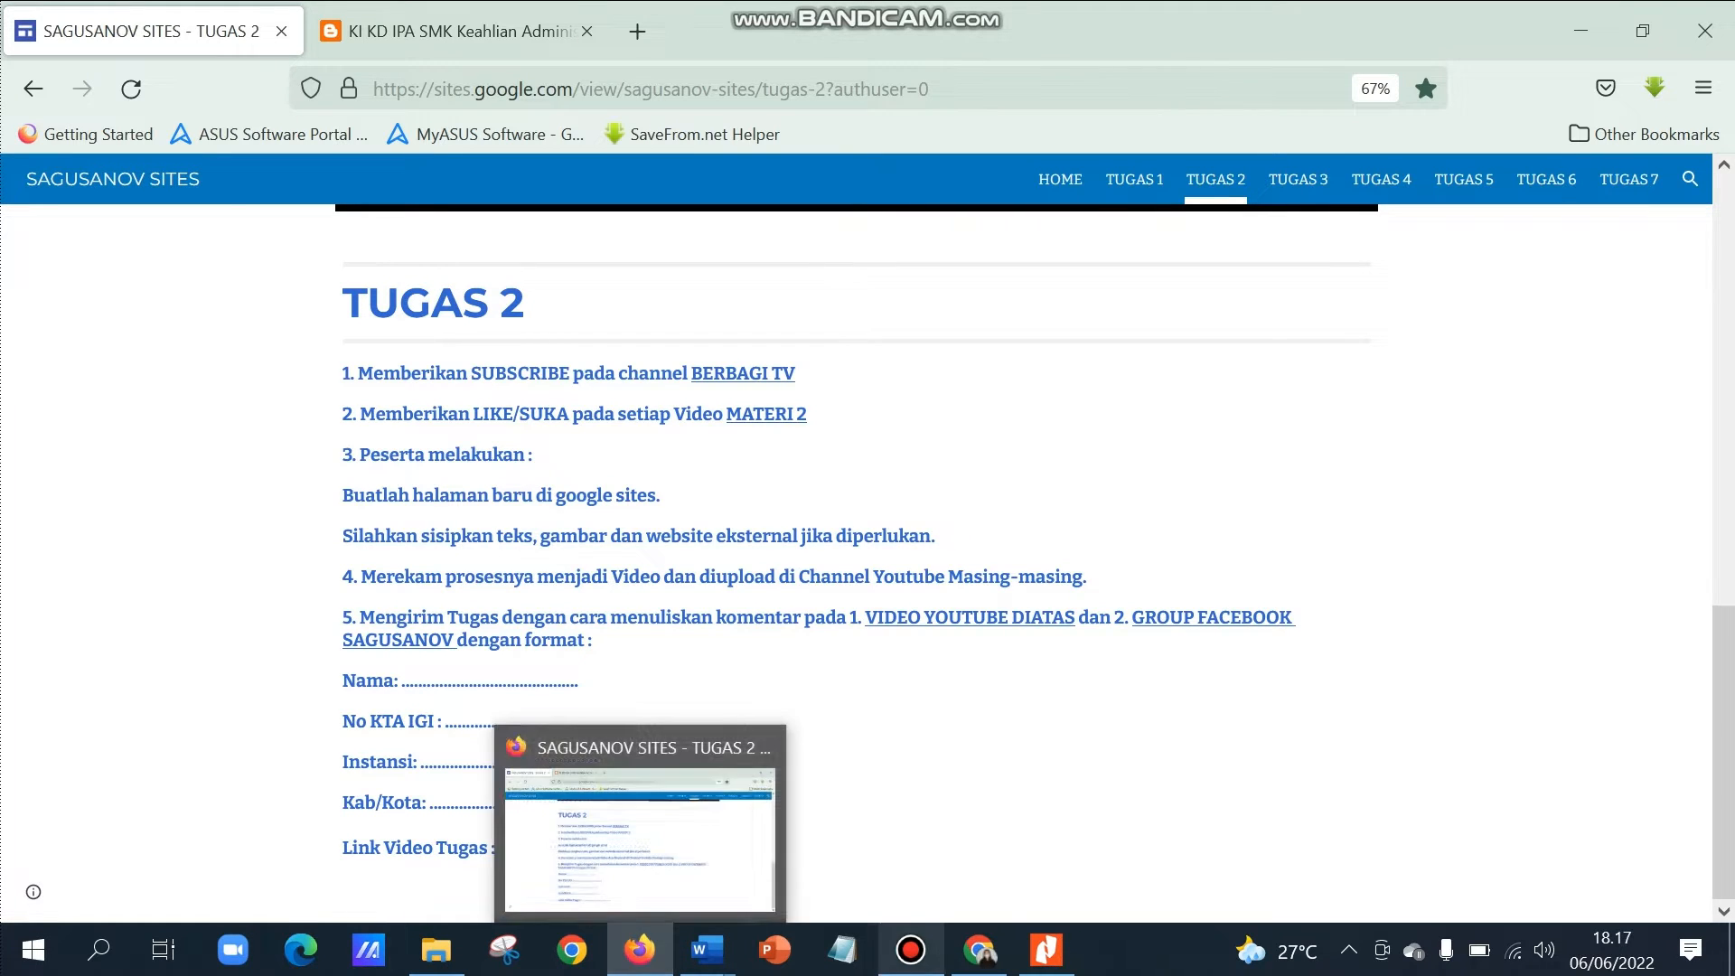
Switch to the site editor in Chrome and insert a text box on the Halaman Muka page.
{"action": "left_click", "coordinate": [979, 949]}
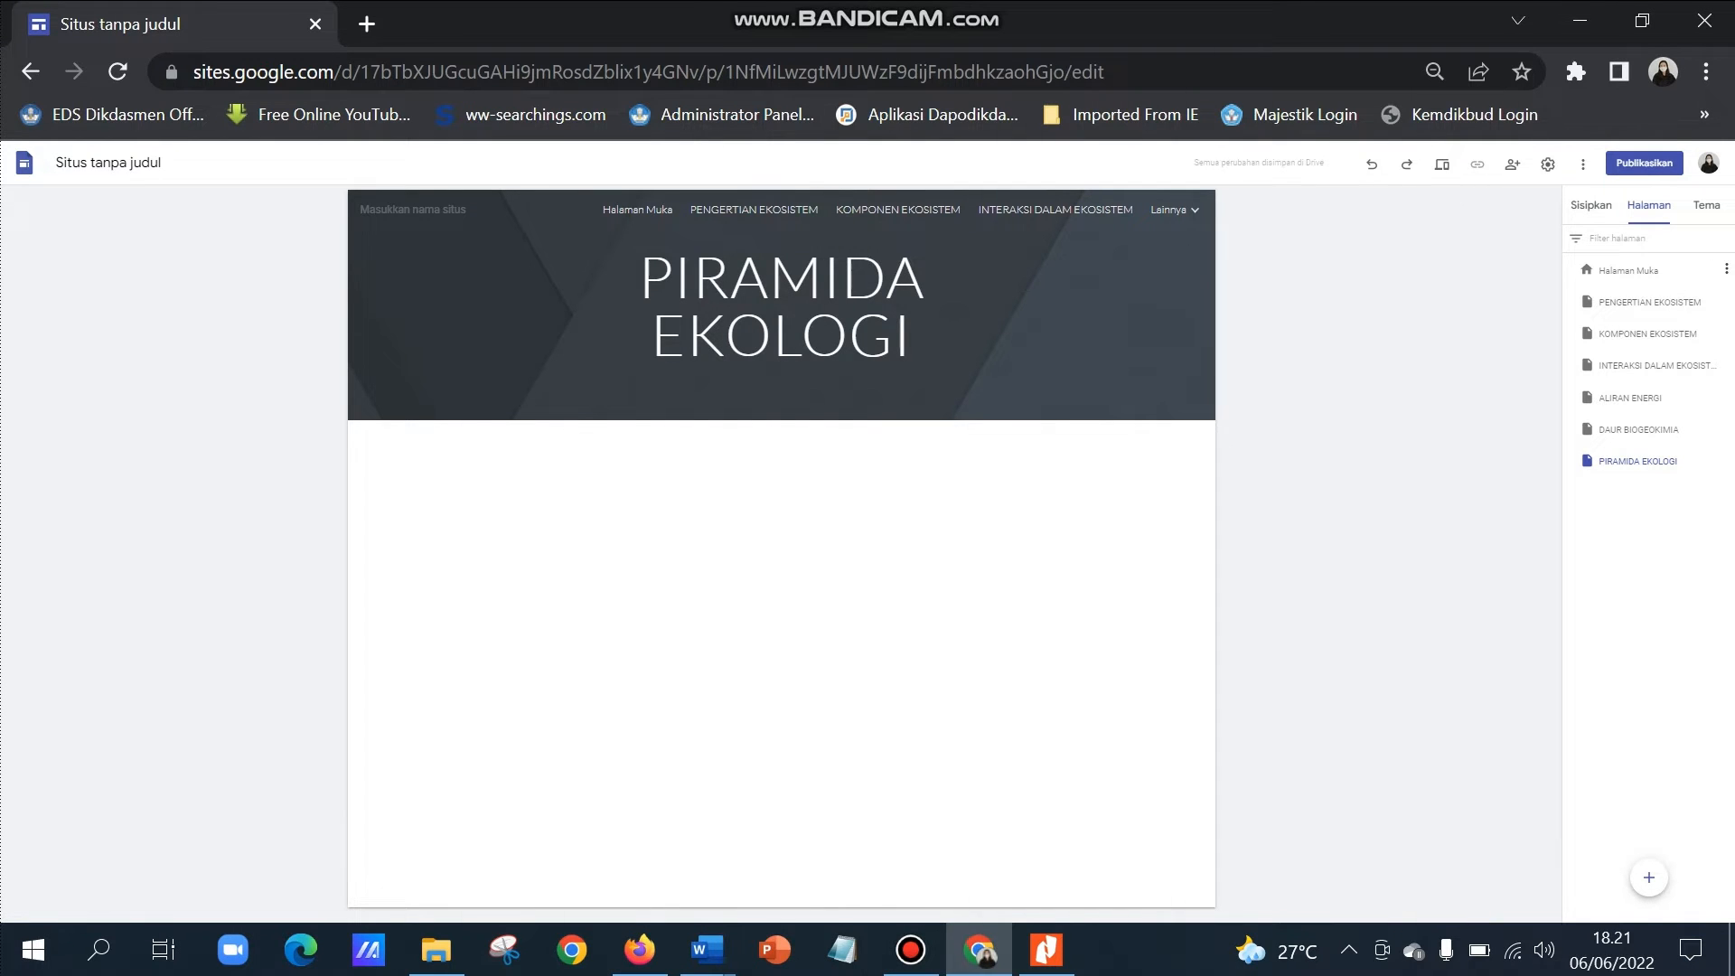
{"action": "left_click", "coordinate": [1629, 270]}
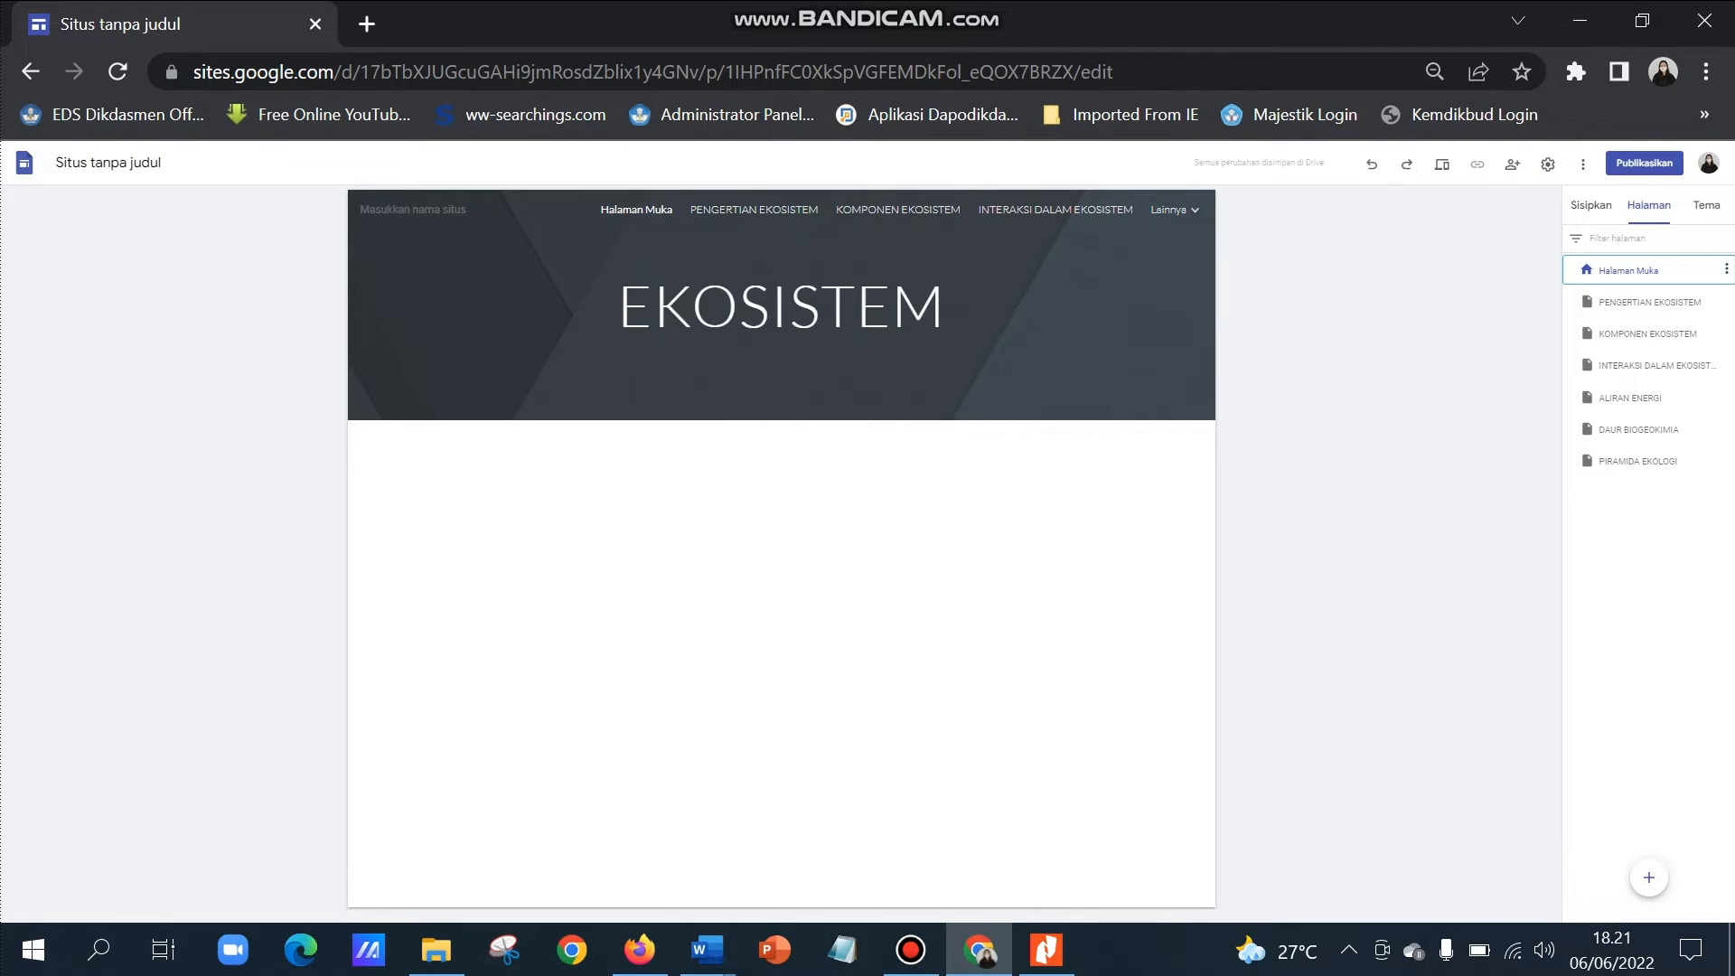
{"action": "left_click", "coordinate": [1590, 205]}
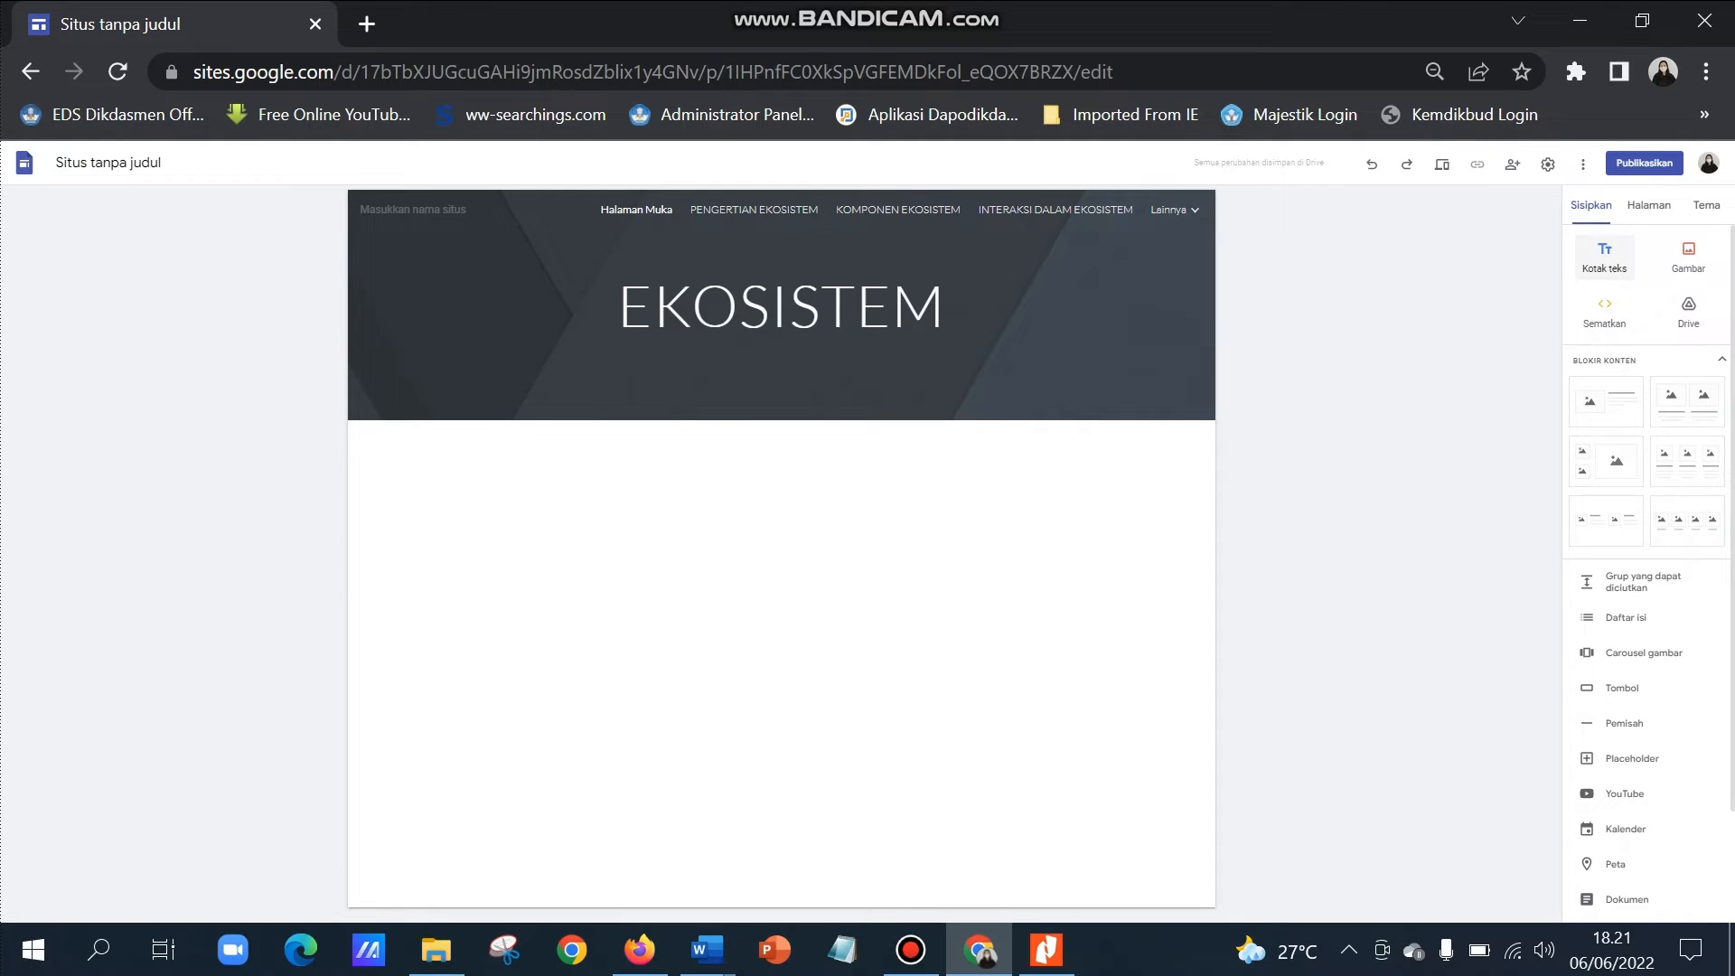
{"action": "left_click", "coordinate": [1603, 258]}
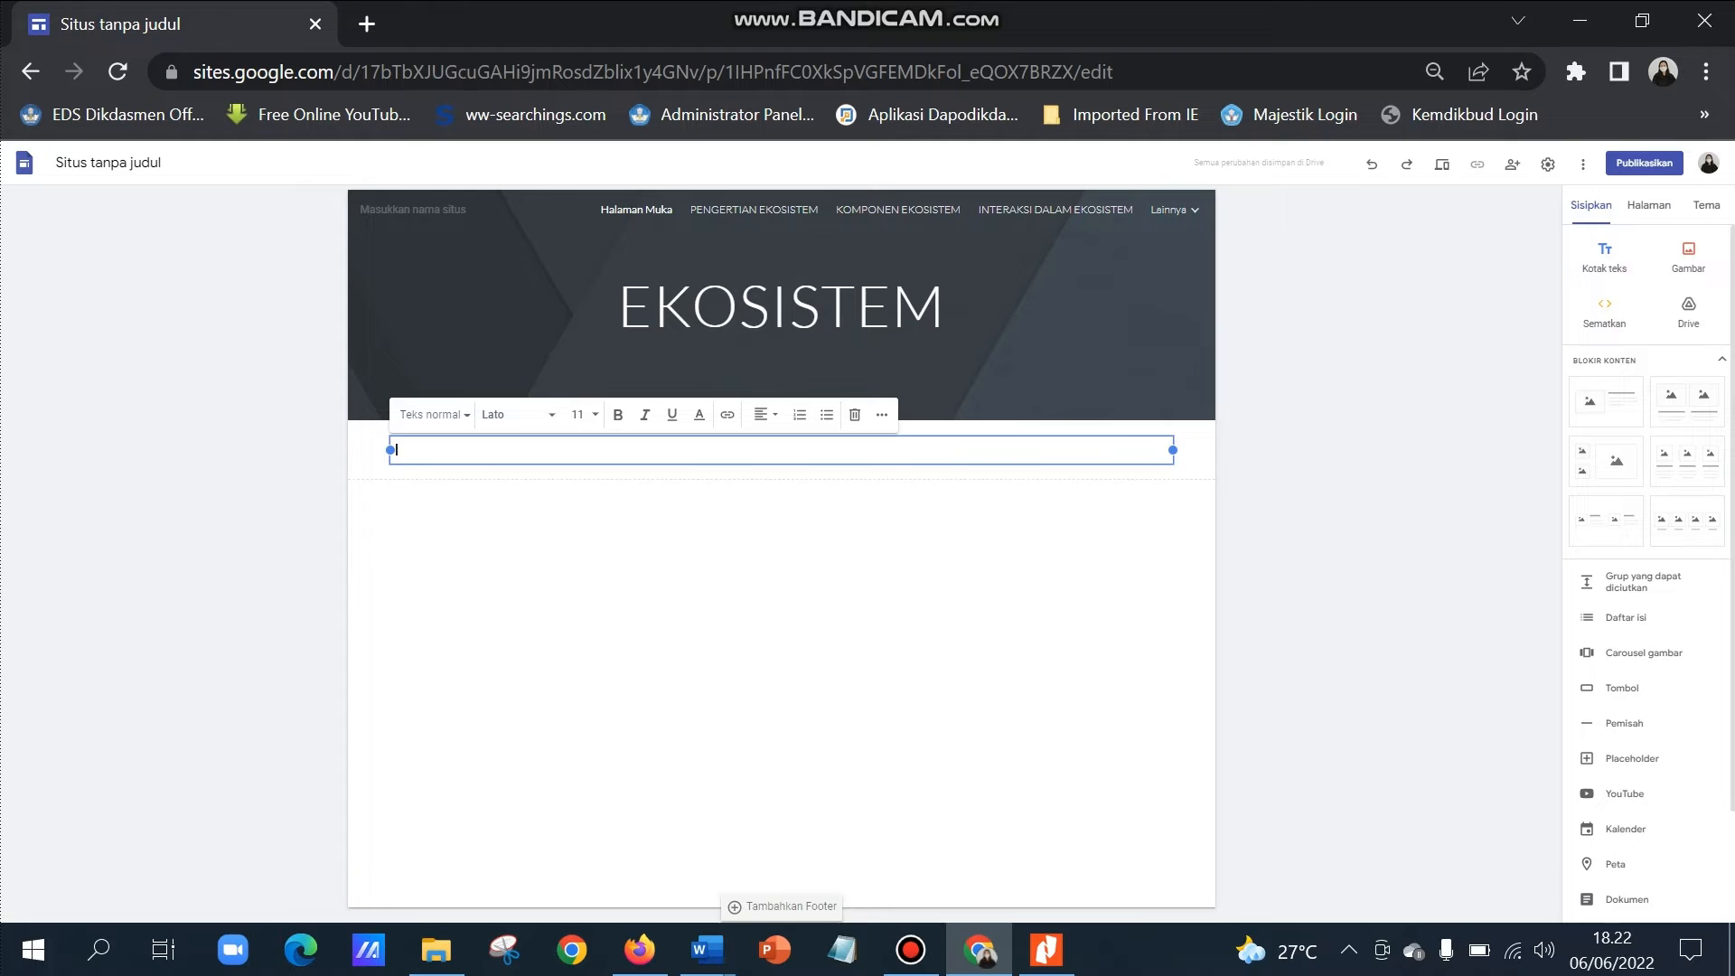
Copy the KOMPETENSI DASAR heading from the PETA KONSEP Word document into the new text box, without a trailing empty line.
{"action": "mouse_move", "coordinate": [705, 949]}
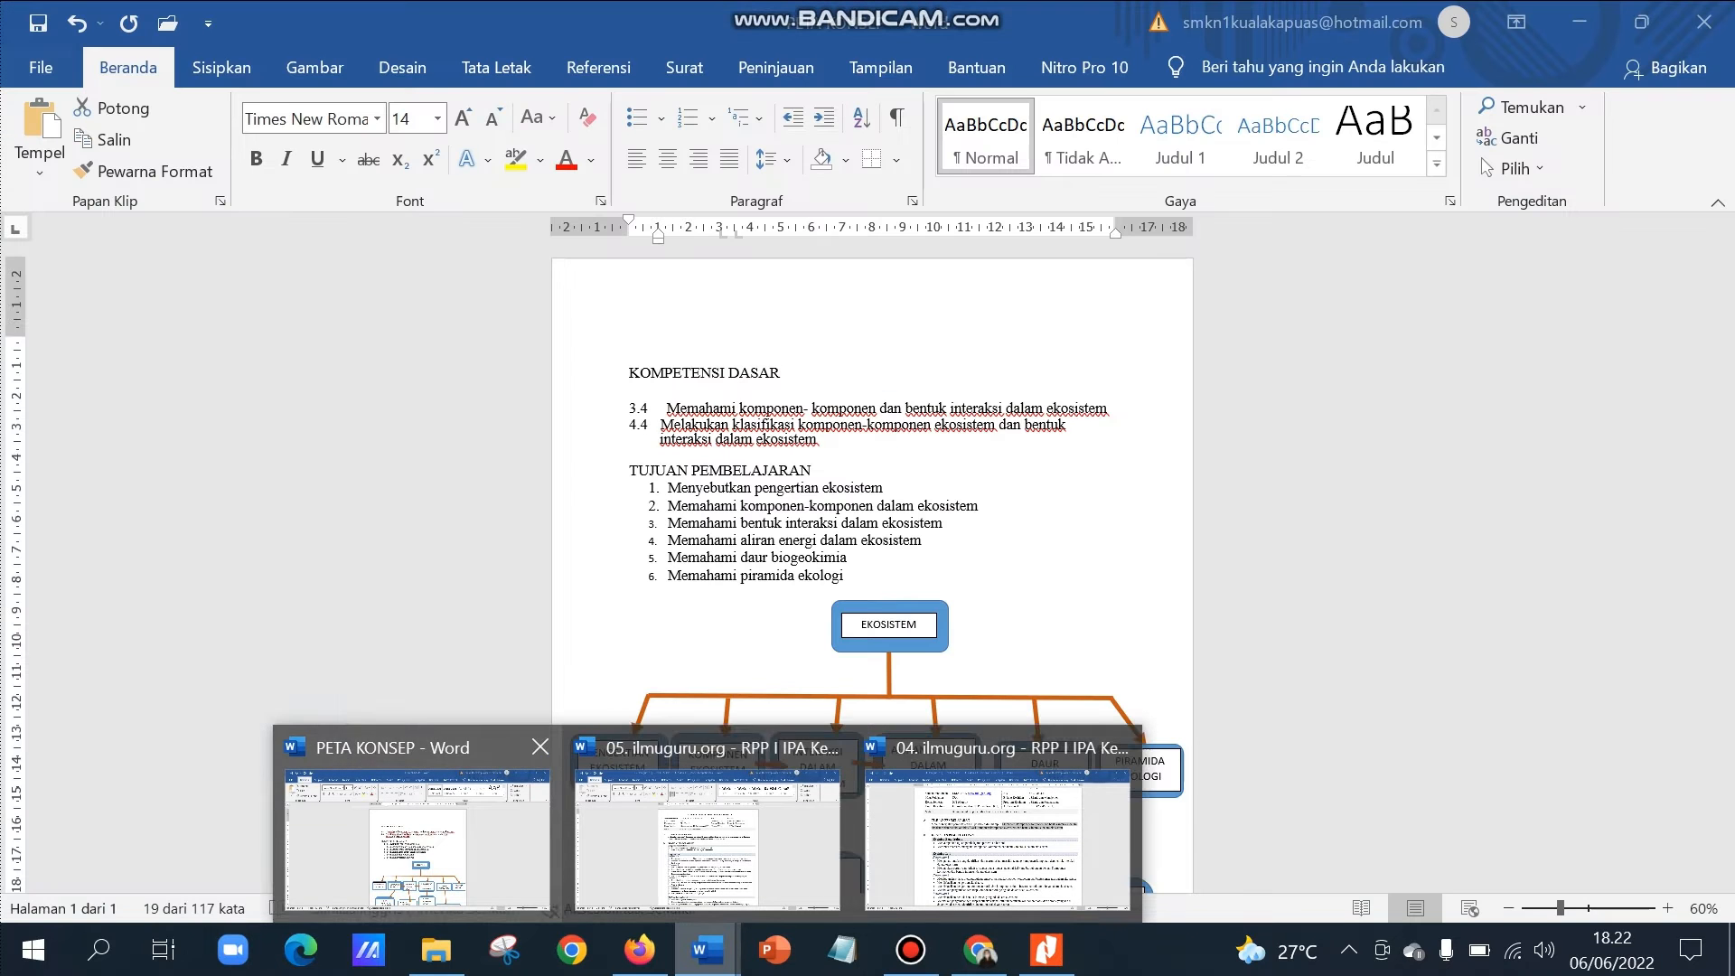
{"action": "left_click", "coordinate": [416, 845]}
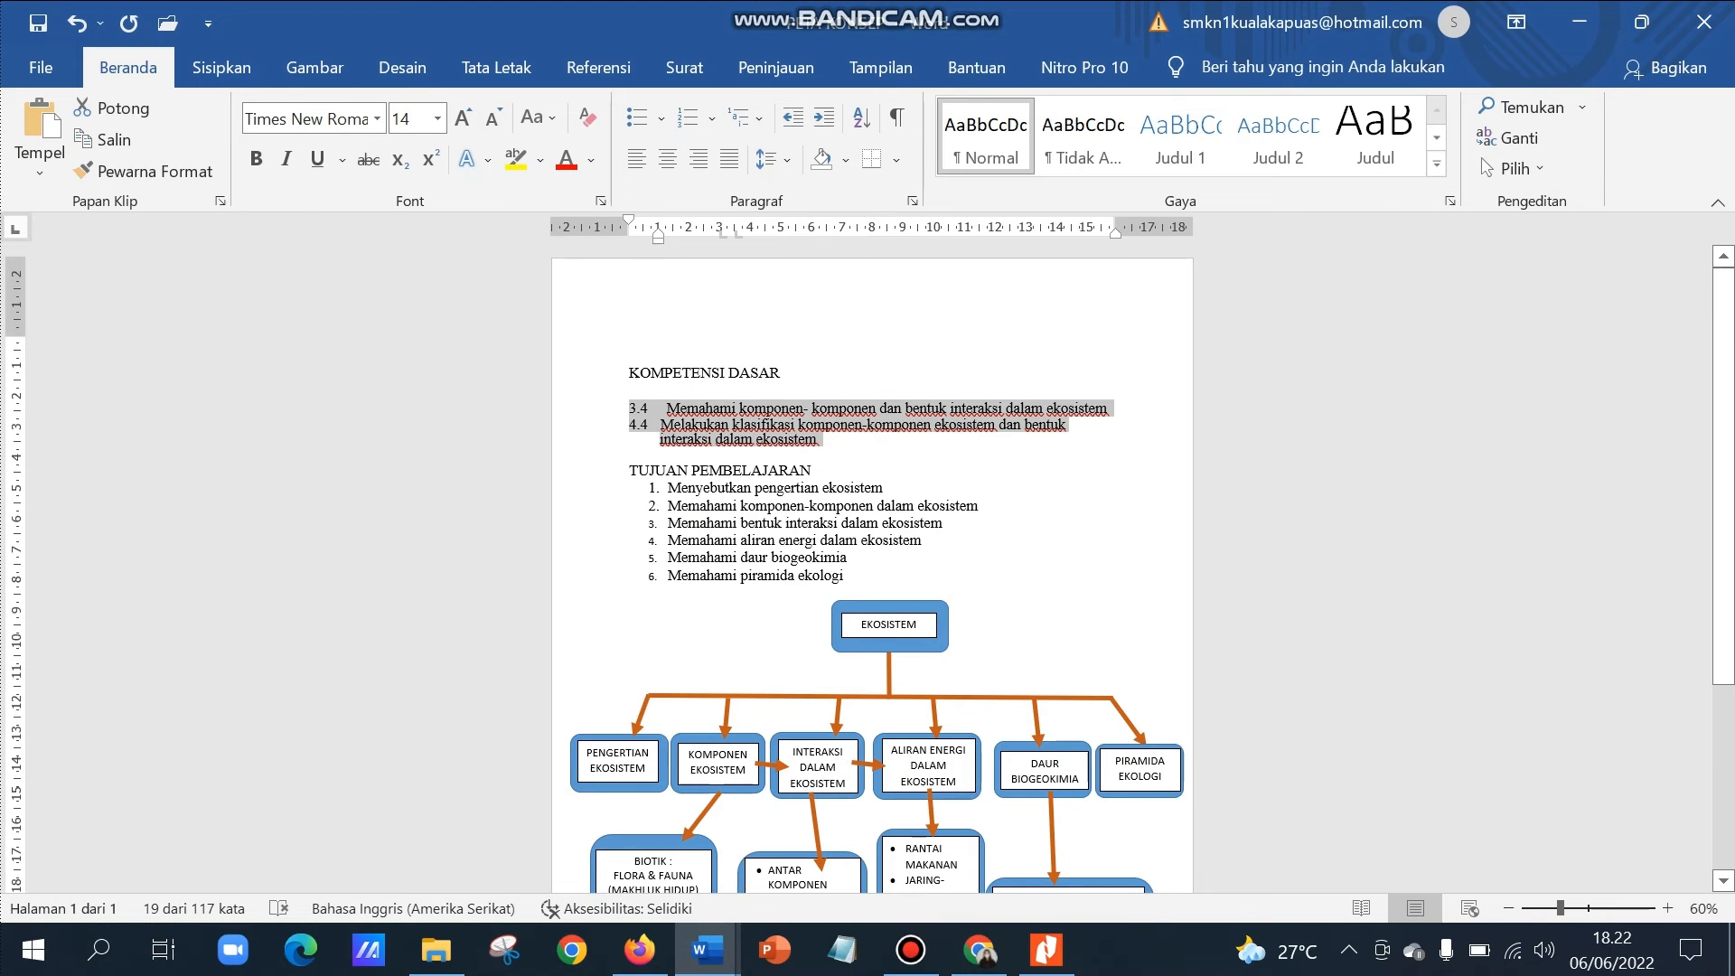
{"action": "mouse_move", "coordinate": [629, 373]}
{"action": "left_mouse_down"}
{"action": "mouse_move", "coordinate": [792, 360]}
{"action": "mouse_move", "coordinate": [629, 372]}
{"action": "left_mouse_up"}
{"action": "key", "text": "ctrl+c"}
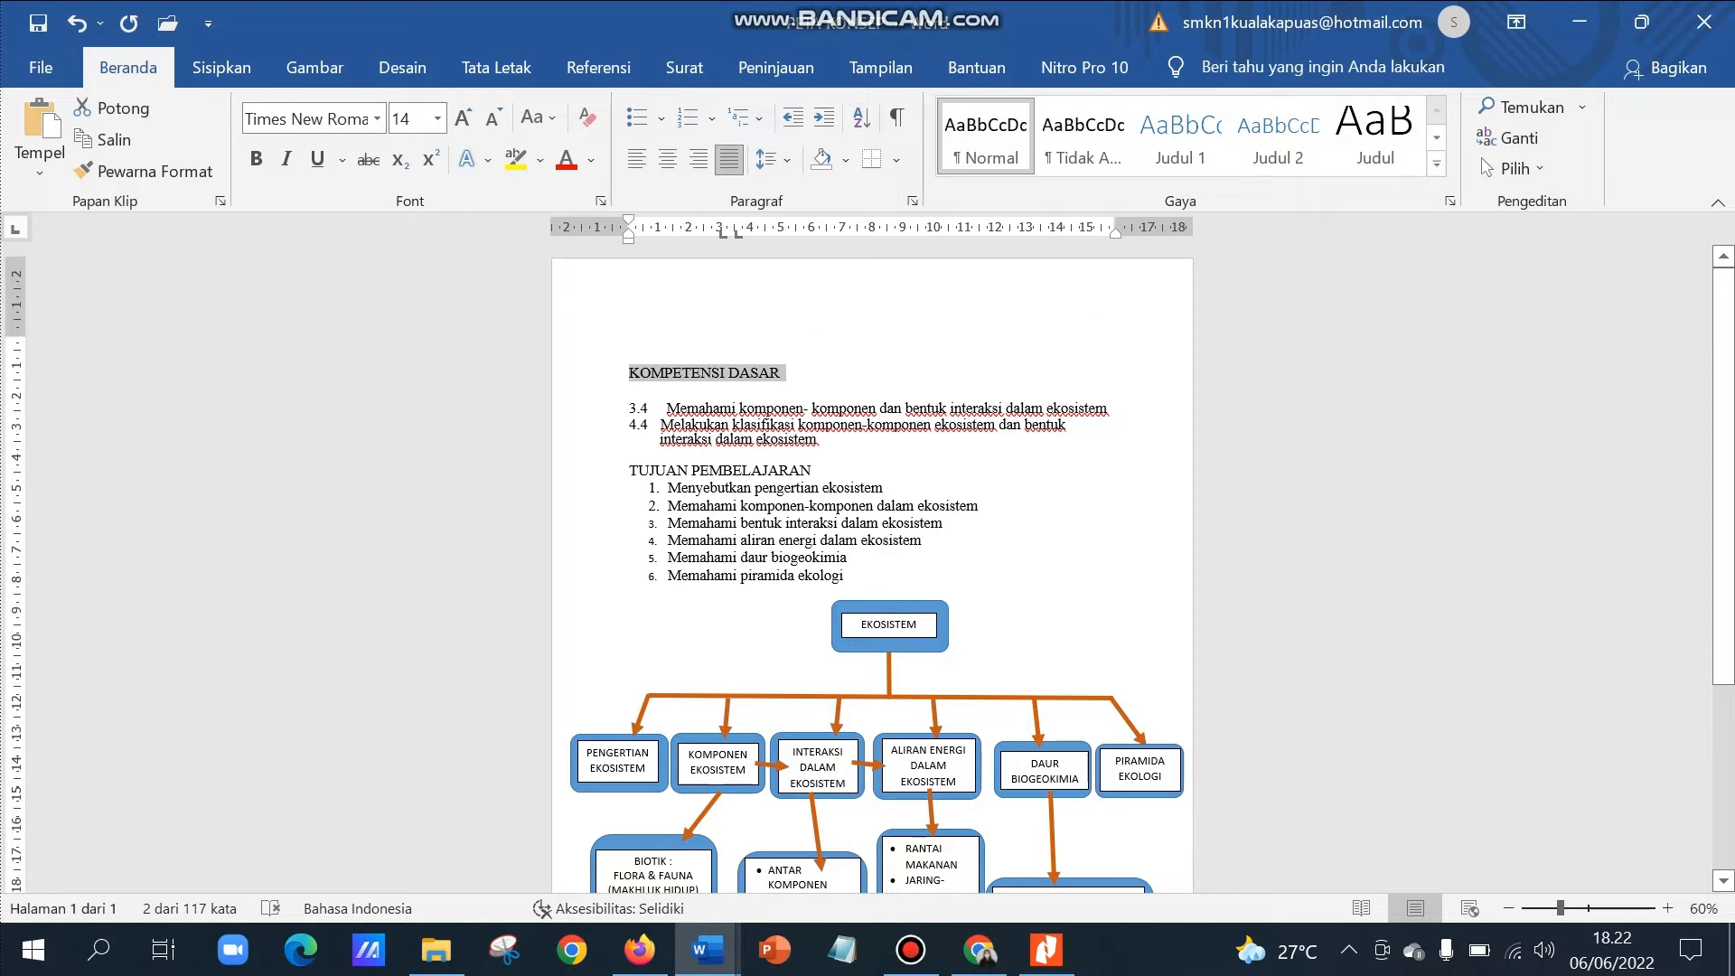
{"action": "key", "text": "alt+Tab"}
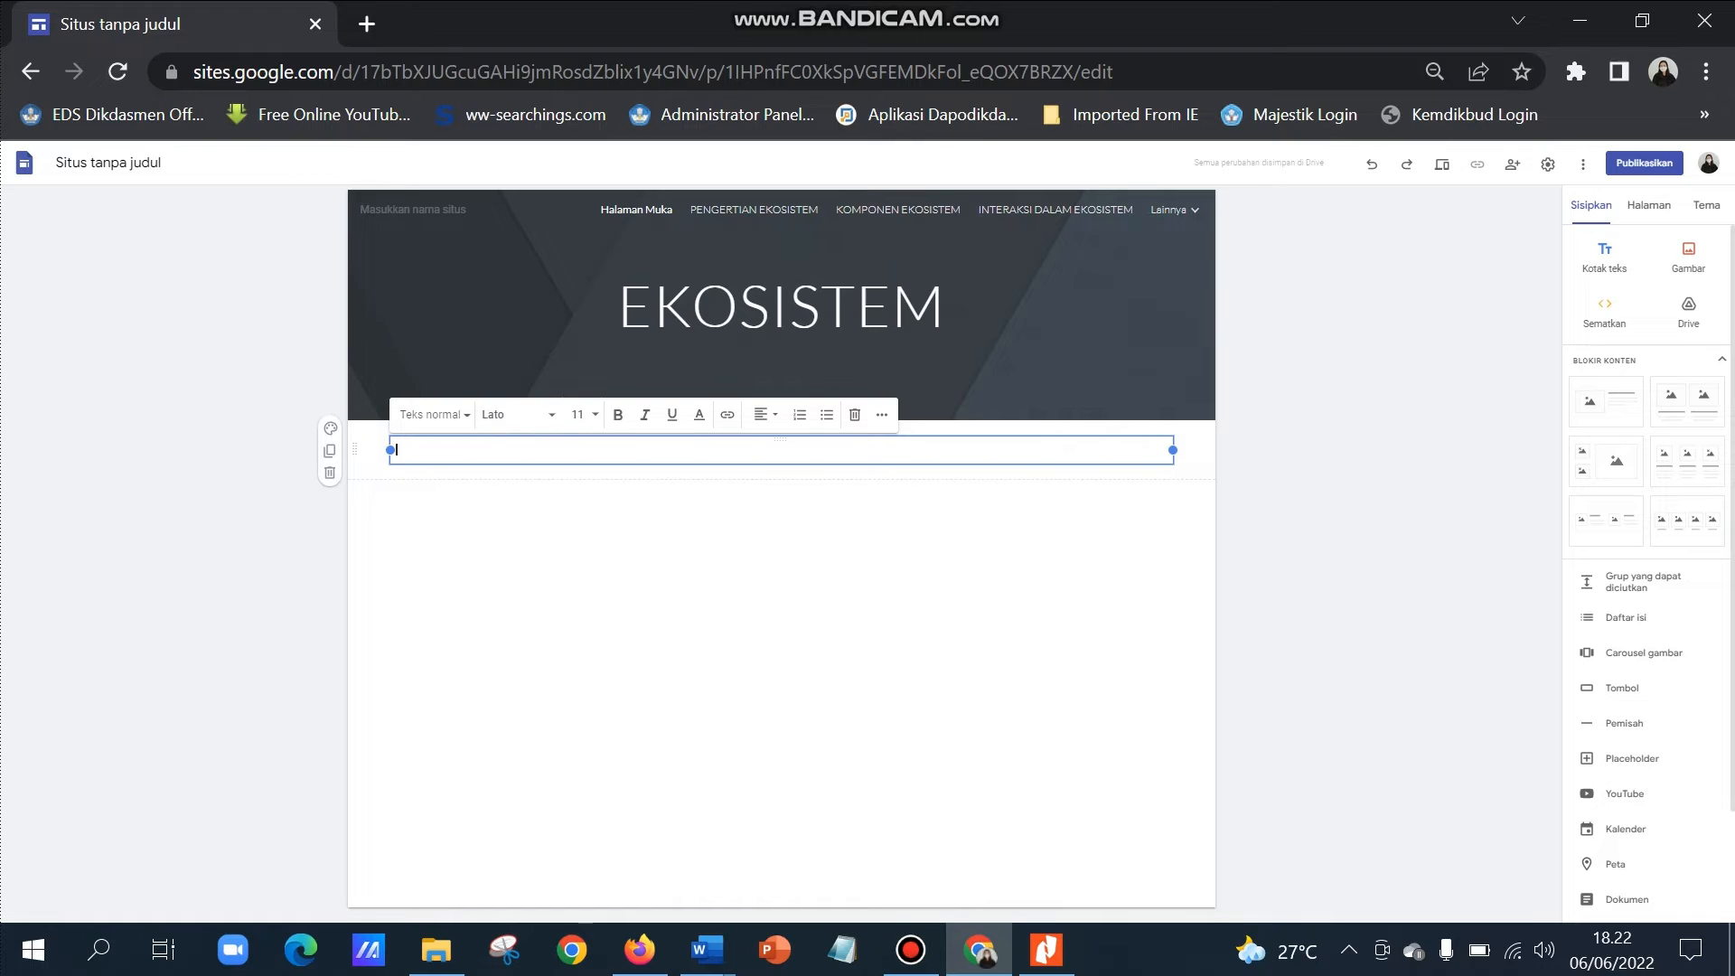
{"action": "key", "text": "ctrl+v"}
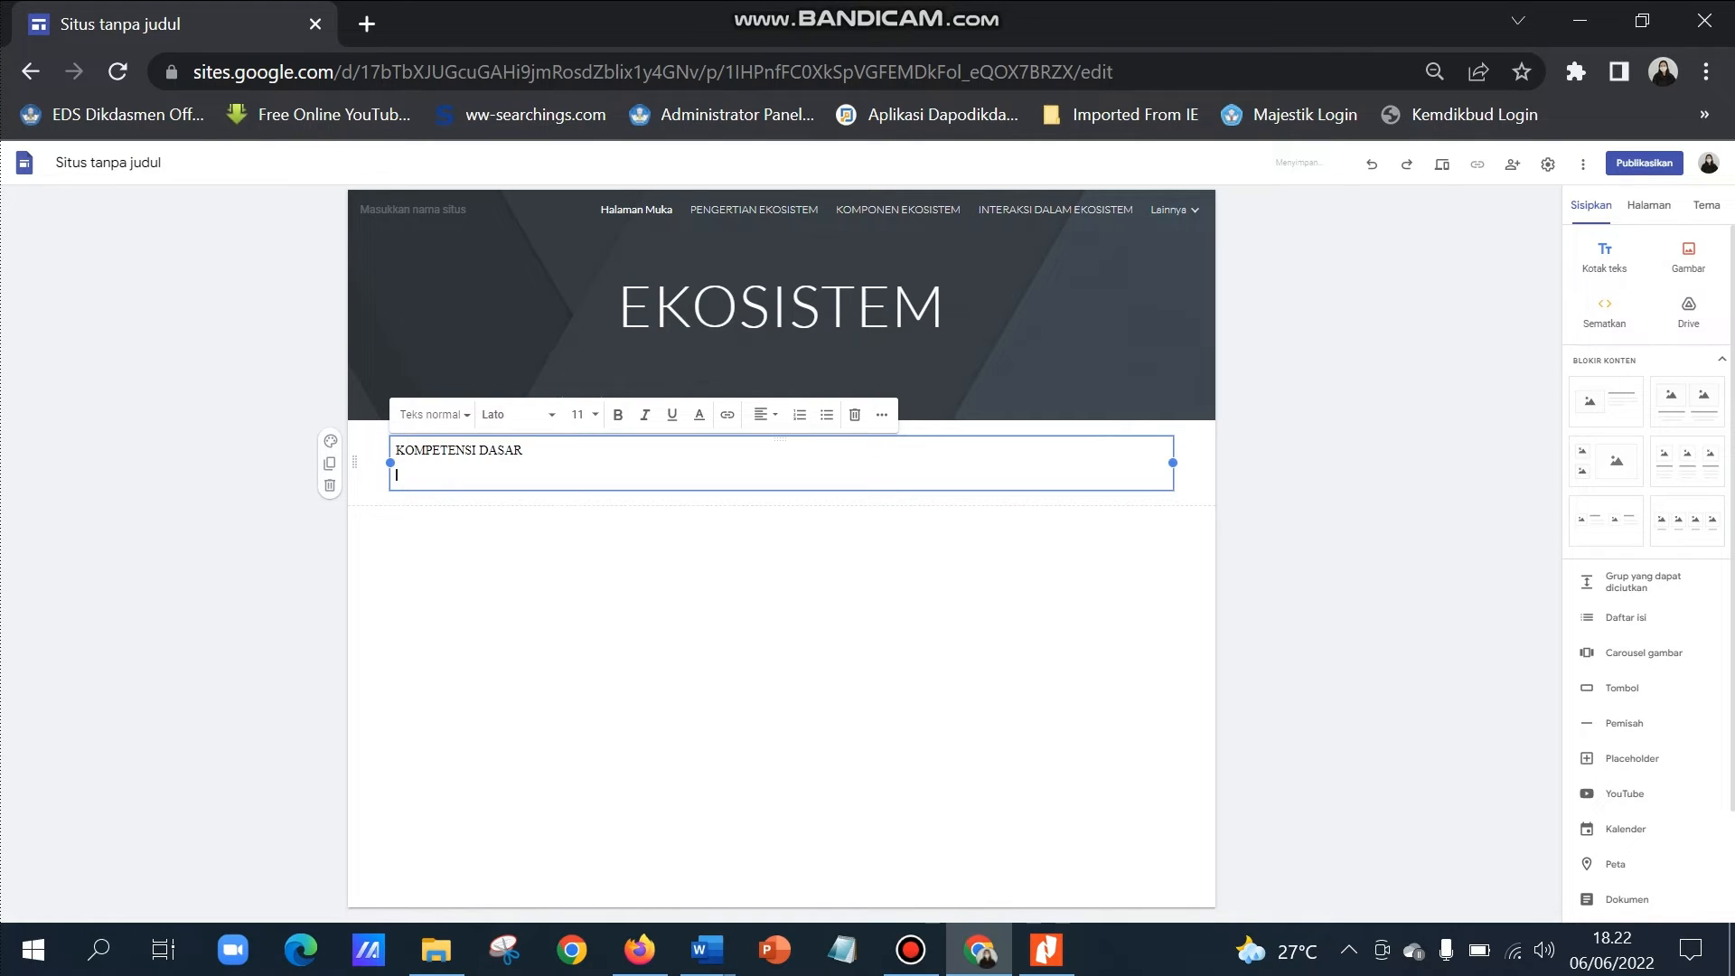
{"action": "key", "text": "BackSpace"}
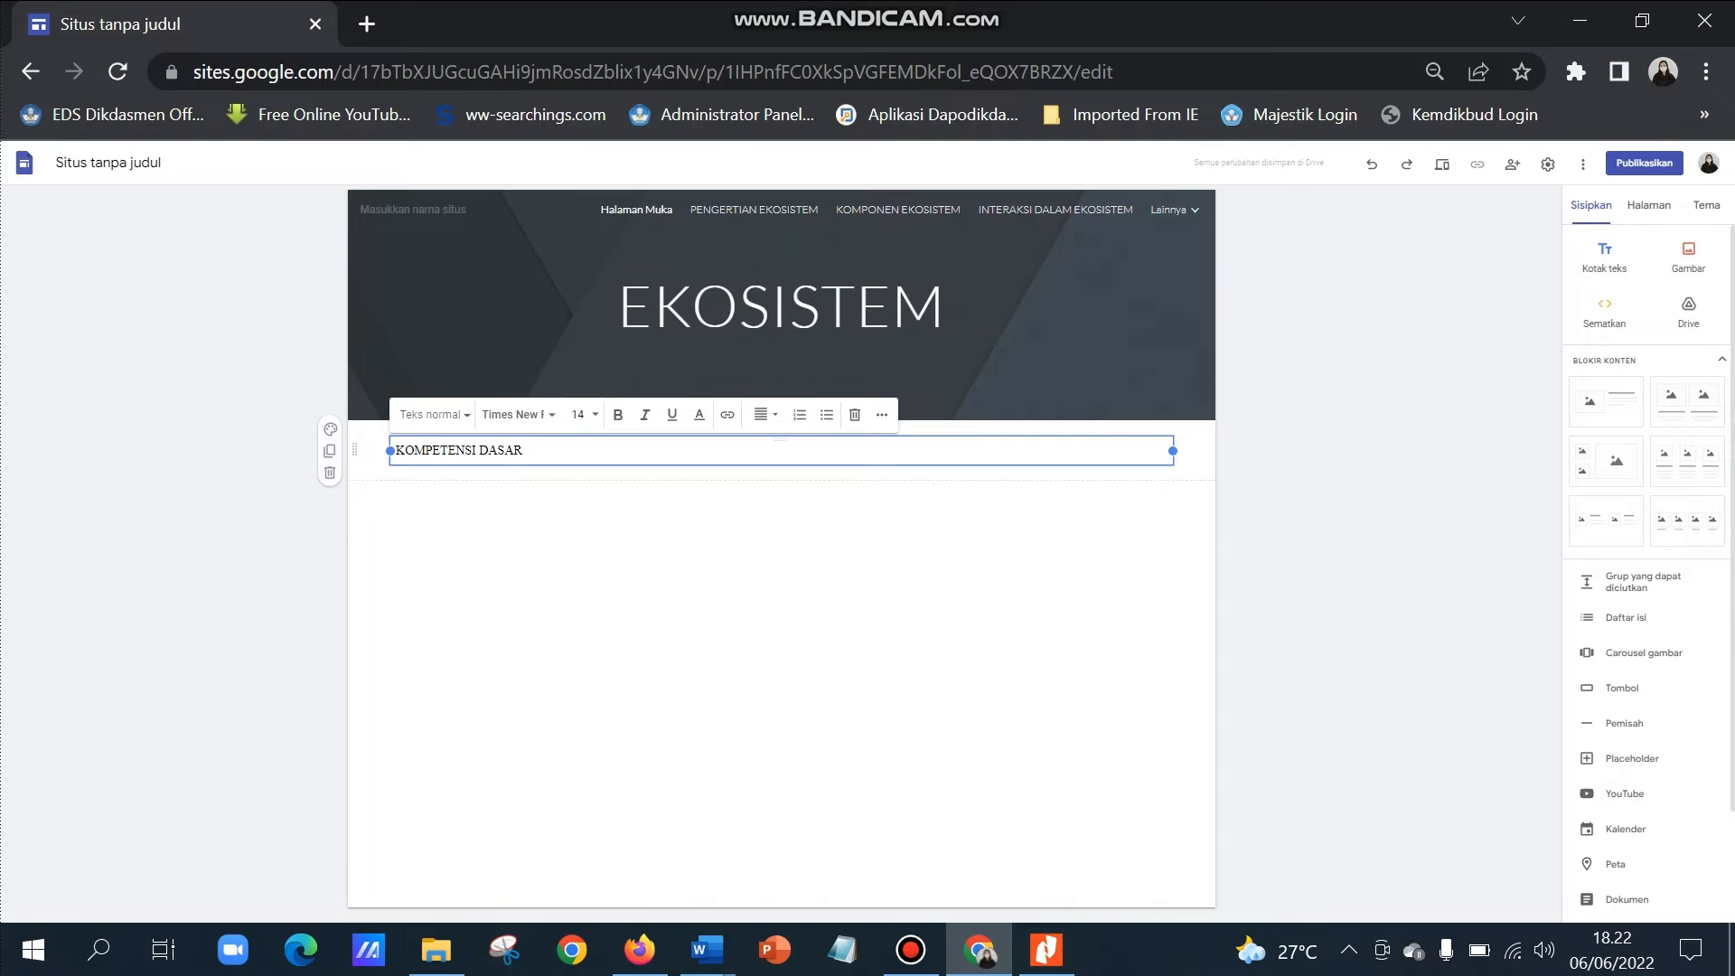
Apply the larger Judul style to the whole KOMPETENSI DASAR text and make it bold.
{"action": "key", "text": "shift+Left"}
{"action": "key", "text": "shift+Left"}
{"action": "key", "text": "shift+Left"}
{"action": "key", "text": "shift+Left"}
{"action": "key", "text": "shift+Left"}
{"action": "key", "text": "shift+Left"}
{"action": "key", "text": "shift+Left"}
{"action": "key", "text": "shift+Left"}
{"action": "key", "text": "shift+Left"}
{"action": "key", "text": "shift+Left"}
{"action": "key", "text": "shift+Left"}
{"action": "key", "text": "shift+Left"}
{"action": "key", "text": "shift+Left"}
{"action": "key", "text": "shift+Left"}
{"action": "key", "text": "shift+Left"}
{"action": "key", "text": "shift+Left"}
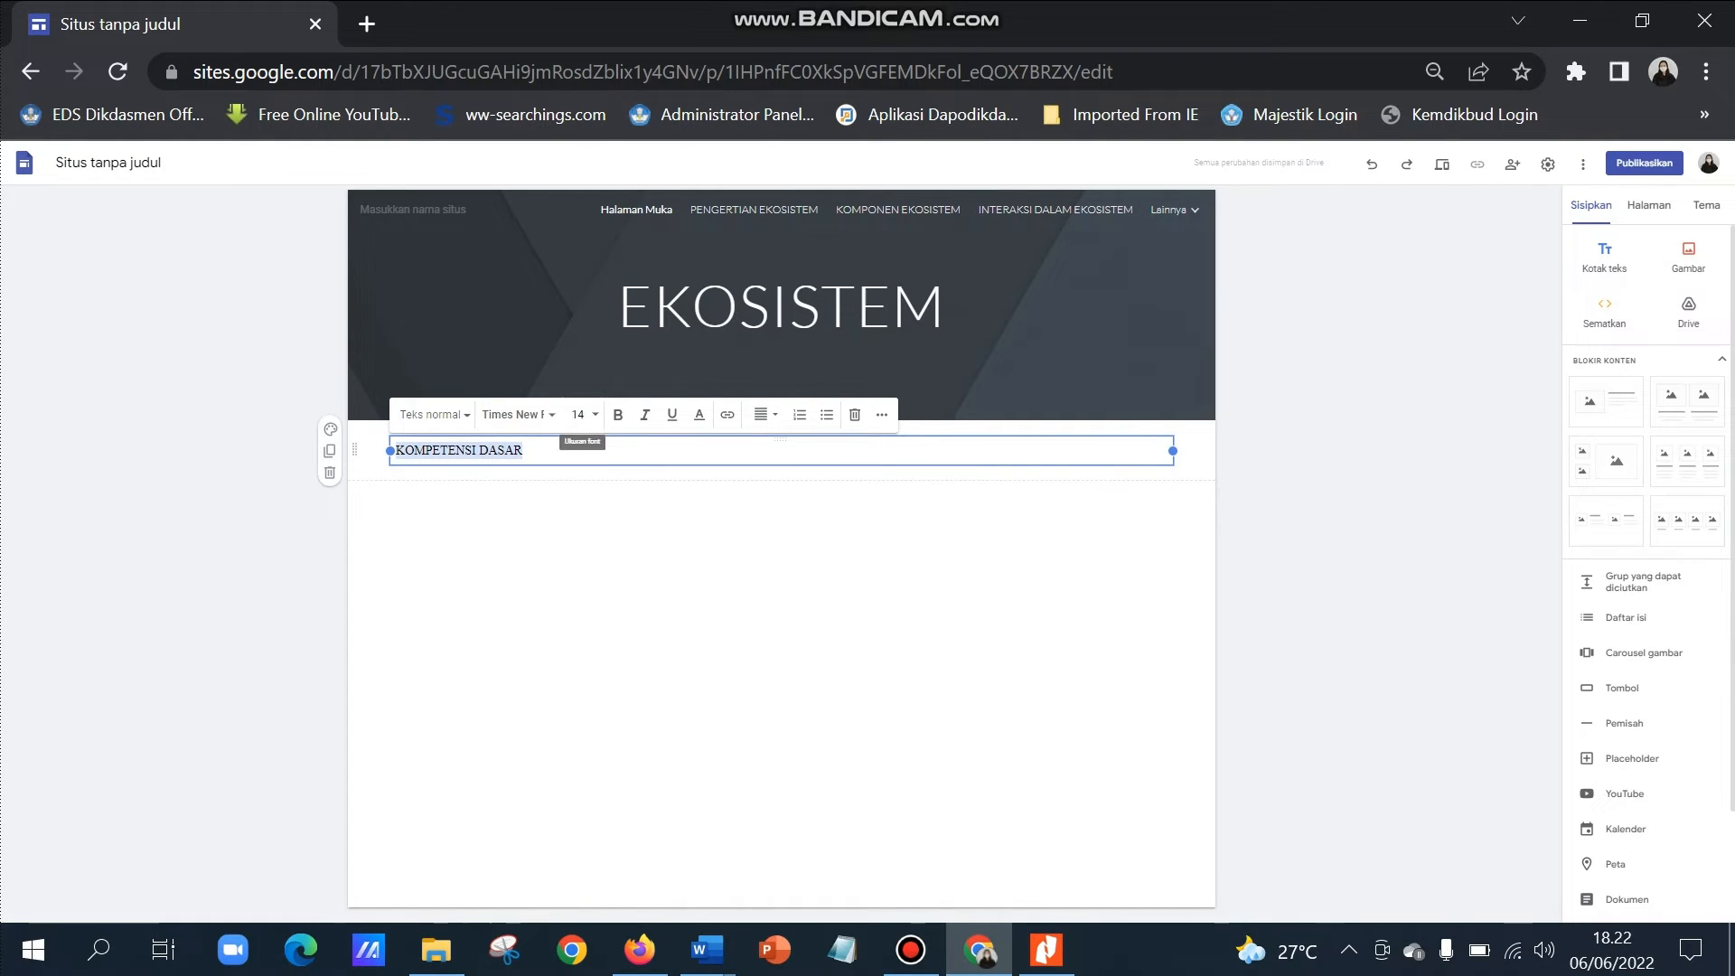
{"action": "left_click", "coordinate": [578, 414]}
{"action": "left_click", "coordinate": [452, 413]}
{"action": "left_click", "coordinate": [451, 414]}
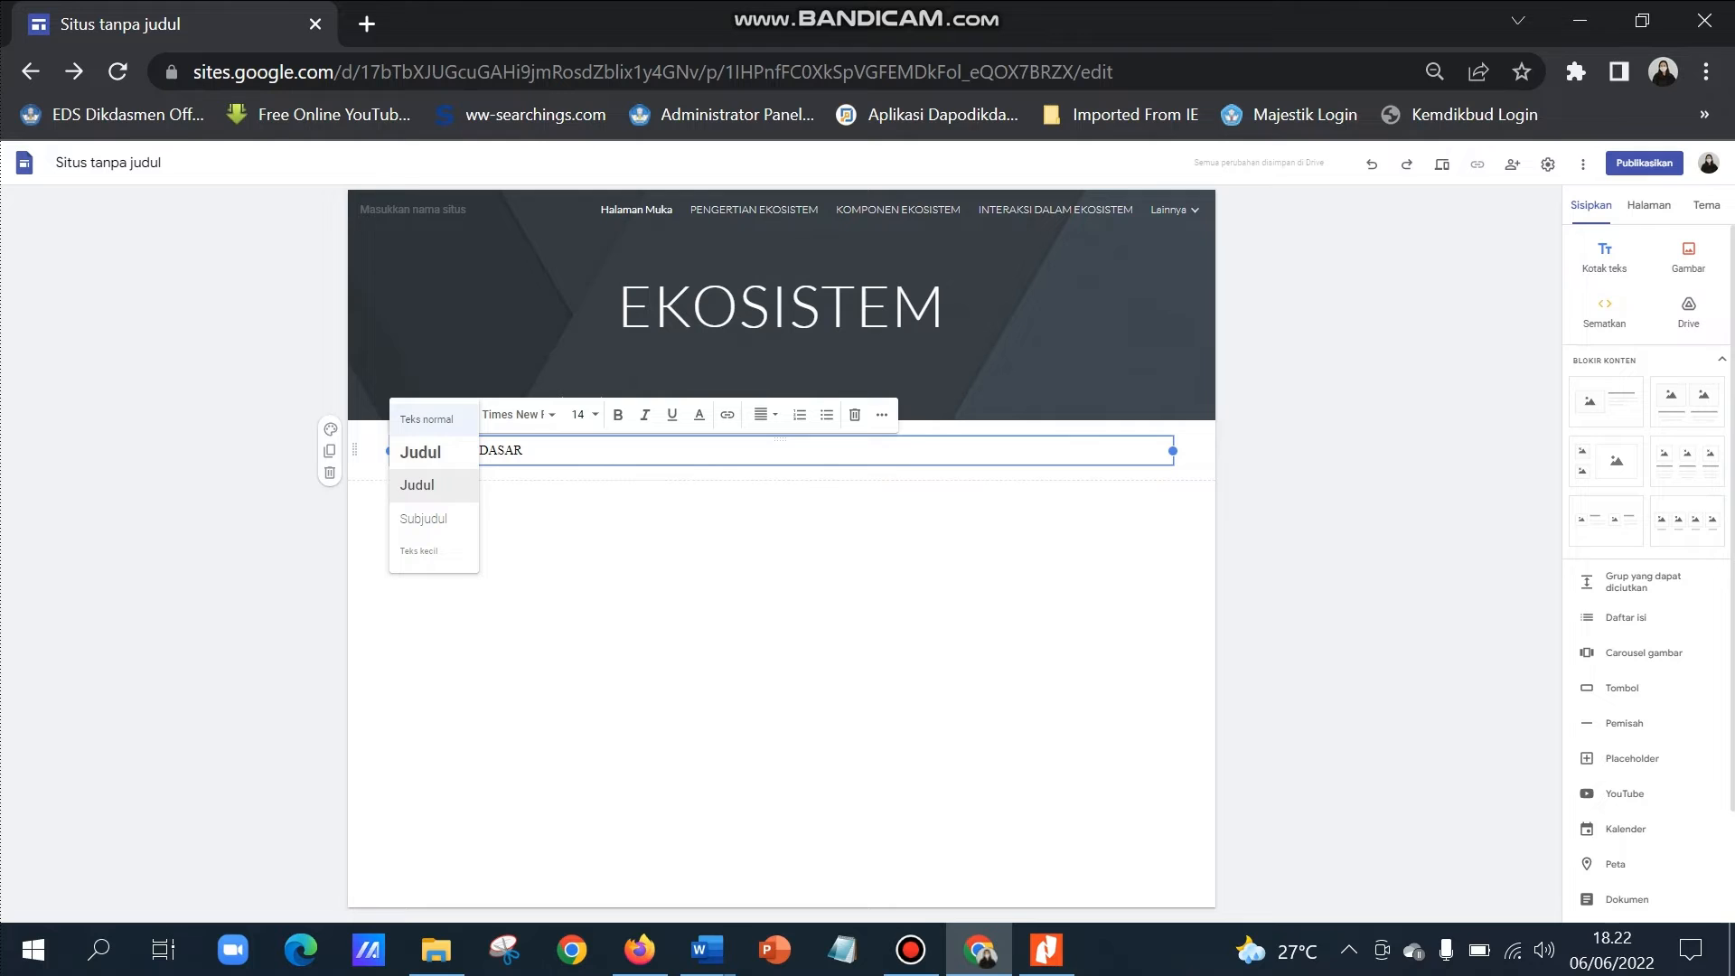
{"action": "left_click", "coordinate": [420, 452]}
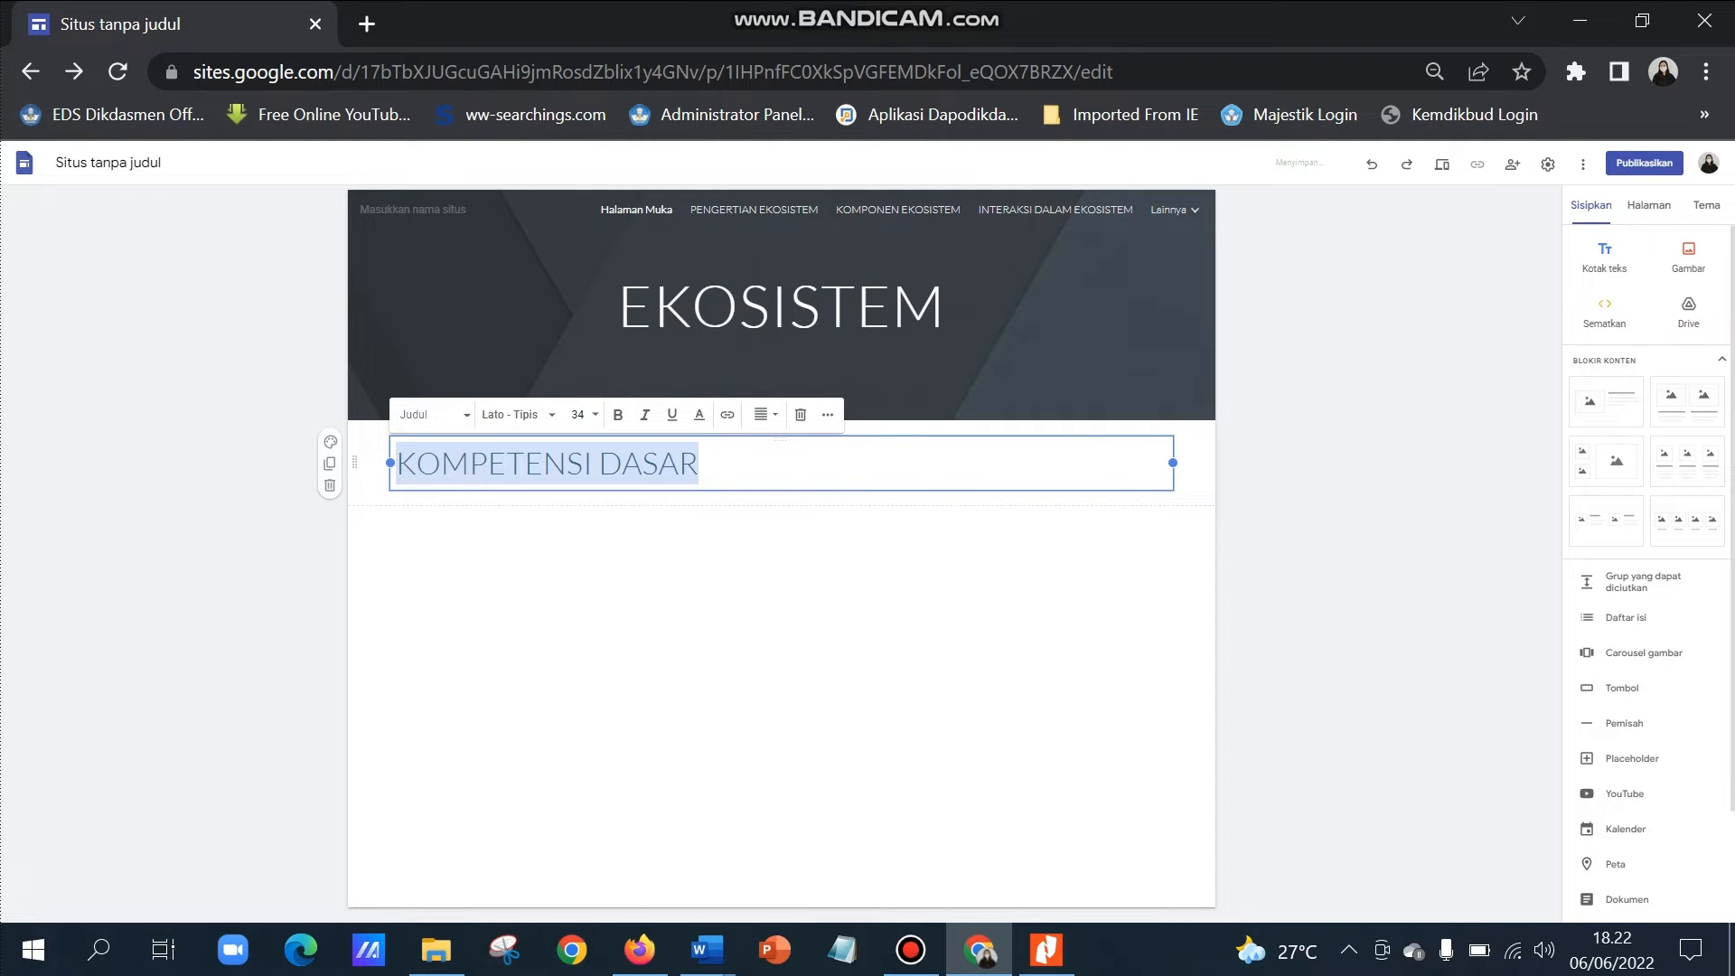
{"action": "left_click", "coordinate": [618, 415]}
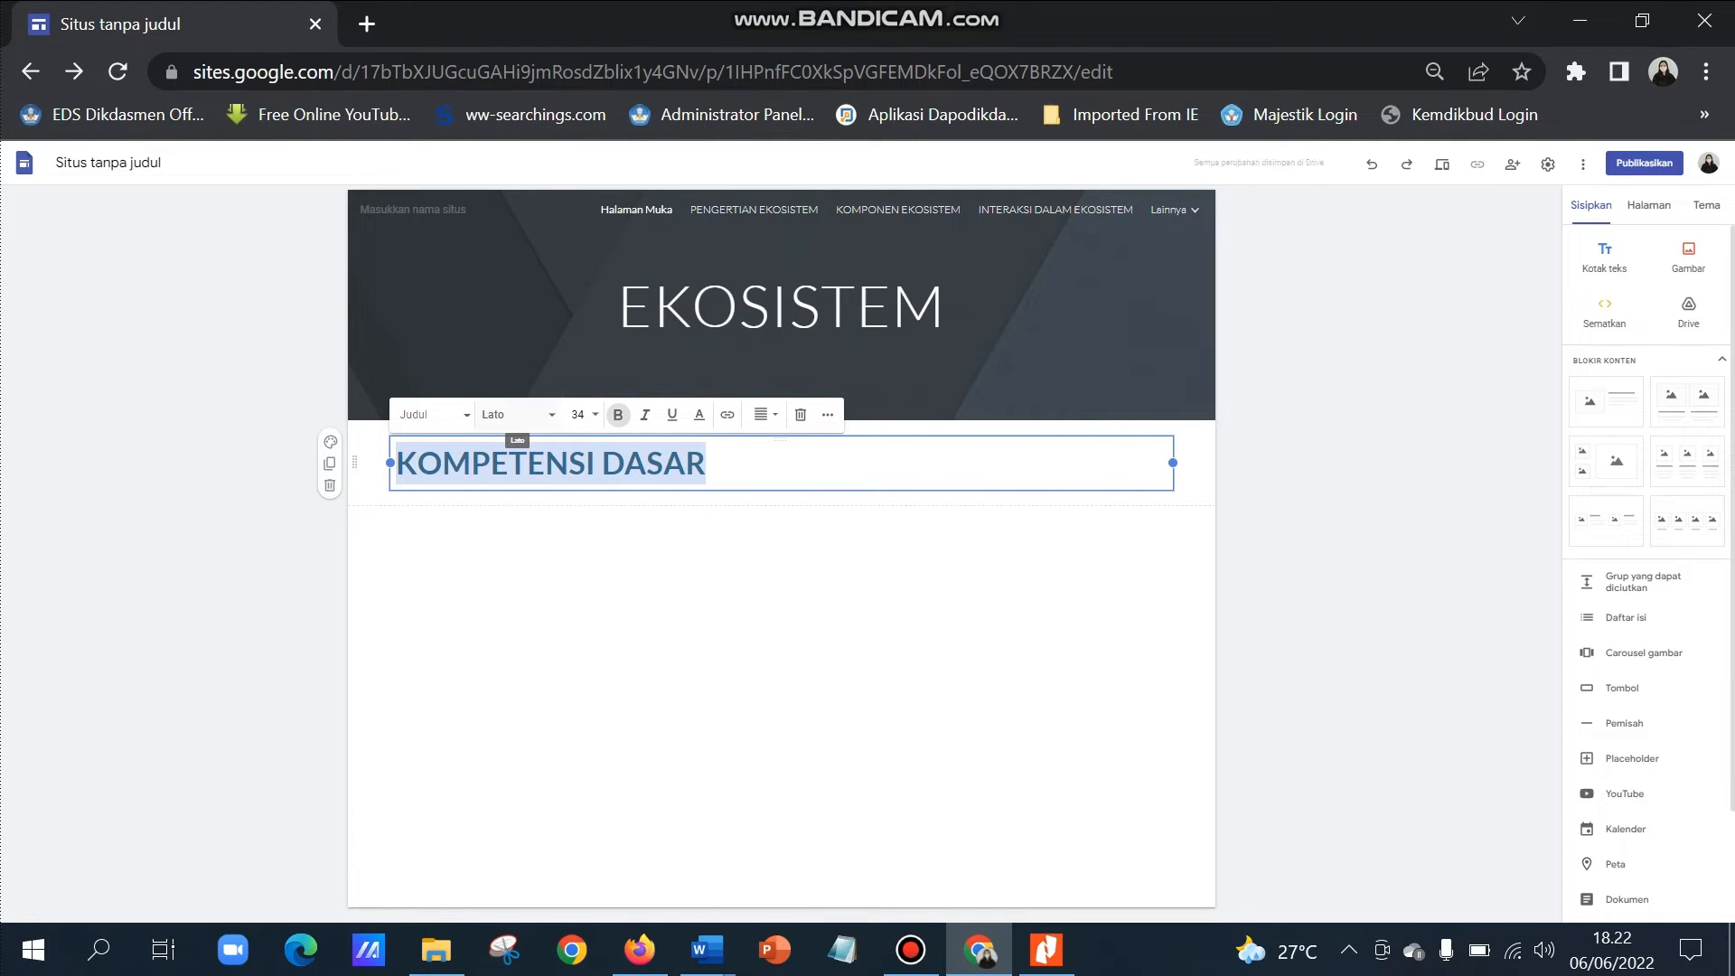
Set the font of the KOMPETENSI DASAR heading to Comic Sans MS.
{"action": "left_click", "coordinate": [517, 415]}
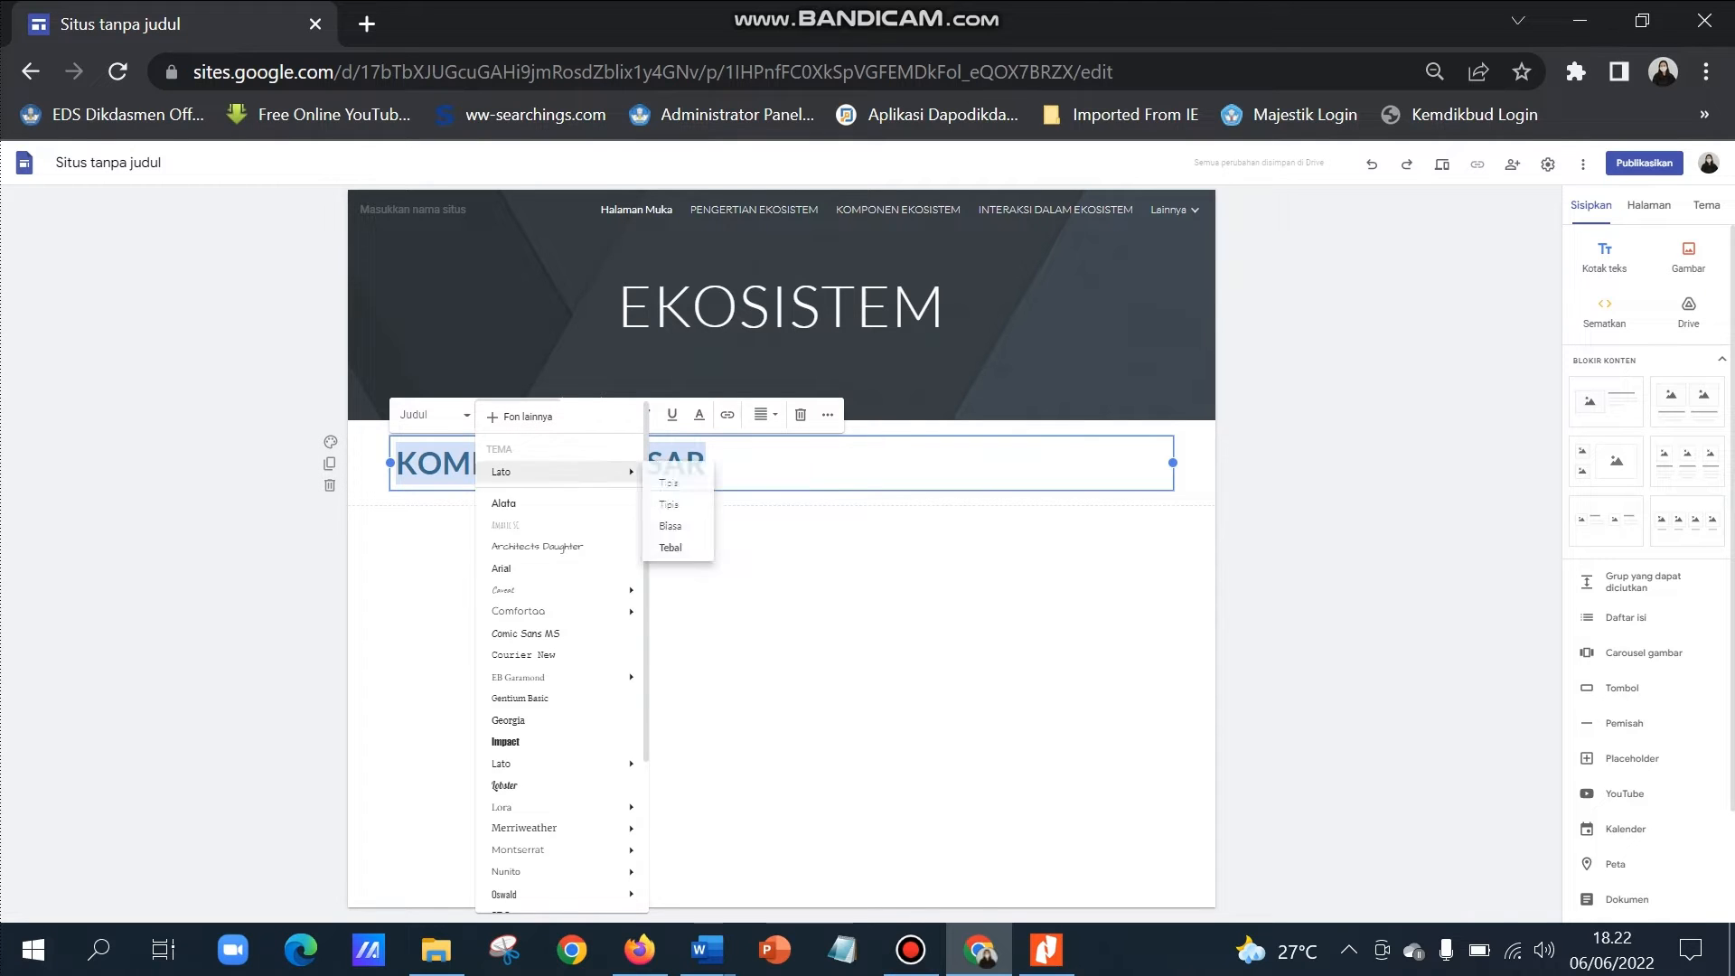
{"action": "left_click", "coordinate": [524, 633]}
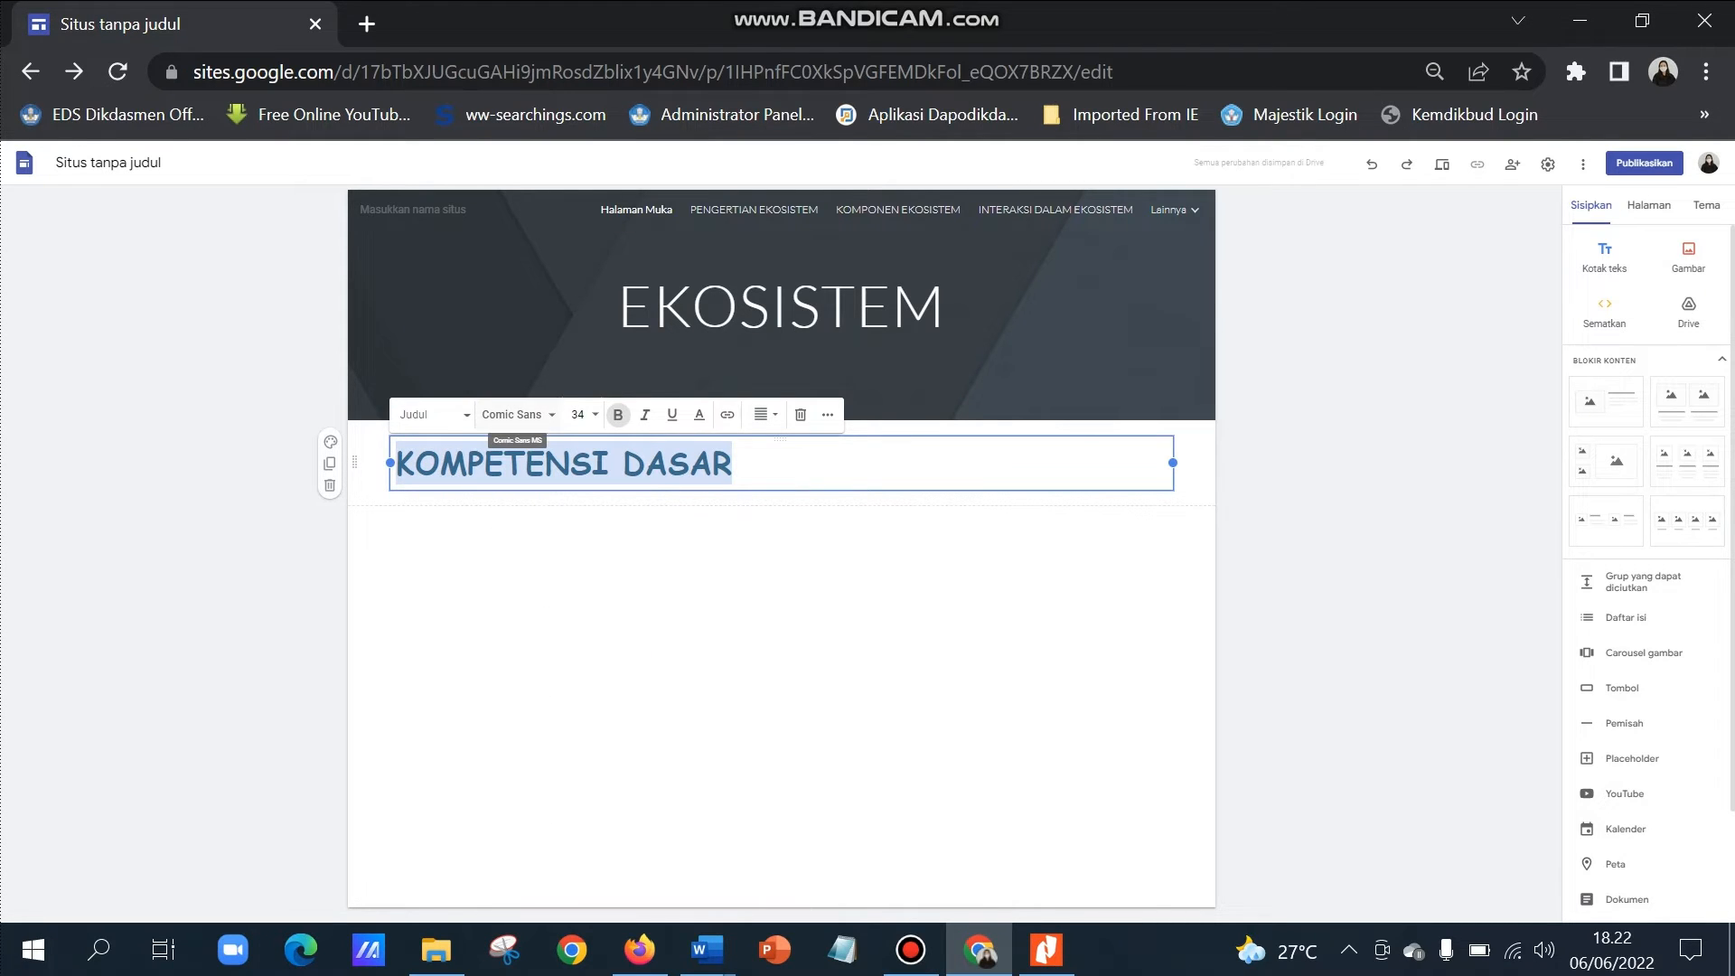
{"action": "left_click", "coordinate": [515, 414]}
{"action": "mouse_move", "coordinate": [542, 611]}
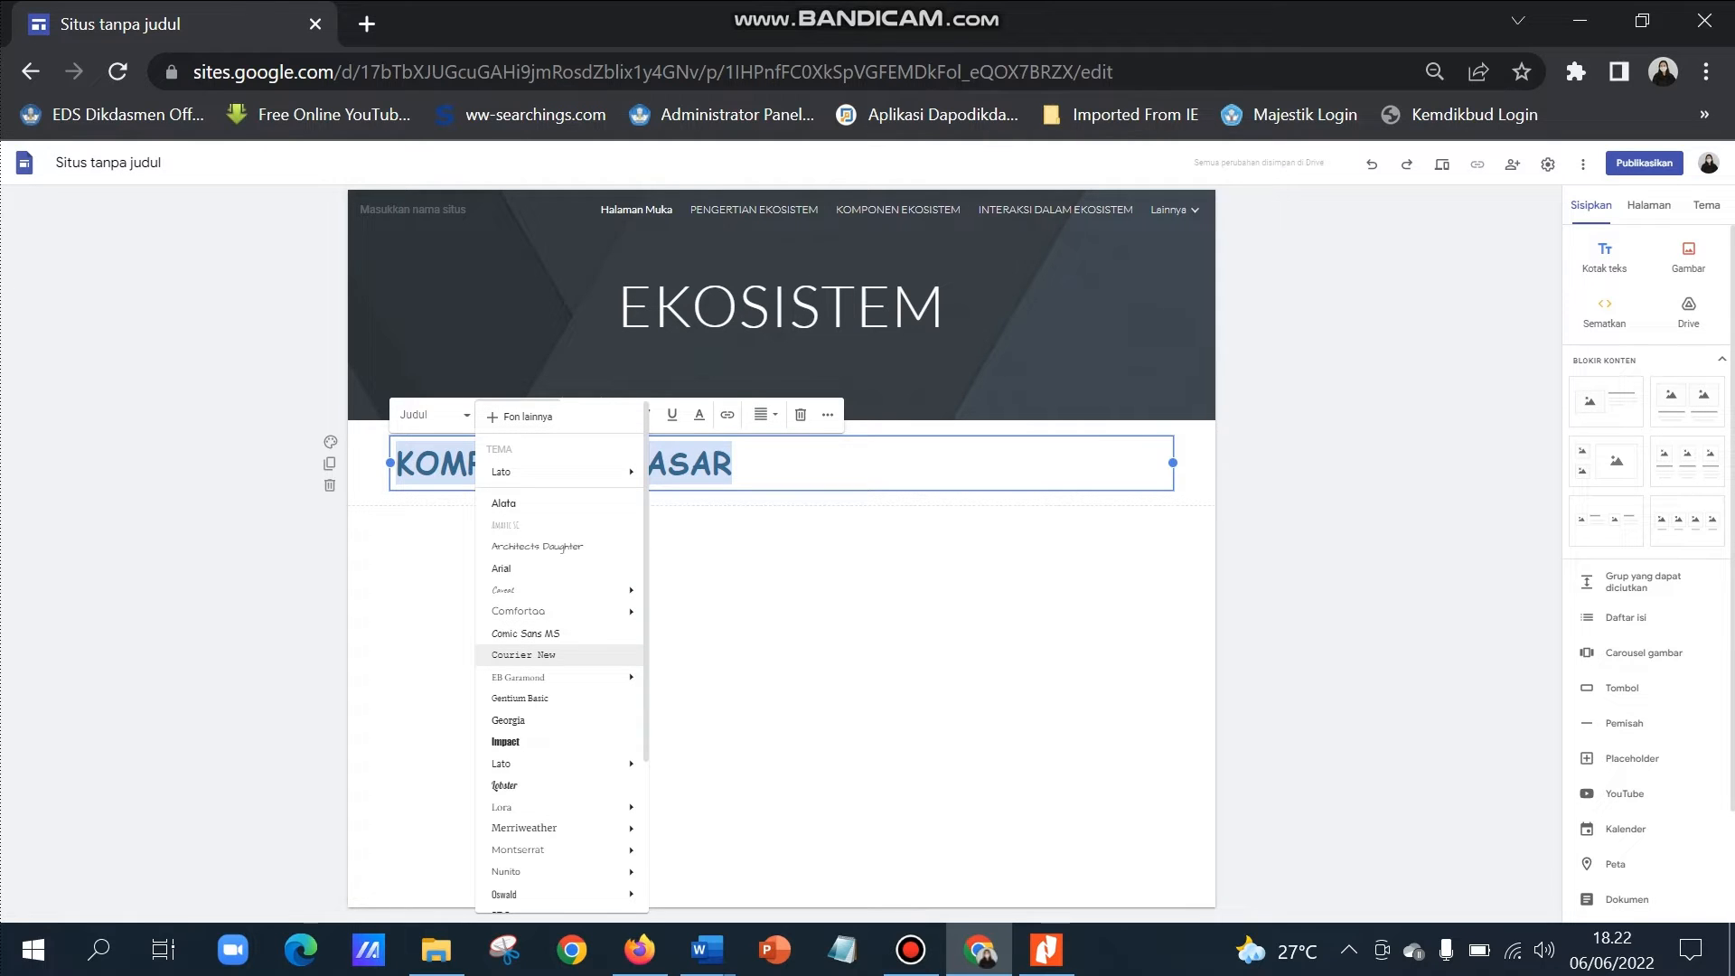
{"action": "mouse_move", "coordinate": [542, 677]}
{"action": "left_click", "coordinate": [524, 633]}
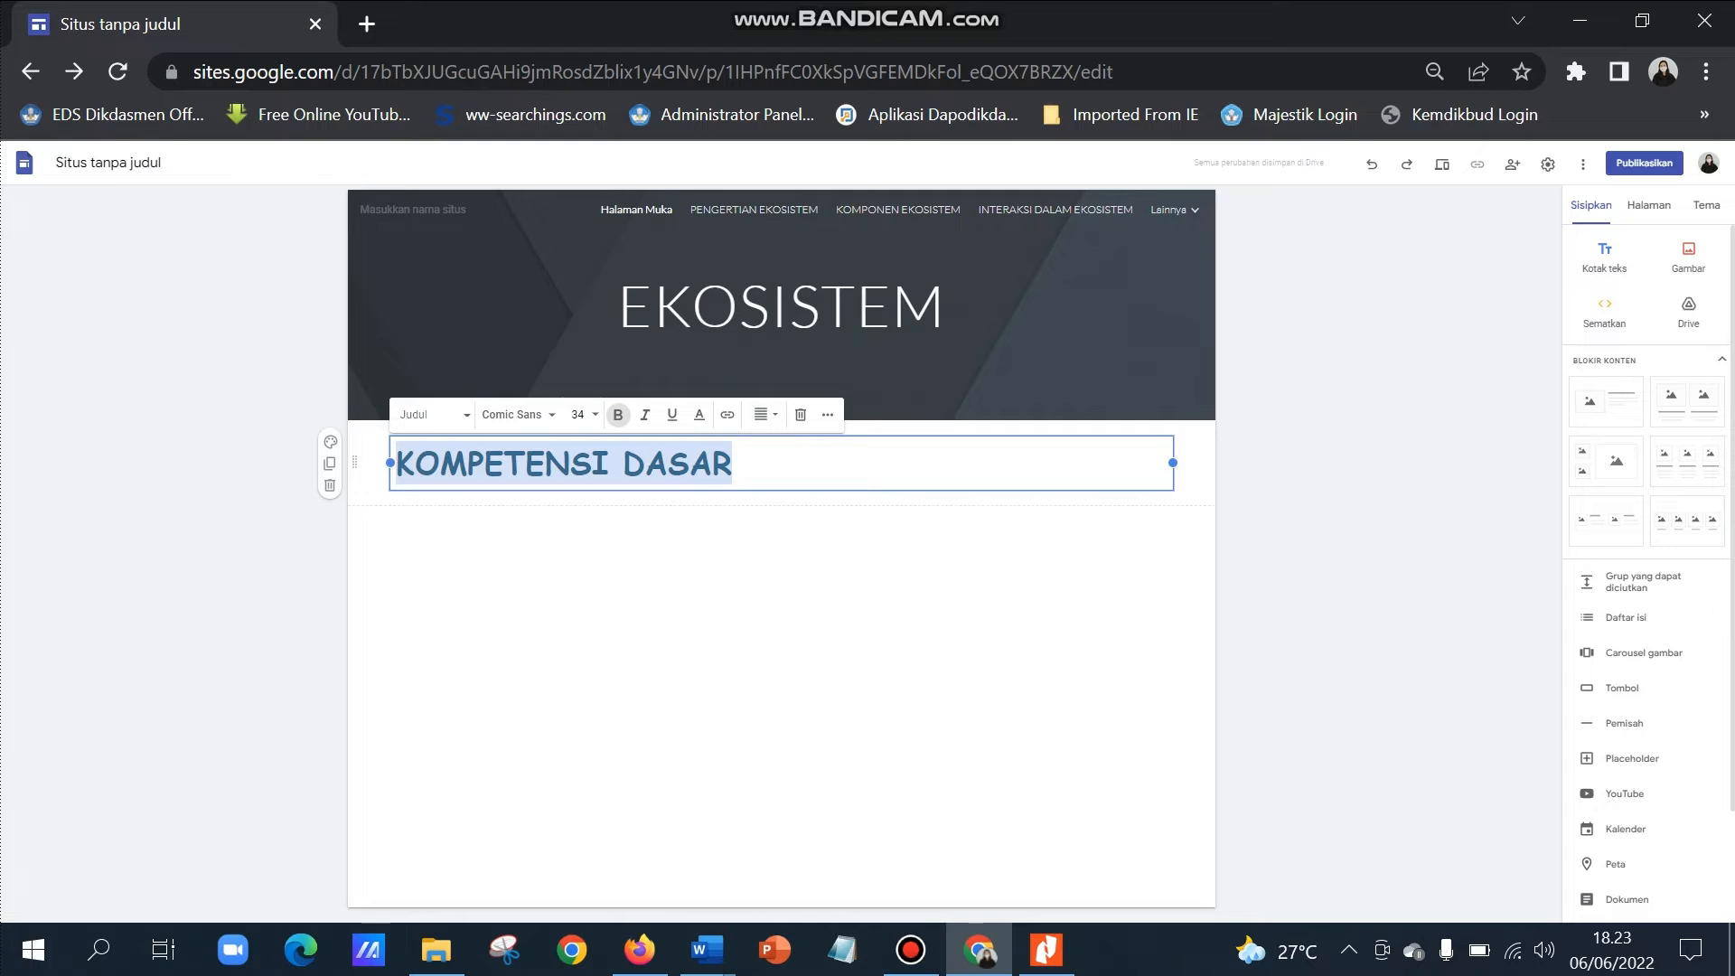
{"action": "left_click", "coordinate": [782, 614]}
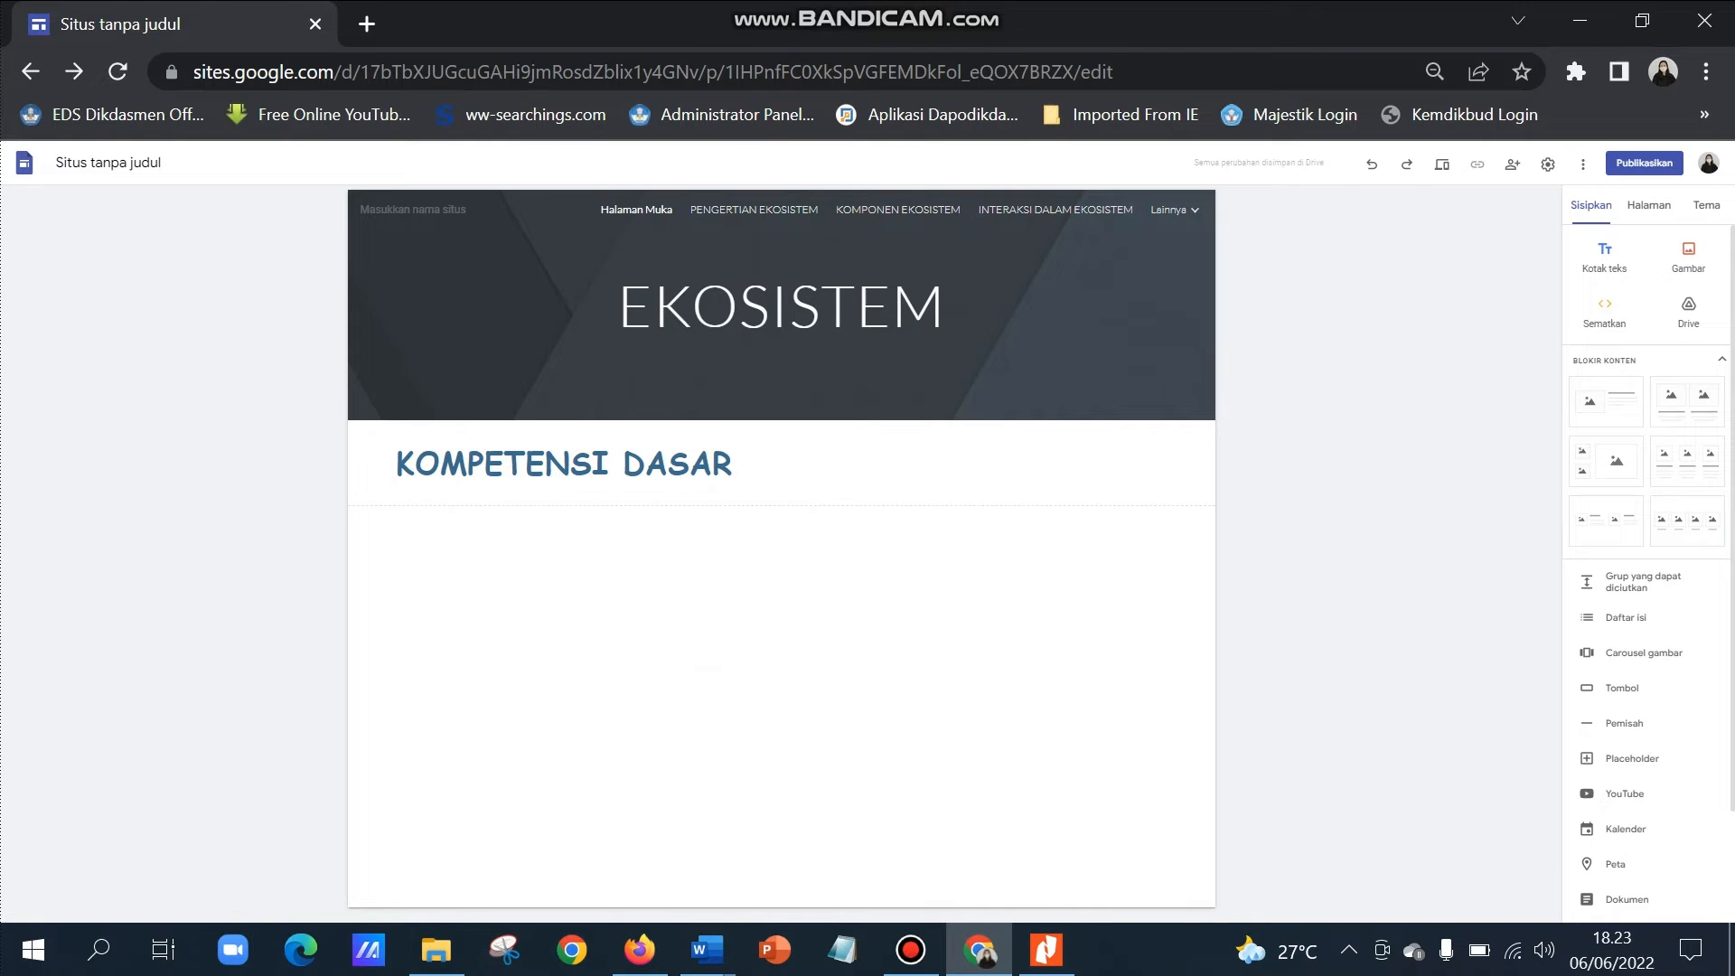
Add a second text box below the heading and fill it with competencies 3.4 and 4.4 copied from the PETA KONSEP Word document.
{"action": "left_click", "coordinate": [1605, 258]}
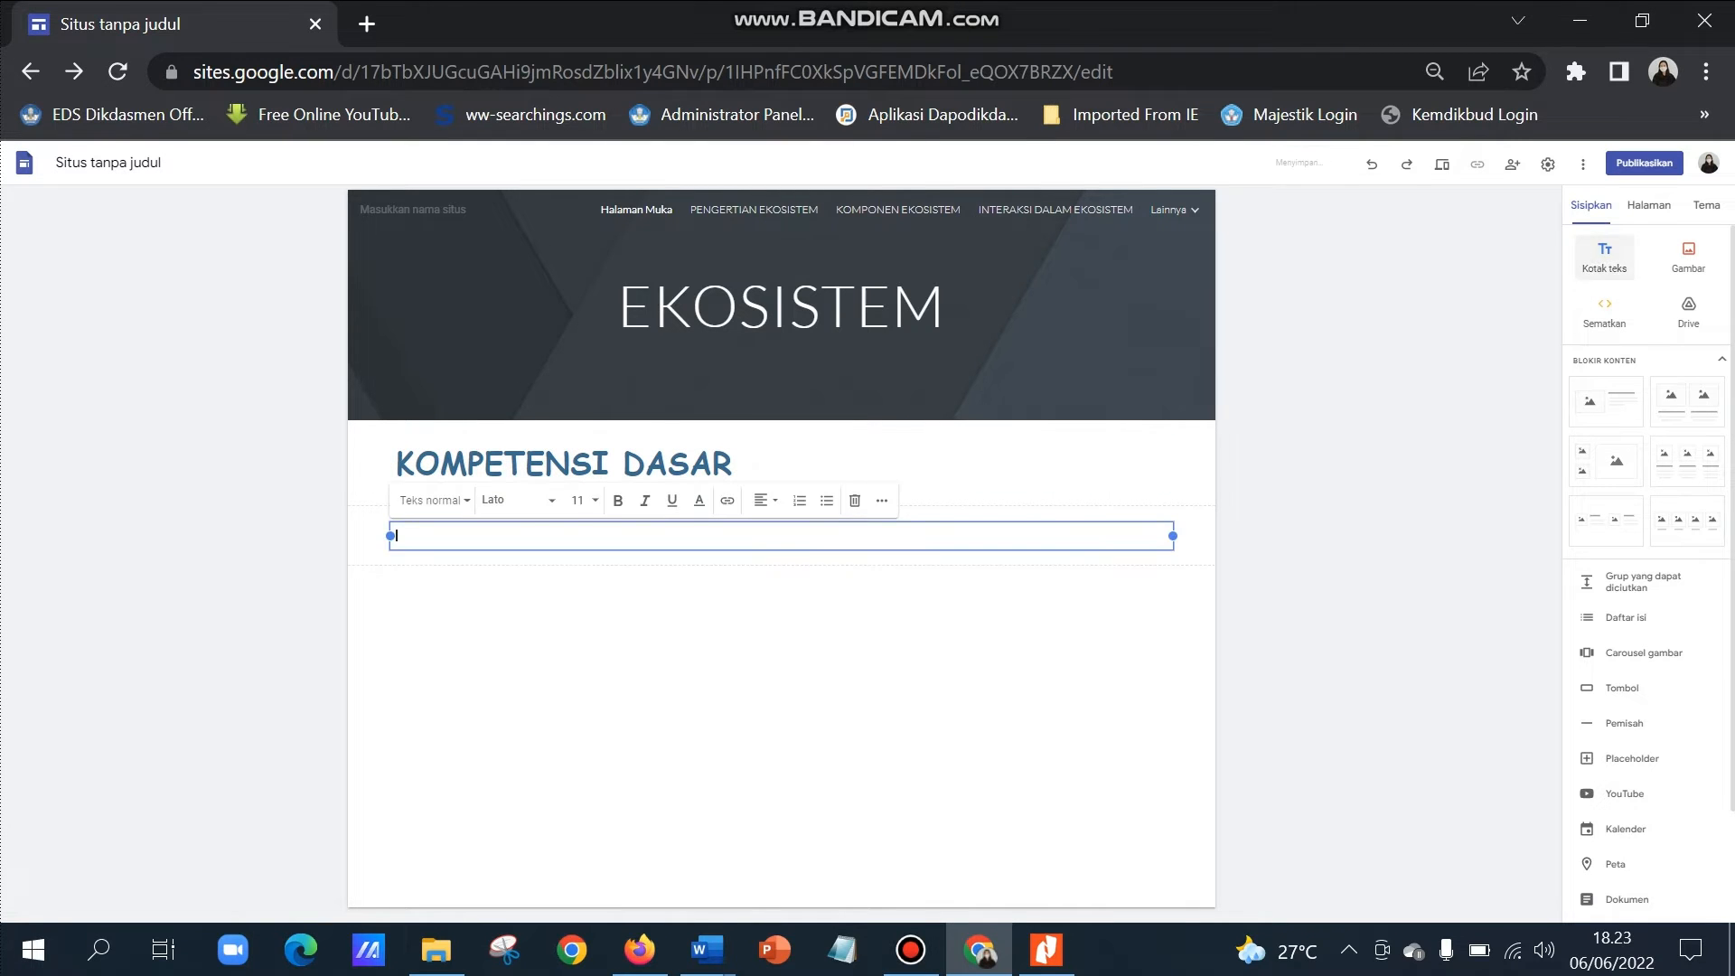
{"action": "mouse_move", "coordinate": [706, 949]}
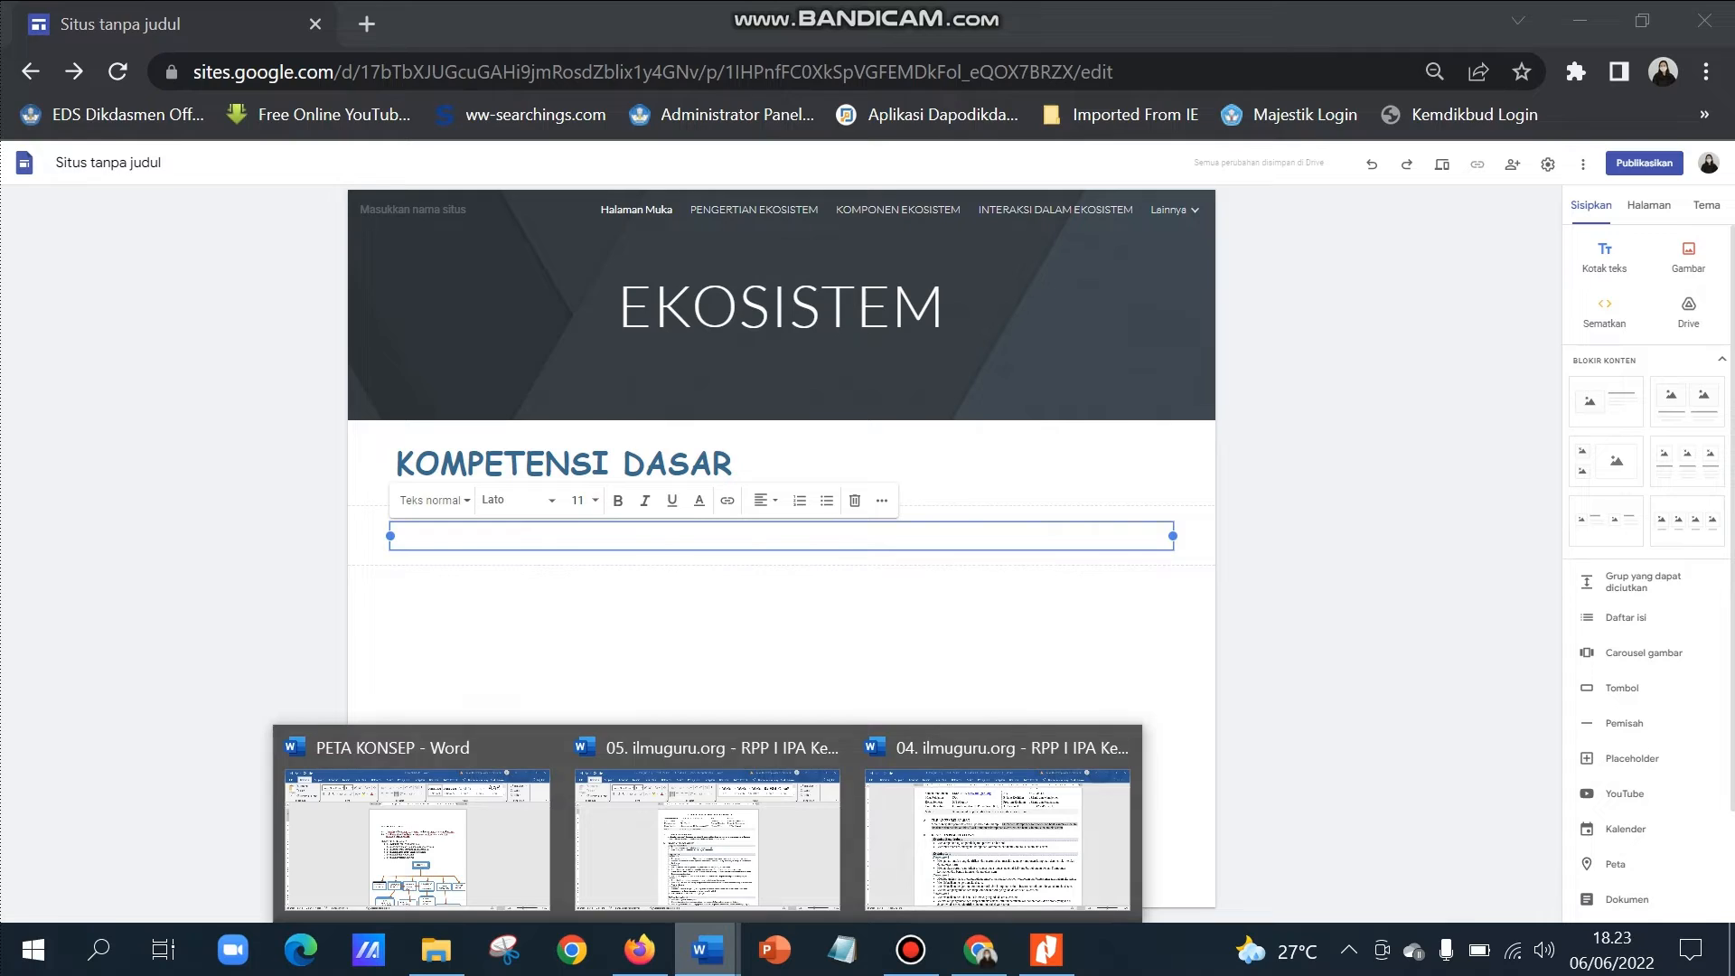
{"action": "left_click", "coordinate": [416, 831]}
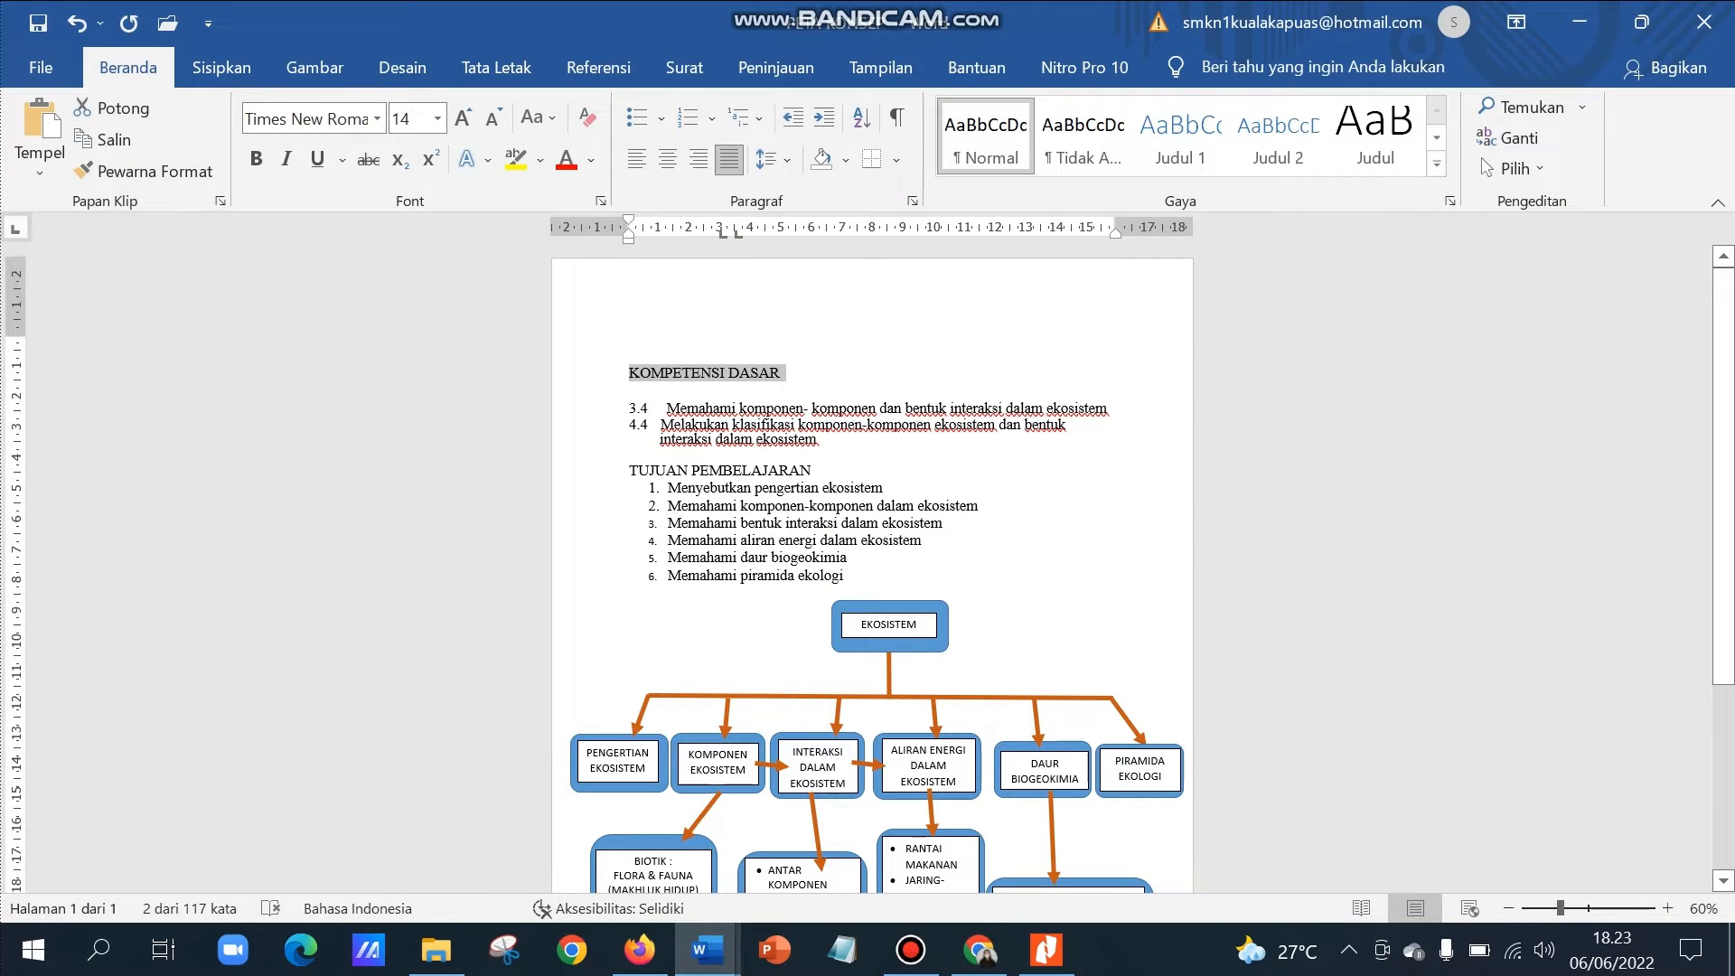
{"action": "left_click_drag", "start_coordinate": [630, 408], "coordinate": [795, 424]}
{"action": "left_click_drag", "start_coordinate": [1070, 425], "coordinate": [820, 440]}
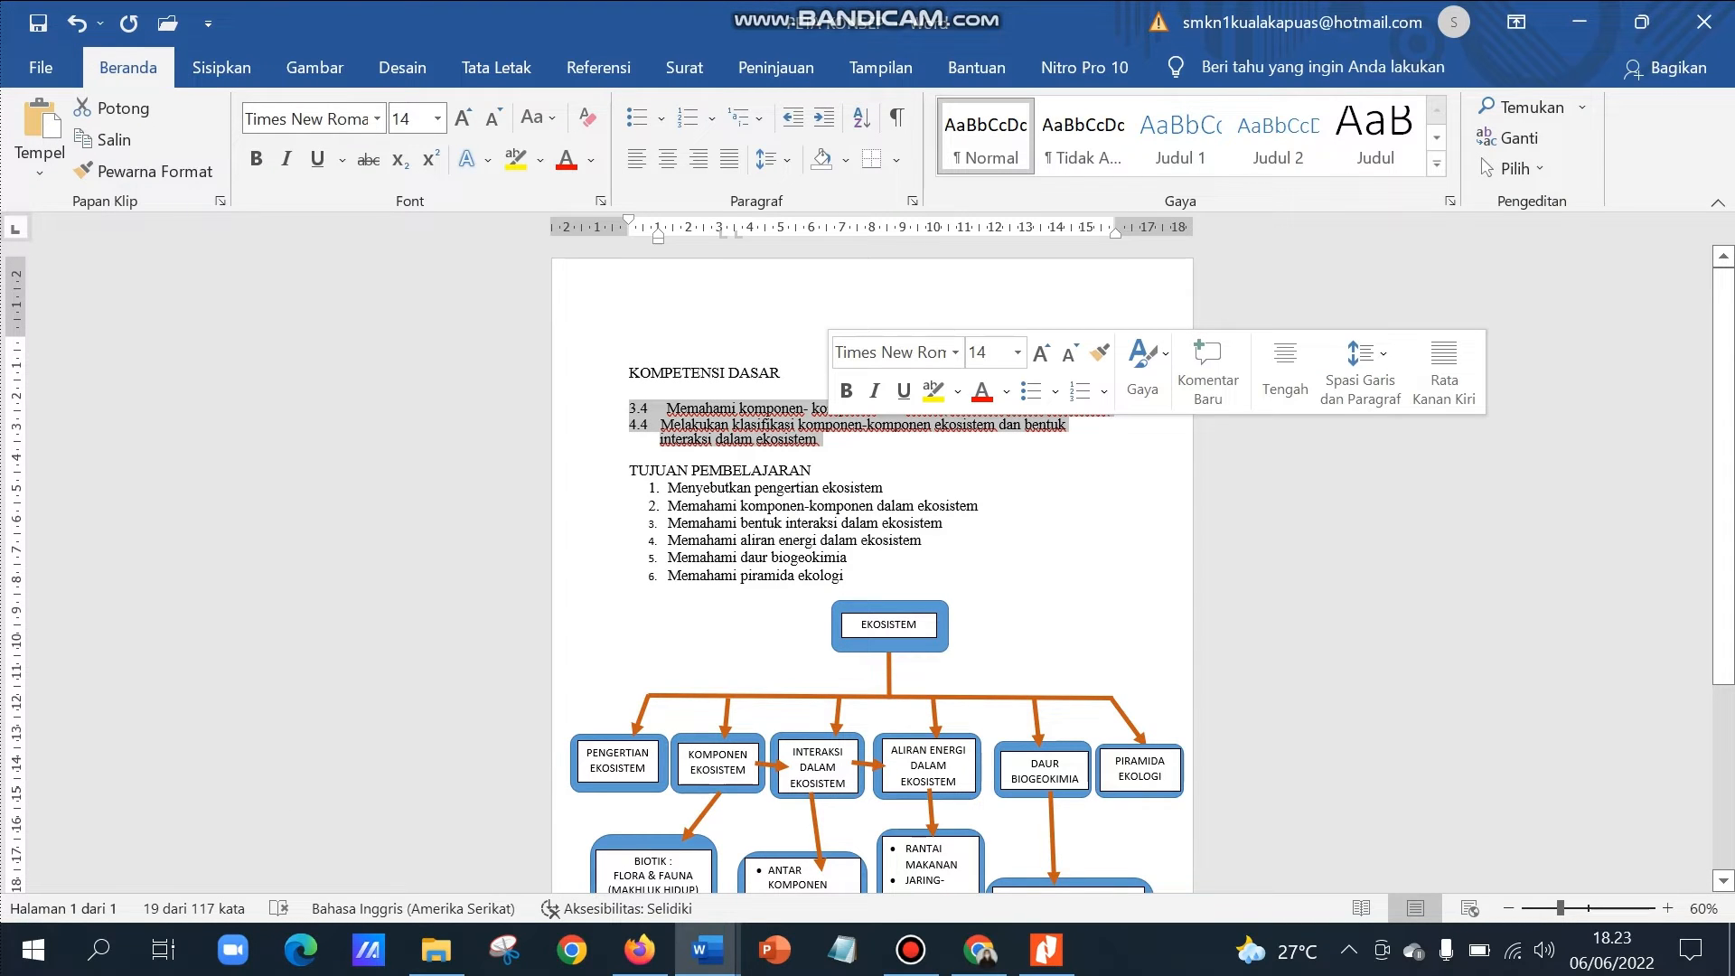
{"action": "left_click", "coordinate": [890, 442]}
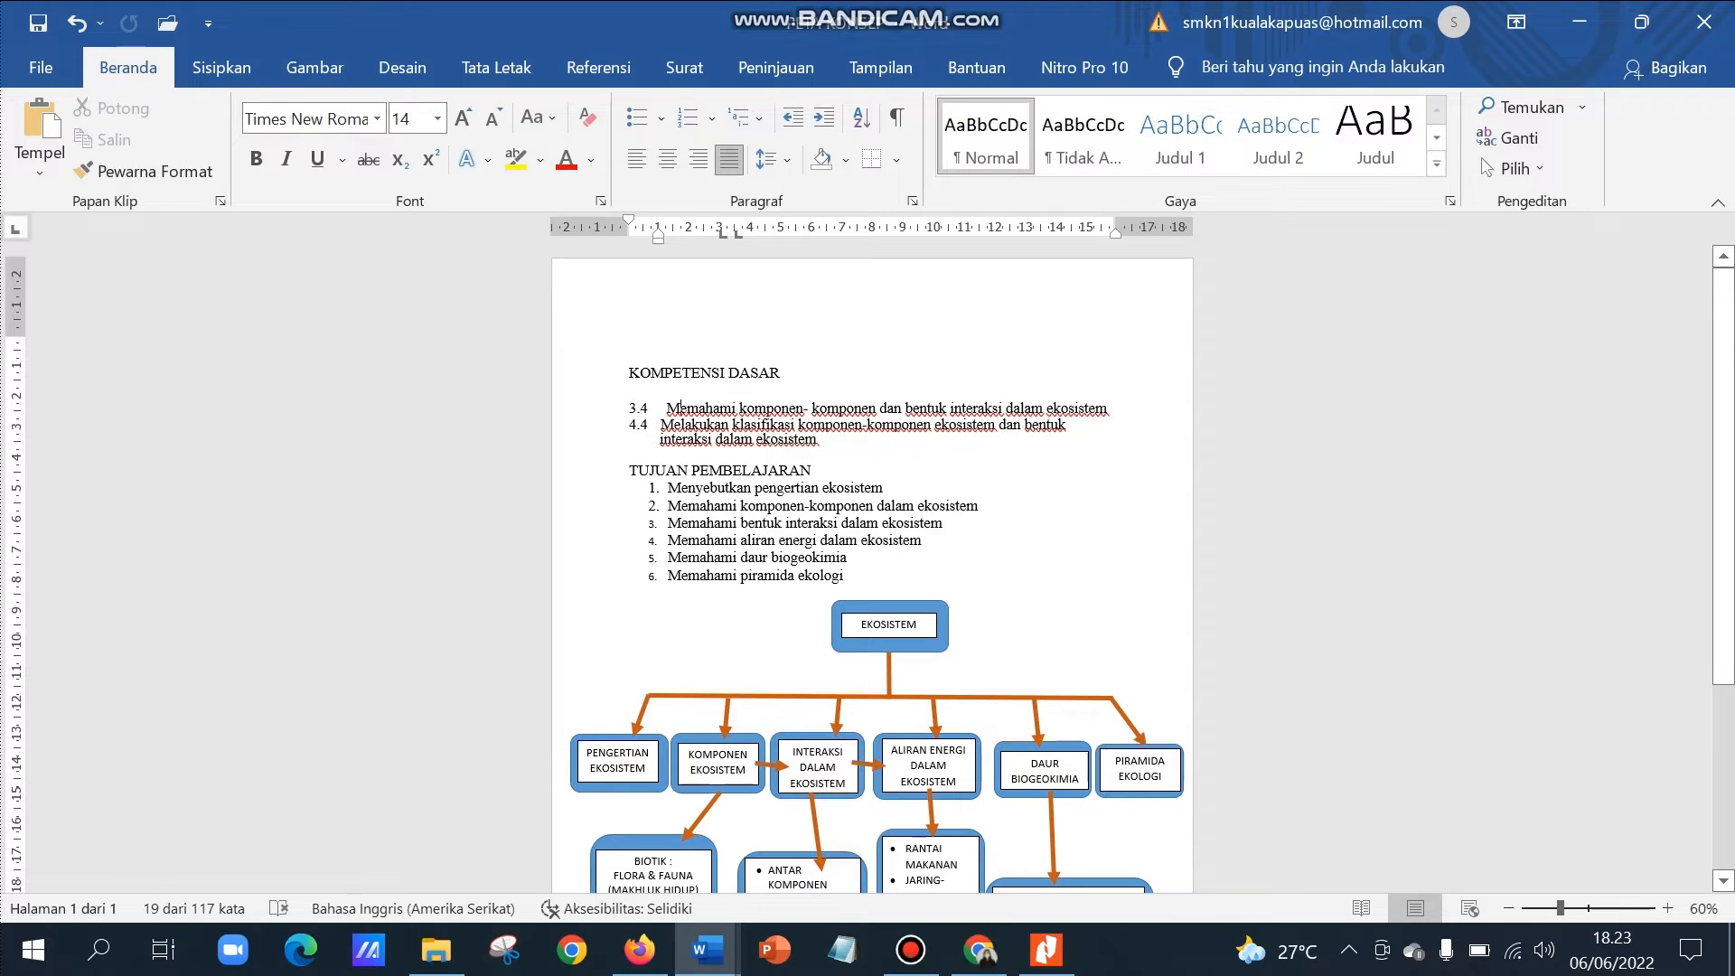
{"action": "left_click_drag", "start_coordinate": [862, 425], "coordinate": [819, 440]}
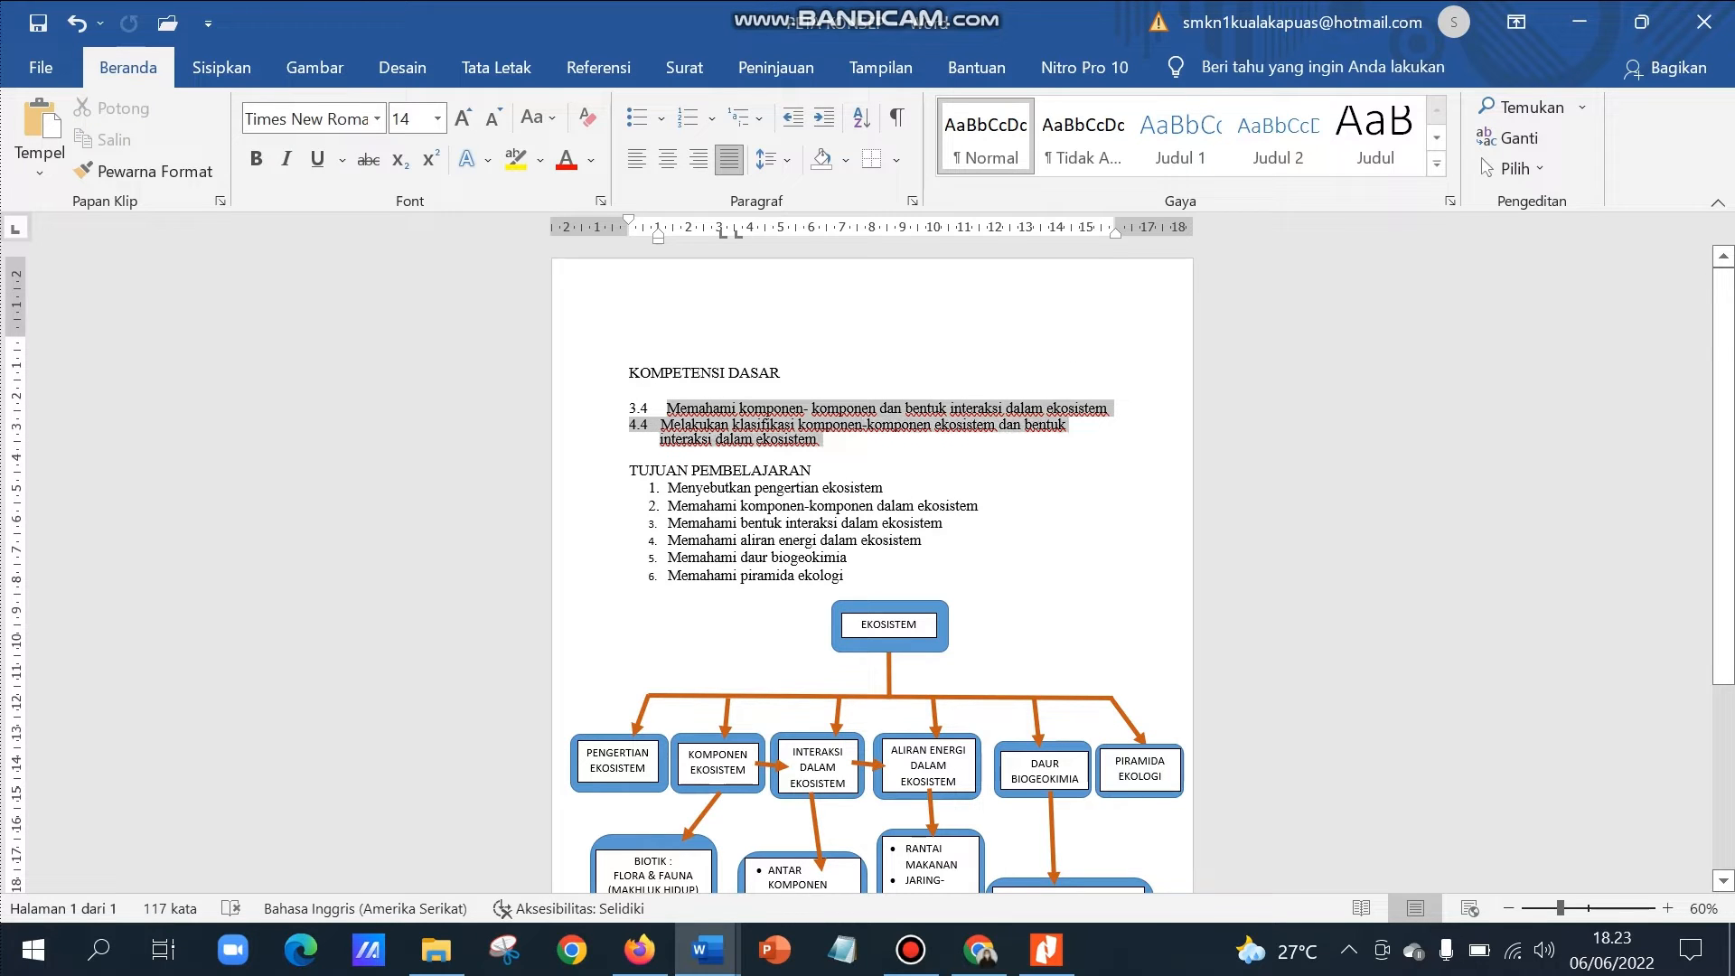
{"action": "left_click_drag", "start_coordinate": [629, 409], "coordinate": [818, 440]}
{"action": "key", "text": "ctrl+c"}
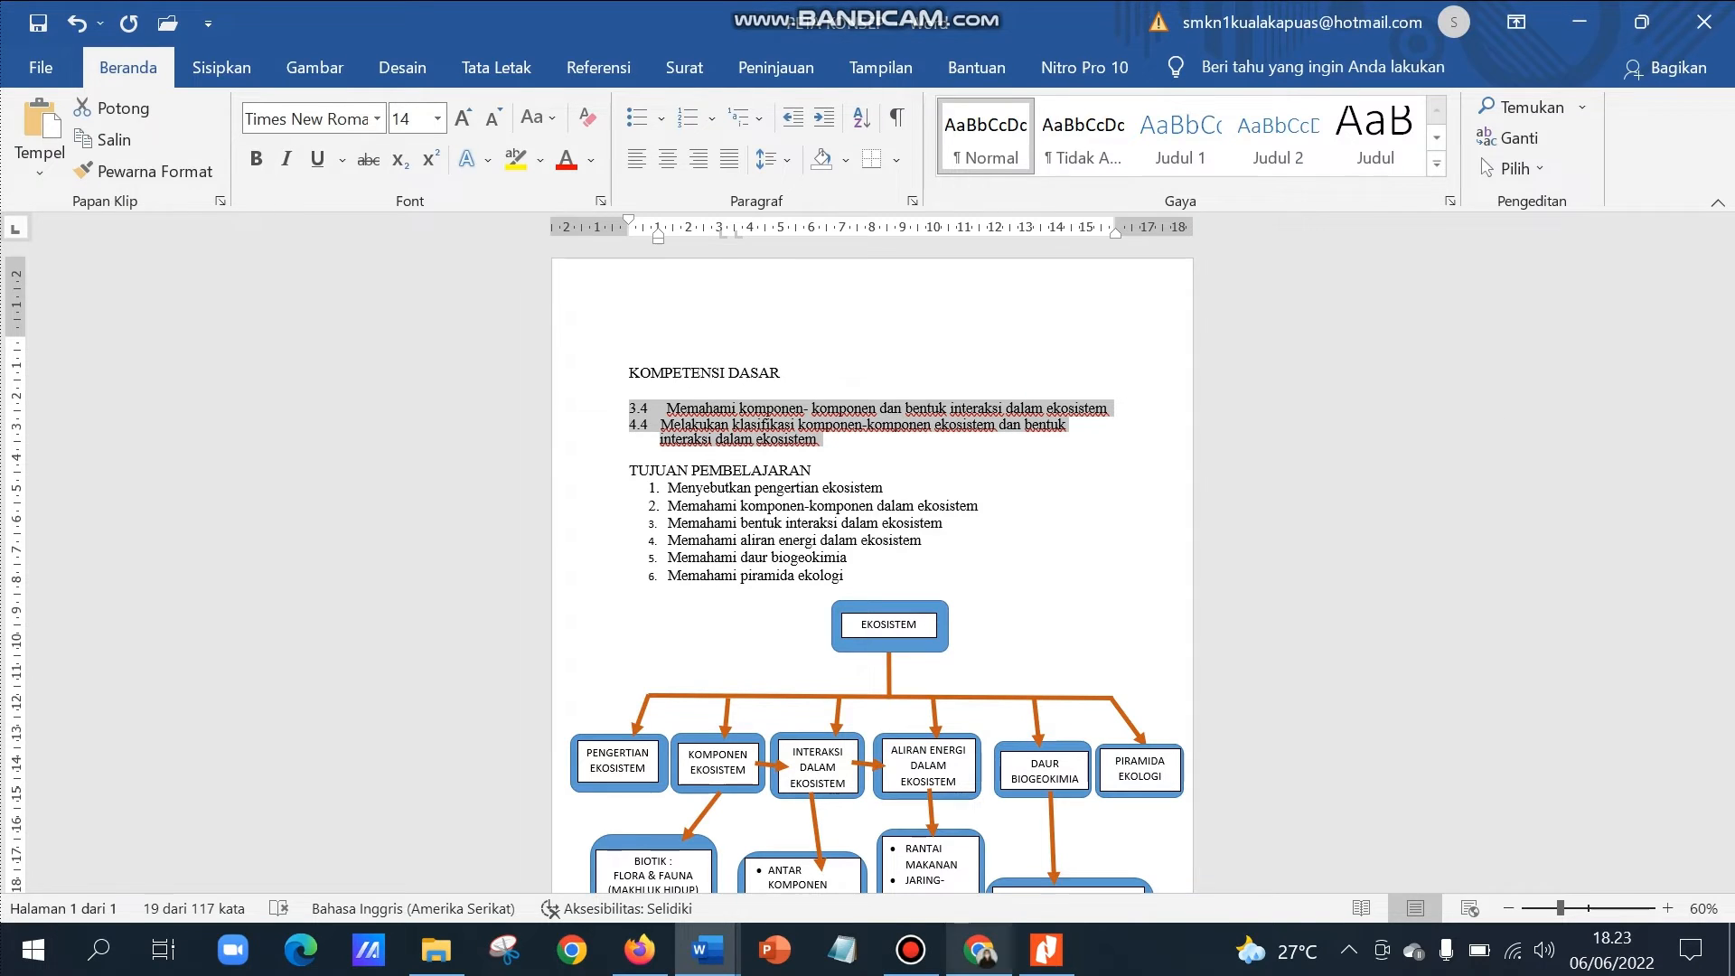
{"action": "left_click", "coordinate": [979, 950]}
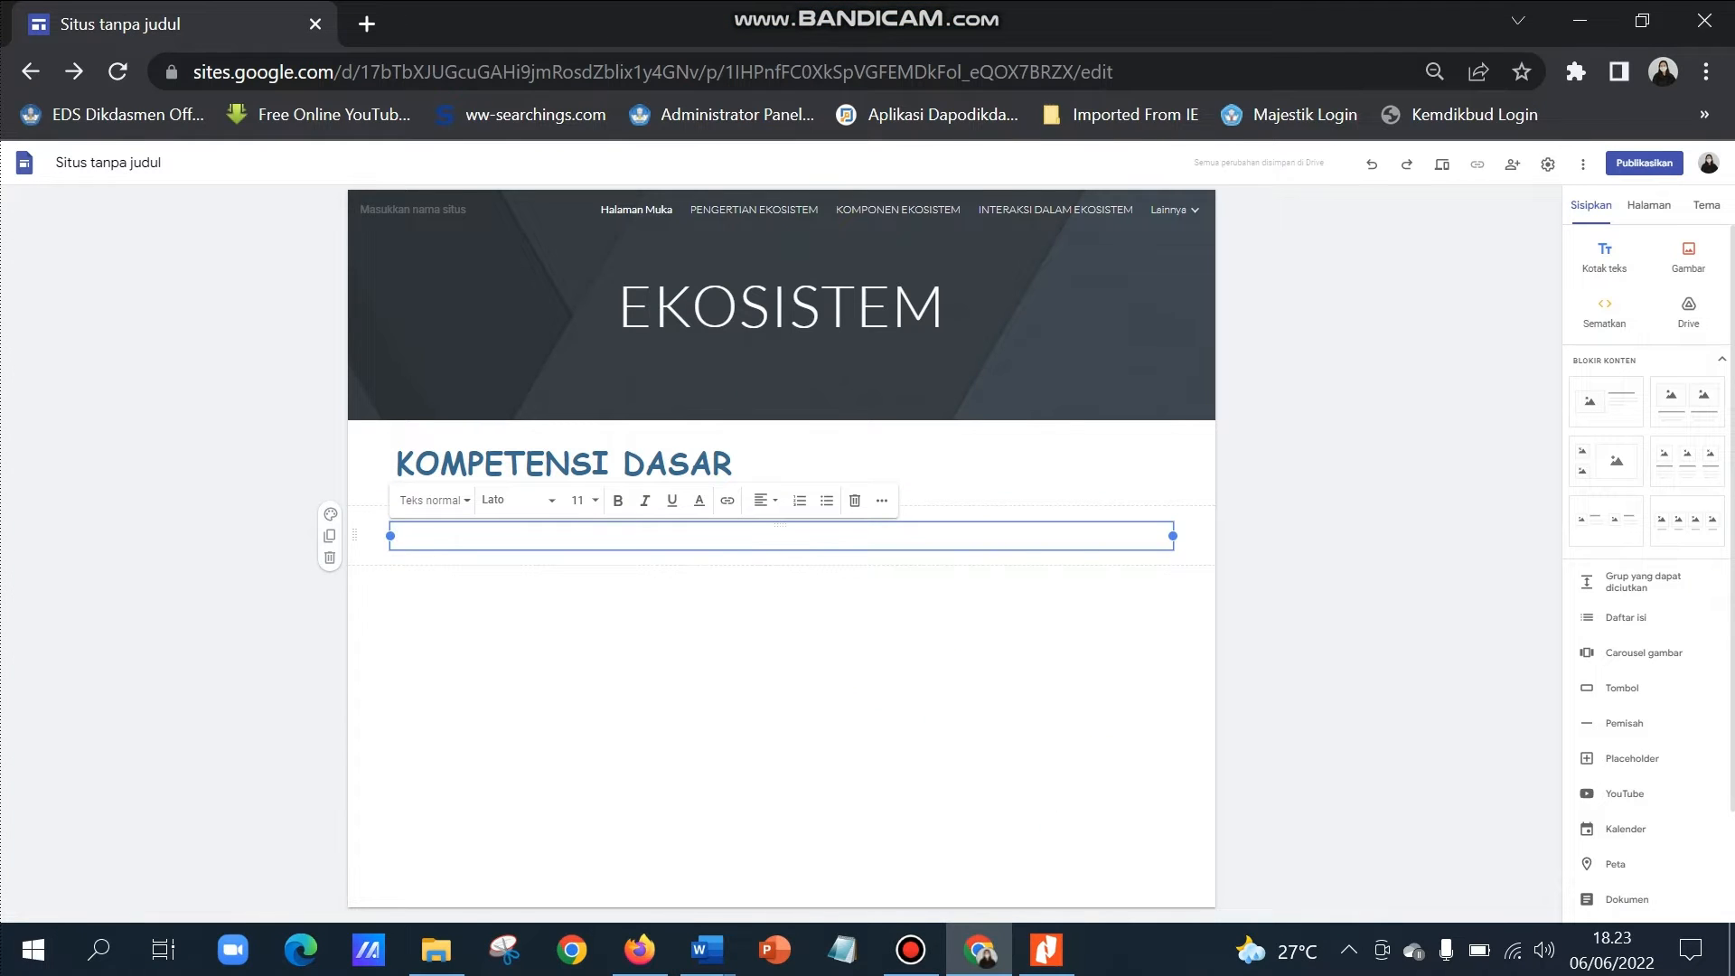
{"action": "key", "text": "ctrl+v"}
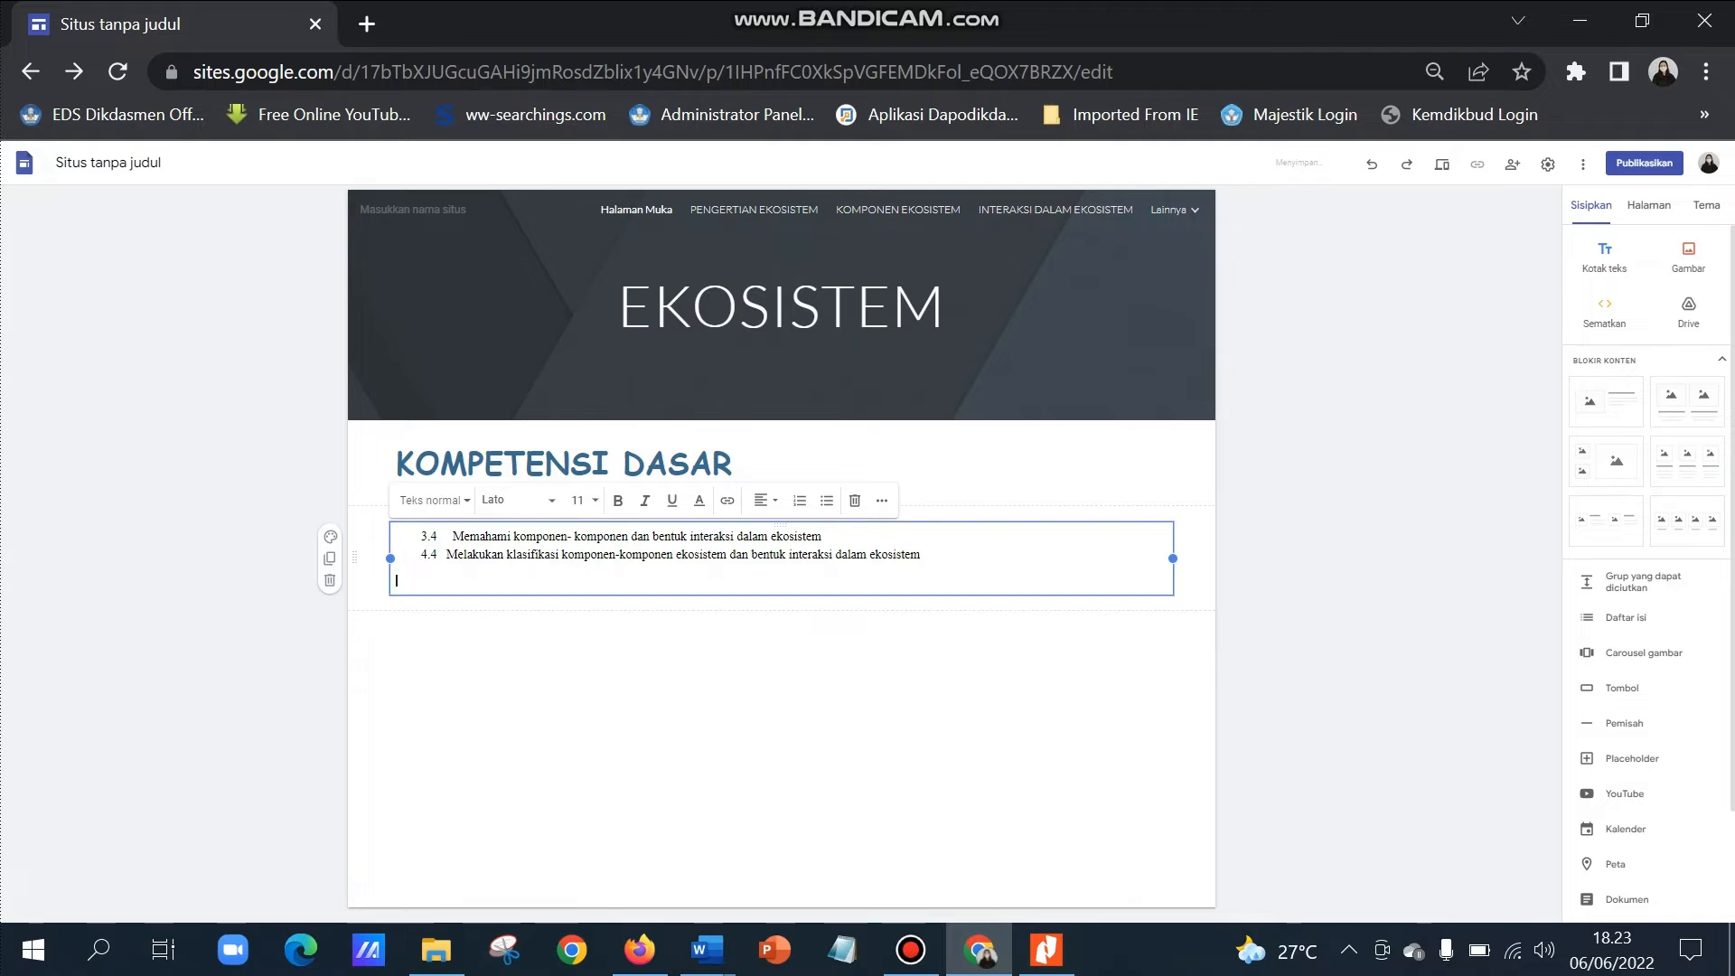
{"action": "key", "text": "BackSpace"}
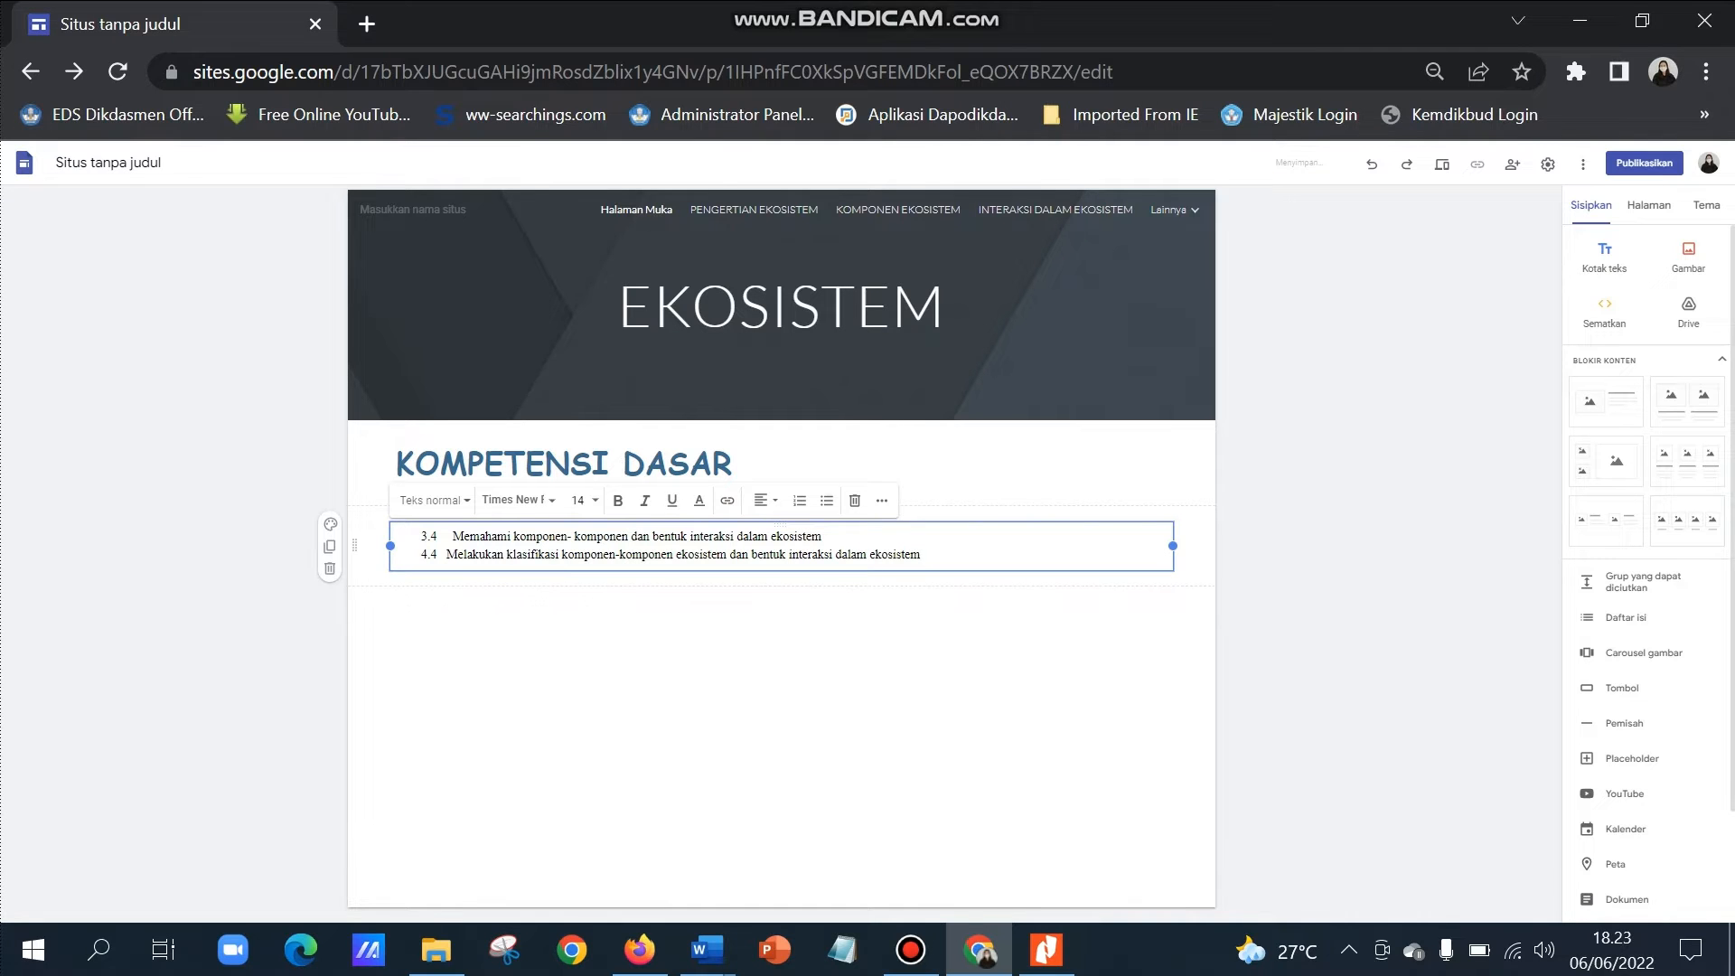
Justify the pasted 3.4 and 4.4 competency lines.
{"action": "left_click_drag", "start_coordinate": [423, 536], "coordinate": [922, 555]}
{"action": "left_click", "coordinate": [763, 499]}
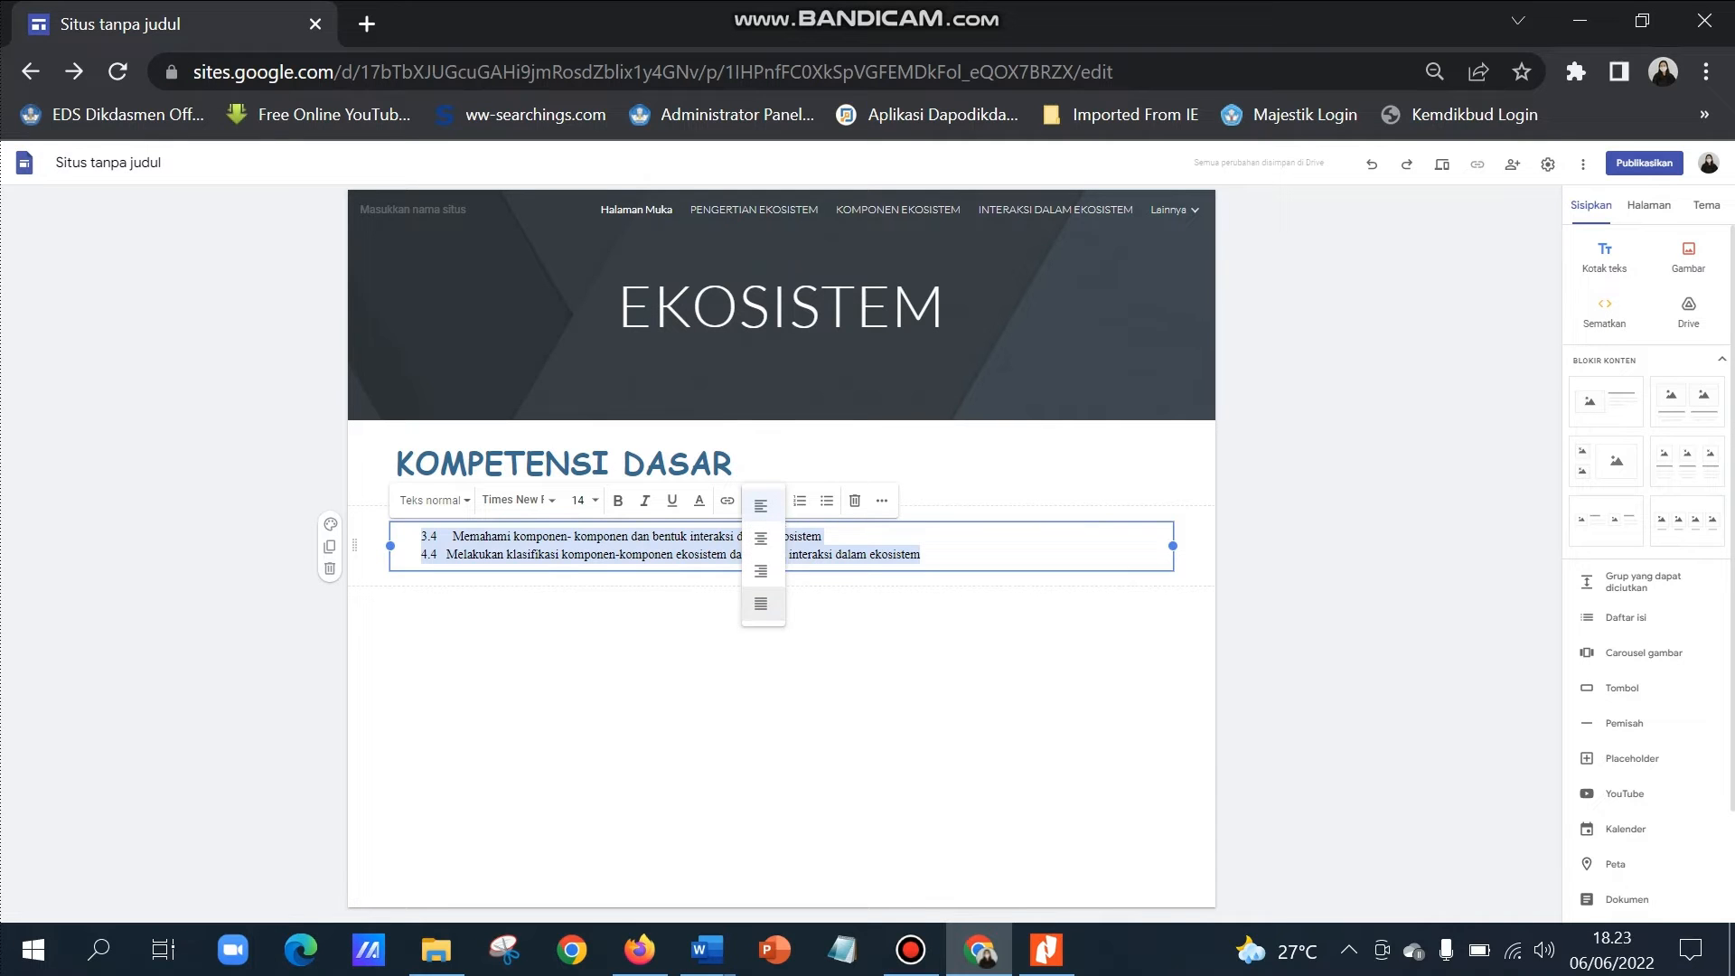
{"action": "left_click", "coordinate": [761, 604]}
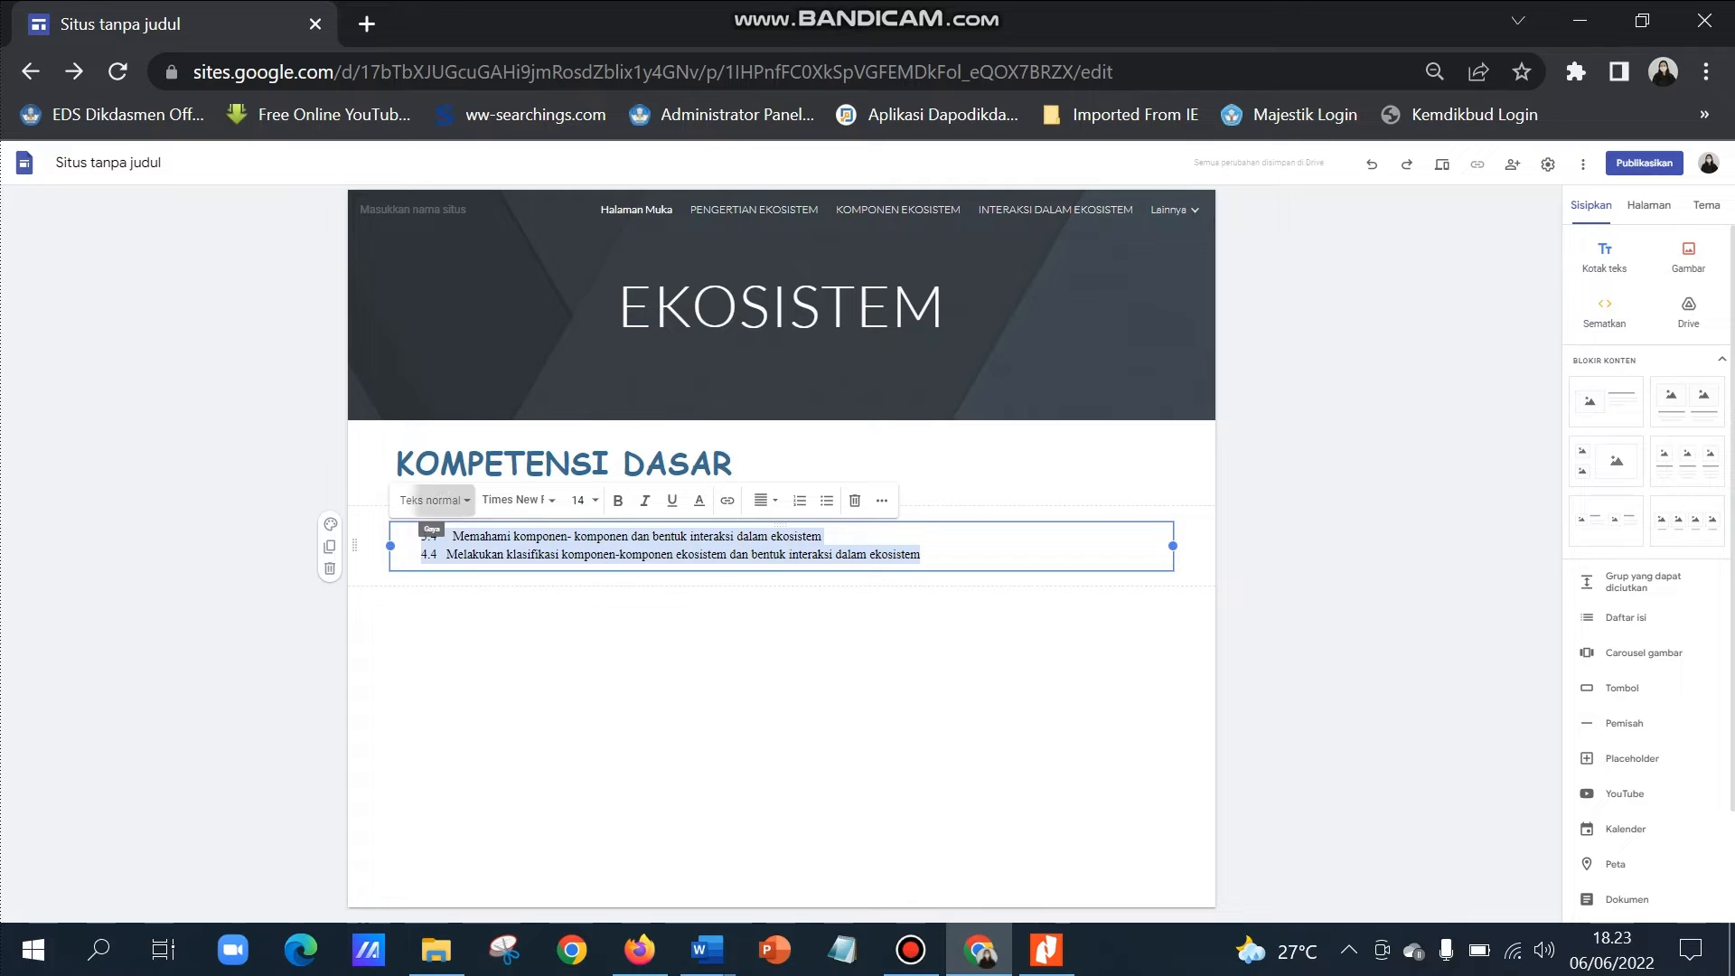
Try the Teks kecil style on the 3.4 and 4.4 competency lines, but settle on Teks normal.
{"action": "left_click", "coordinate": [432, 500]}
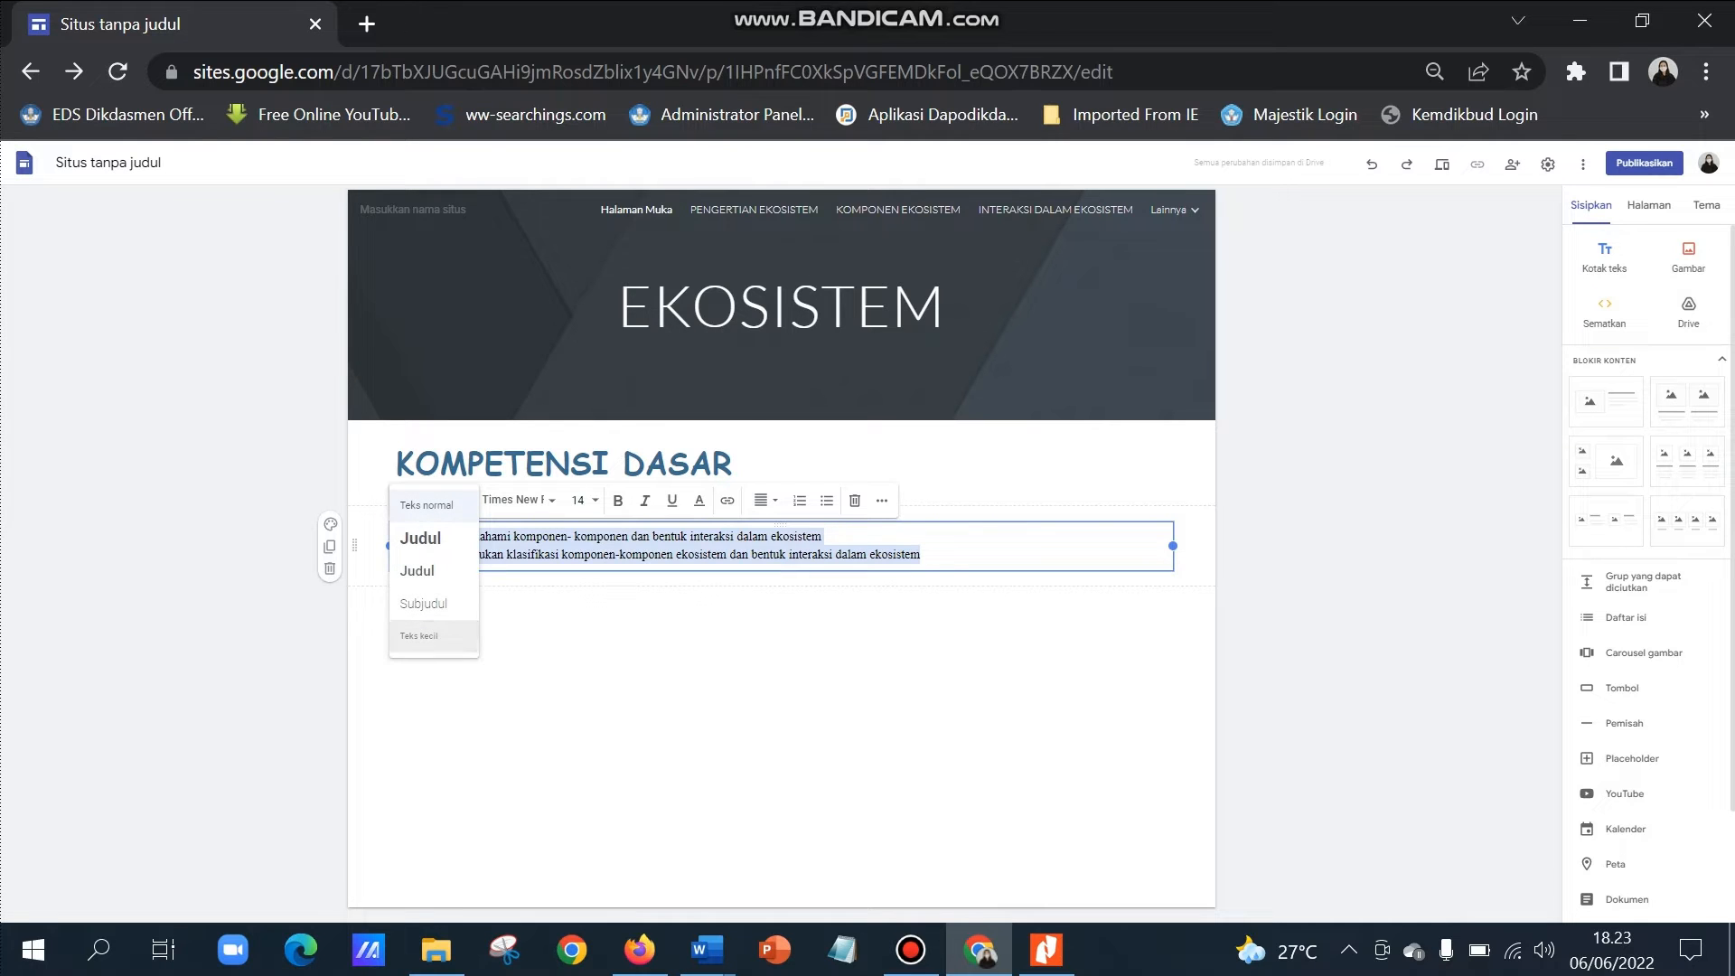
{"action": "left_click", "coordinate": [418, 635]}
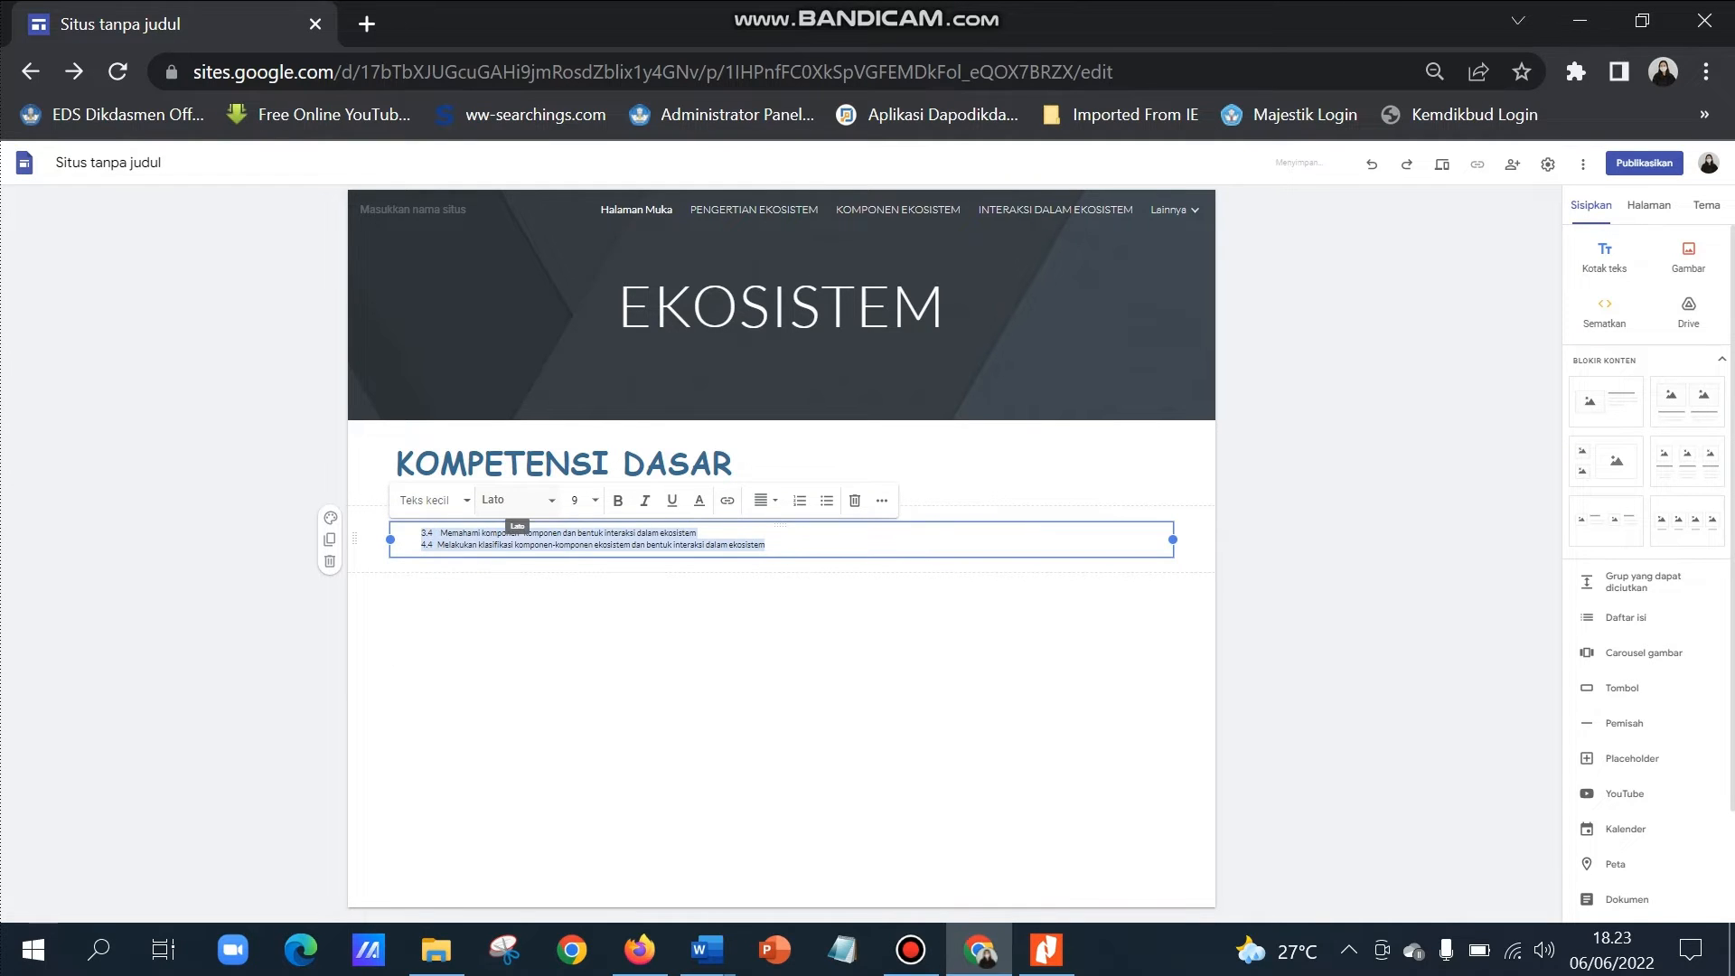
{"action": "left_click", "coordinate": [430, 501]}
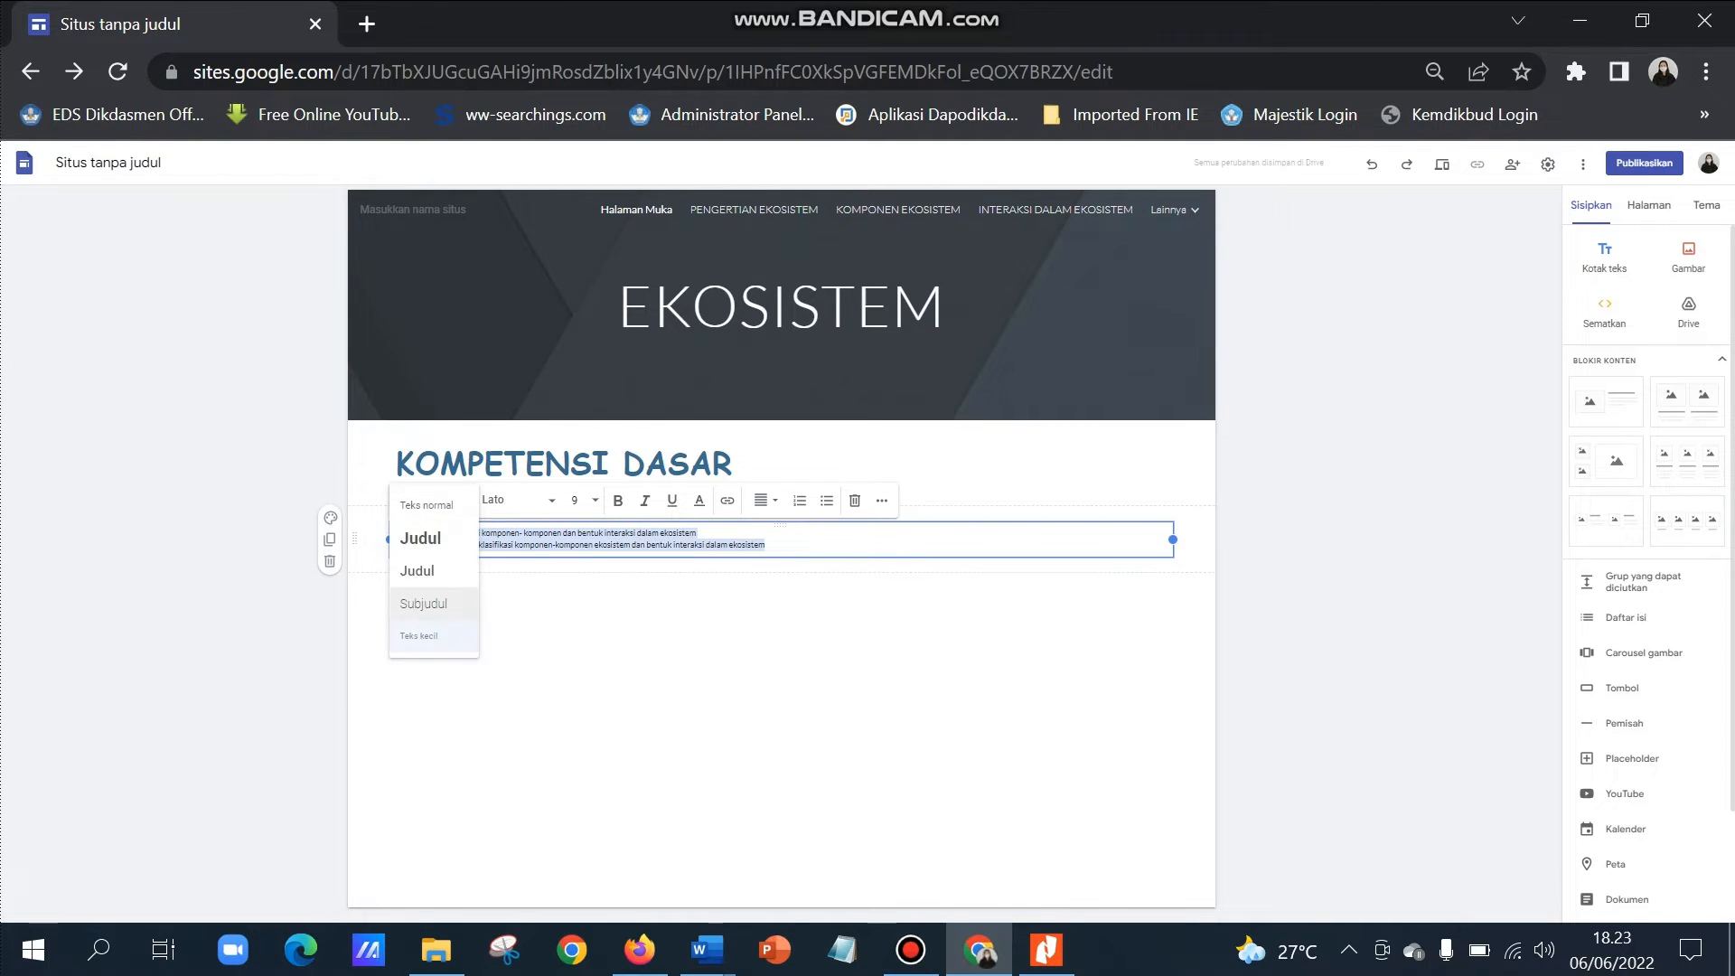
{"action": "left_click", "coordinate": [427, 504]}
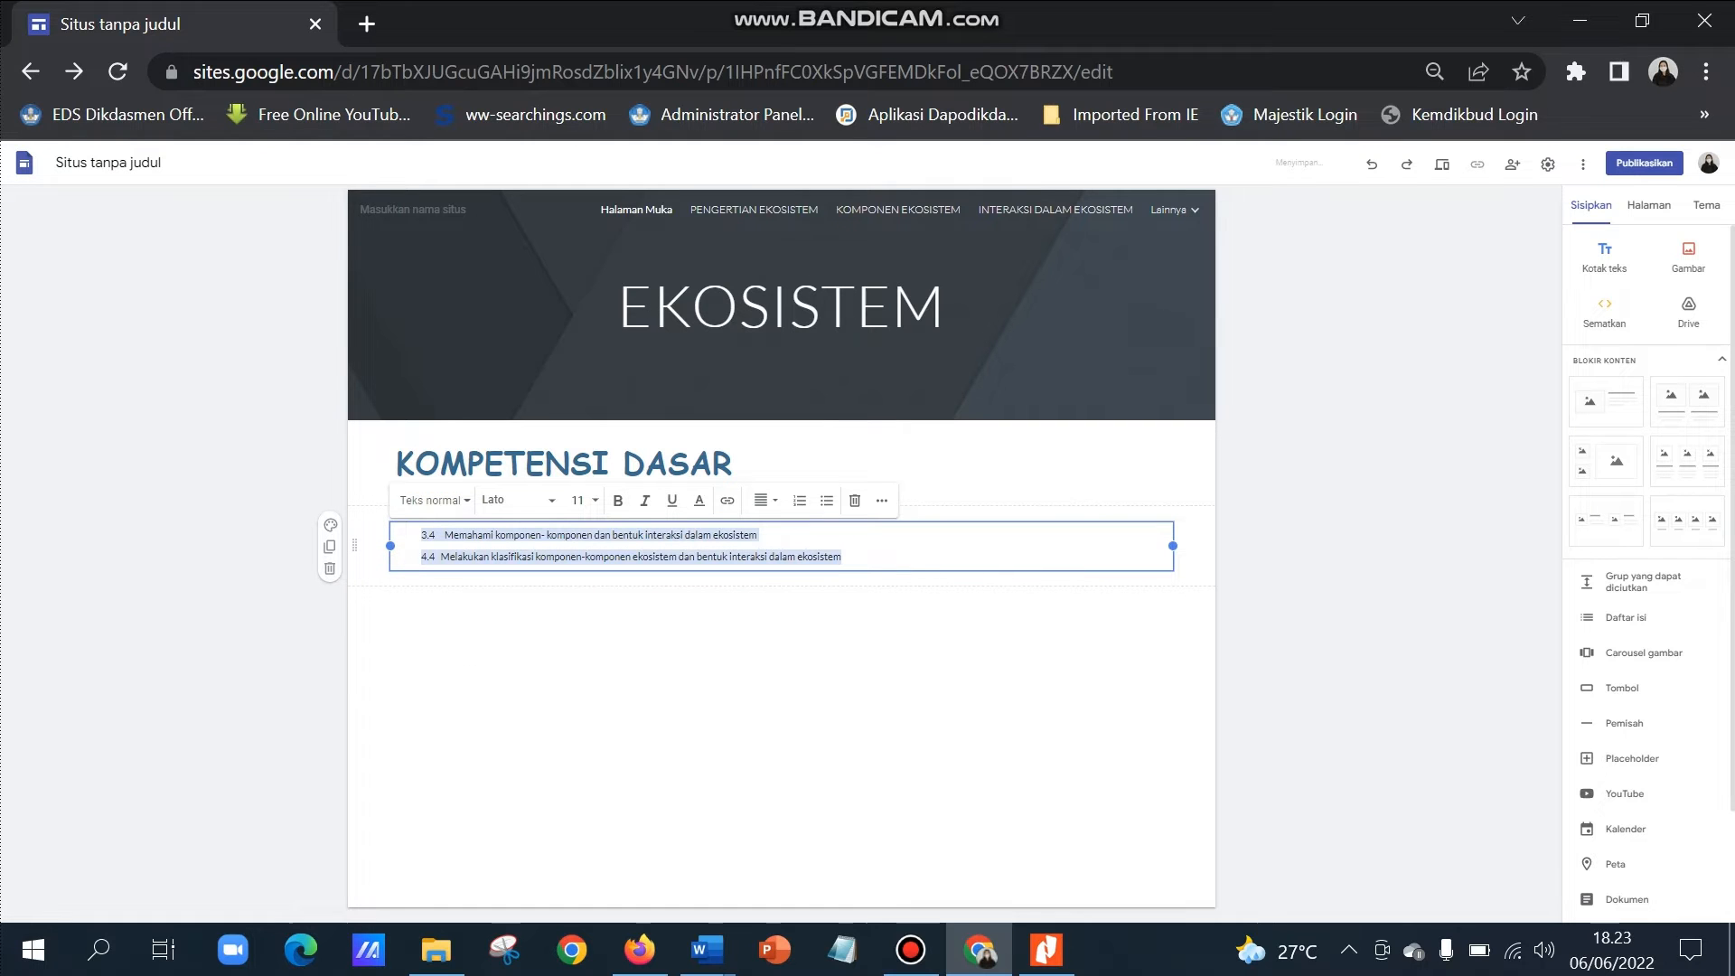
Set the 3.4 and 4.4 competency lines to Comic Sans MS at size 18.
{"action": "left_click", "coordinate": [515, 500]}
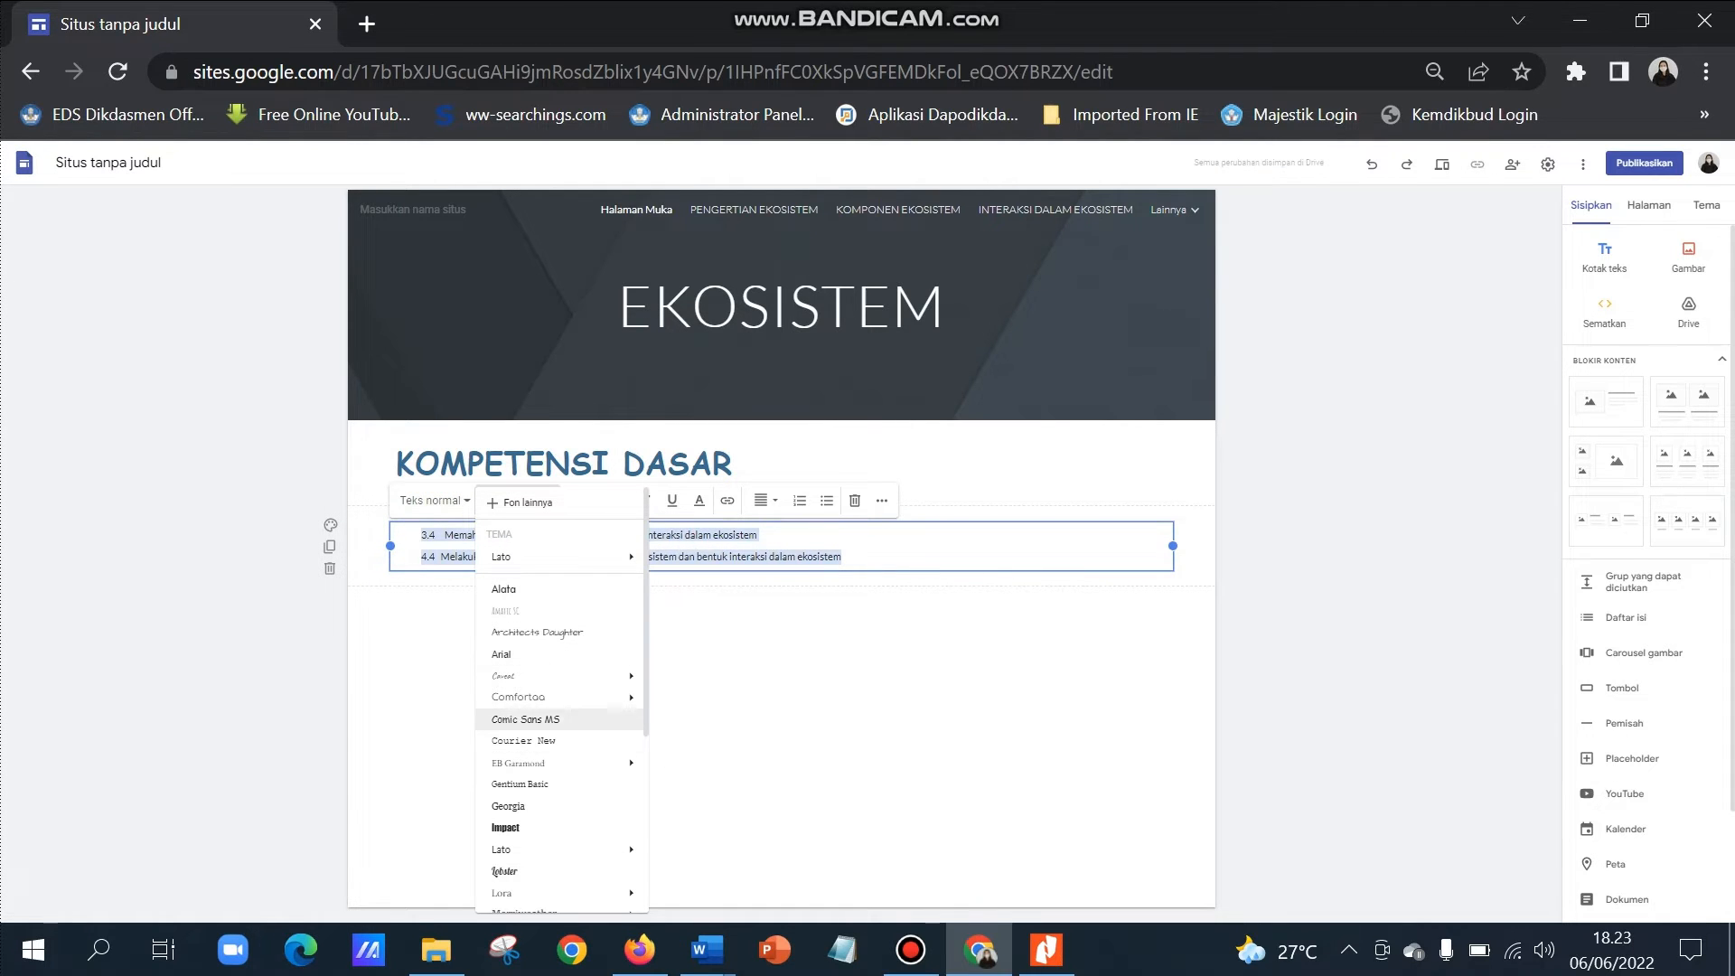
{"action": "left_click", "coordinate": [525, 719]}
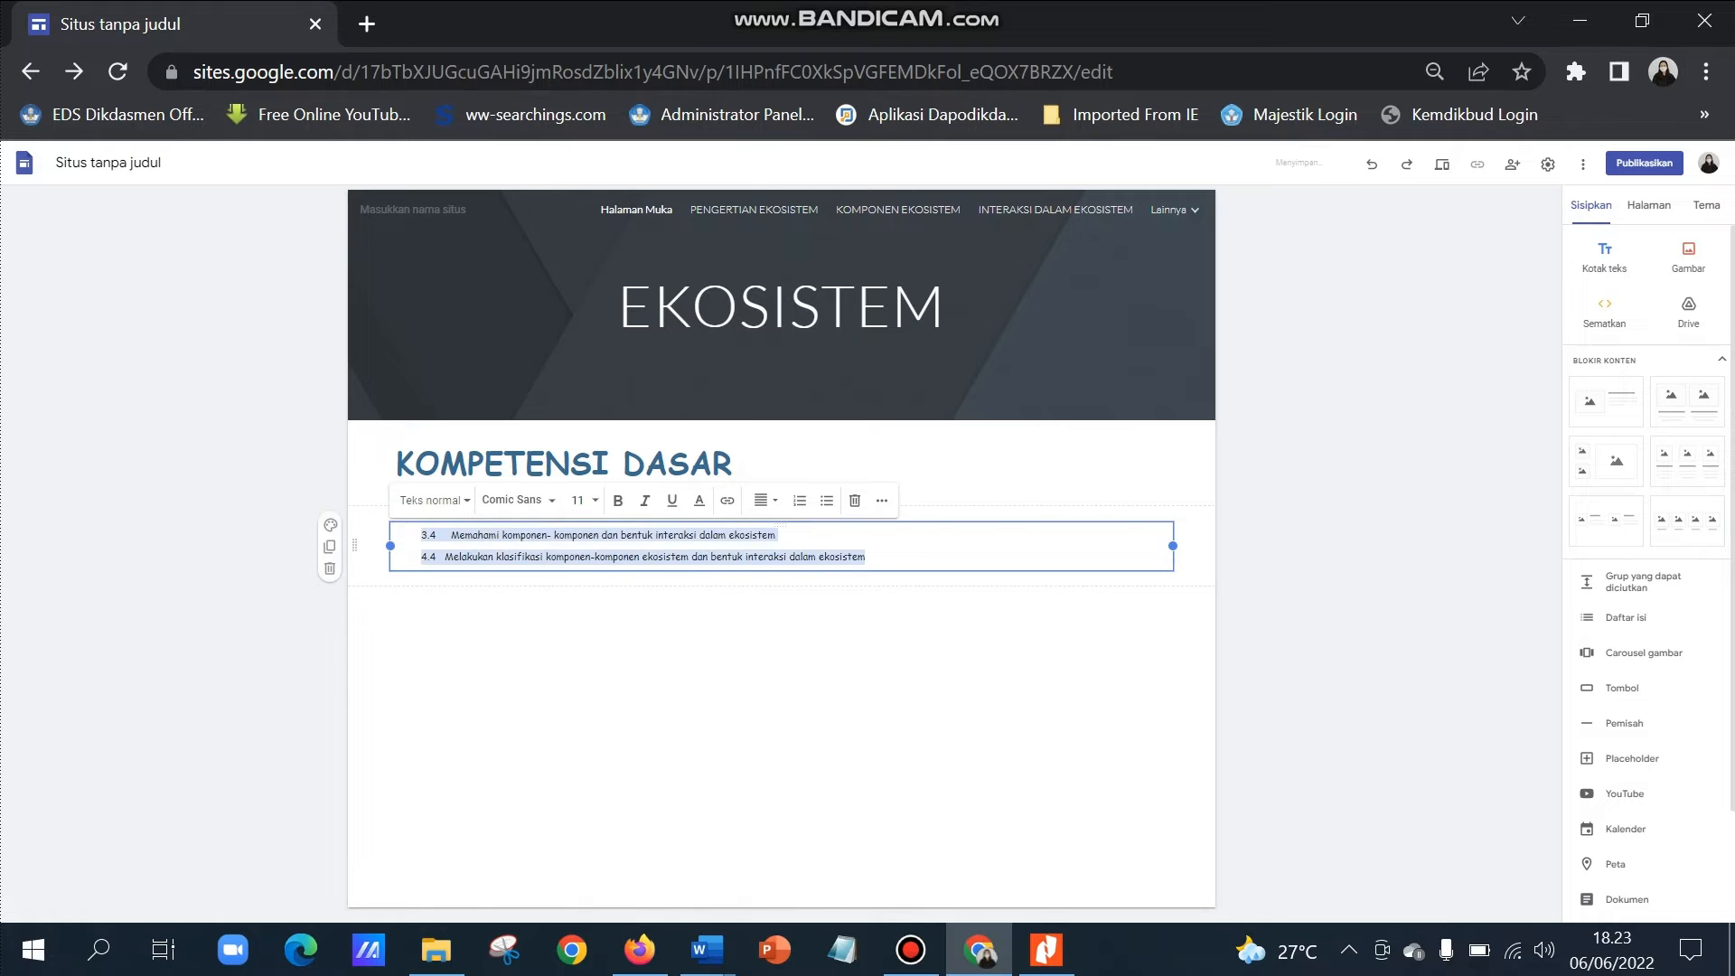
{"action": "left_click", "coordinate": [579, 499]}
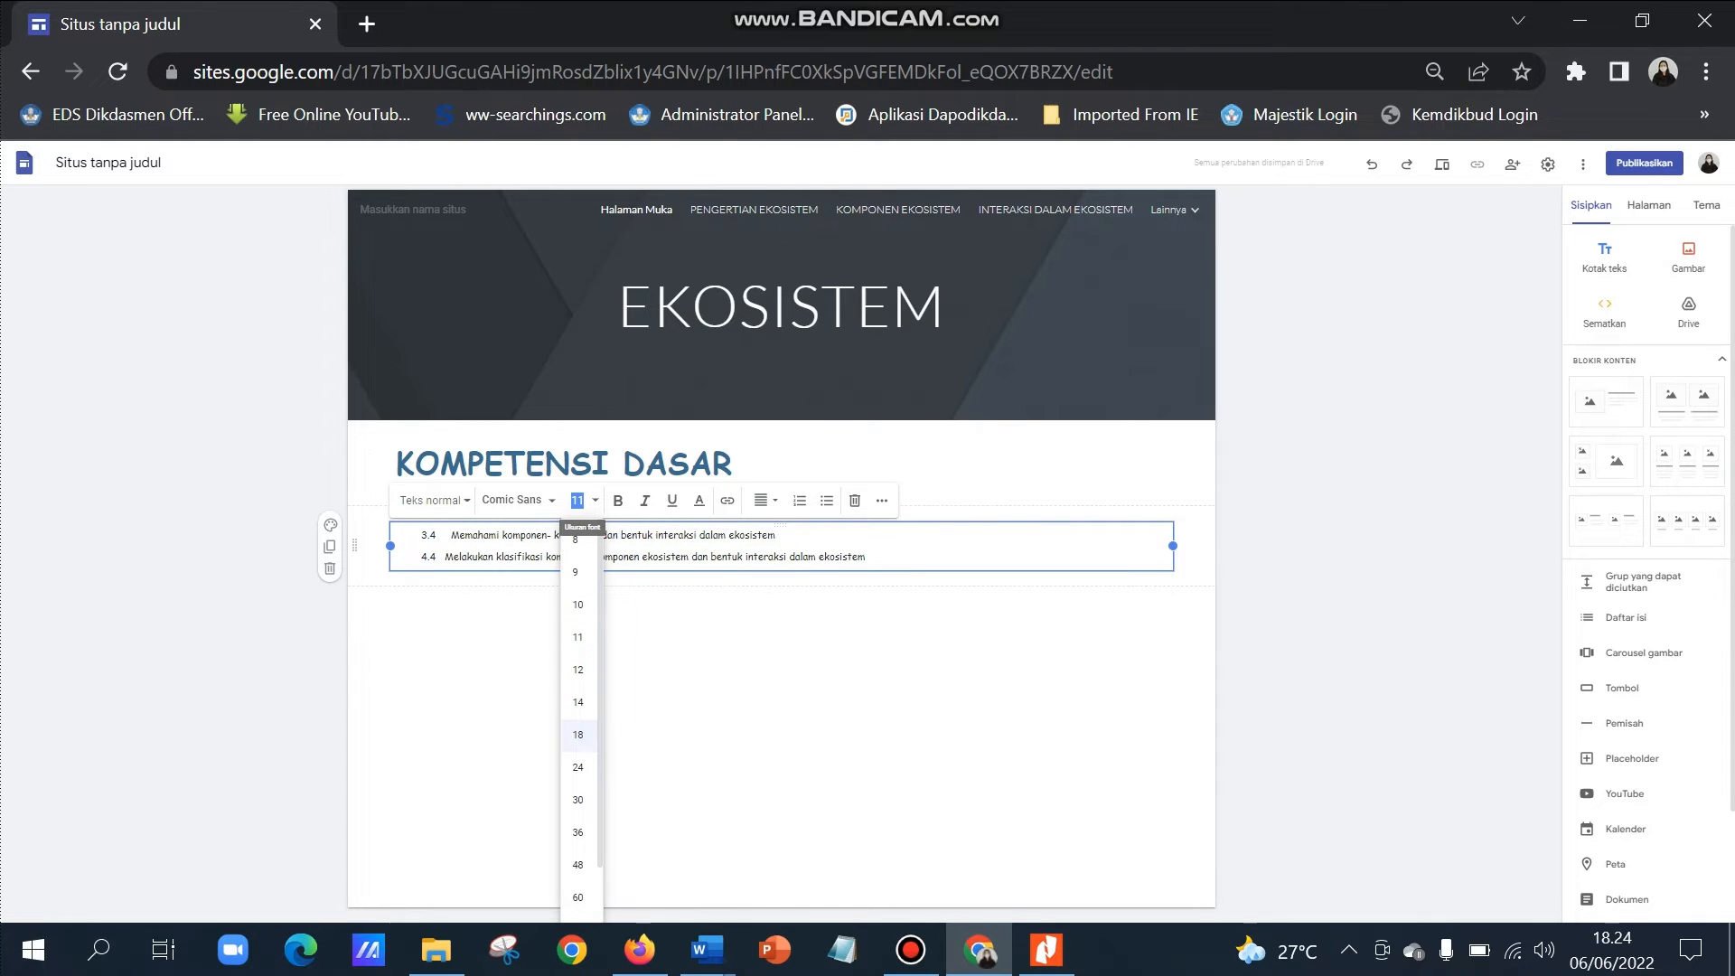
{"action": "left_click", "coordinate": [578, 735]}
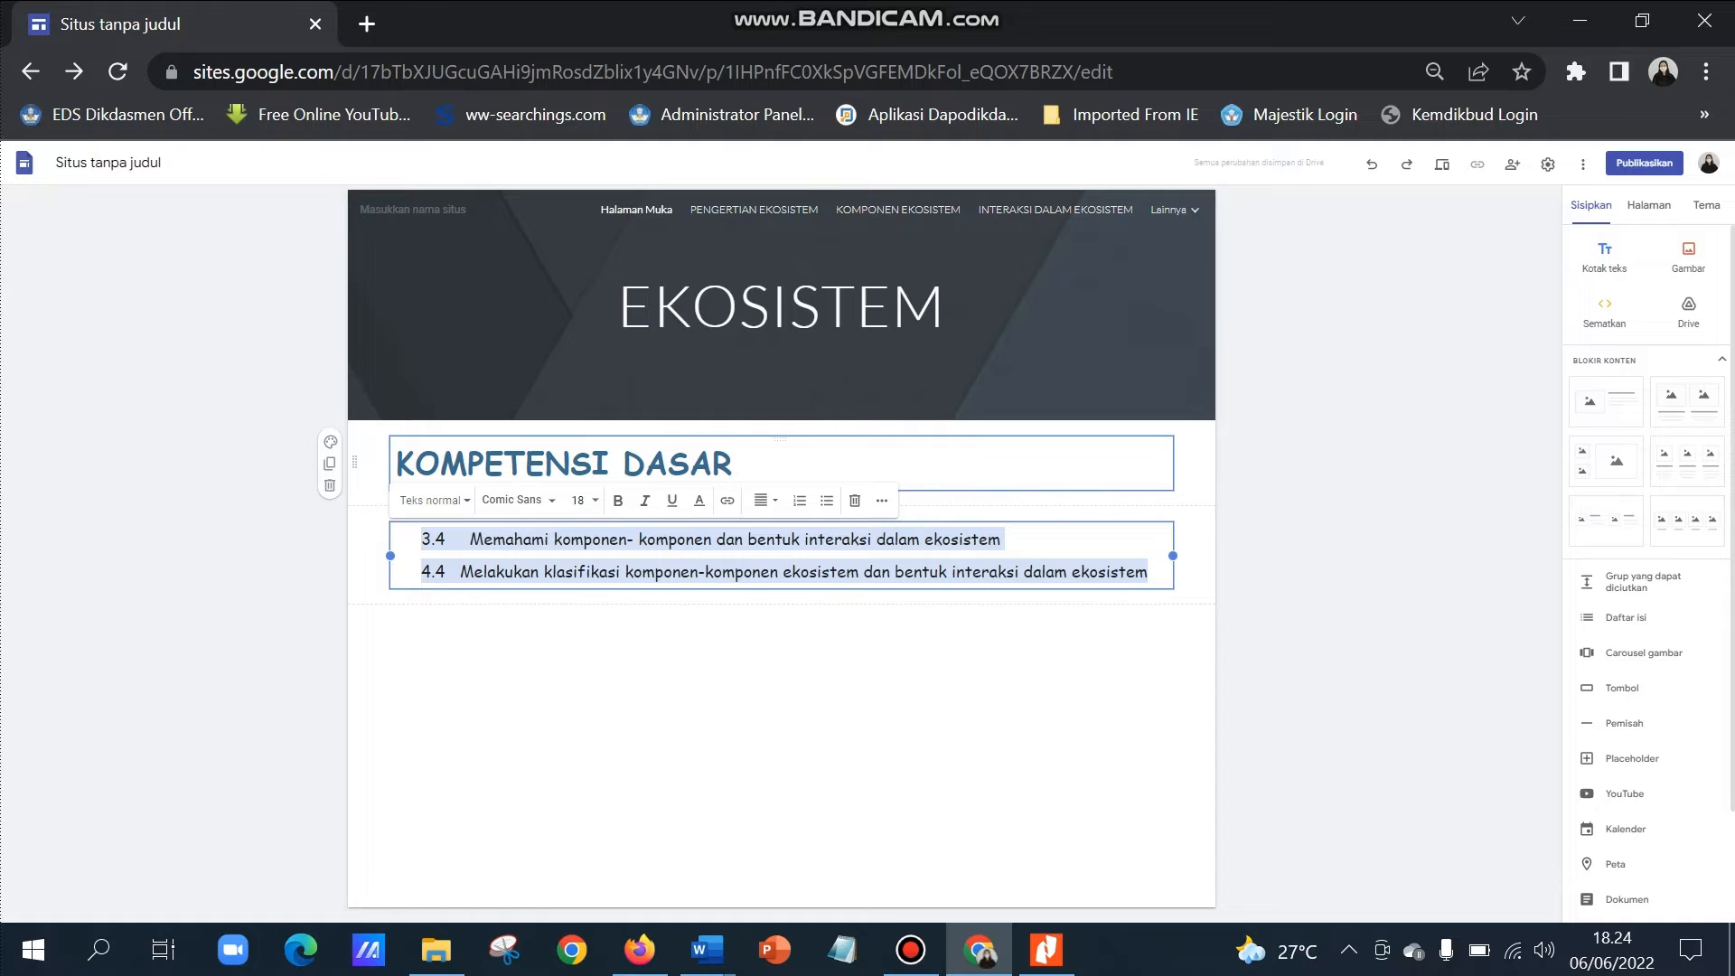
{"action": "left_click", "coordinate": [735, 463]}
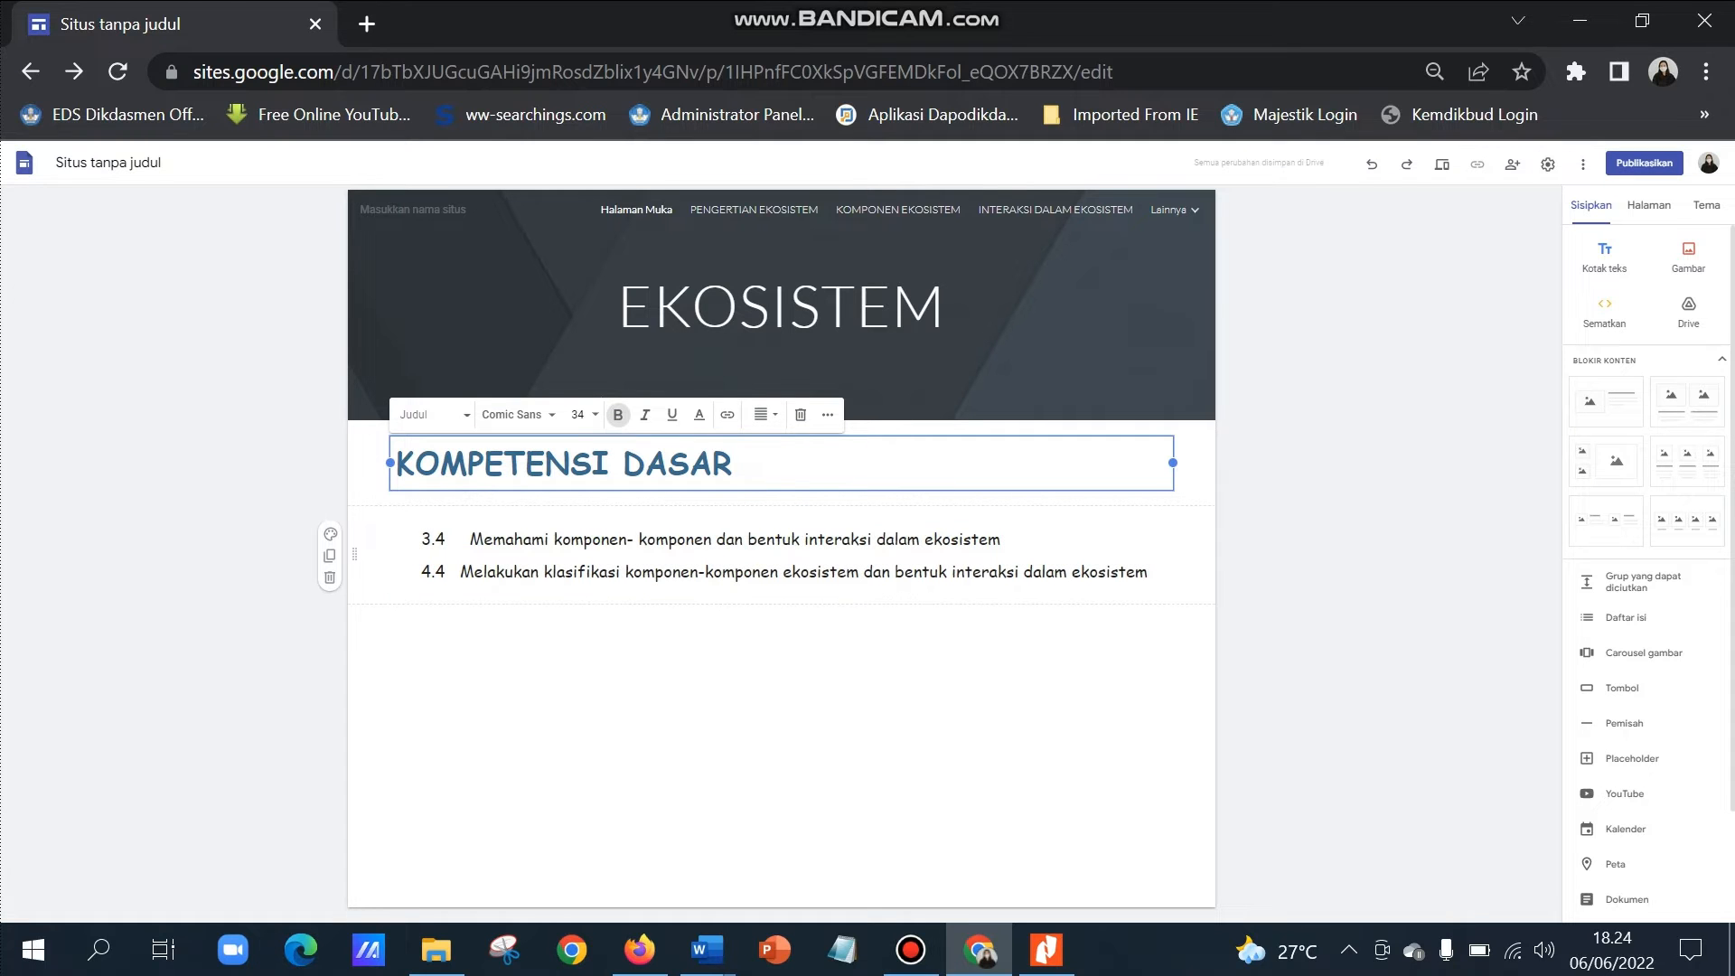
{"action": "left_click", "coordinate": [791, 572]}
{"action": "left_click", "coordinate": [782, 723]}
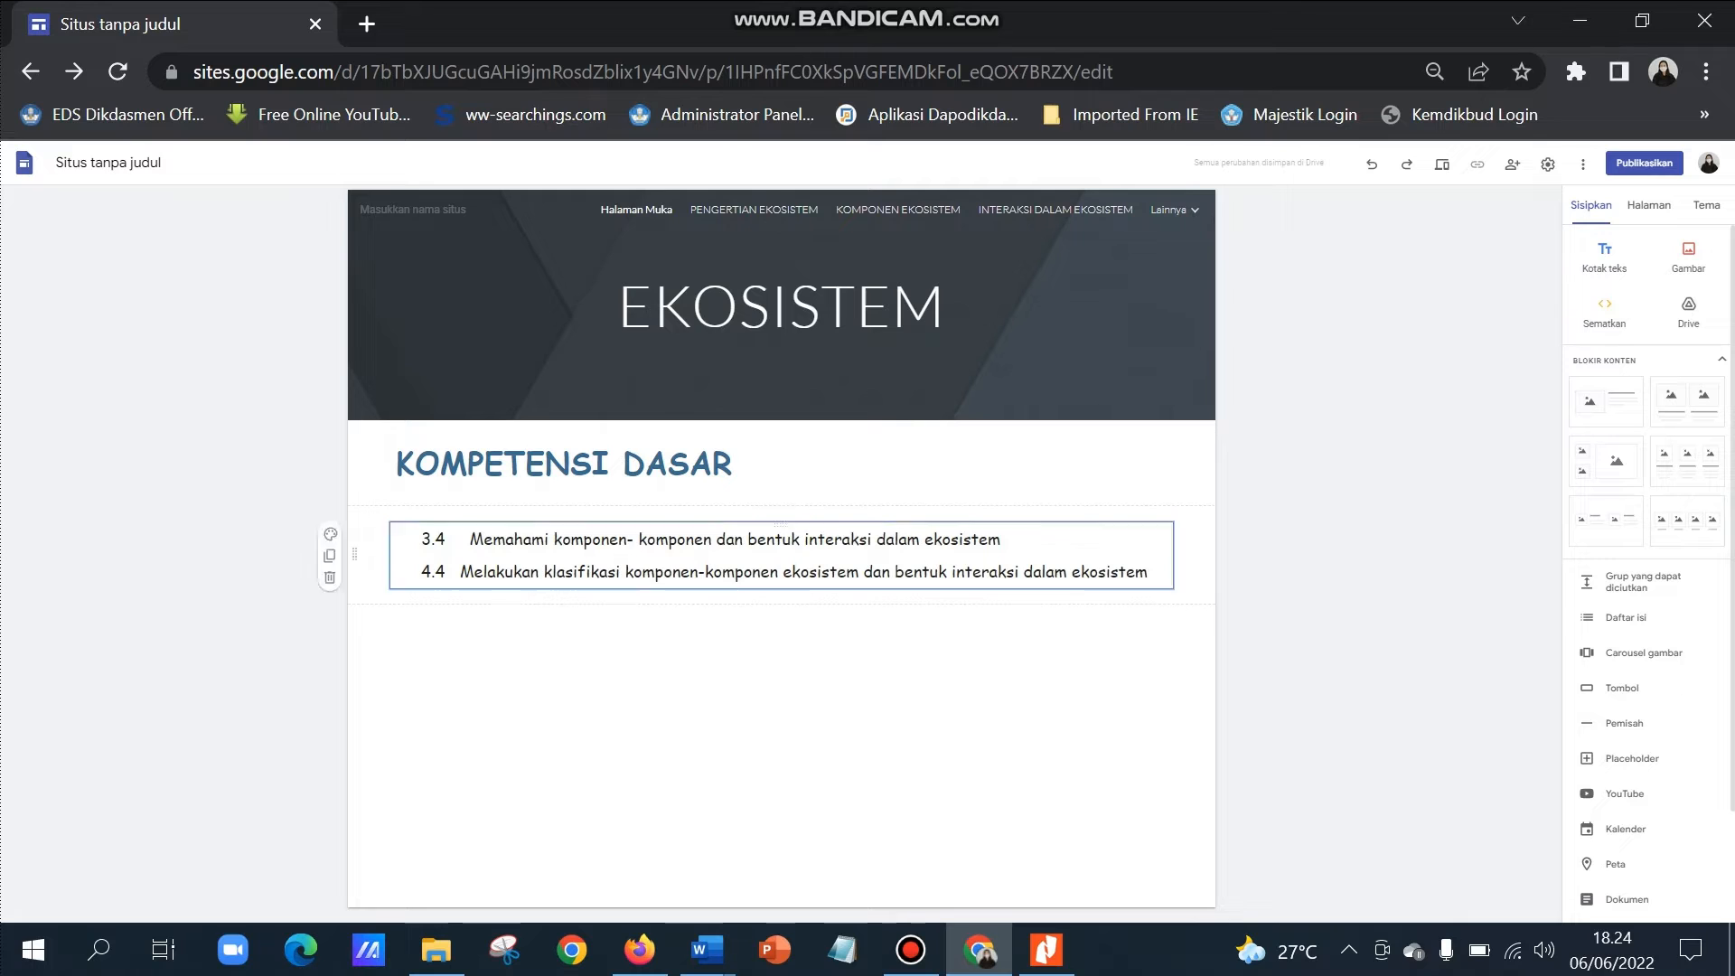
Add a text box below the competencies containing TUJUAN PEMBELAJARAN copied from the PETA KONSEP Word document, without the trailing blank line.
{"action": "left_click", "coordinate": [1603, 257]}
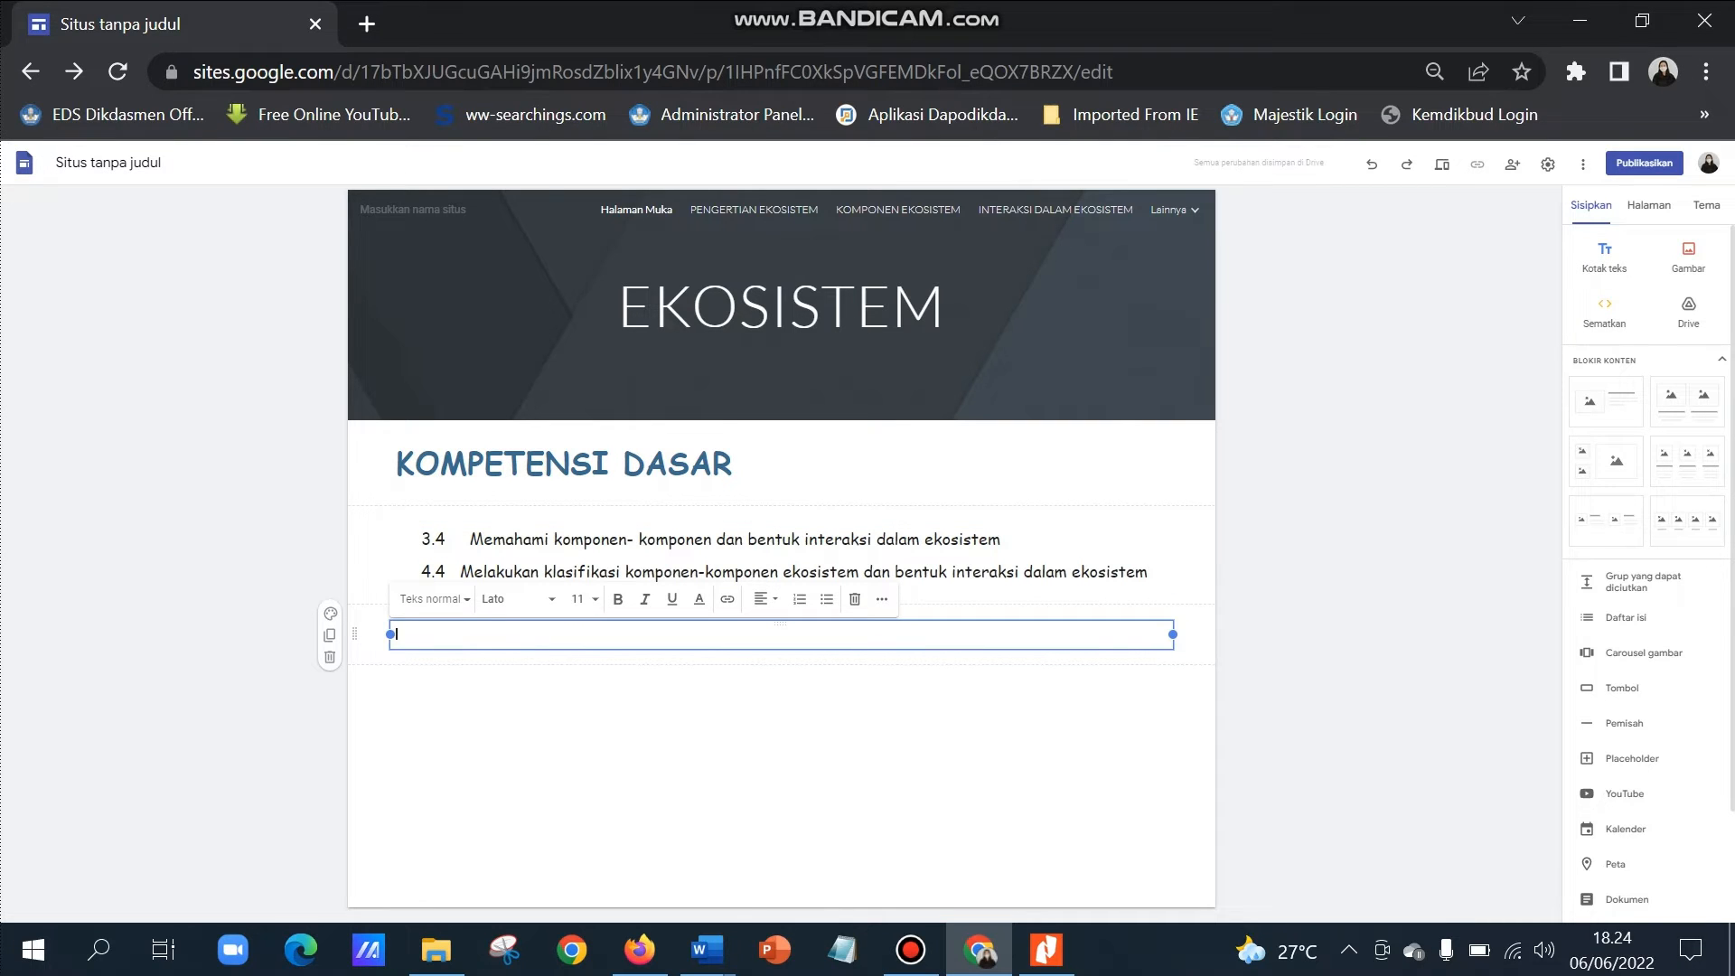
{"action": "mouse_move", "coordinate": [708, 949]}
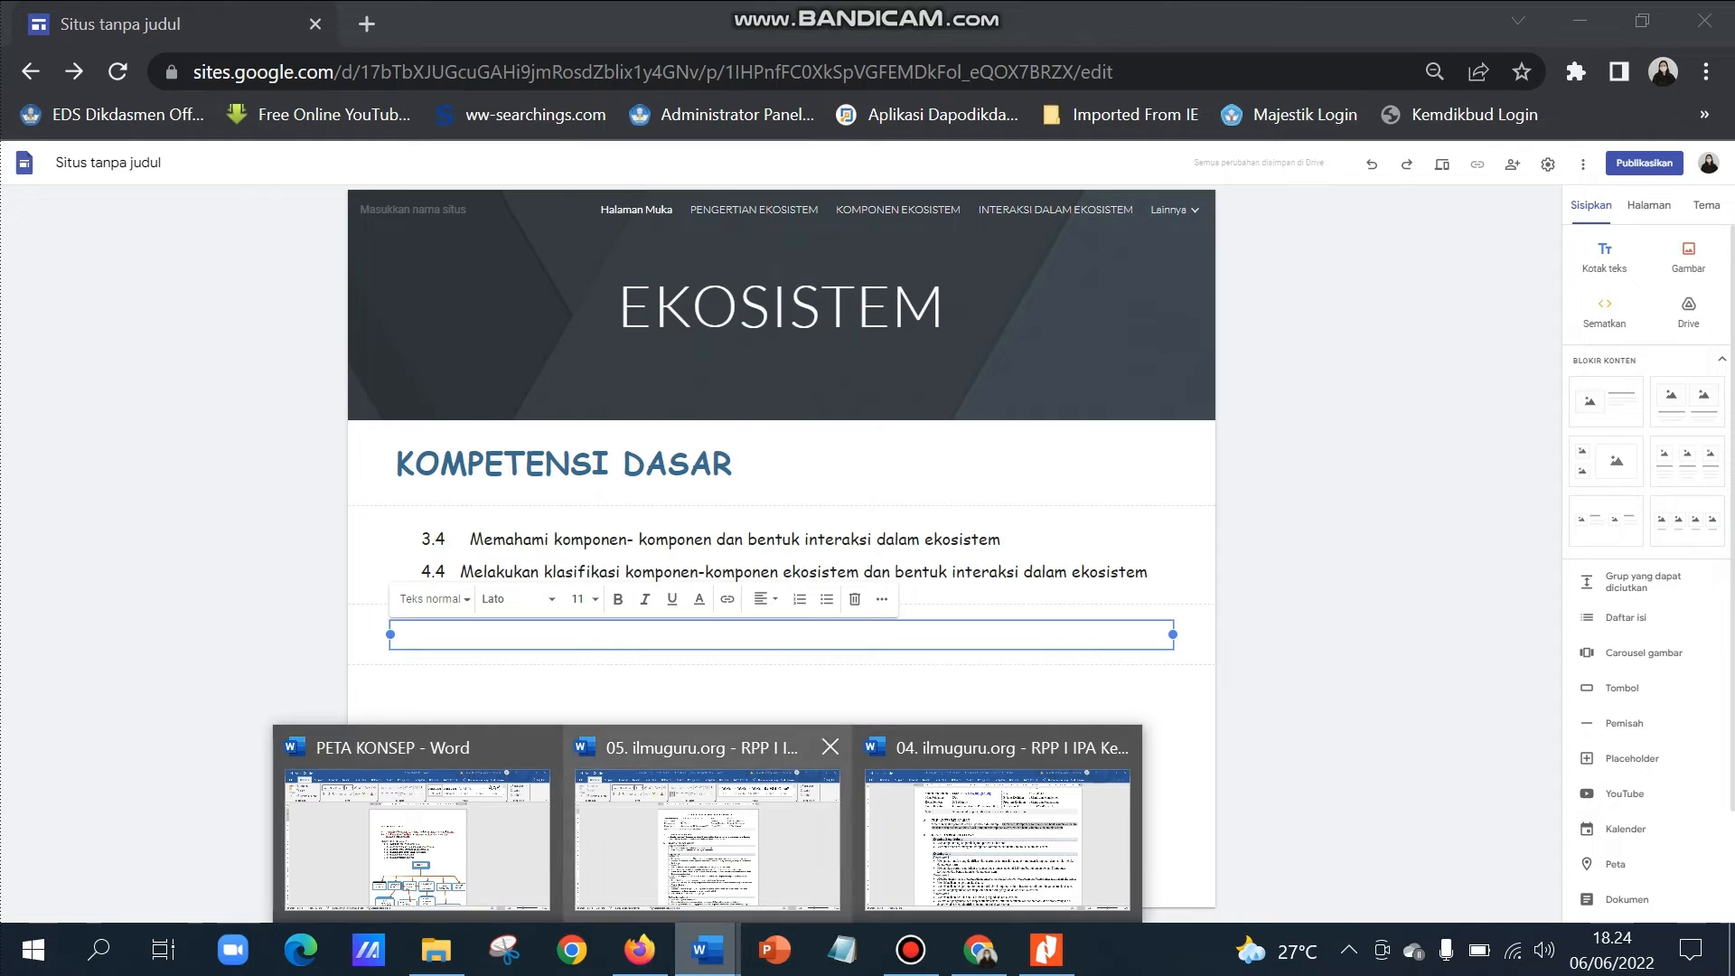
{"action": "left_click", "coordinate": [415, 840]}
{"action": "left_click_drag", "start_coordinate": [630, 470], "coordinate": [814, 470]}
{"action": "key", "text": "ctrl+c"}
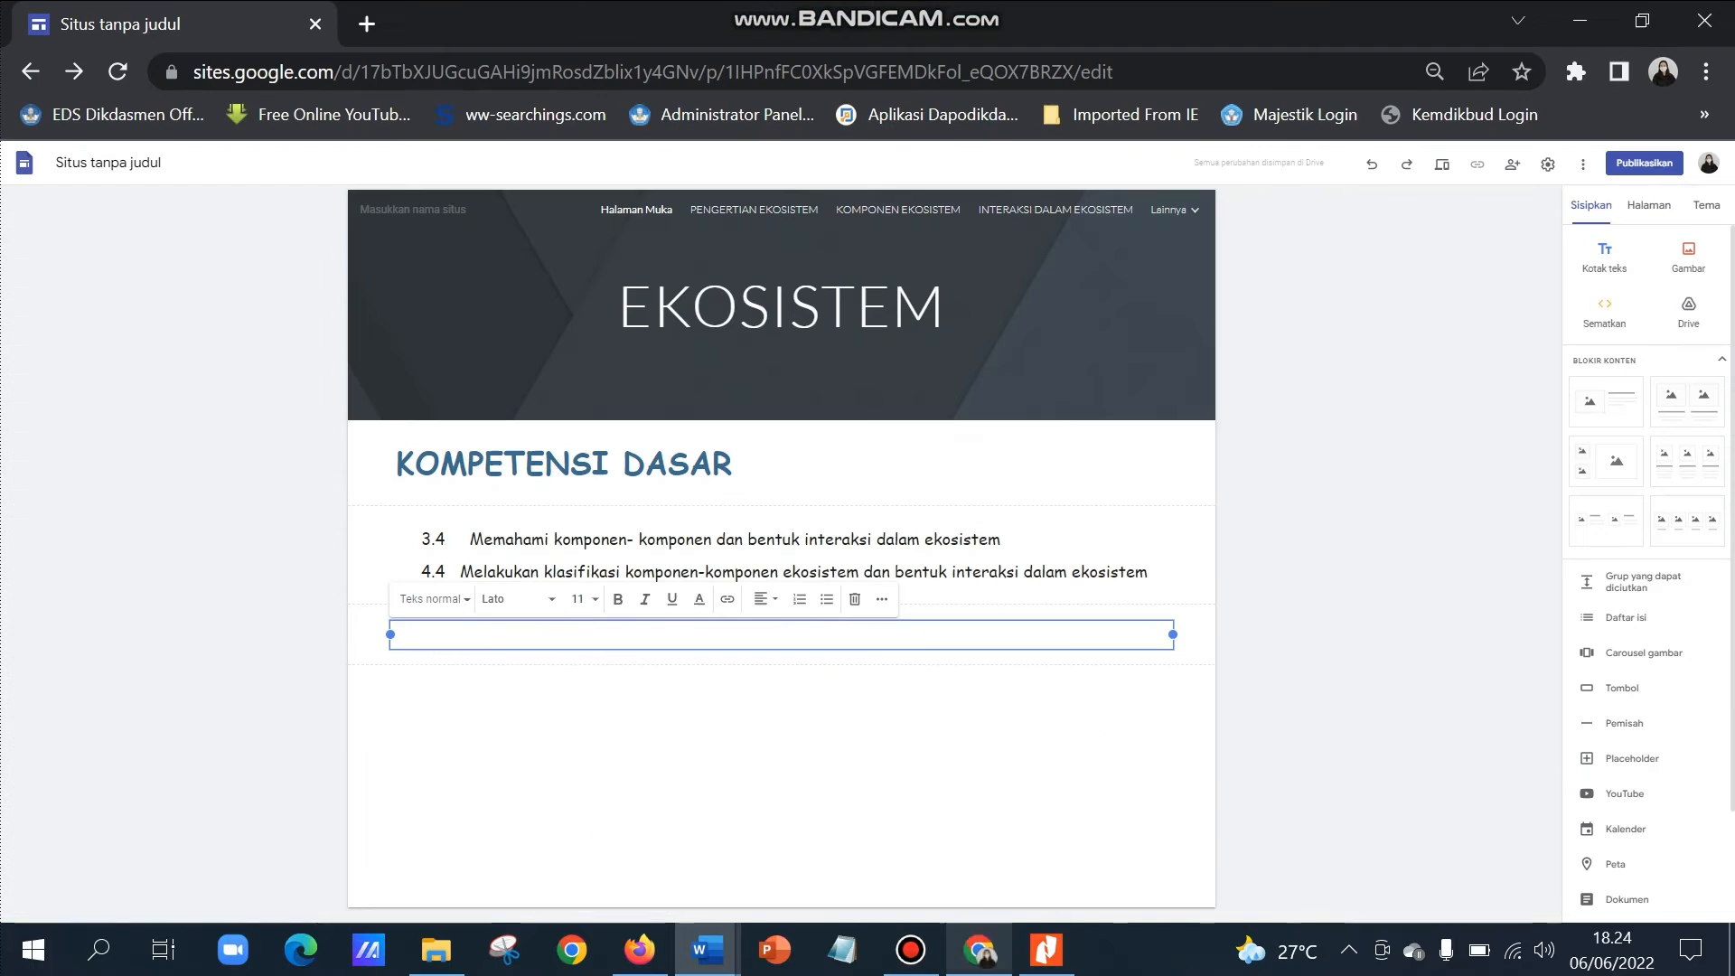
{"action": "left_click", "coordinate": [978, 949]}
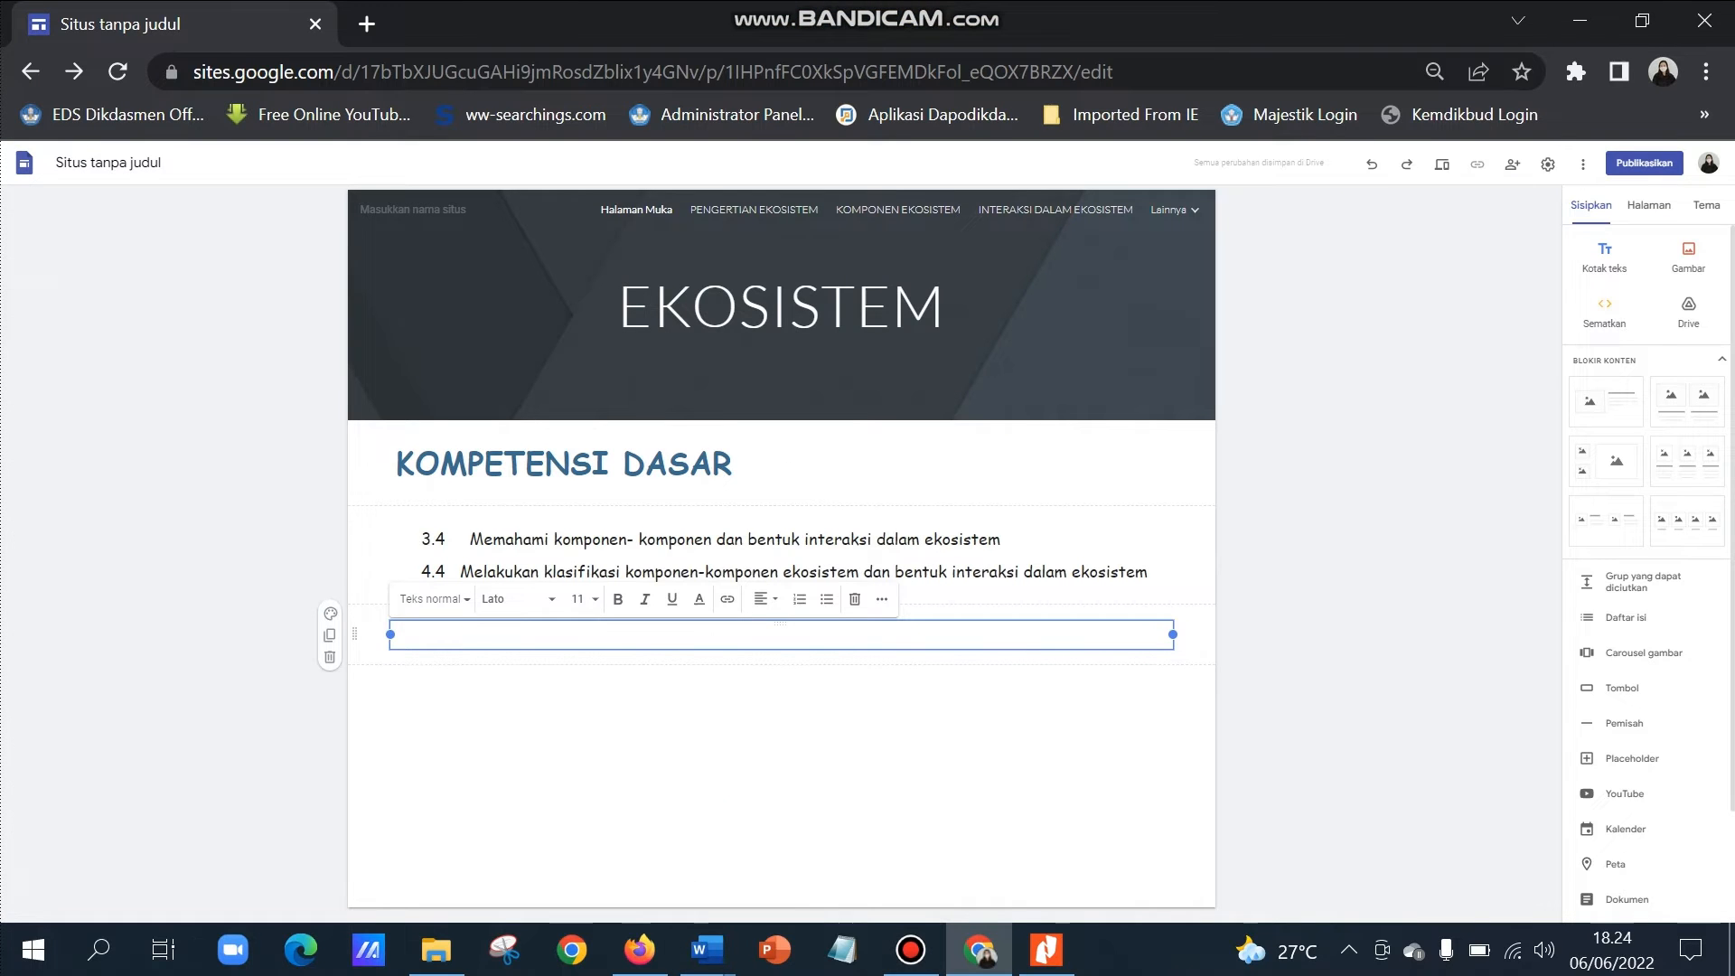
{"action": "key", "text": "ctrl+v"}
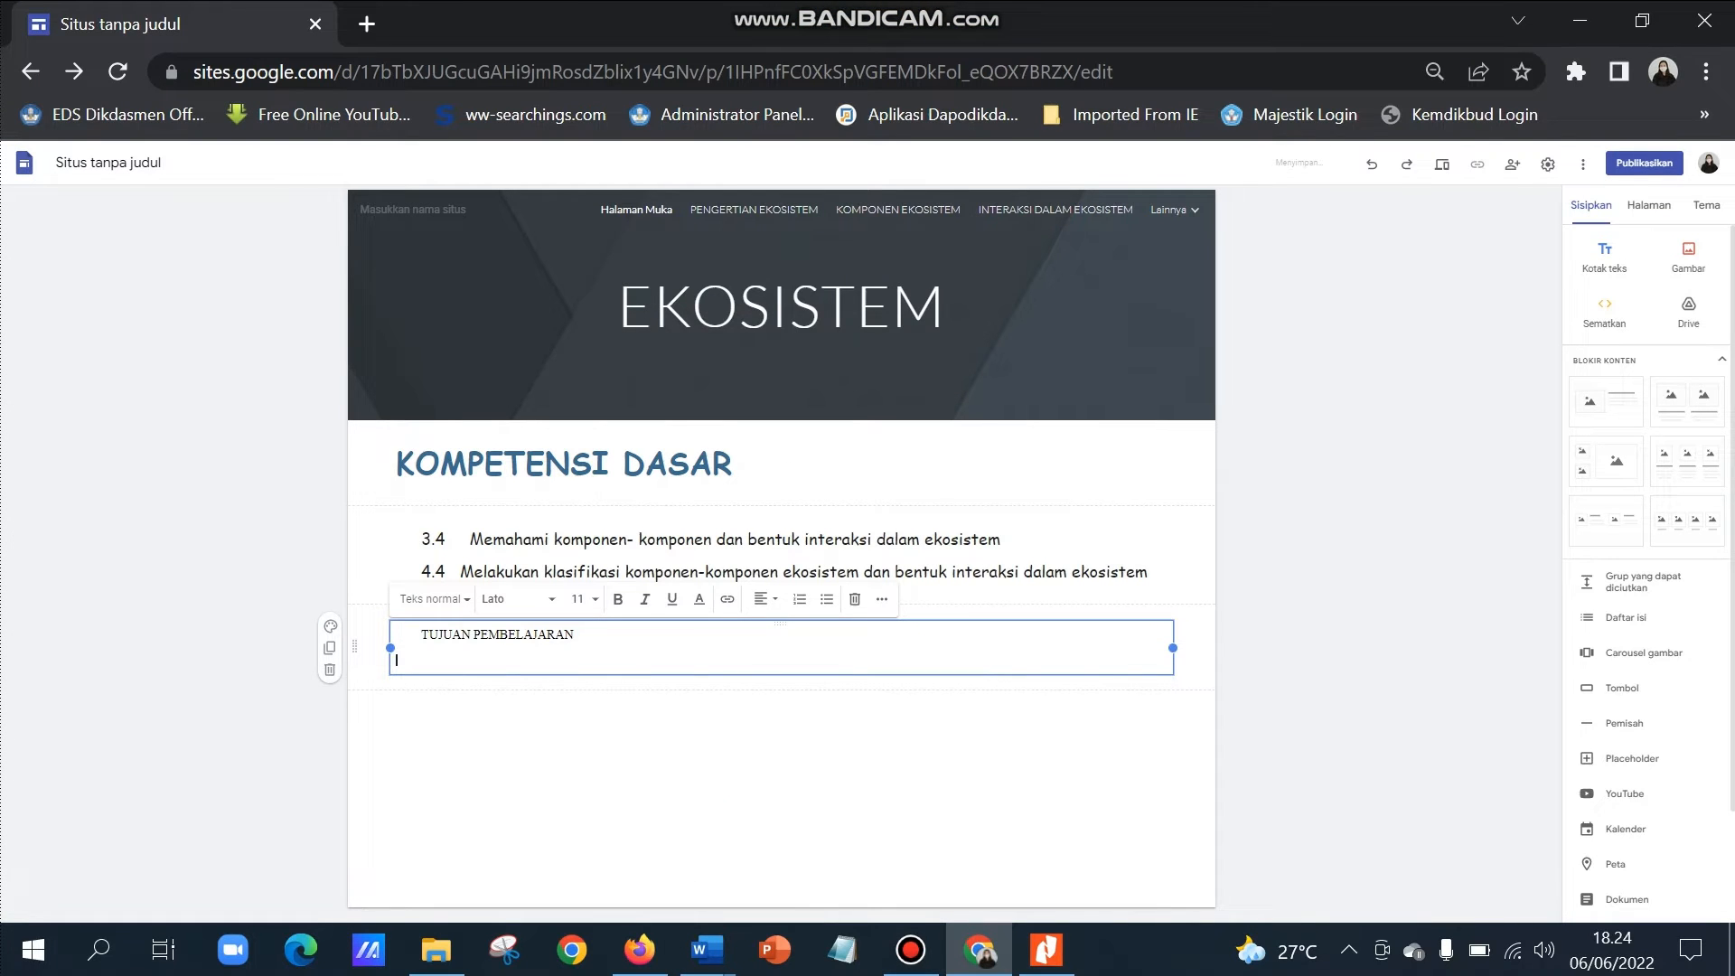
{"action": "key", "text": "BackSpace"}
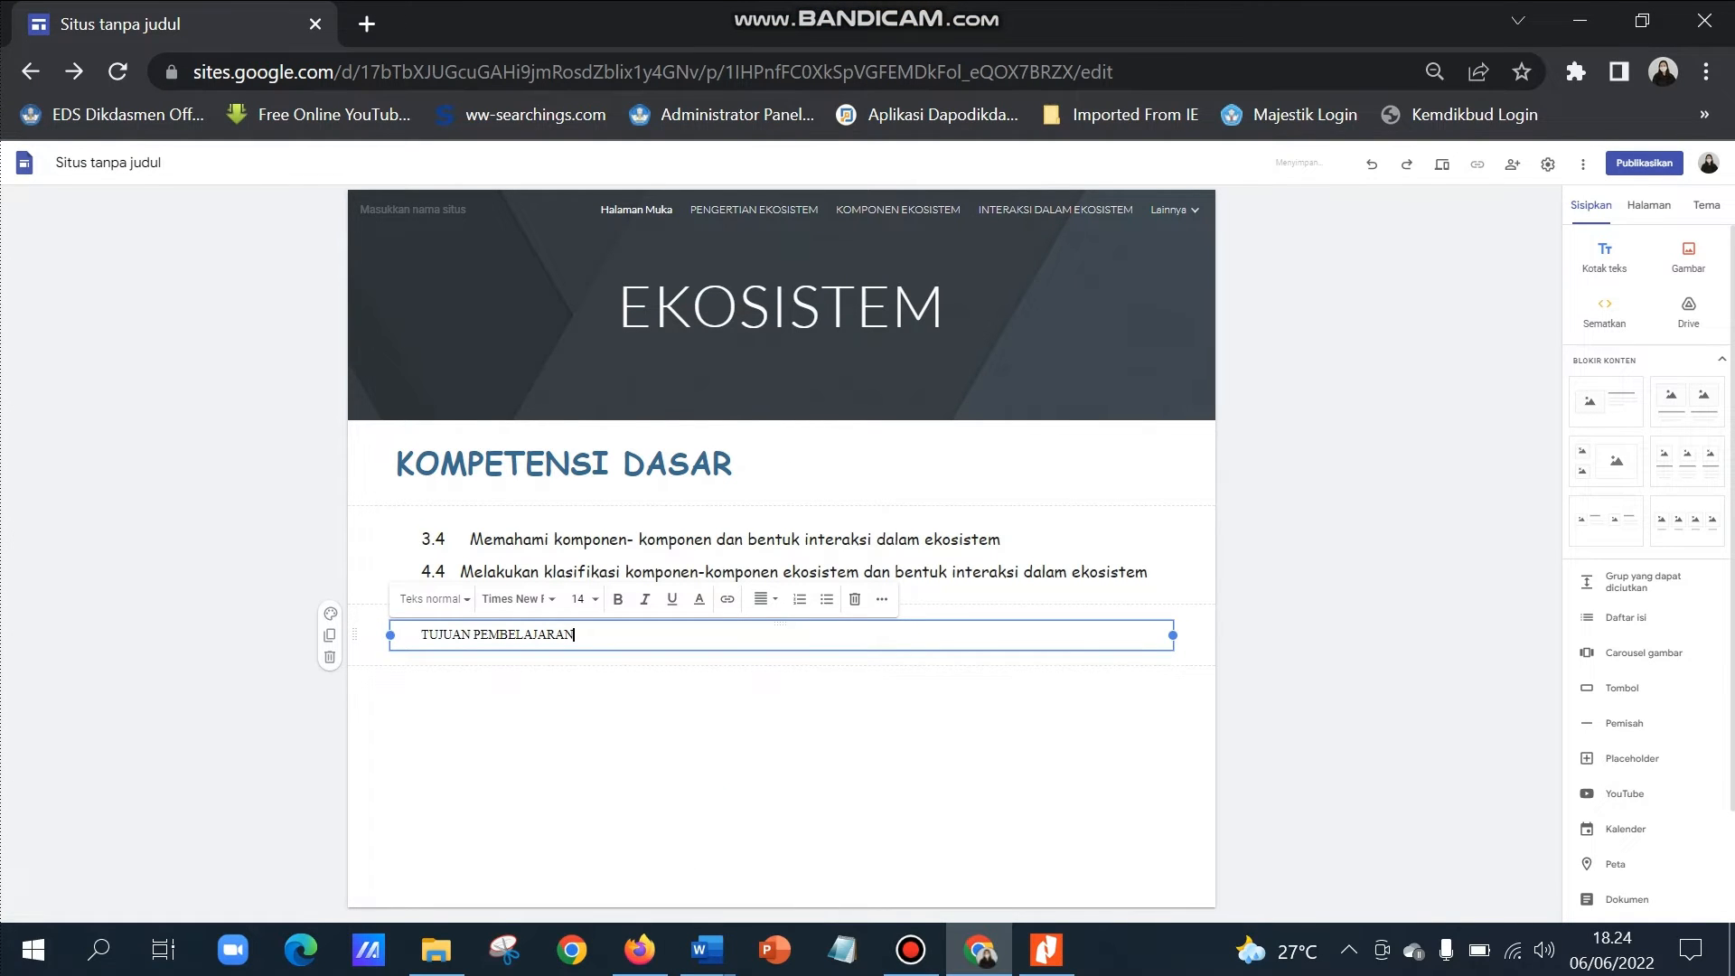
Justify the TUJUAN PEMBELAJARAN line and apply the larger Judul style to it.
{"action": "left_click_drag", "start_coordinate": [421, 635], "coordinate": [575, 636]}
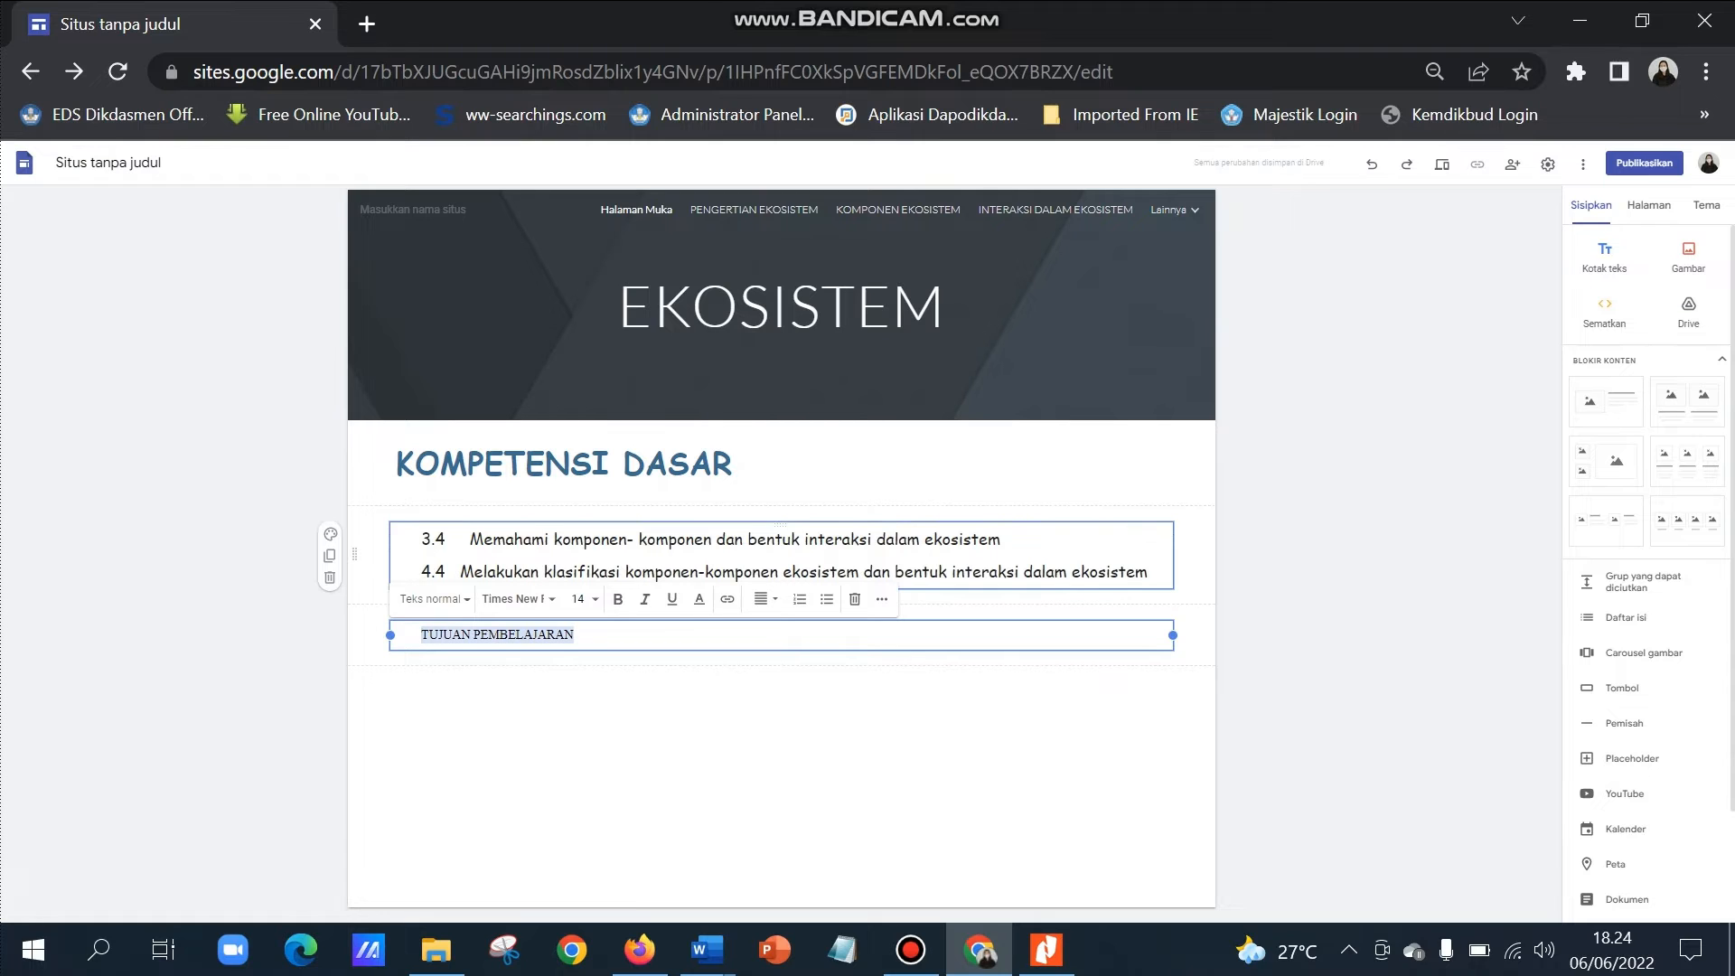
{"action": "left_click", "coordinate": [763, 599]}
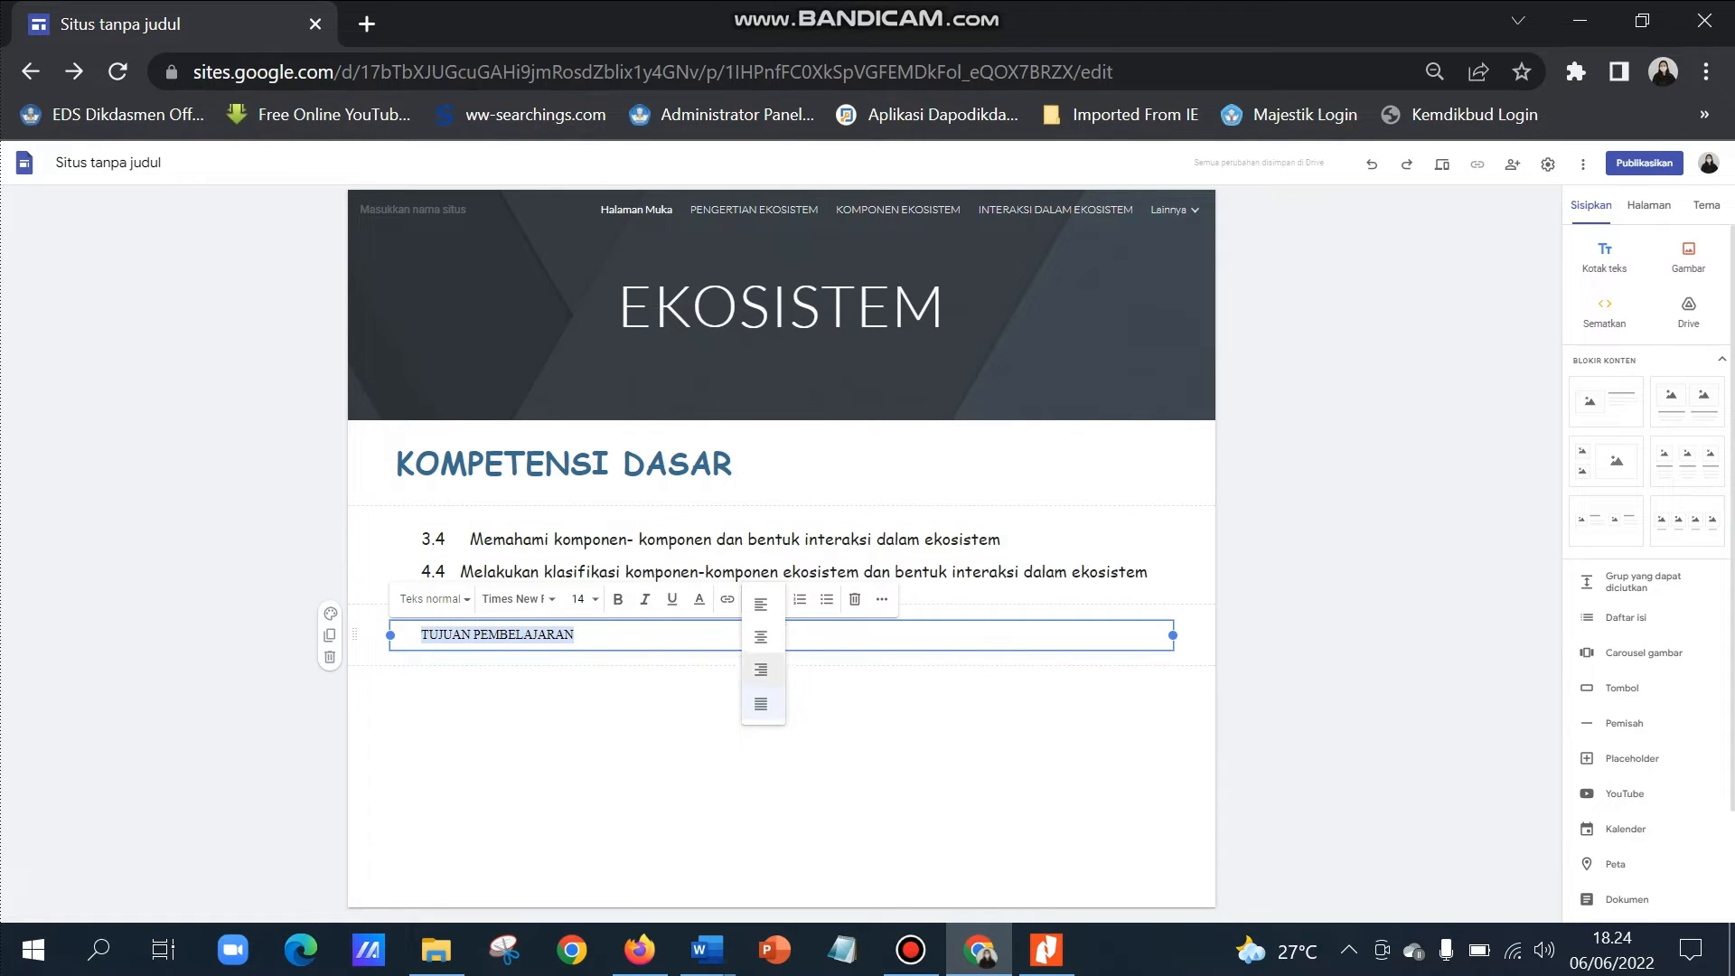
{"action": "left_click", "coordinate": [761, 702]}
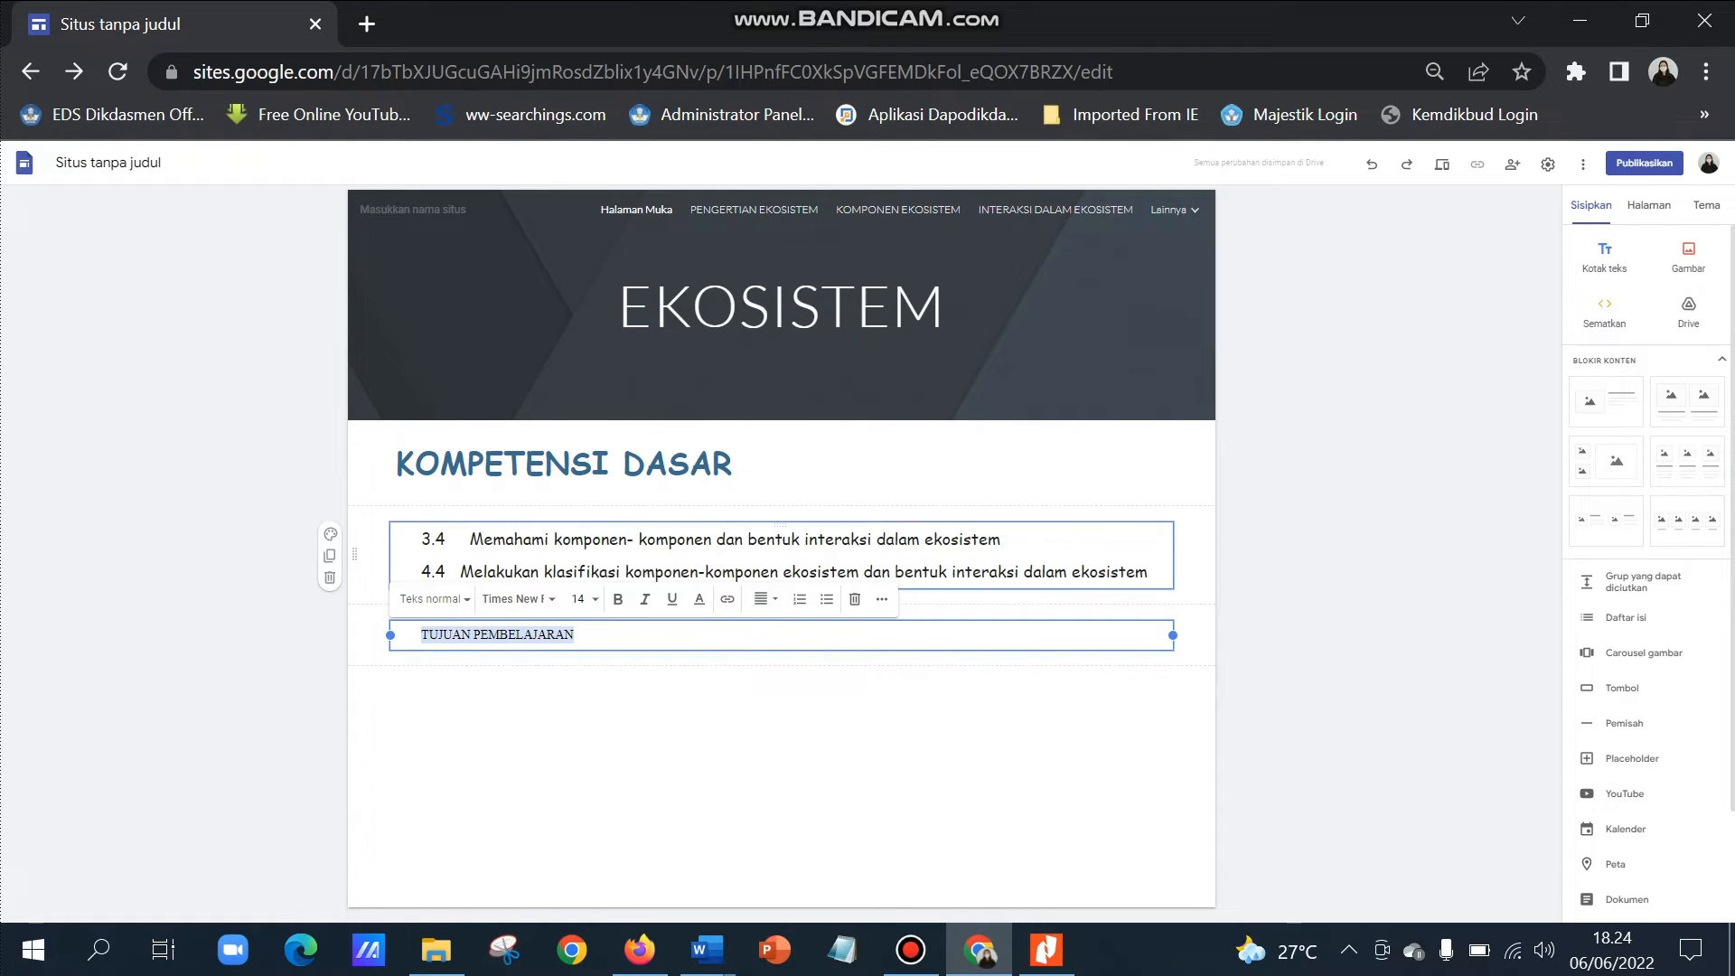
{"action": "left_click", "coordinate": [431, 599]}
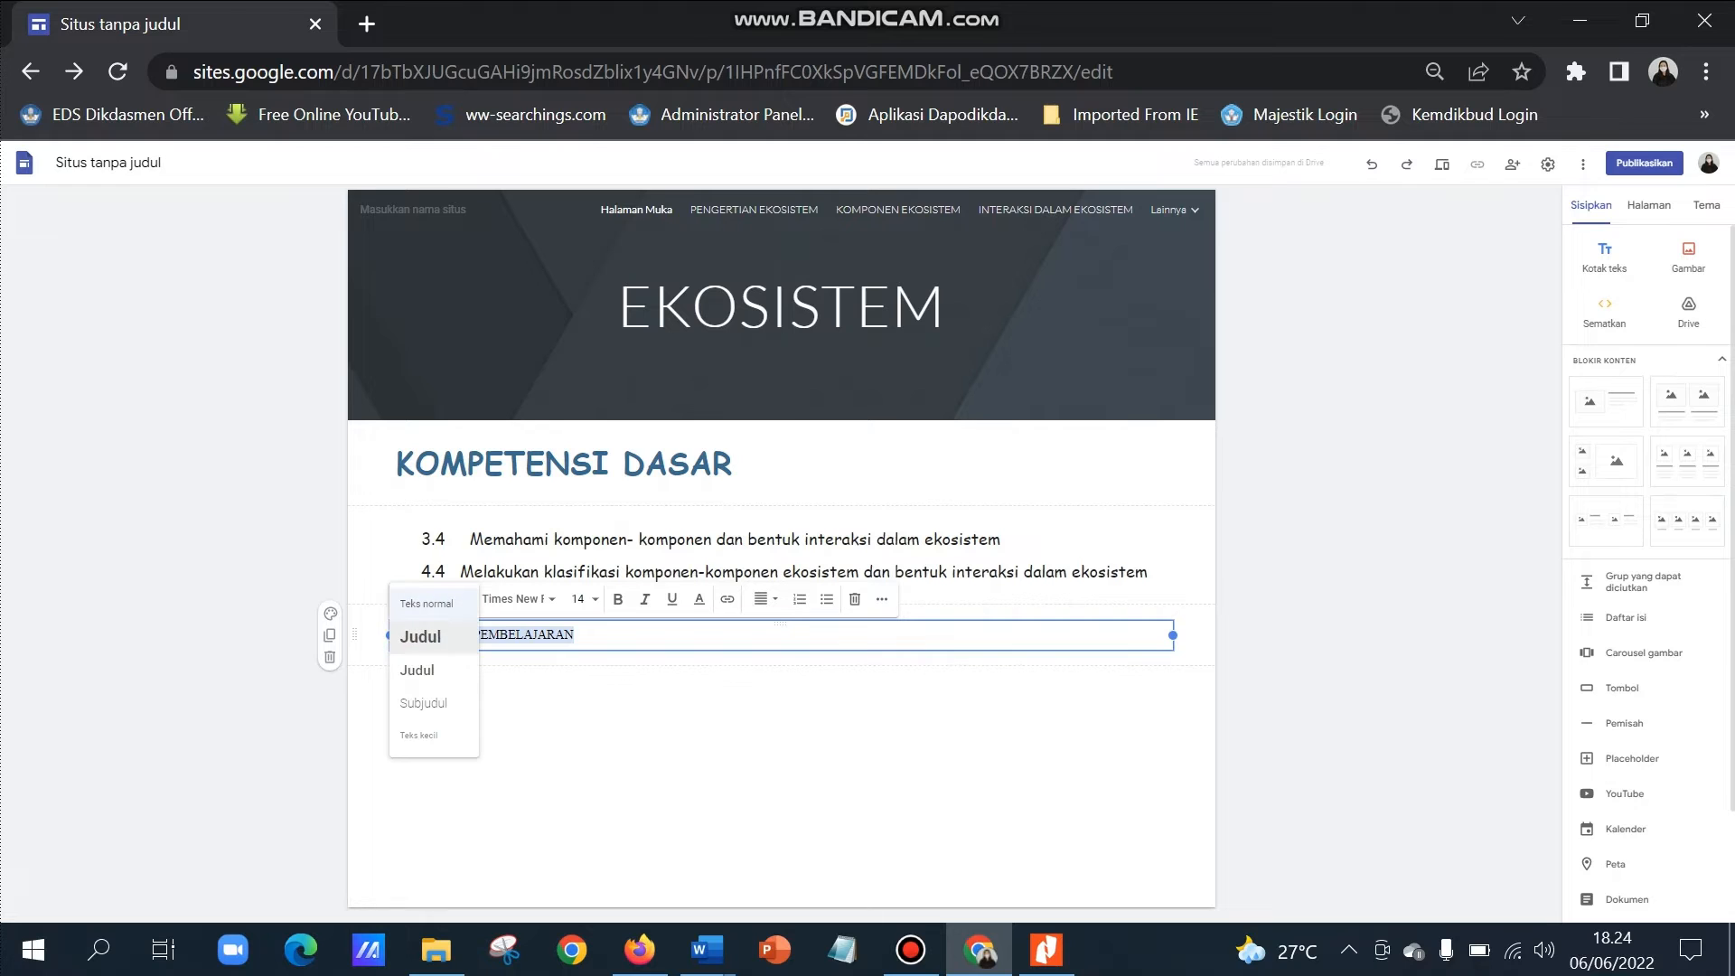
{"action": "left_click", "coordinate": [425, 636]}
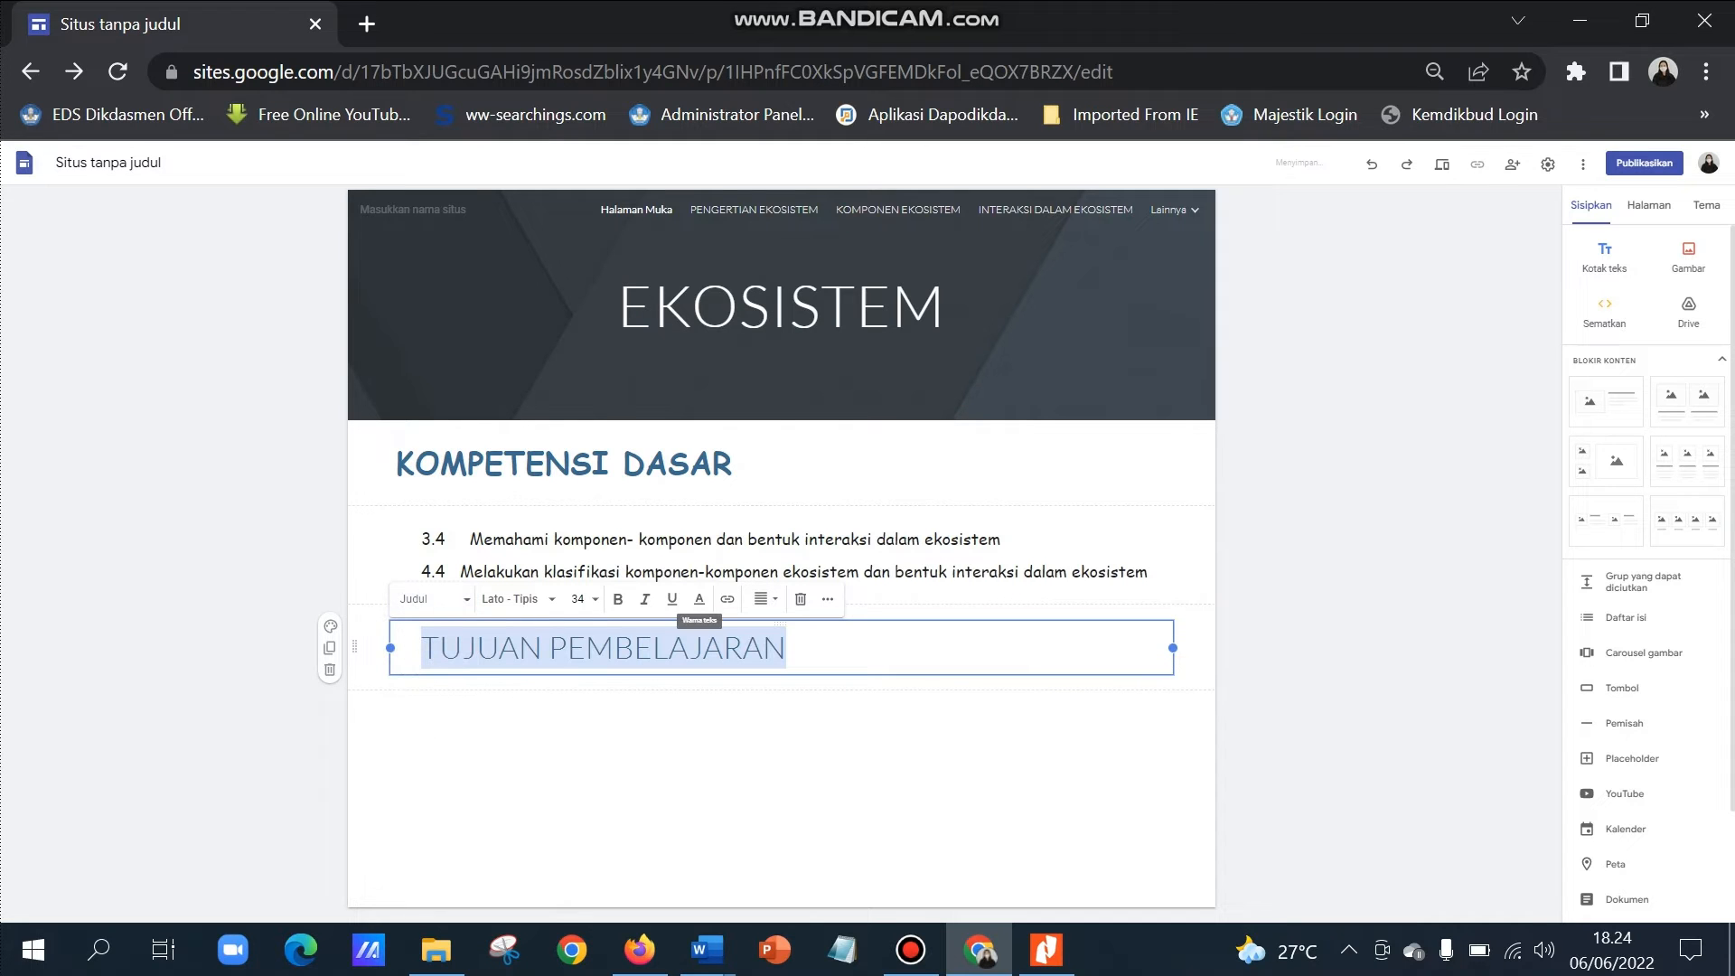
Make the TUJUAN PEMBELAJARAN heading bold and set its font to Comic Sans MS.
{"action": "left_click", "coordinate": [618, 599]}
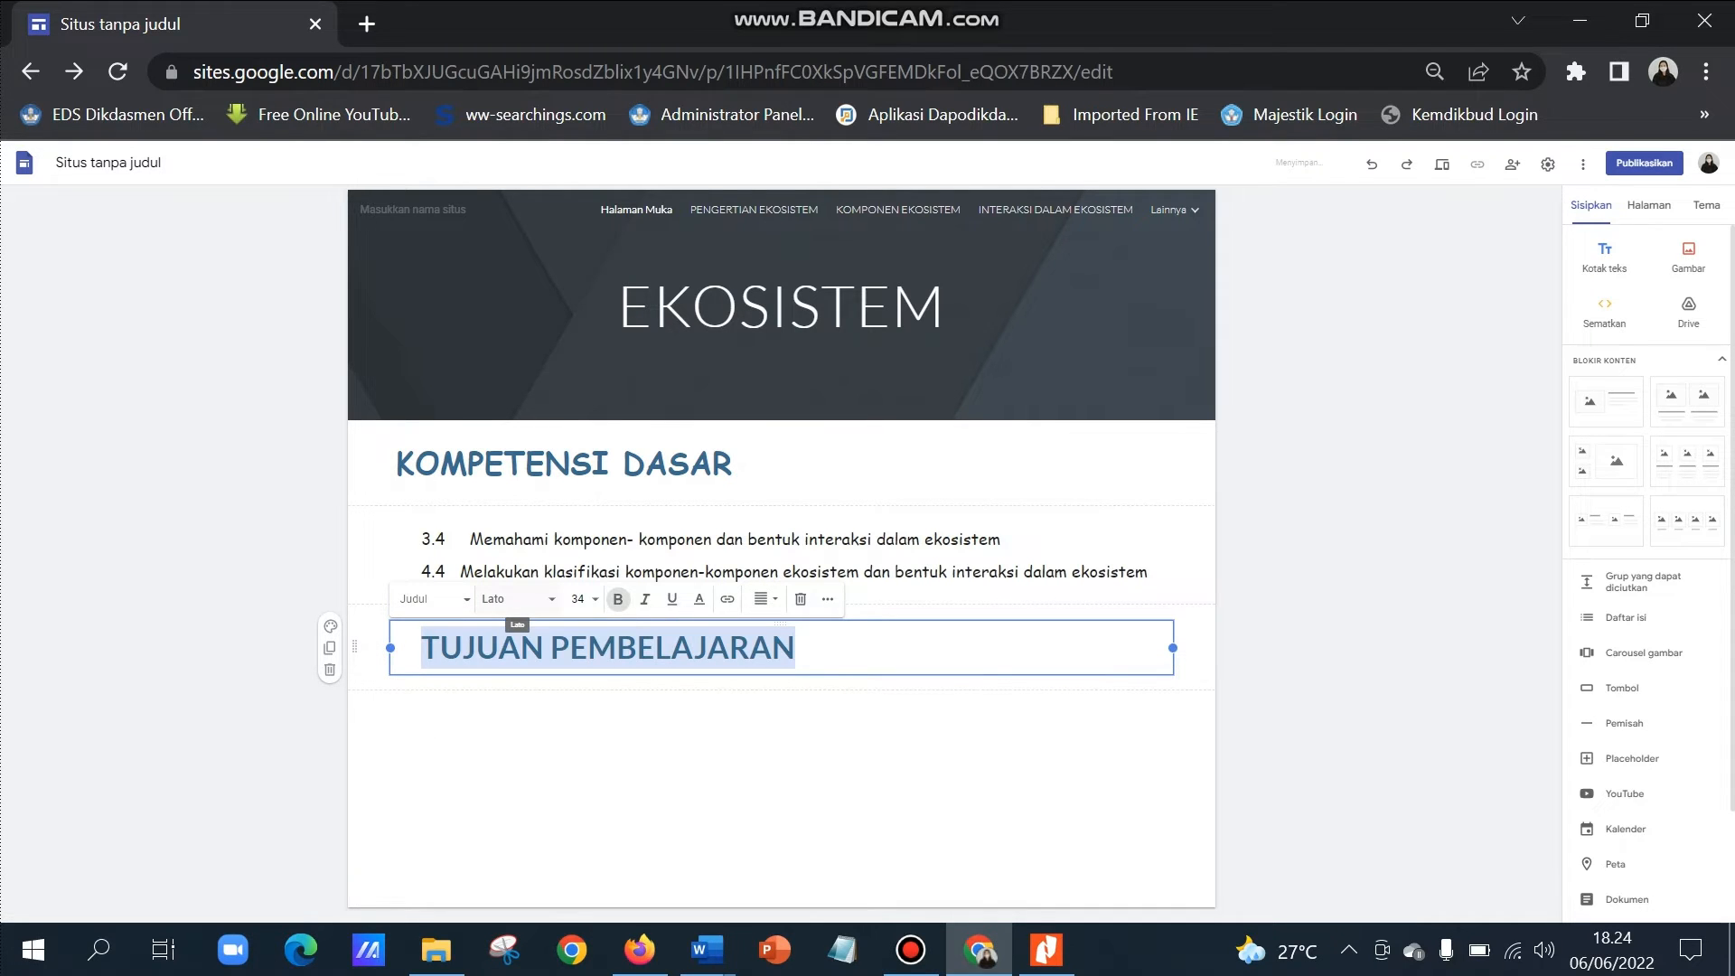
{"action": "left_click", "coordinate": [515, 599]}
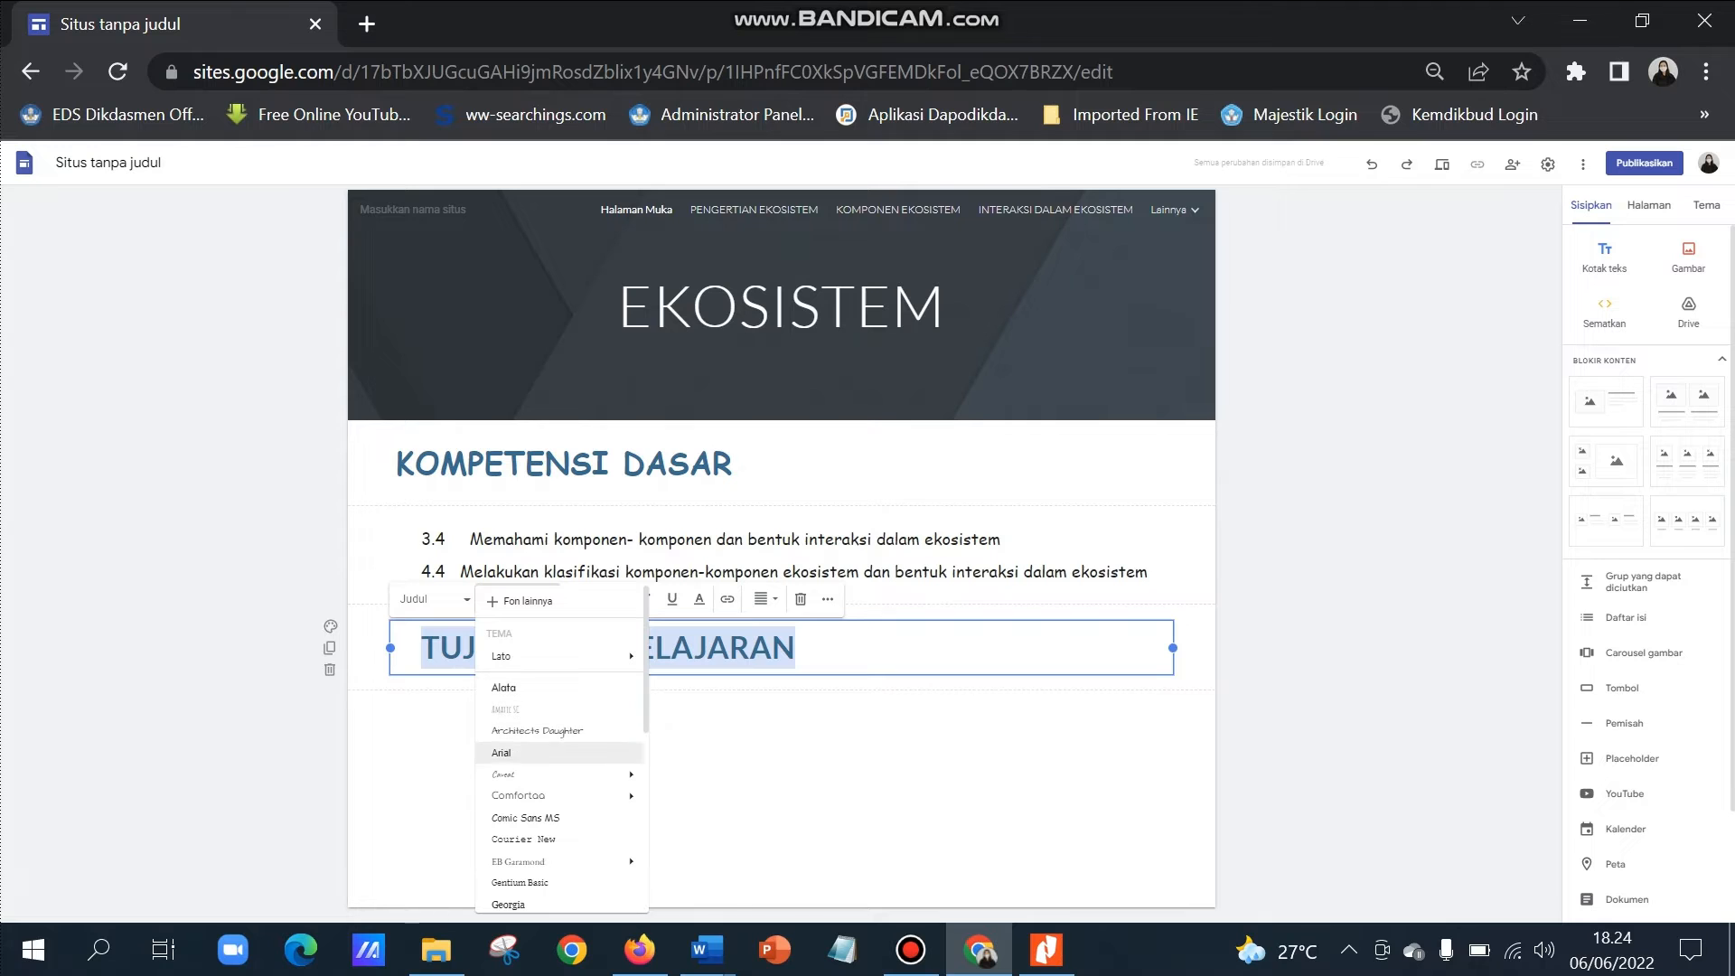
{"action": "left_click", "coordinate": [525, 817]}
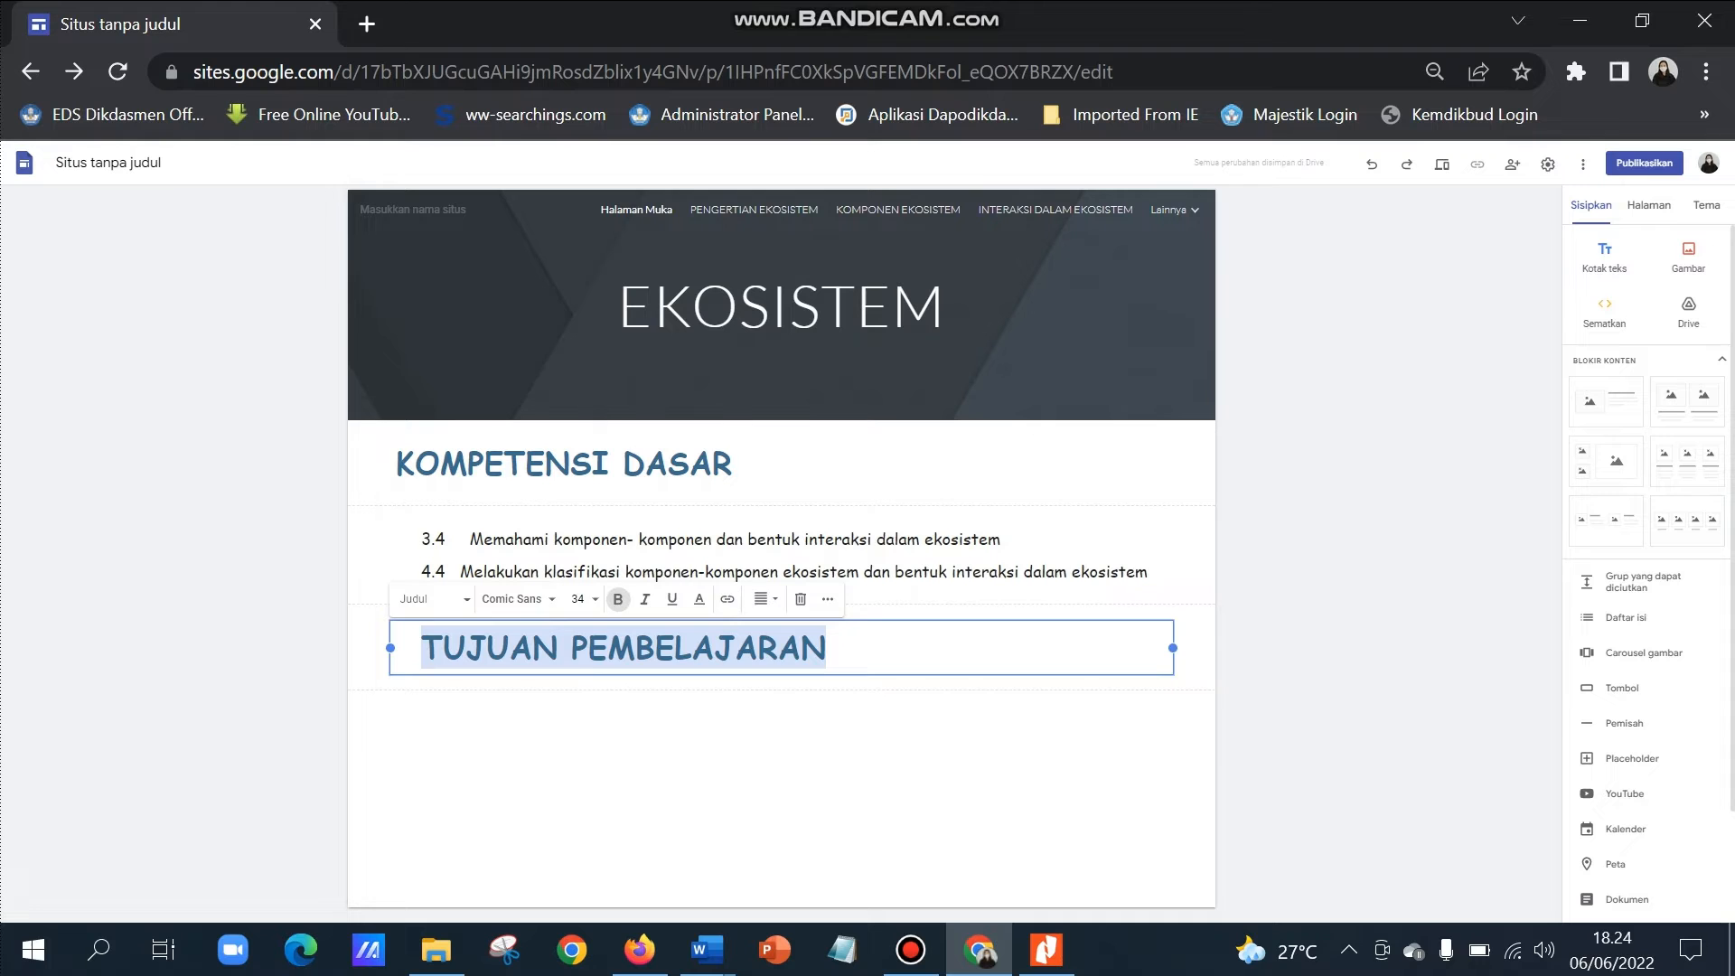
{"action": "left_click", "coordinate": [779, 777]}
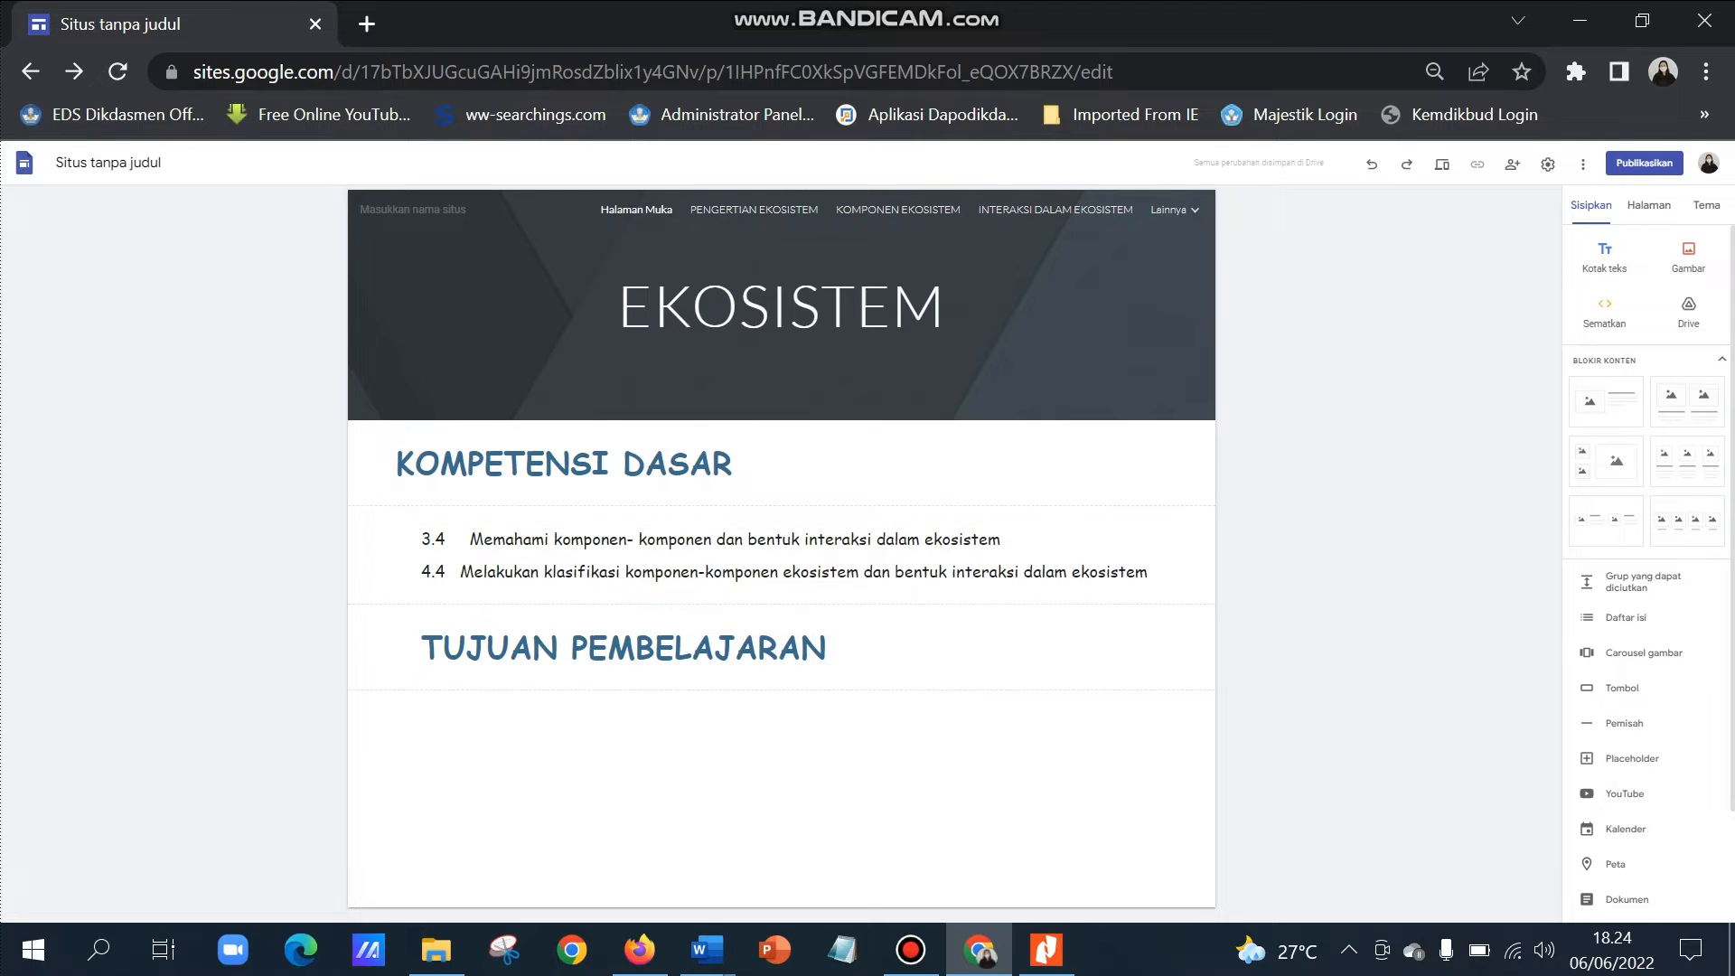
Add a text box below TUJUAN PEMBELAJARAN and fill it with the six learning objectives copied from the PETA KONSEP Word document.
{"action": "left_click", "coordinate": [1605, 258]}
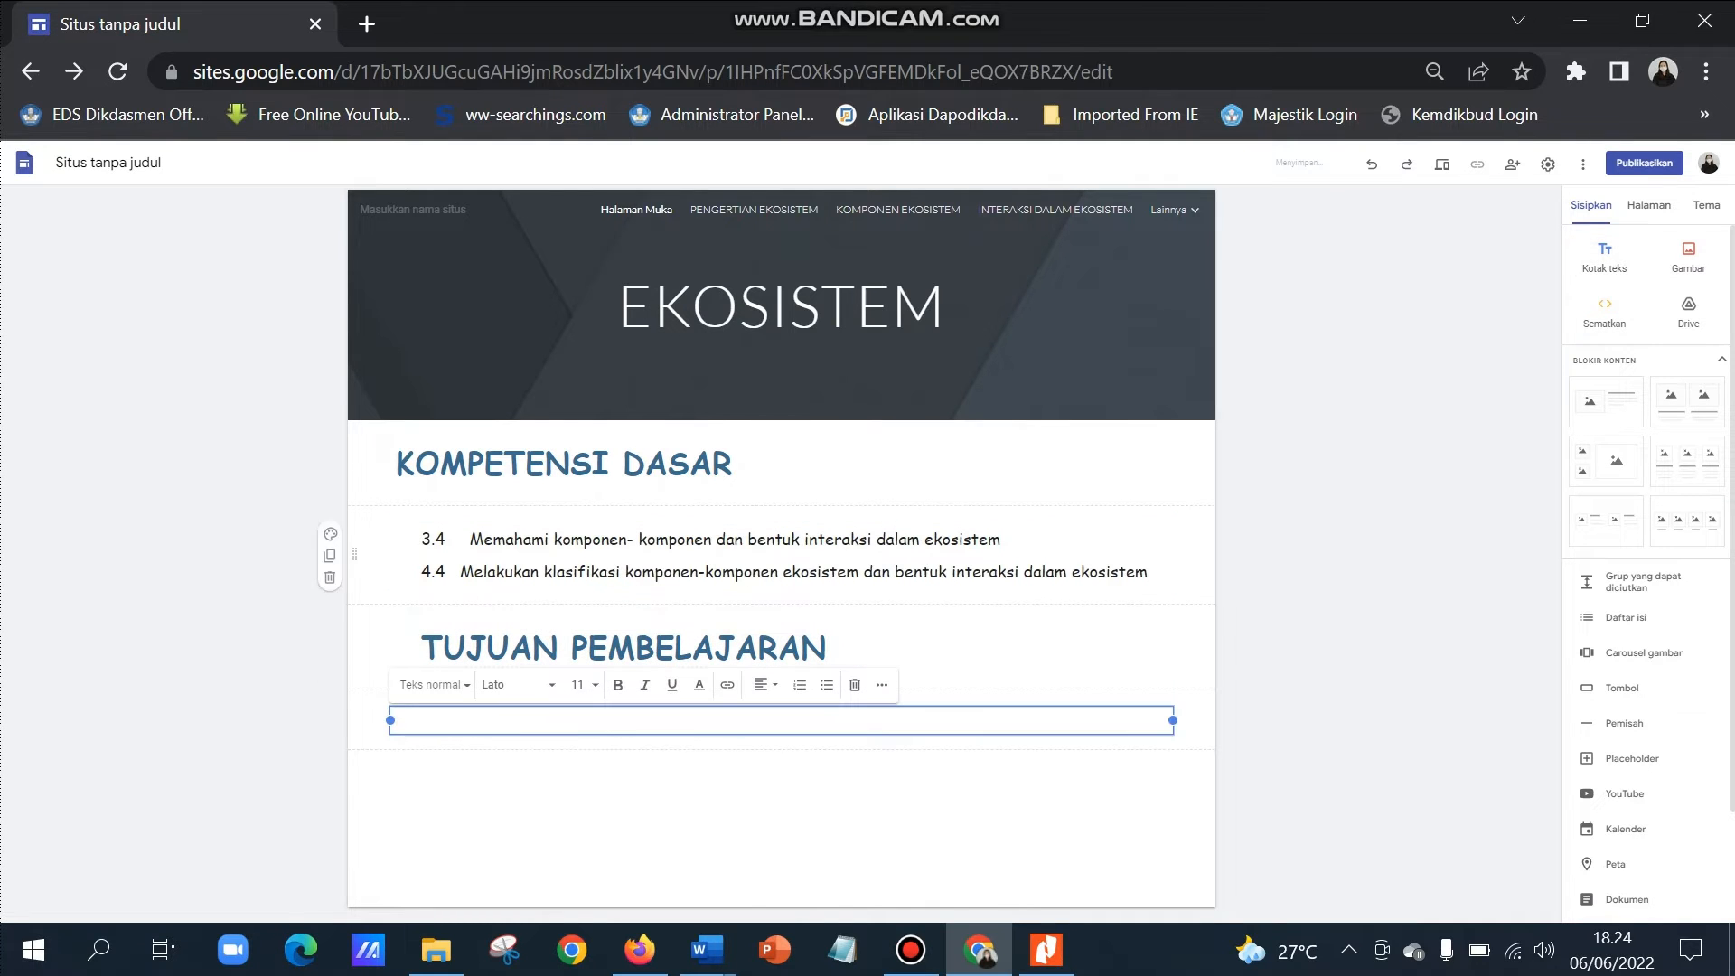
{"action": "mouse_move", "coordinate": [707, 949]}
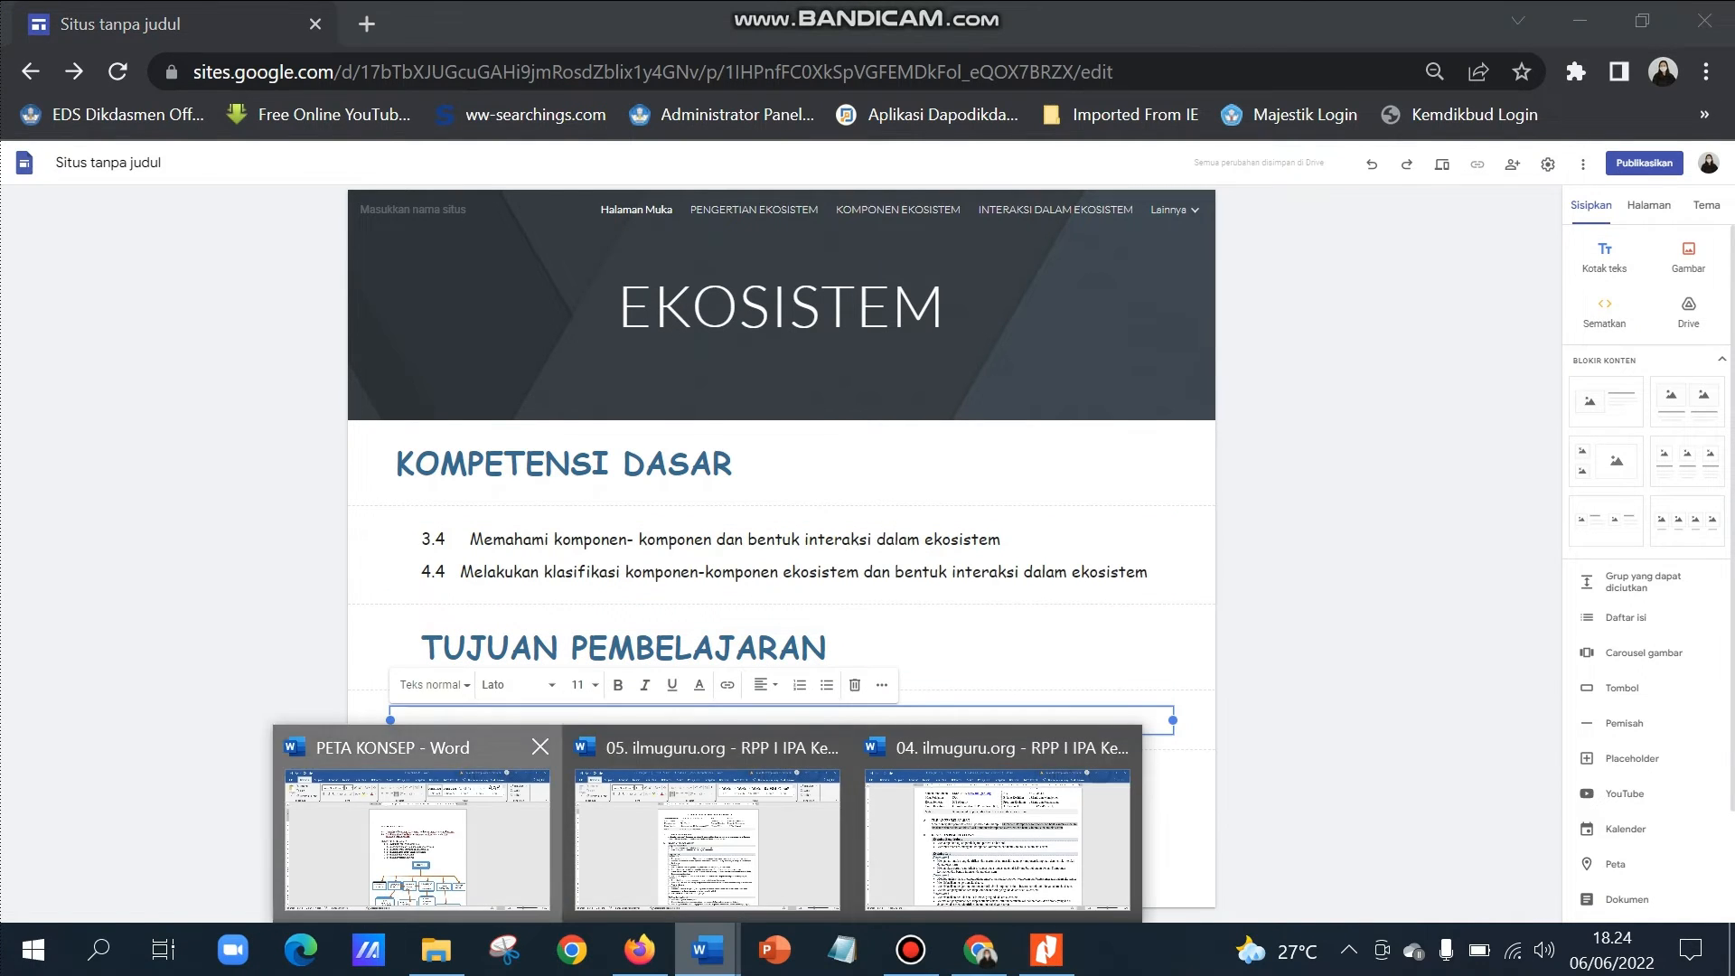
{"action": "left_click", "coordinate": [415, 813]}
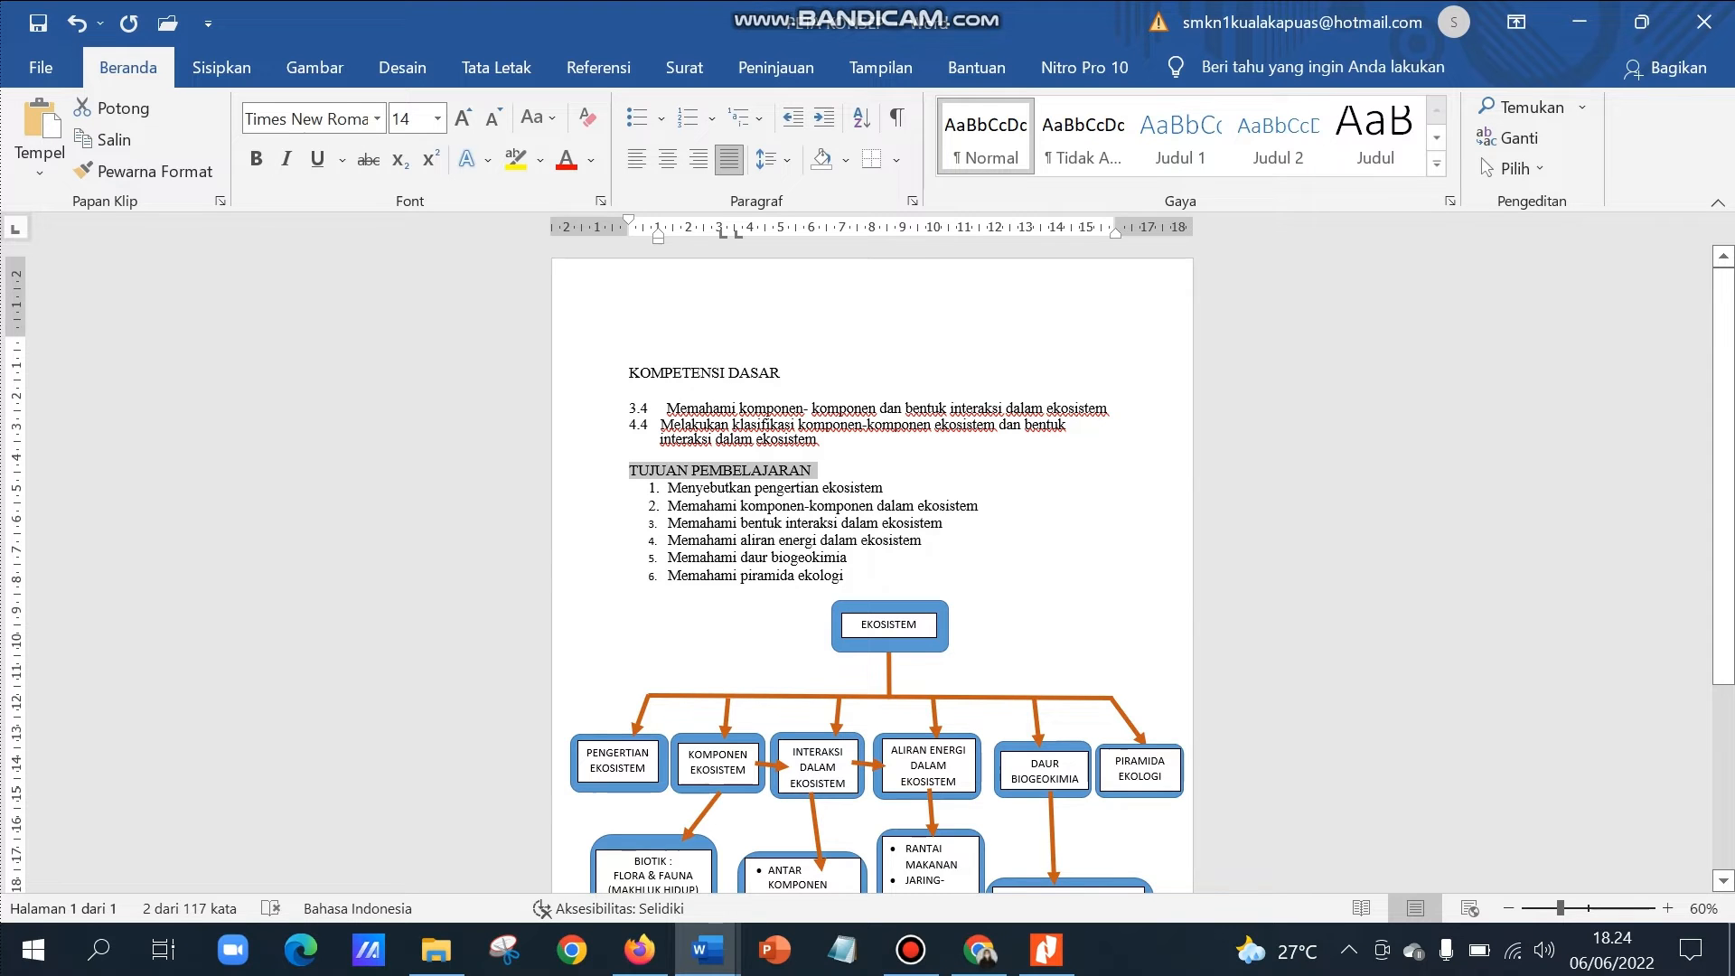
{"action": "left_click_drag", "start_coordinate": [668, 487], "coordinate": [849, 578]}
{"action": "key", "text": "ctrl+c"}
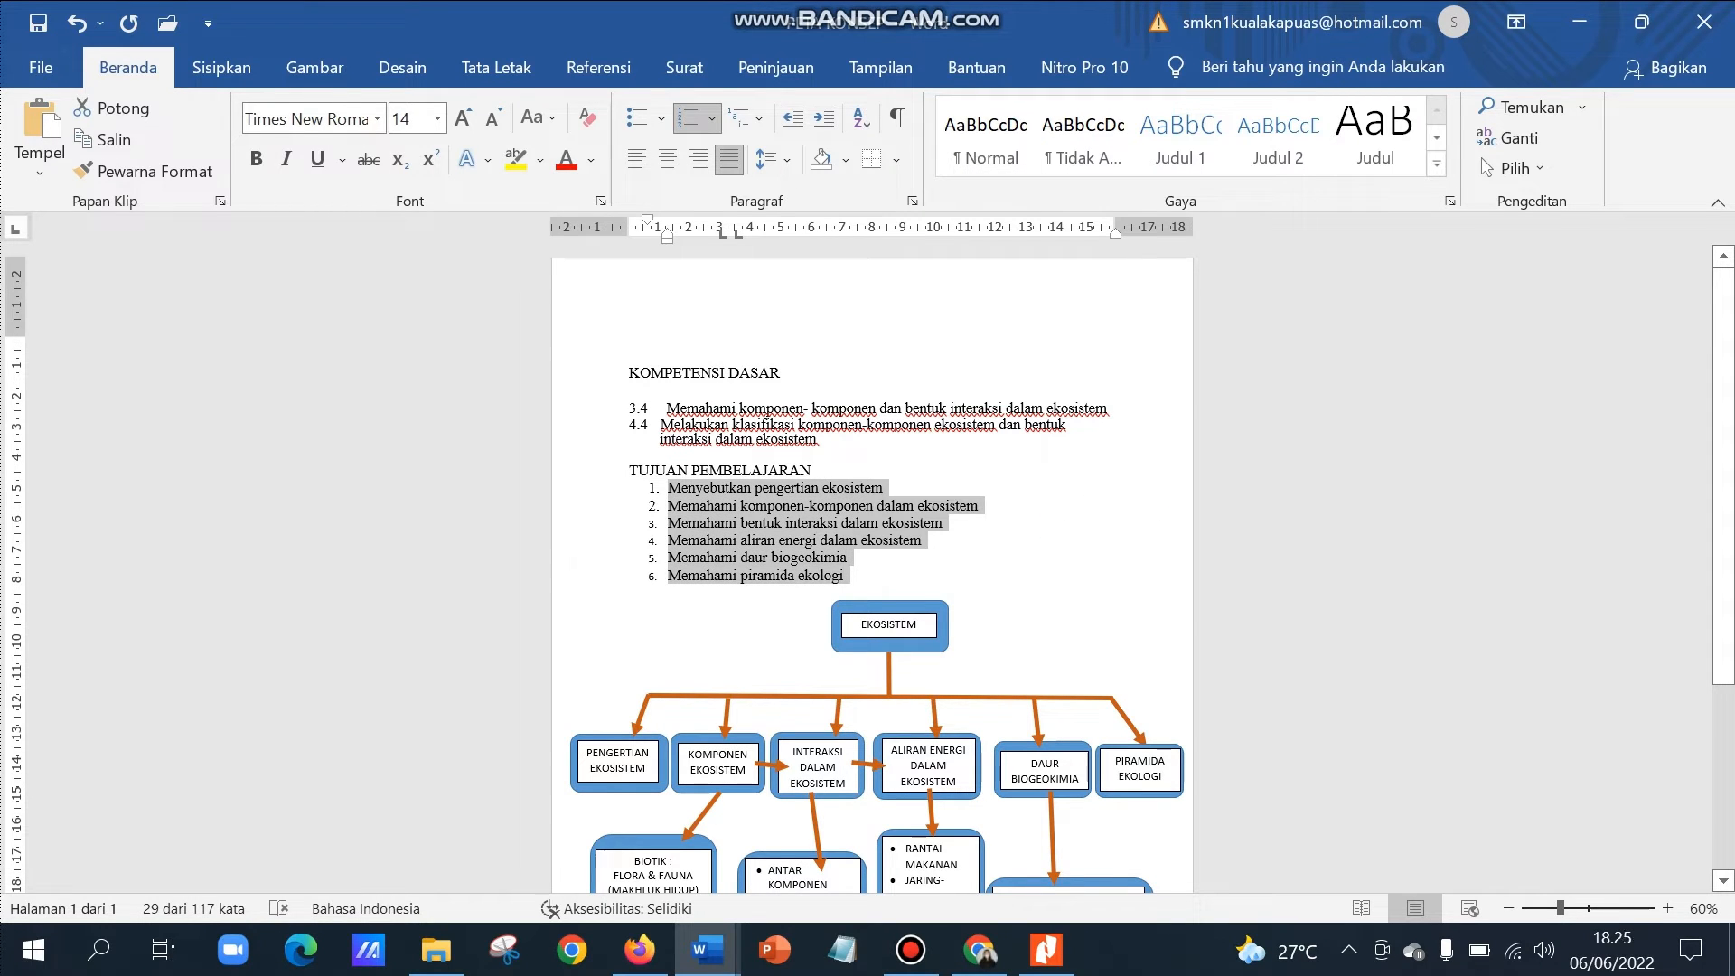
{"action": "left_click", "coordinate": [979, 950]}
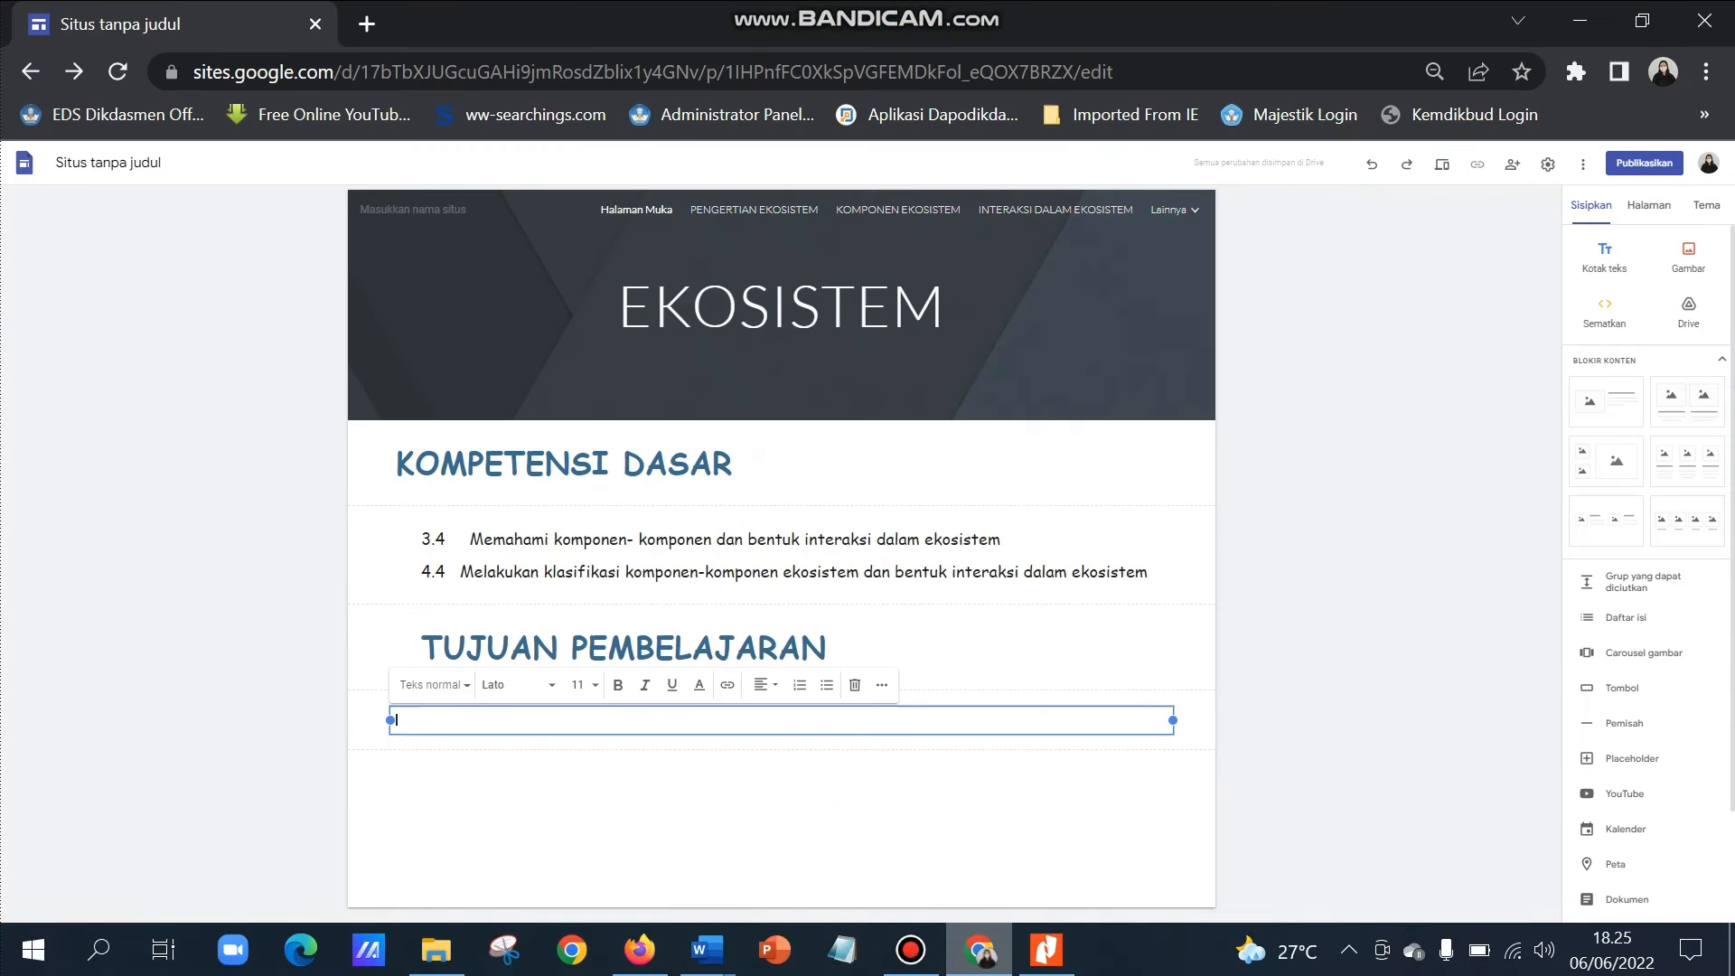
{"action": "key", "text": "ctrl+v"}
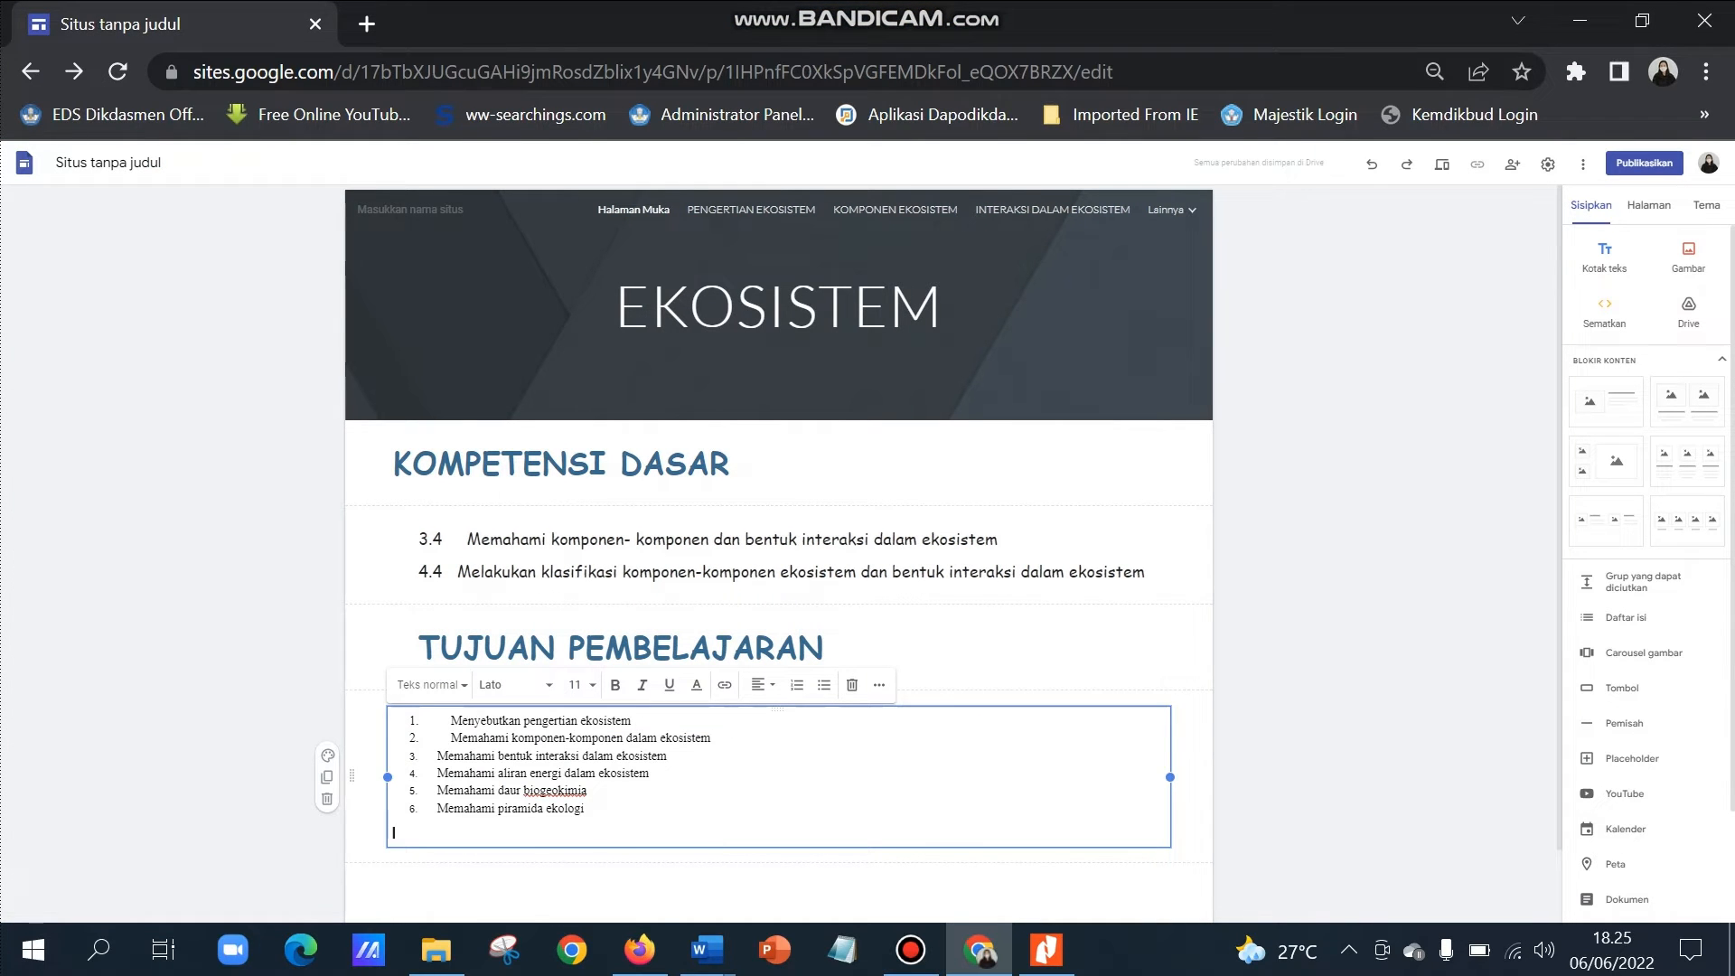
Try automatic numbering on the six pasted learning objectives and remove it again.
{"action": "key", "text": "shift+Down"}
{"action": "key", "text": "shift+Down"}
{"action": "key", "text": "shift+Down"}
{"action": "key", "text": "shift+Down"}
{"action": "key", "text": "shift+Down"}
{"action": "key", "text": "shift+Down"}
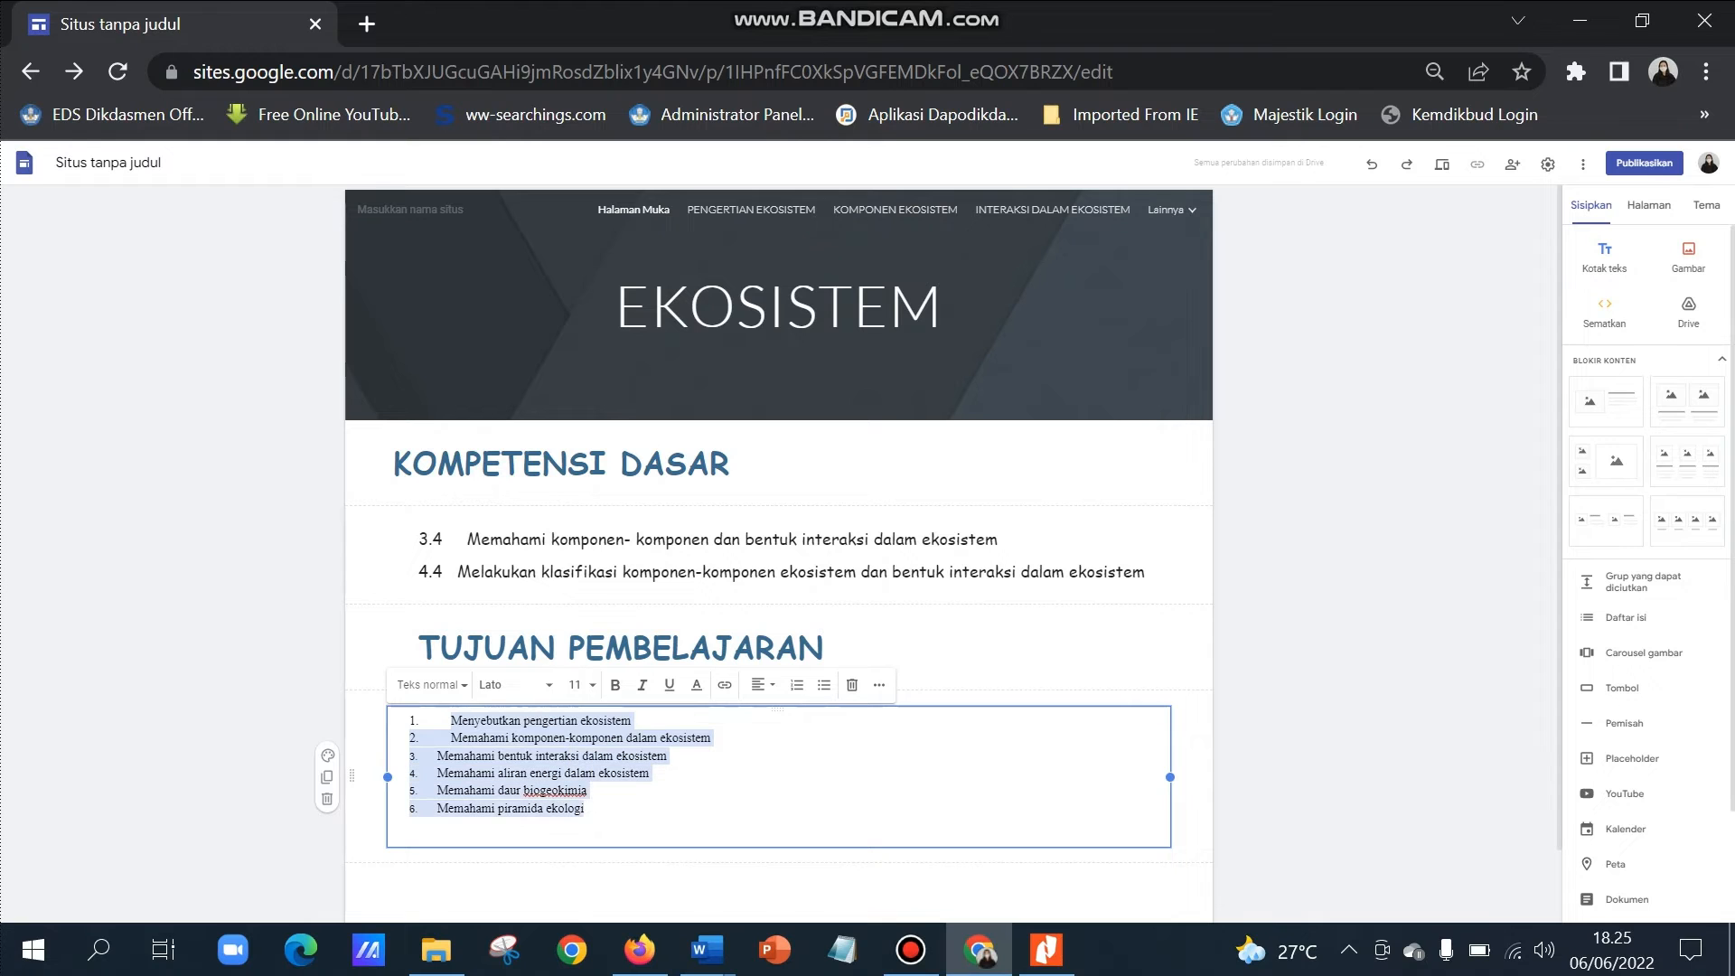
{"action": "left_click_drag", "start_coordinate": [409, 720], "coordinate": [585, 809]}
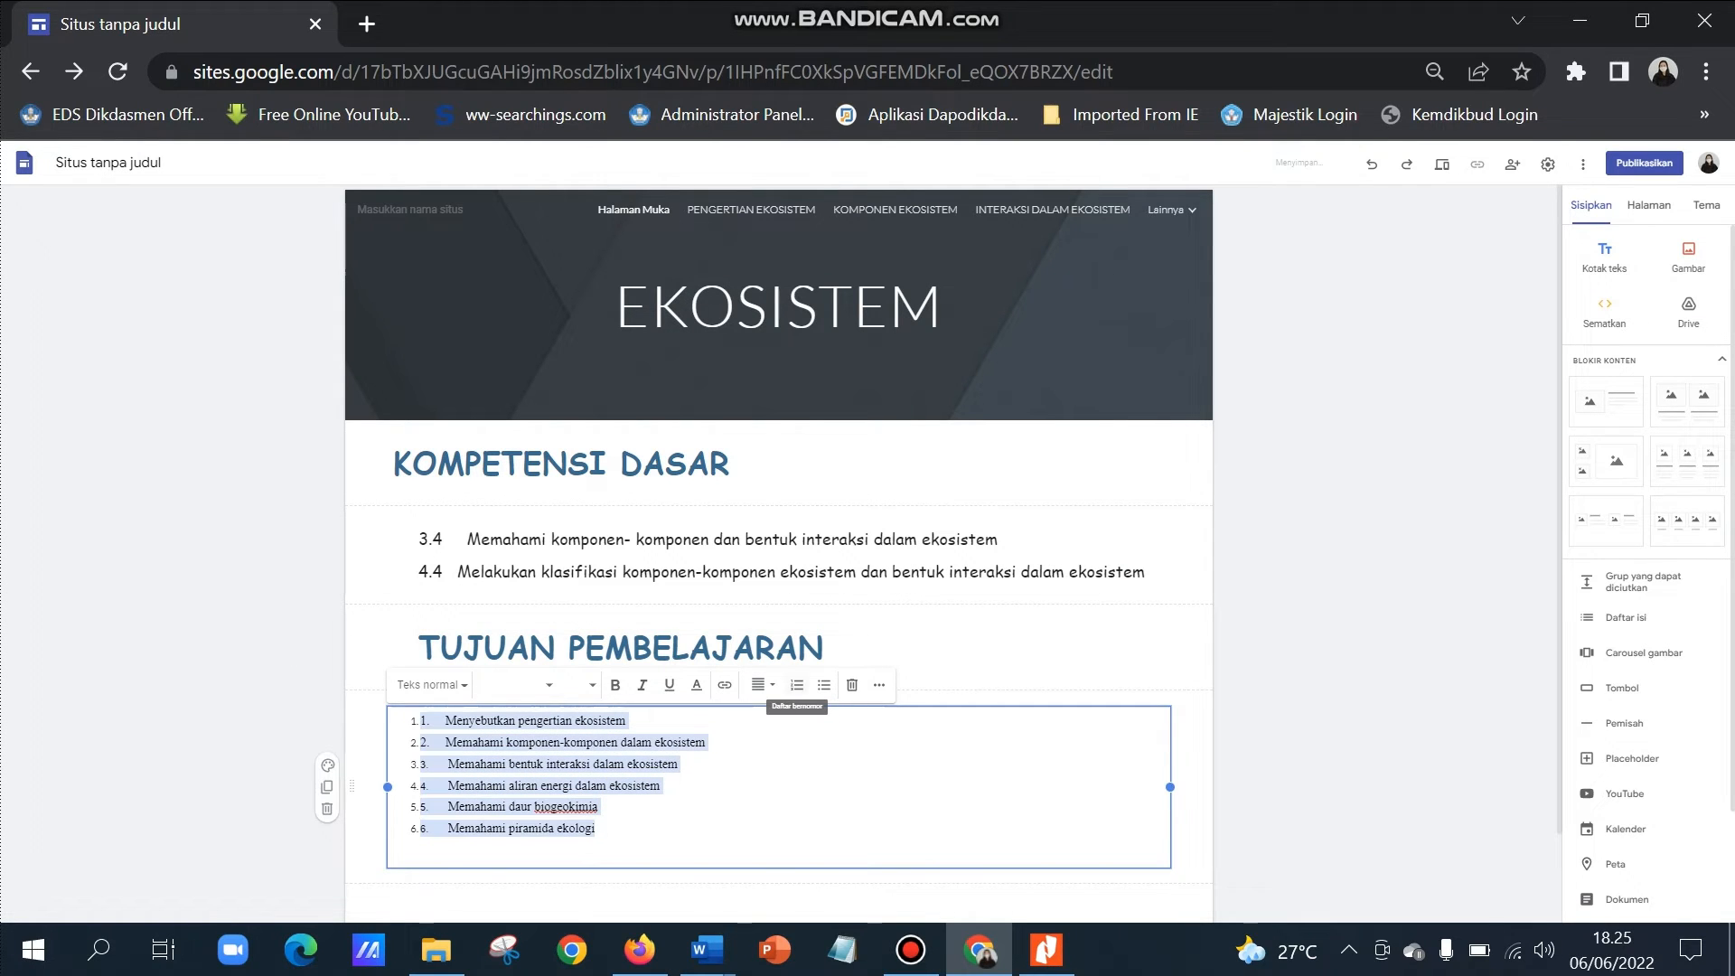
{"action": "left_click", "coordinate": [796, 685]}
{"action": "left_click", "coordinate": [796, 685]}
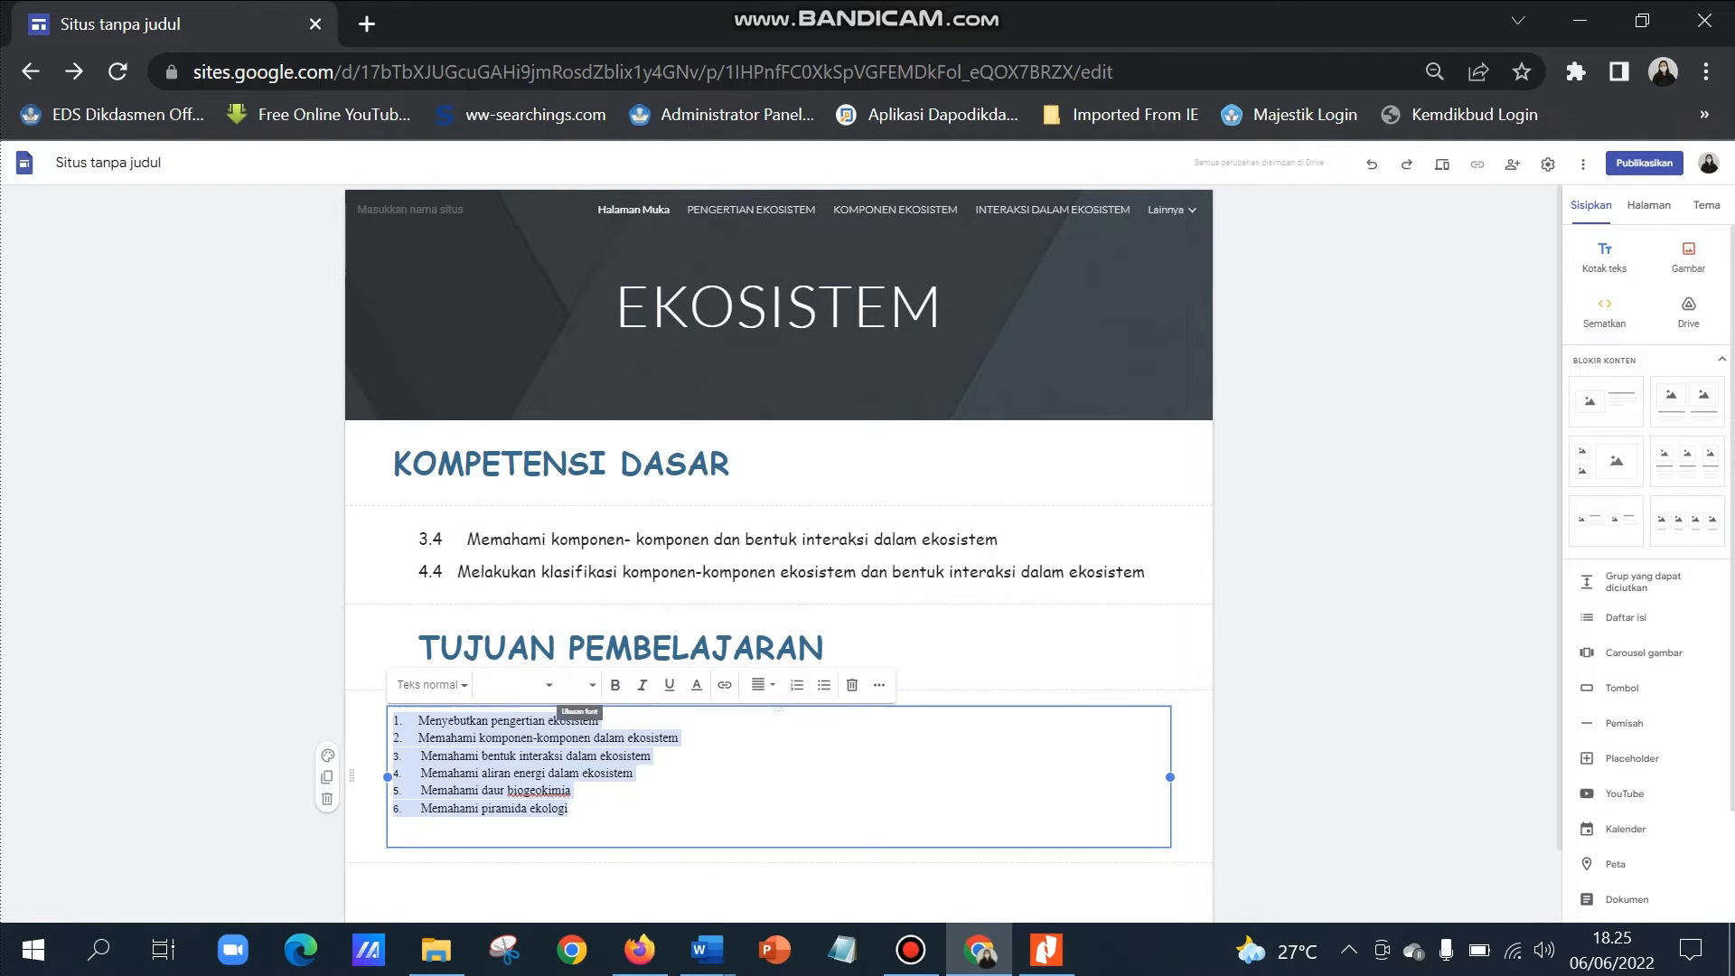
Set the six learning objectives to Comic Sans MS at size 18.
{"action": "left_click", "coordinate": [510, 685]}
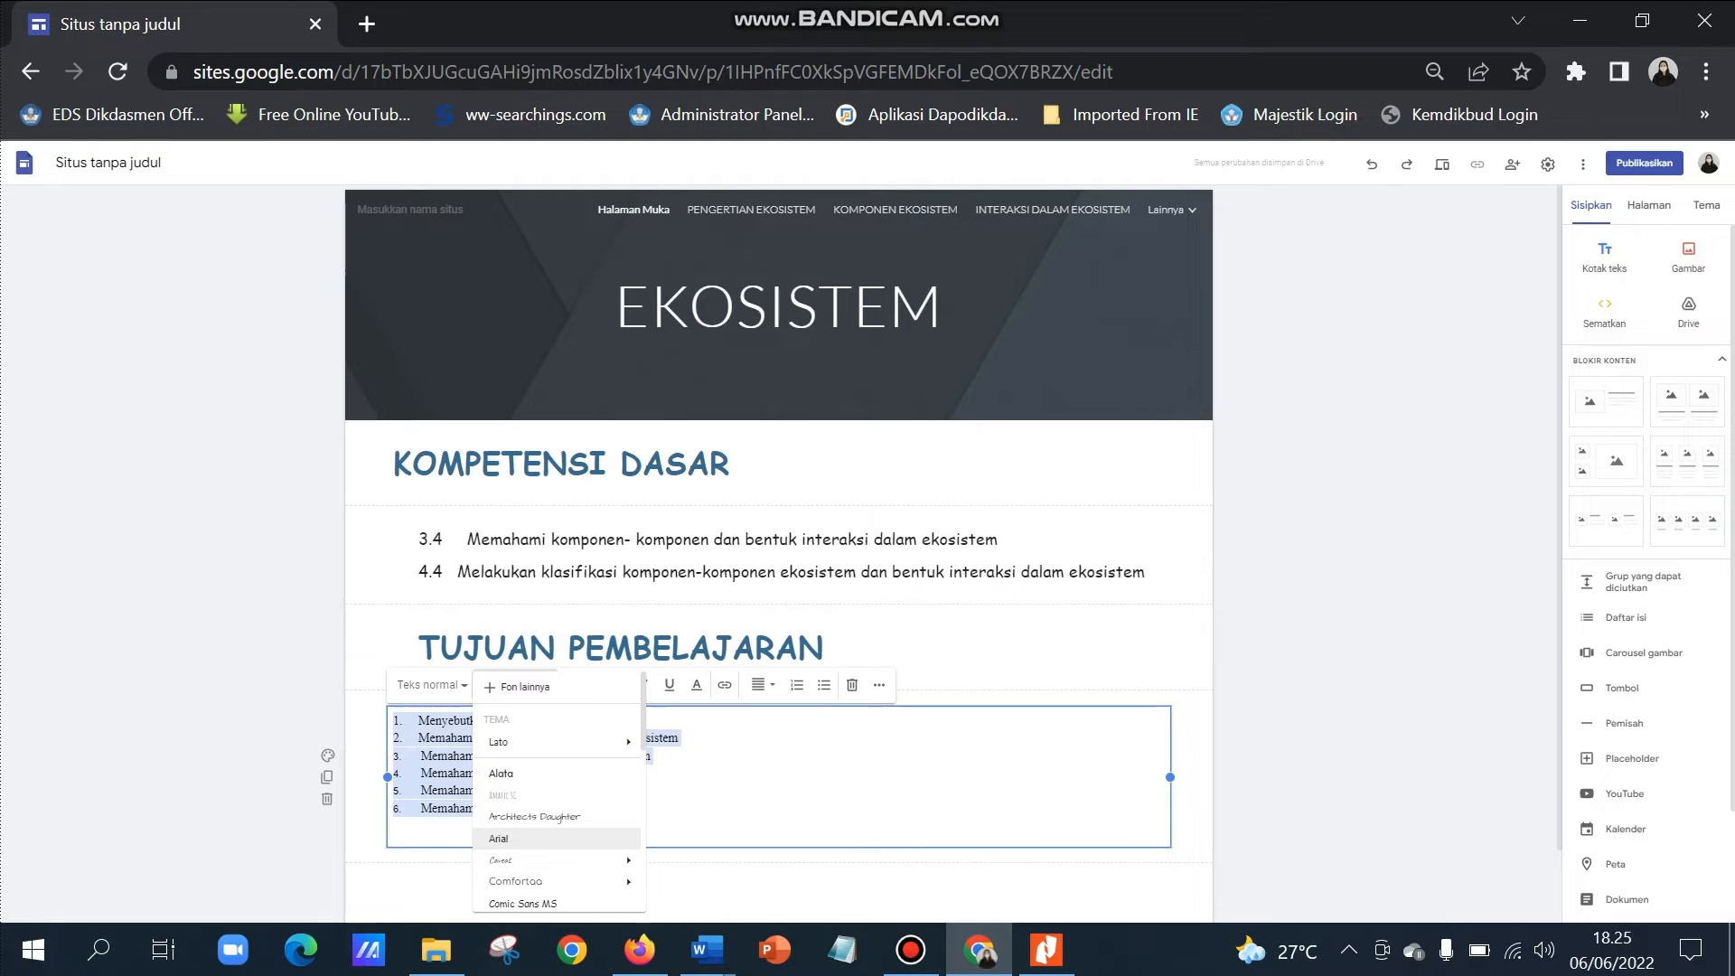
{"action": "mouse_move", "coordinate": [542, 860]}
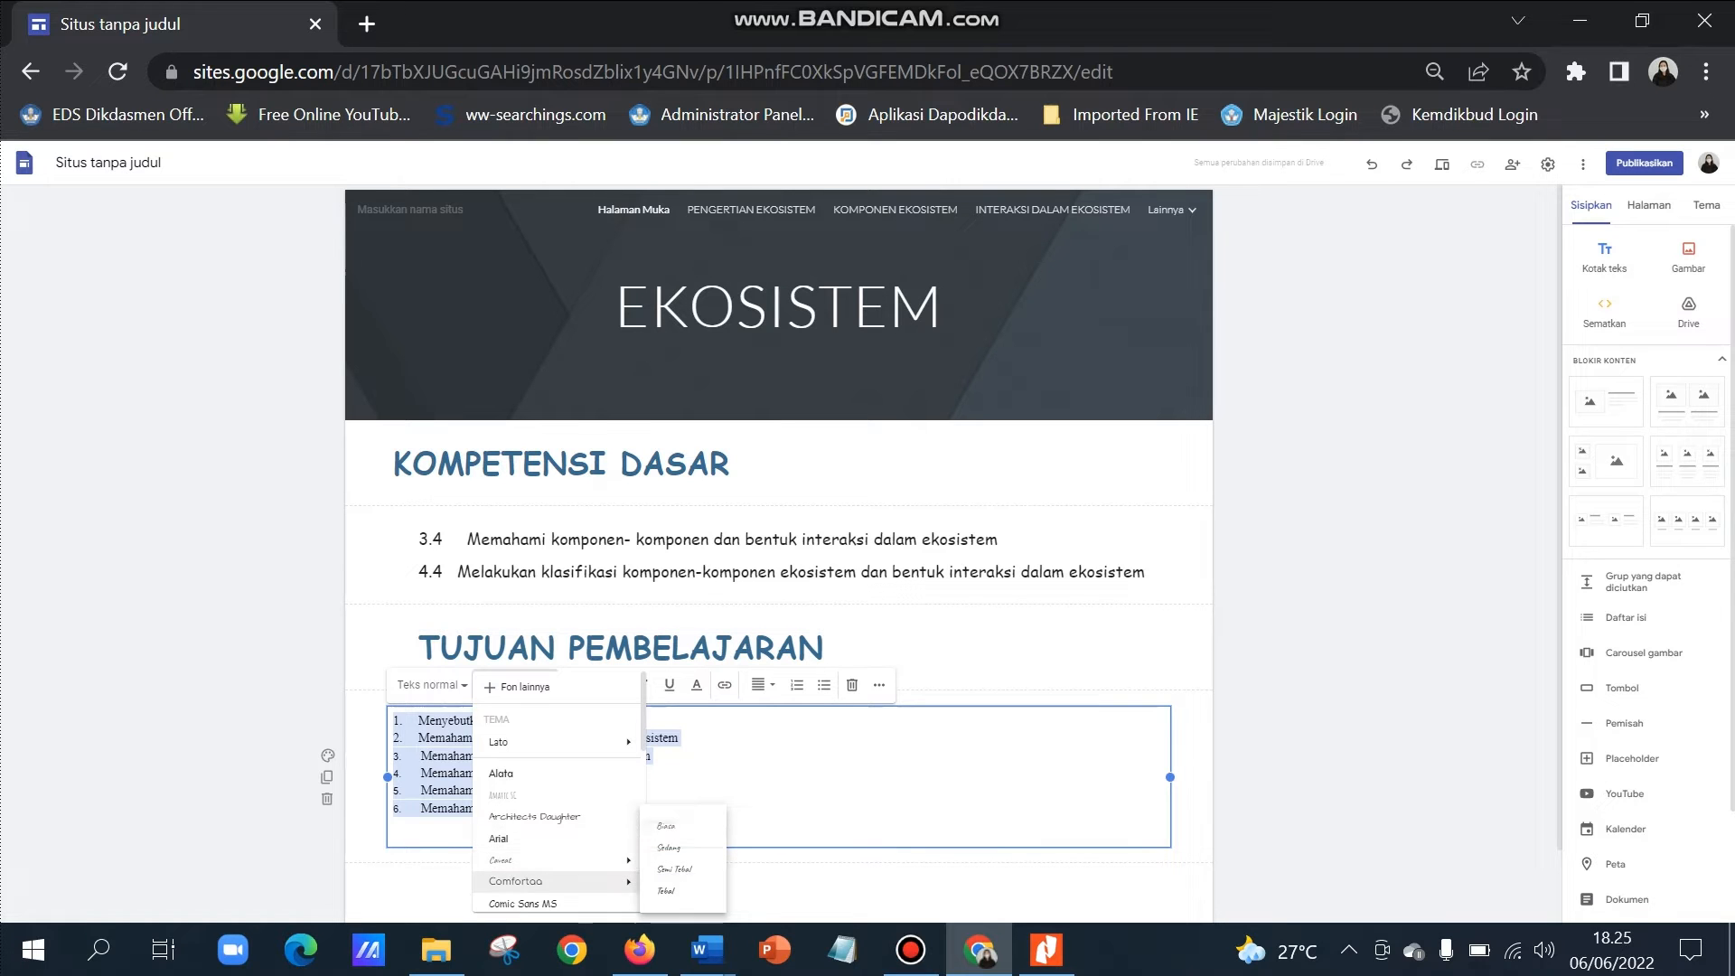
{"action": "left_click", "coordinate": [524, 903]}
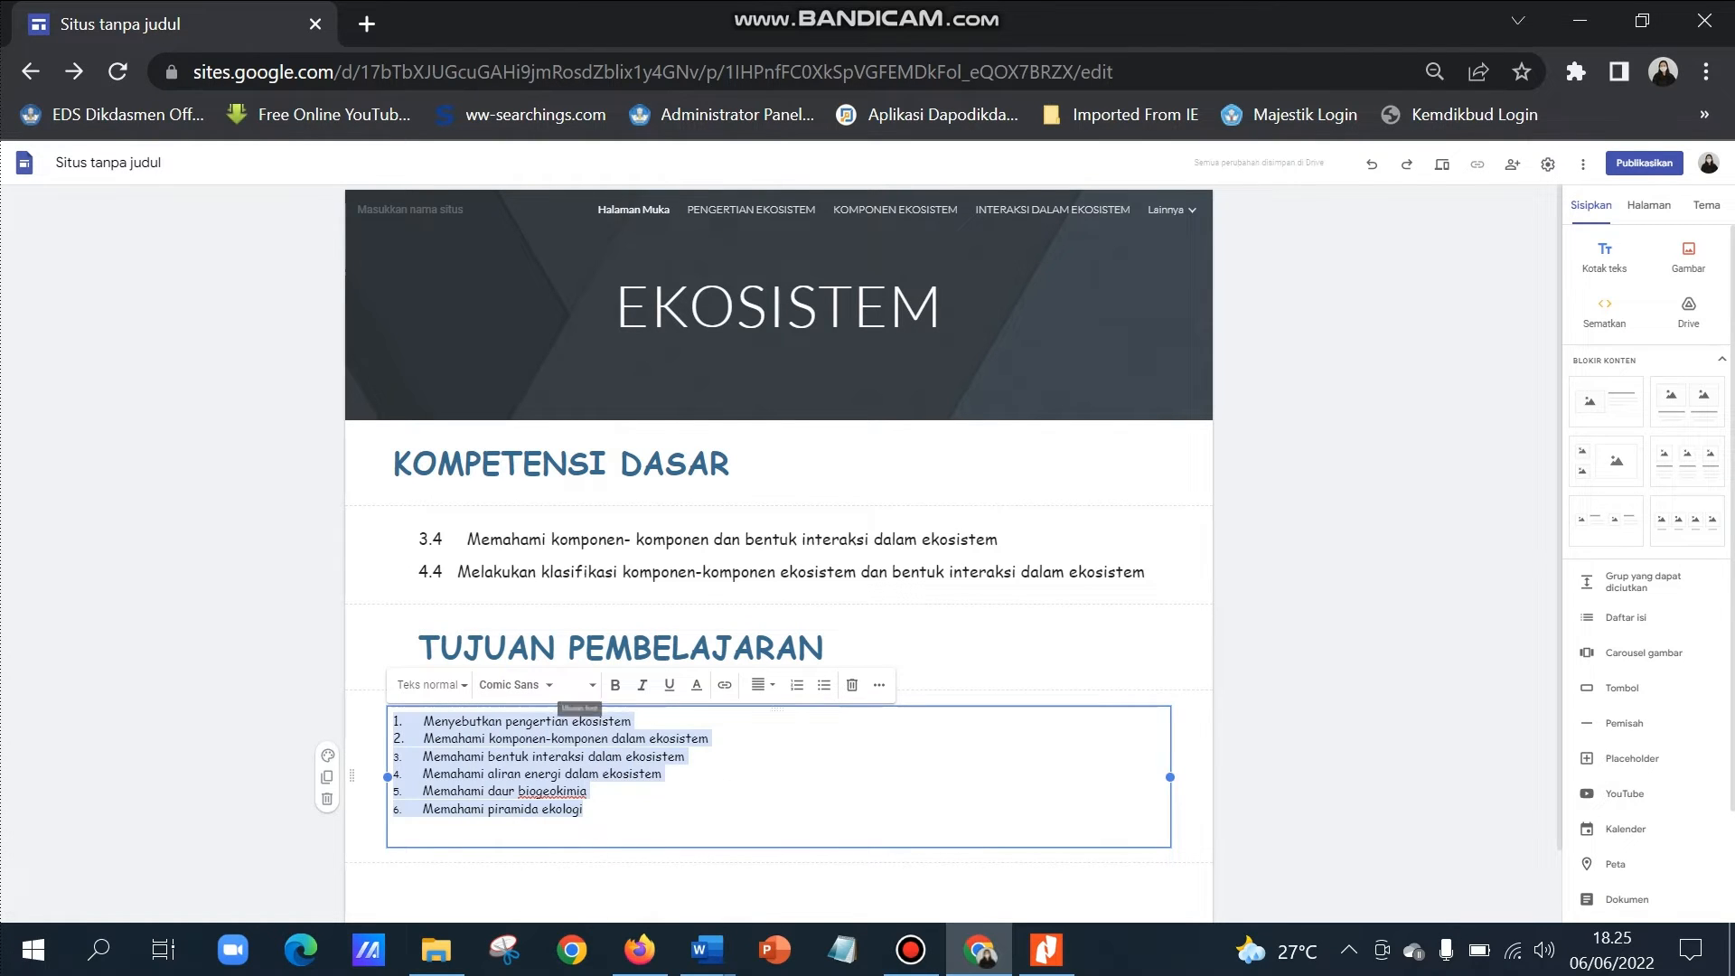
{"action": "left_click", "coordinate": [583, 685]}
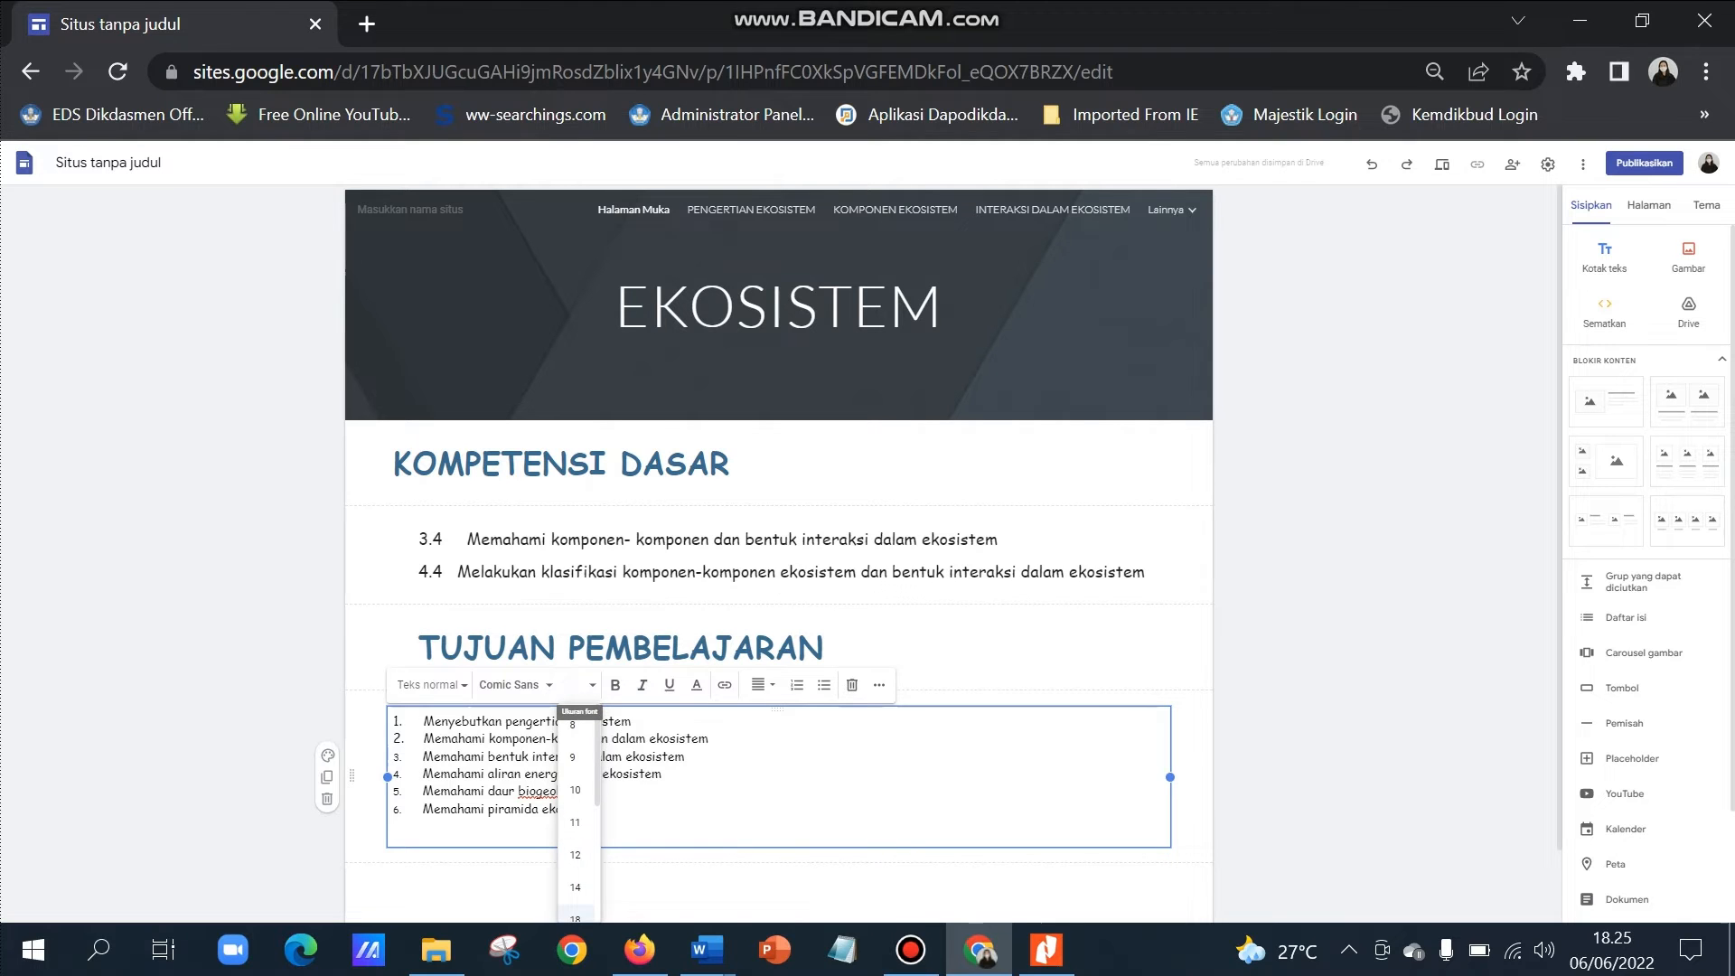
{"action": "left_click", "coordinate": [575, 917]}
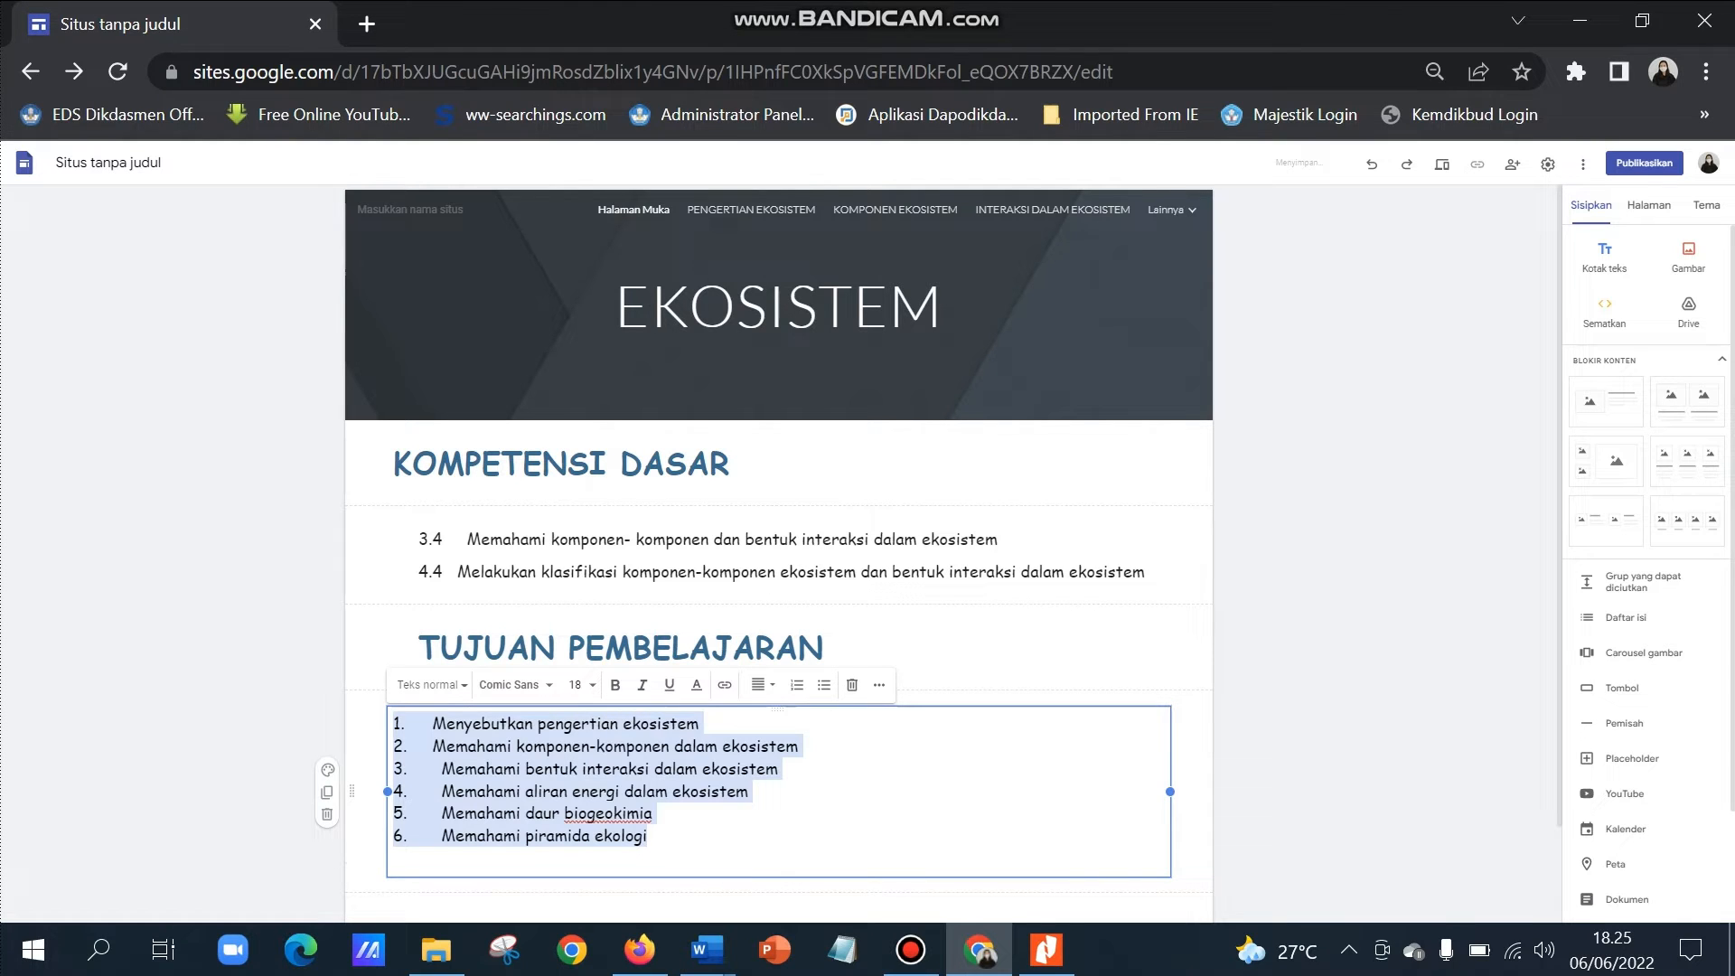
Set the home page's EKOSISTEM header title to Comic Sans MS and make it bold.
{"action": "left_click", "coordinate": [1310, 651]}
{"action": "left_click", "coordinate": [889, 307]}
{"action": "left_click_drag", "start_coordinate": [948, 307], "coordinate": [614, 307]}
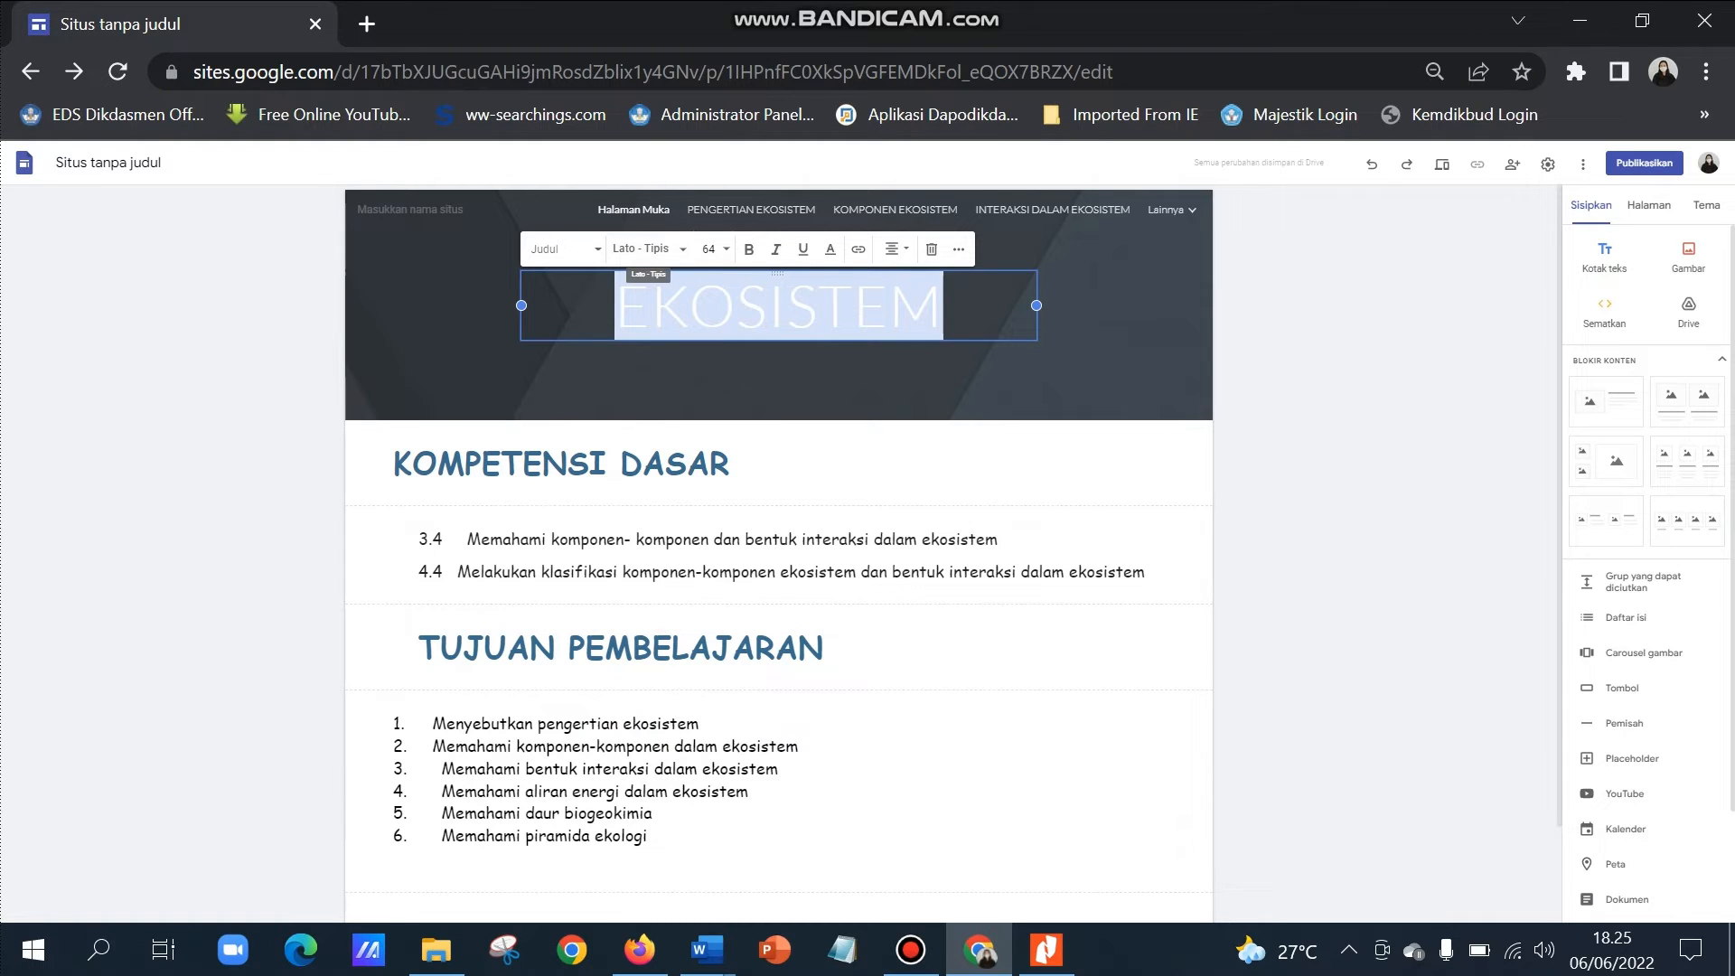
{"action": "left_click", "coordinate": [646, 249]}
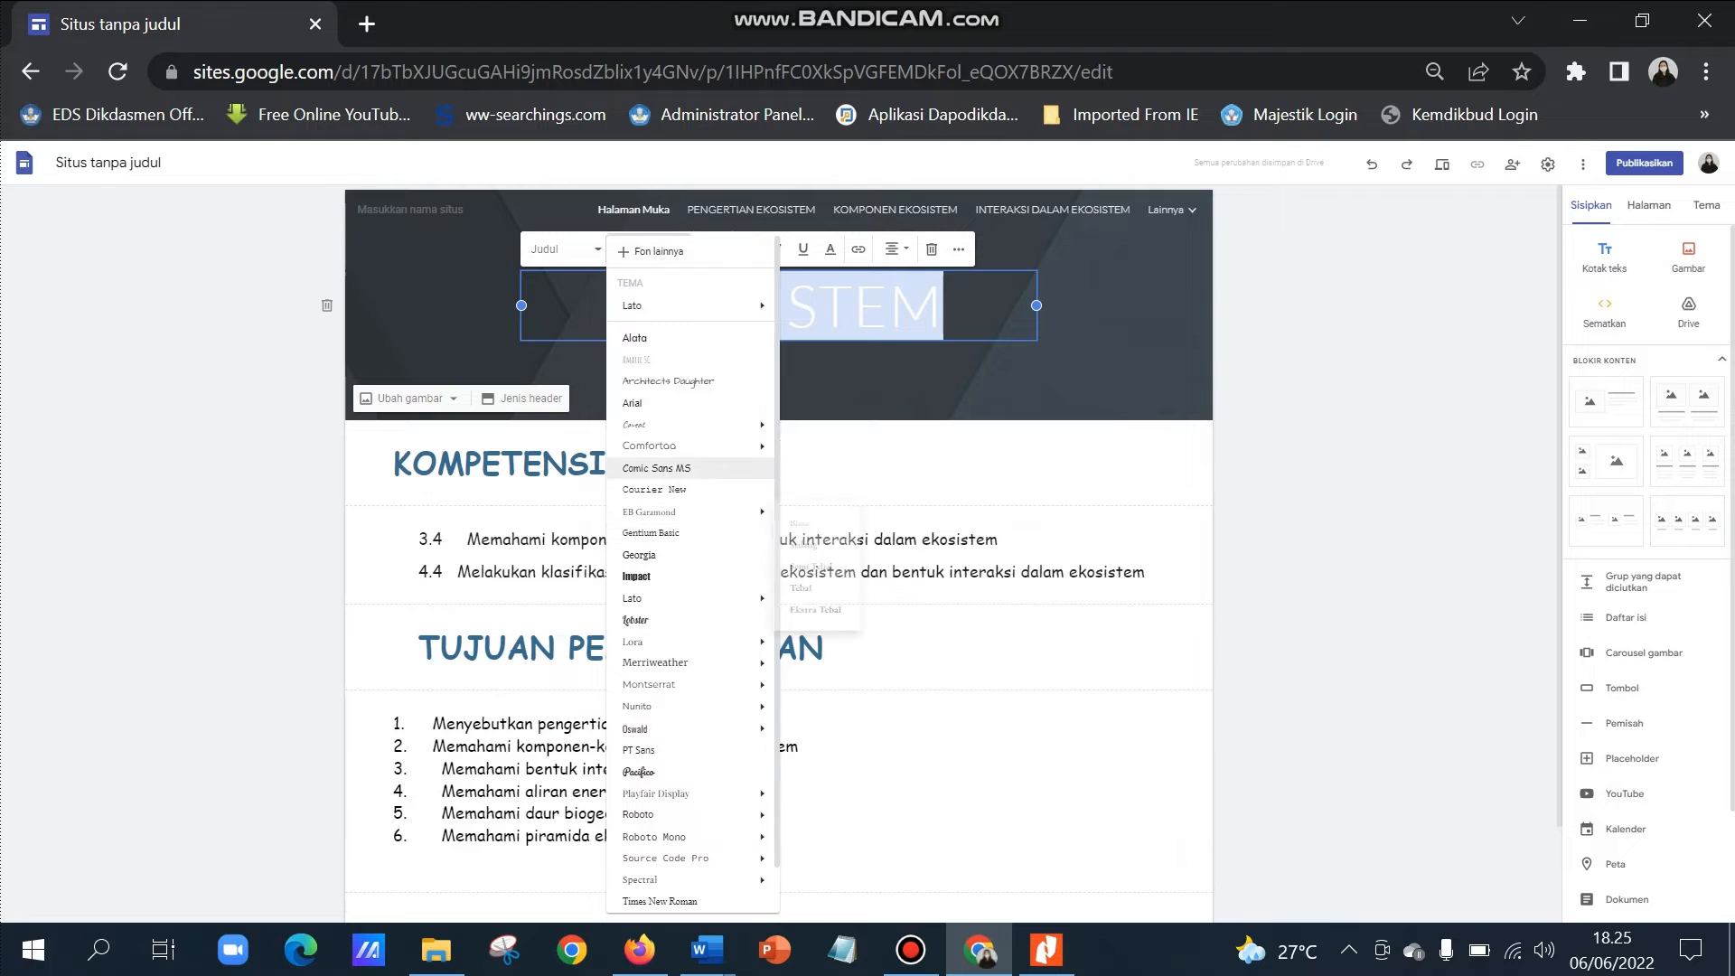
{"action": "left_click", "coordinate": [656, 468]}
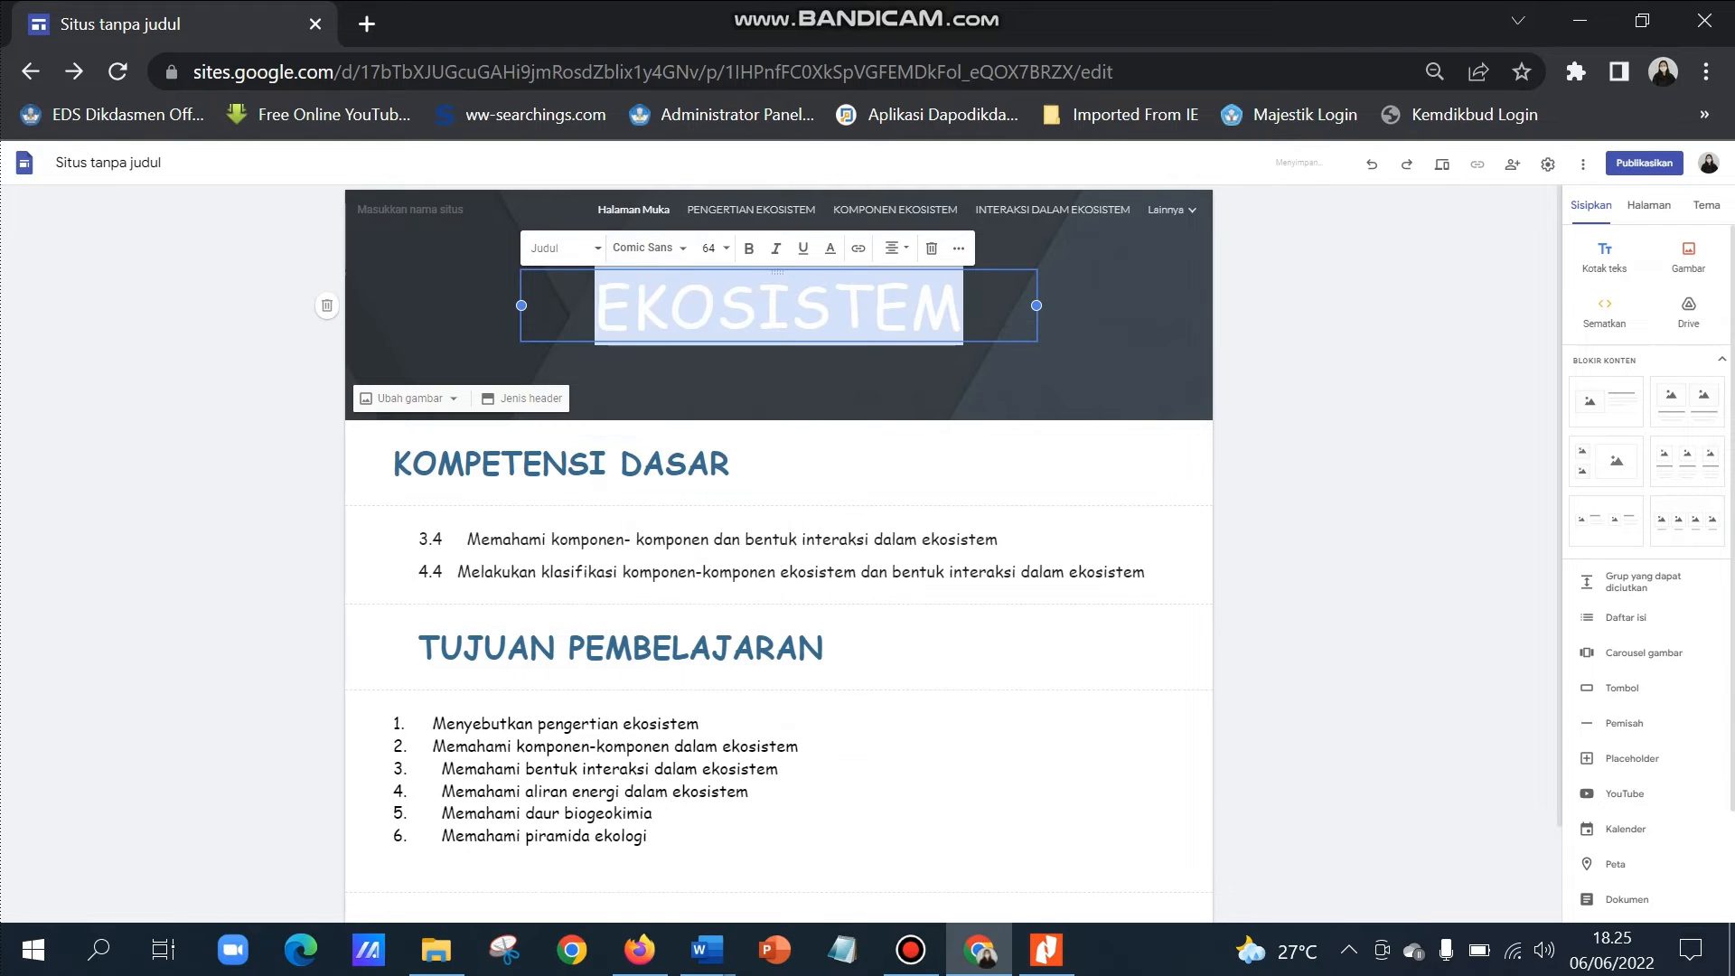
{"action": "left_click", "coordinate": [749, 249]}
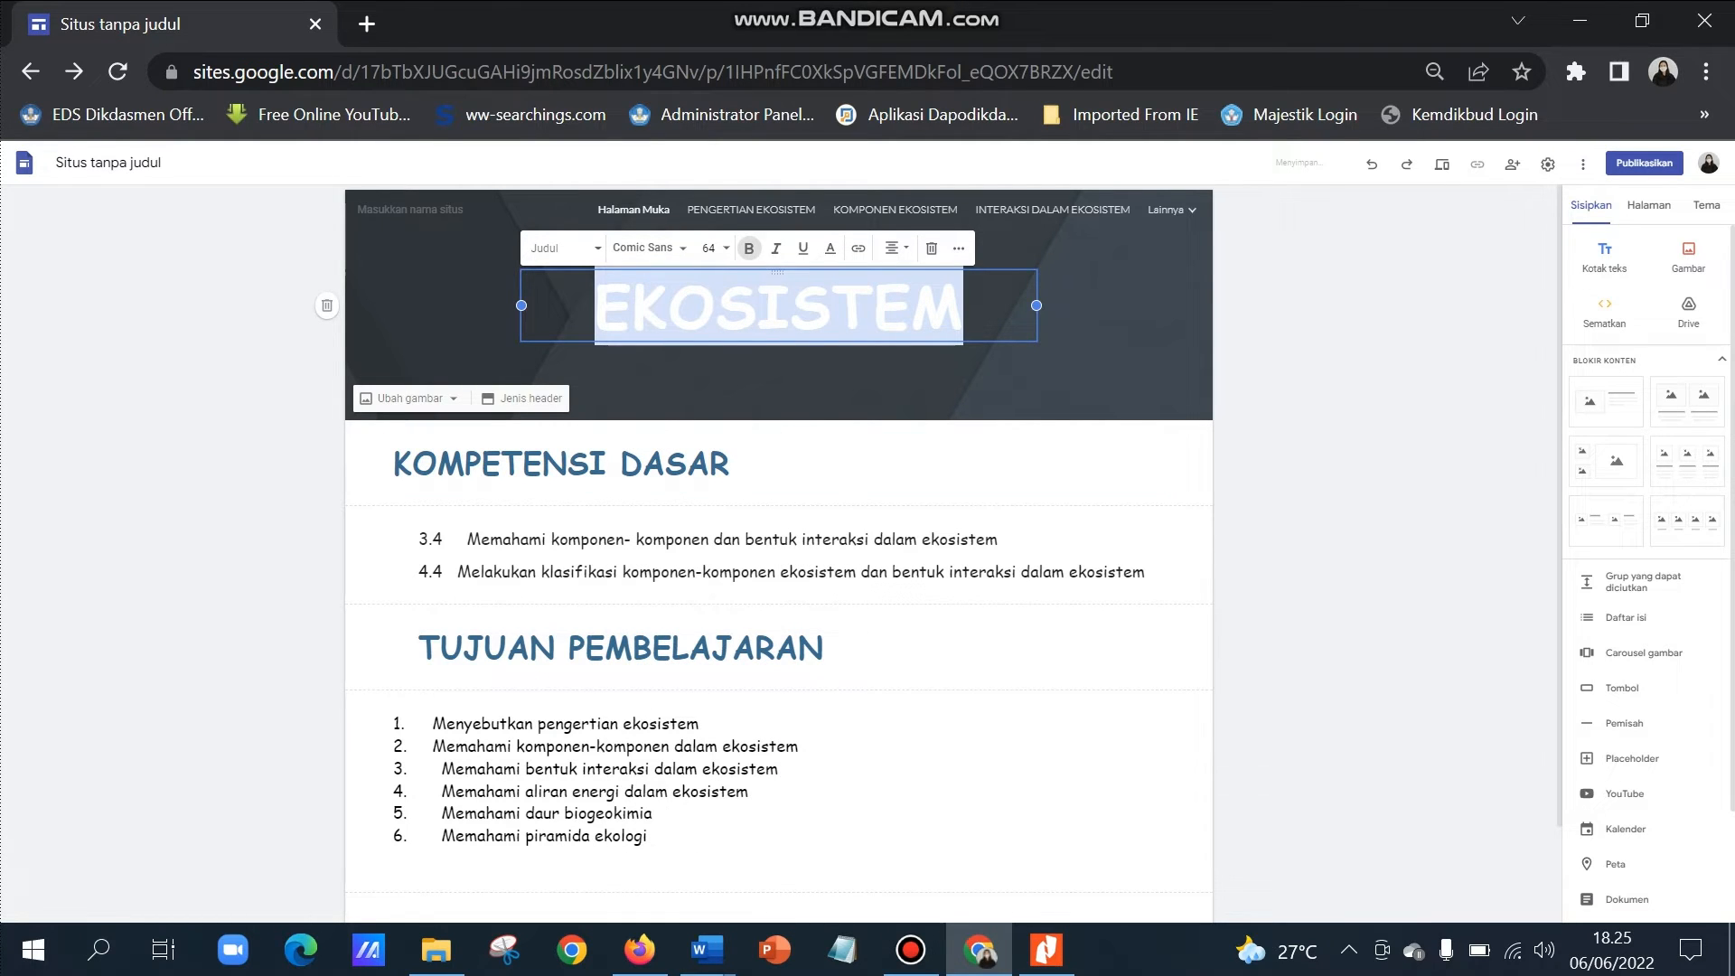
{"action": "left_click", "coordinate": [913, 379]}
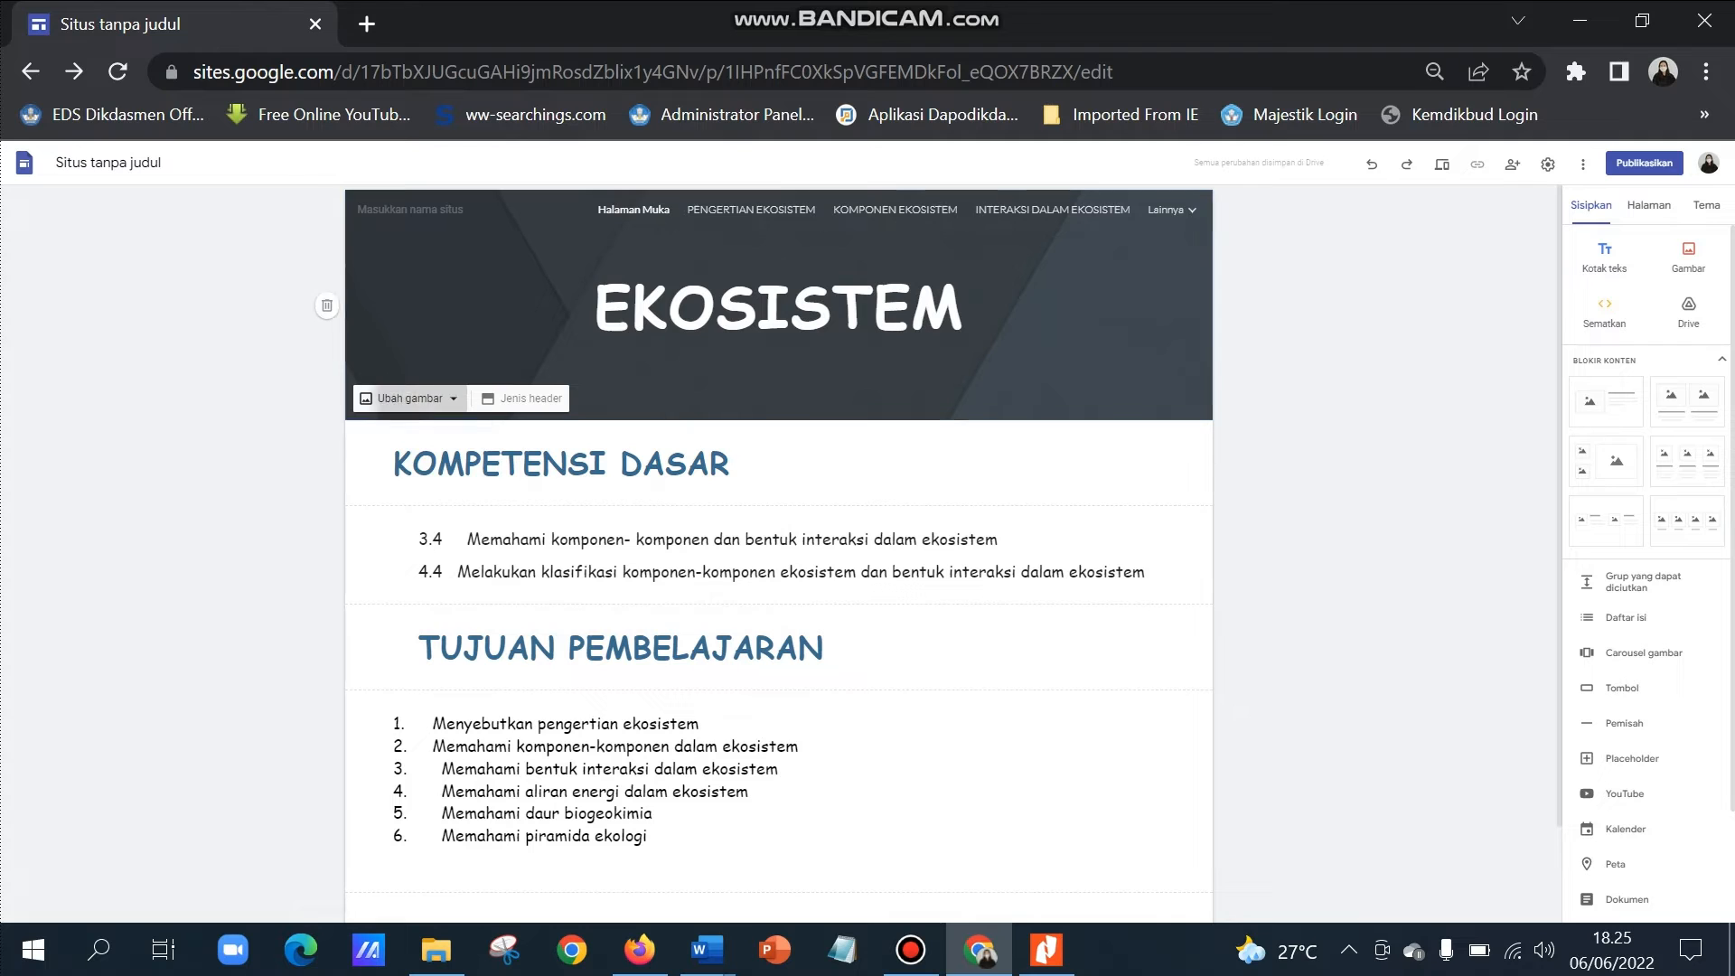
Open the image picker for the home page header and search Google for EKOSISTEM.
{"action": "left_click", "coordinate": [409, 398]}
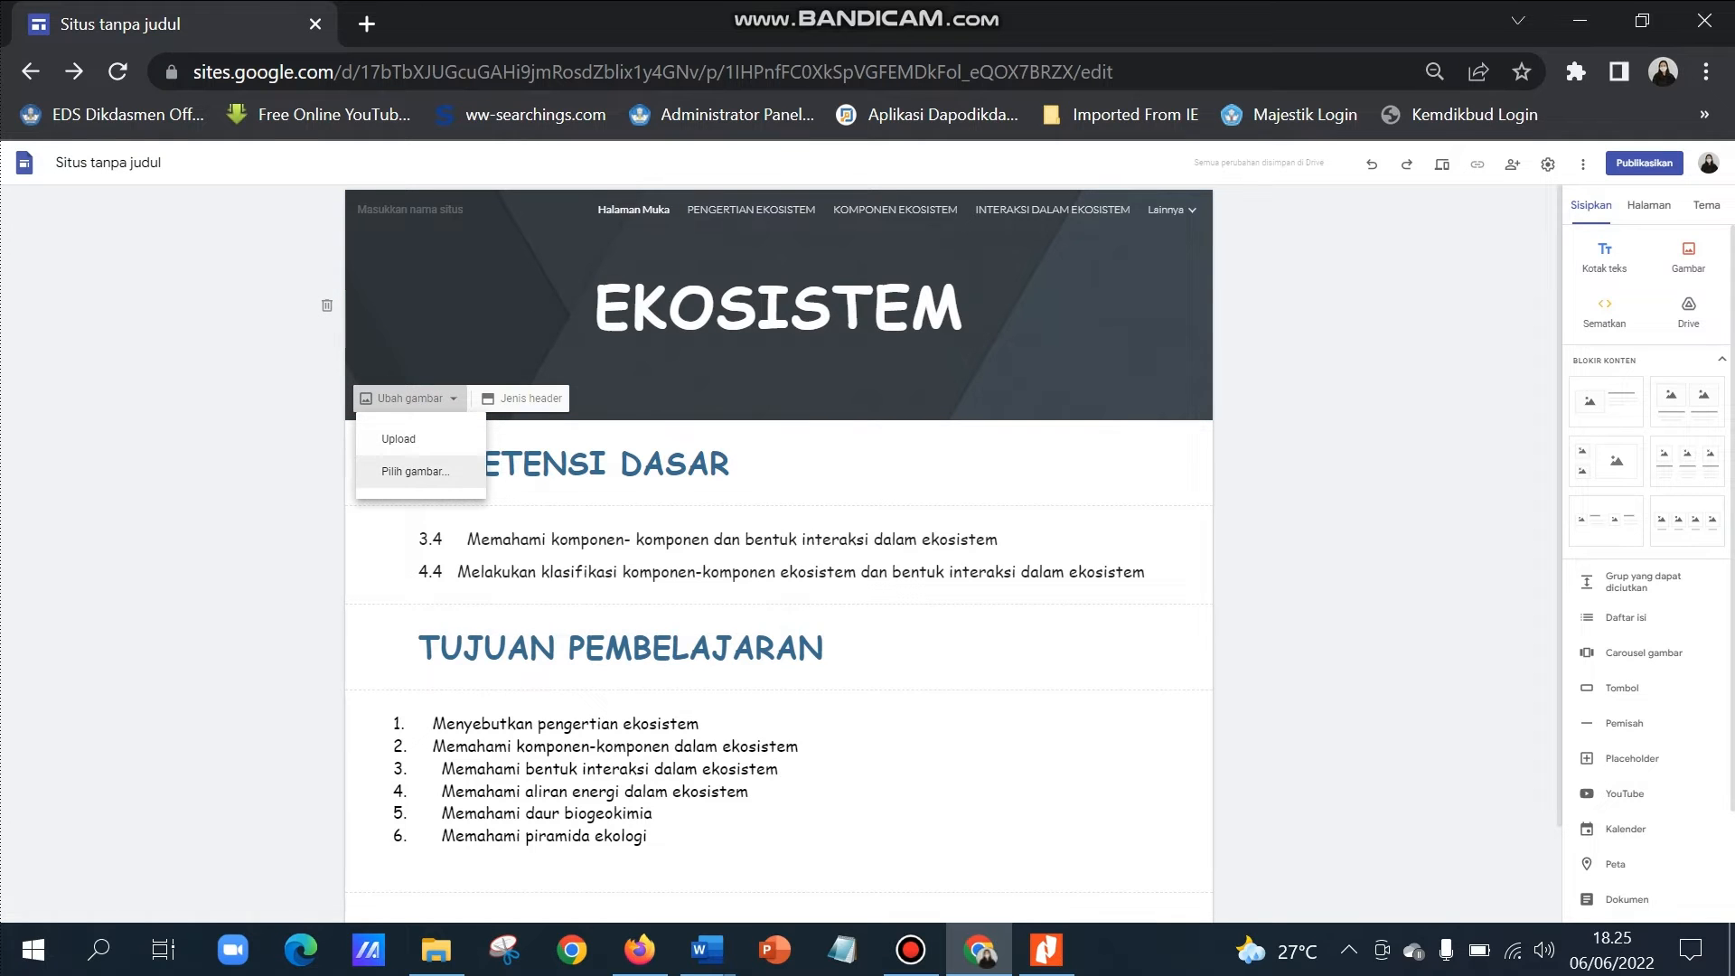
{"action": "left_click", "coordinate": [415, 471]}
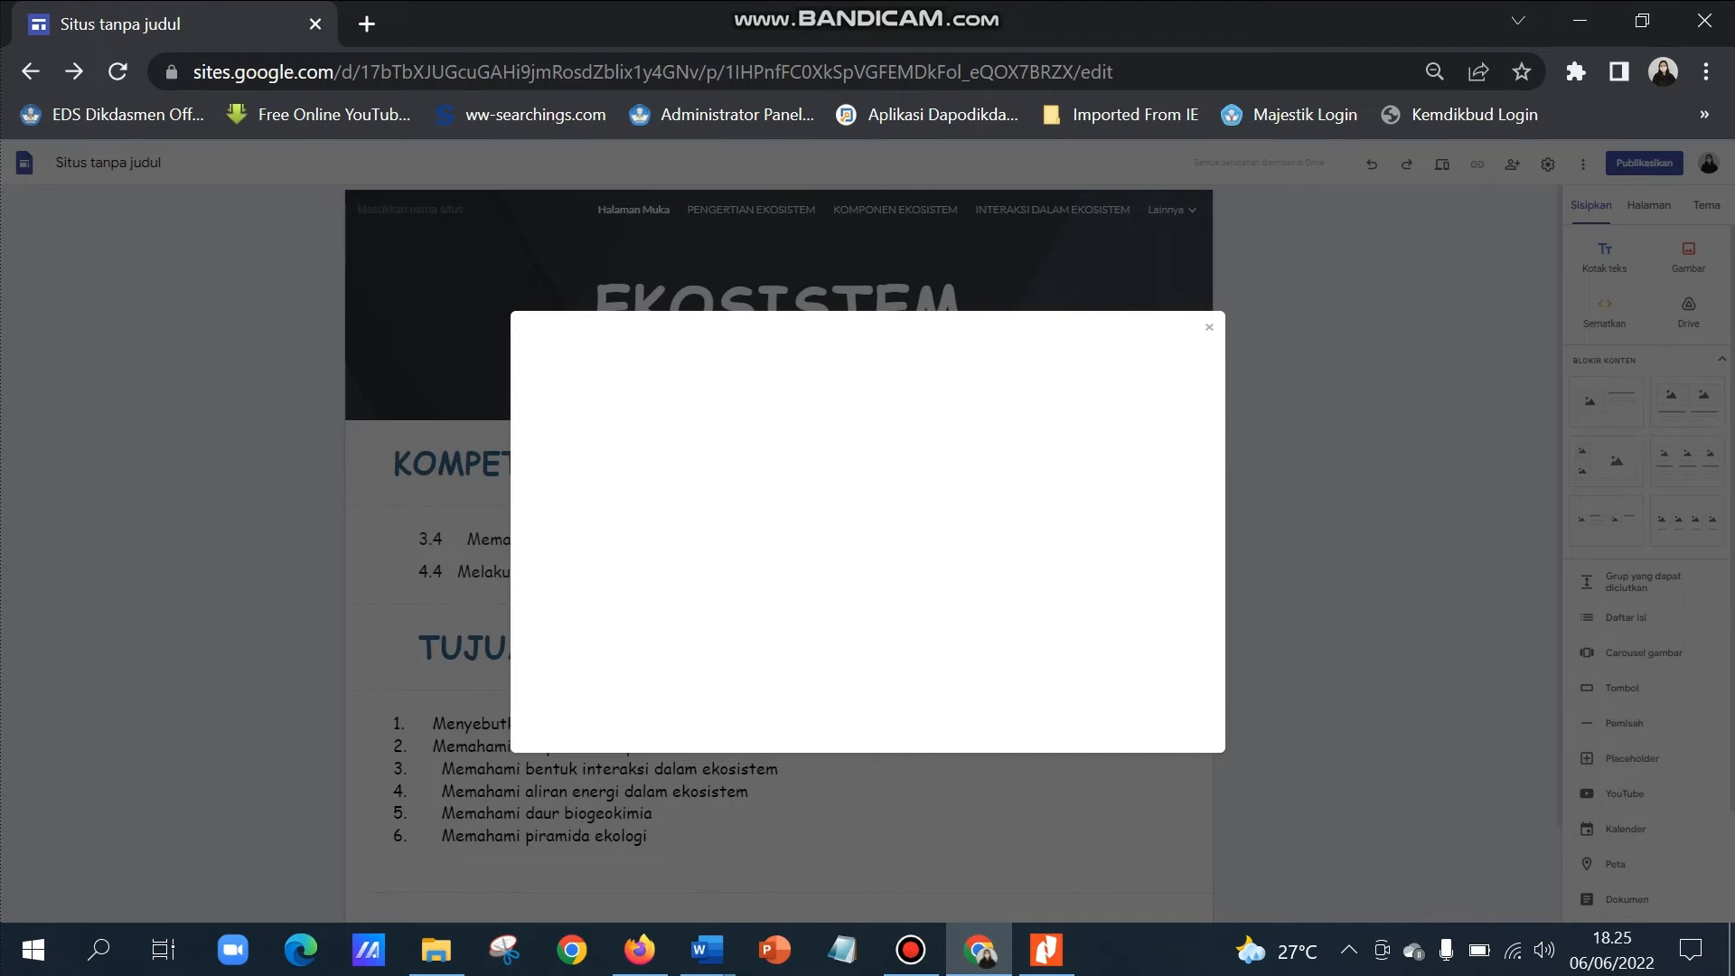
{"action": "left_click", "coordinate": [679, 366]}
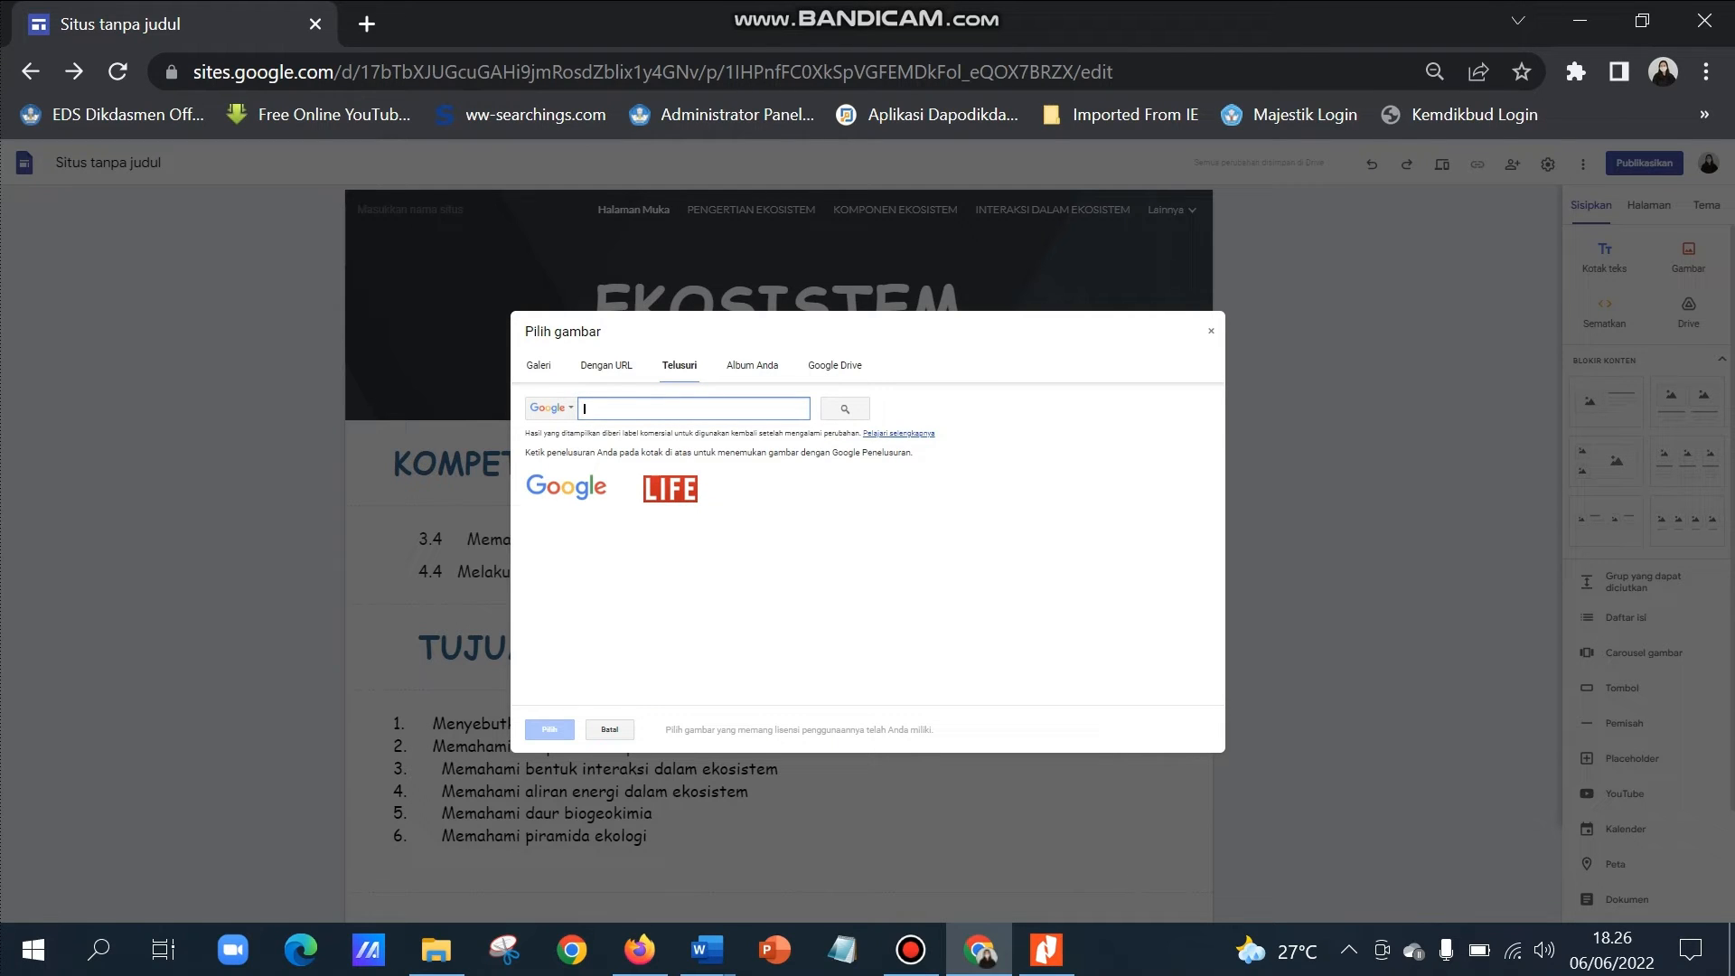
{"action": "type", "text": "Ek"}
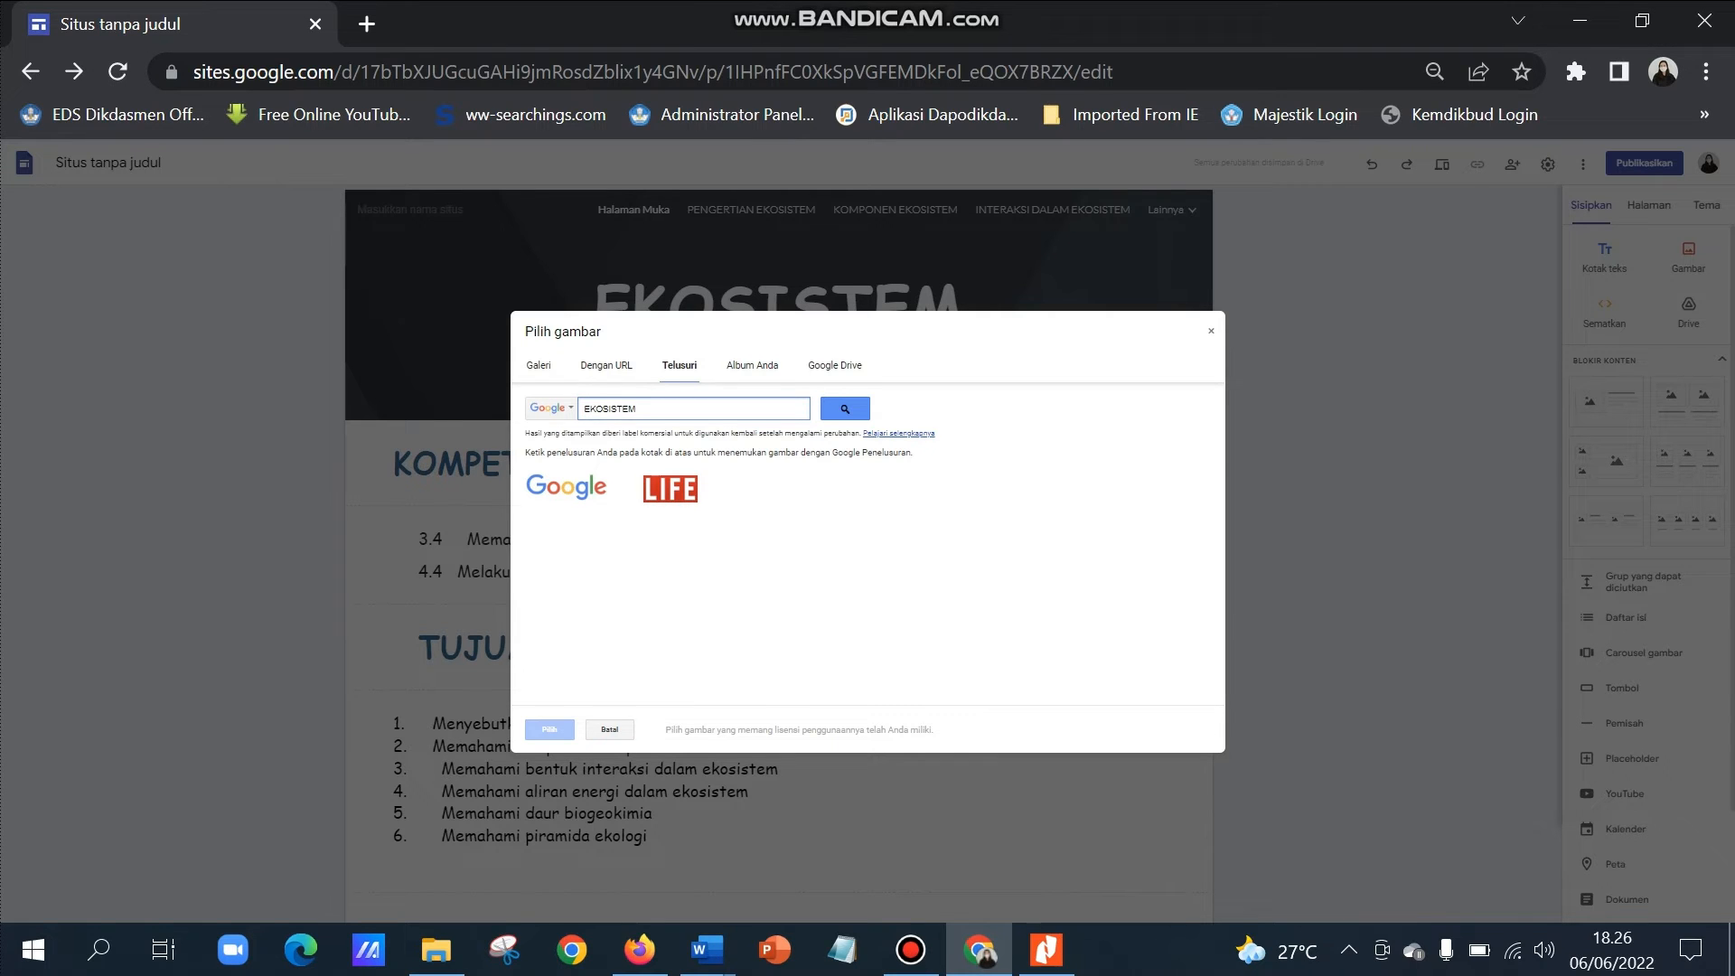
{"action": "key", "text": "Return"}
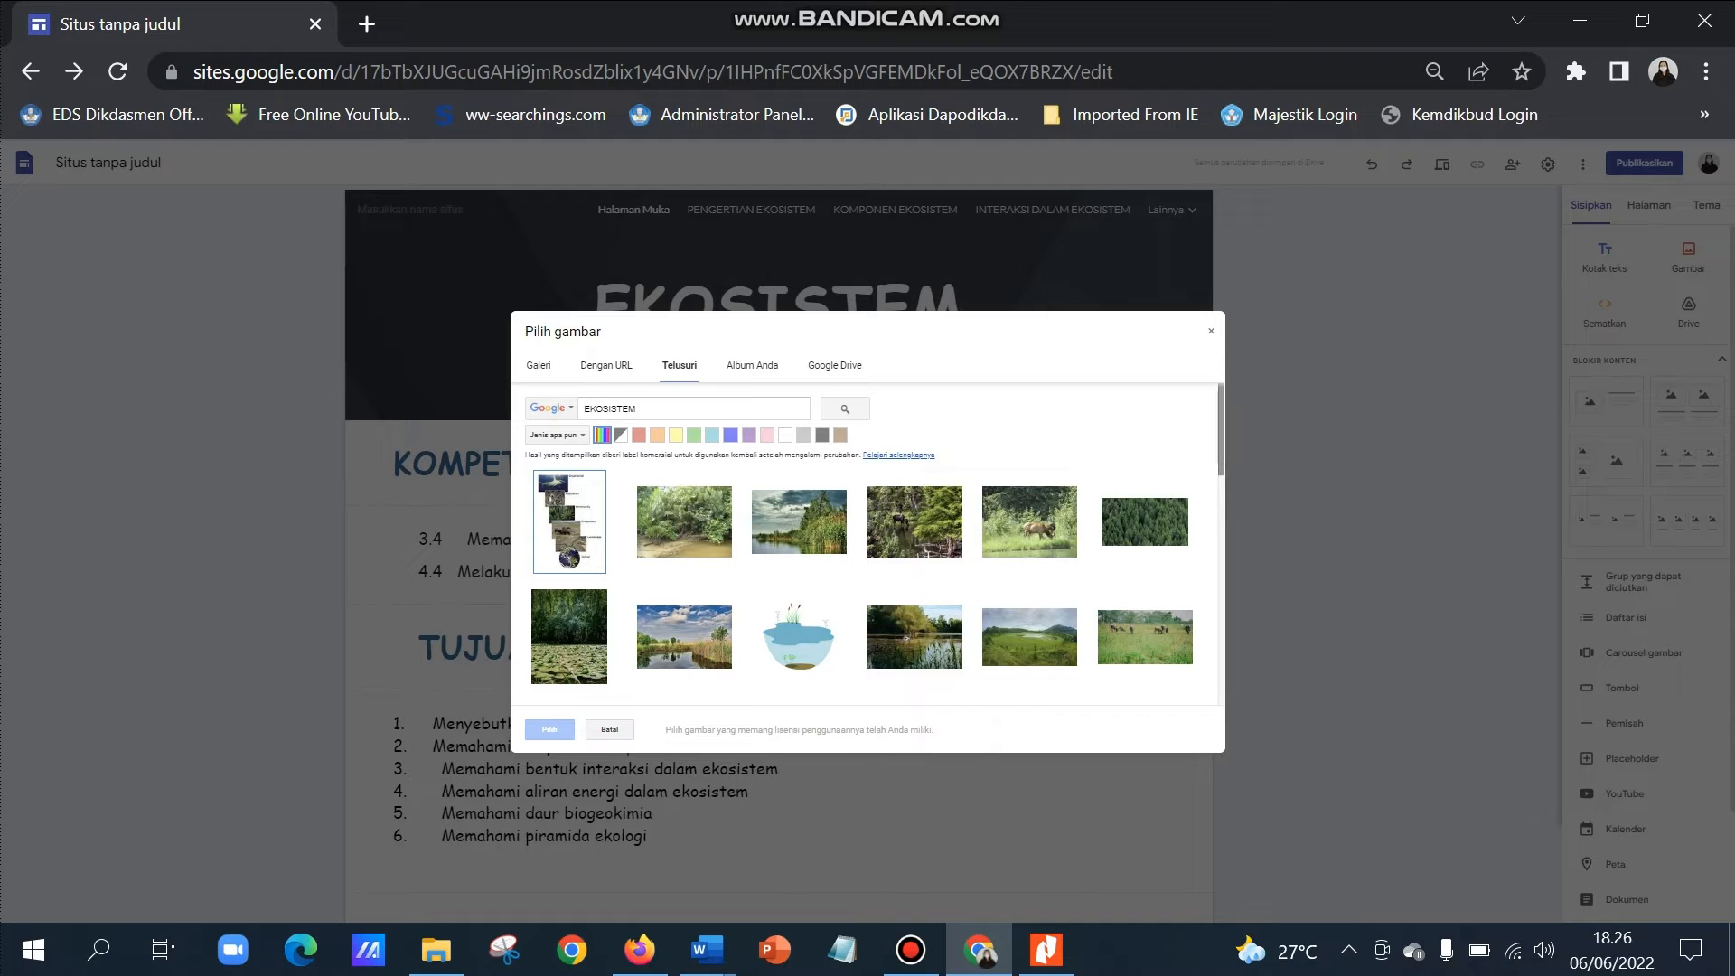
Choose the photo of a grassland under a blue, cloudy sky from the results as the home page header image.
{"action": "scroll", "coordinate": [867, 542], "scroll_direction": "down", "scroll_amount": 2}
{"action": "scroll", "coordinate": [867, 542], "scroll_direction": "down", "scroll_amount": 3}
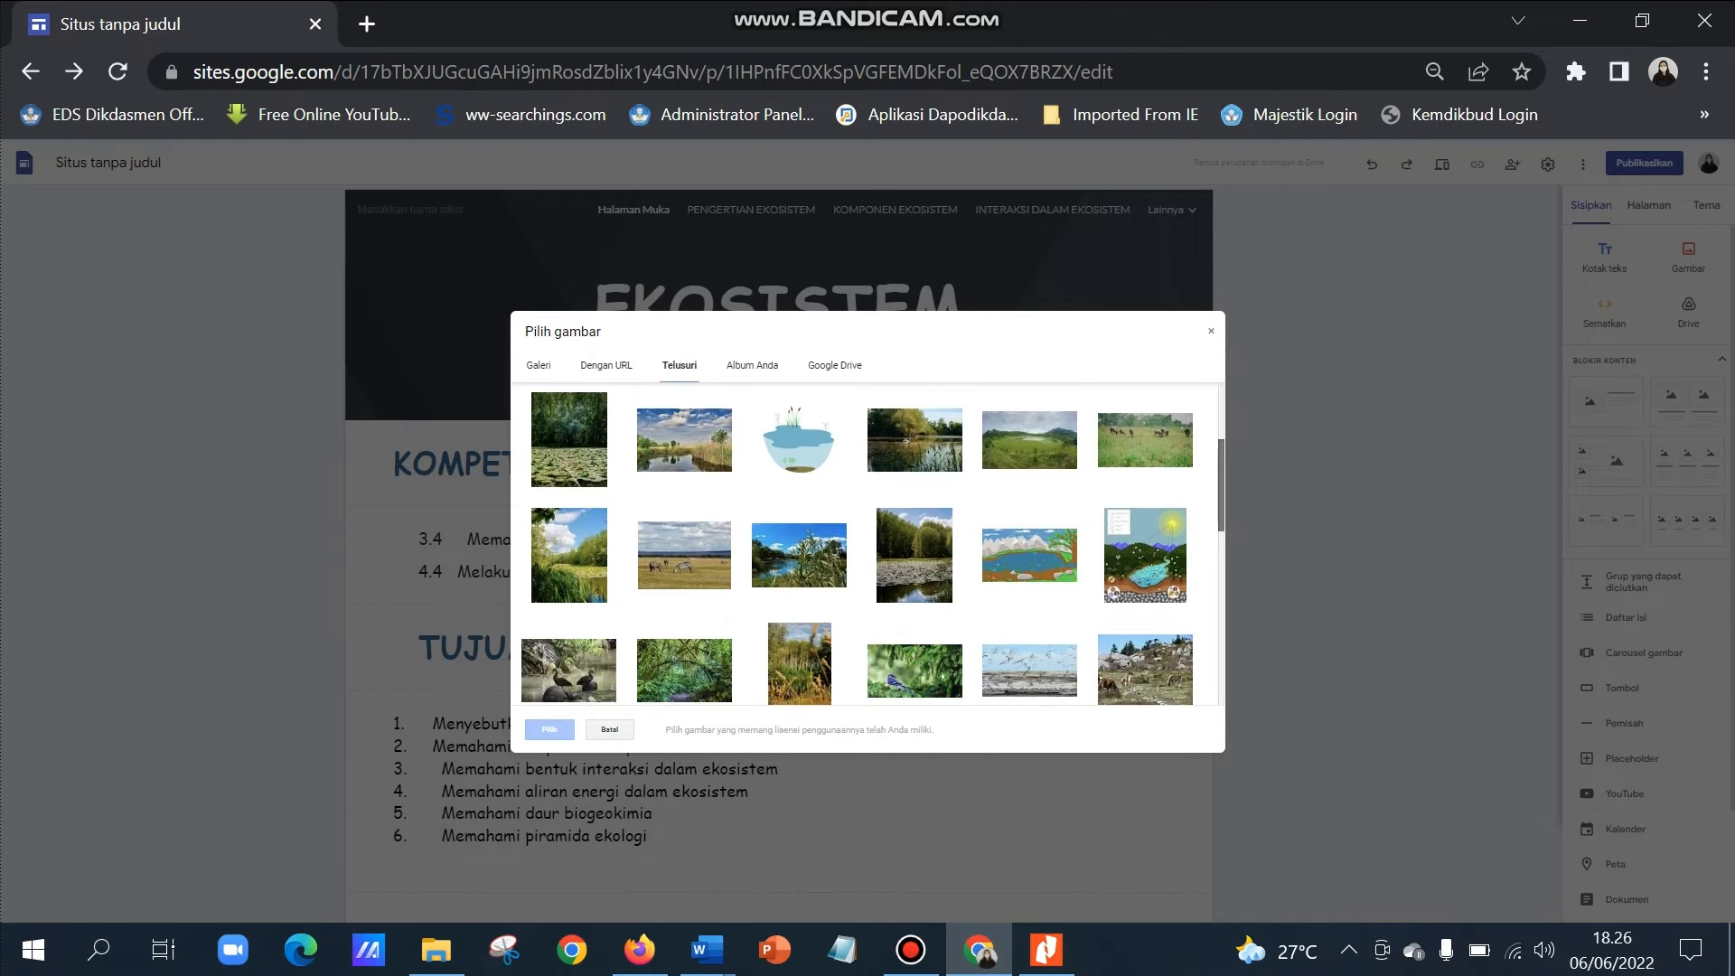
{"action": "scroll", "coordinate": [868, 542], "scroll_direction": "down", "scroll_amount": 3}
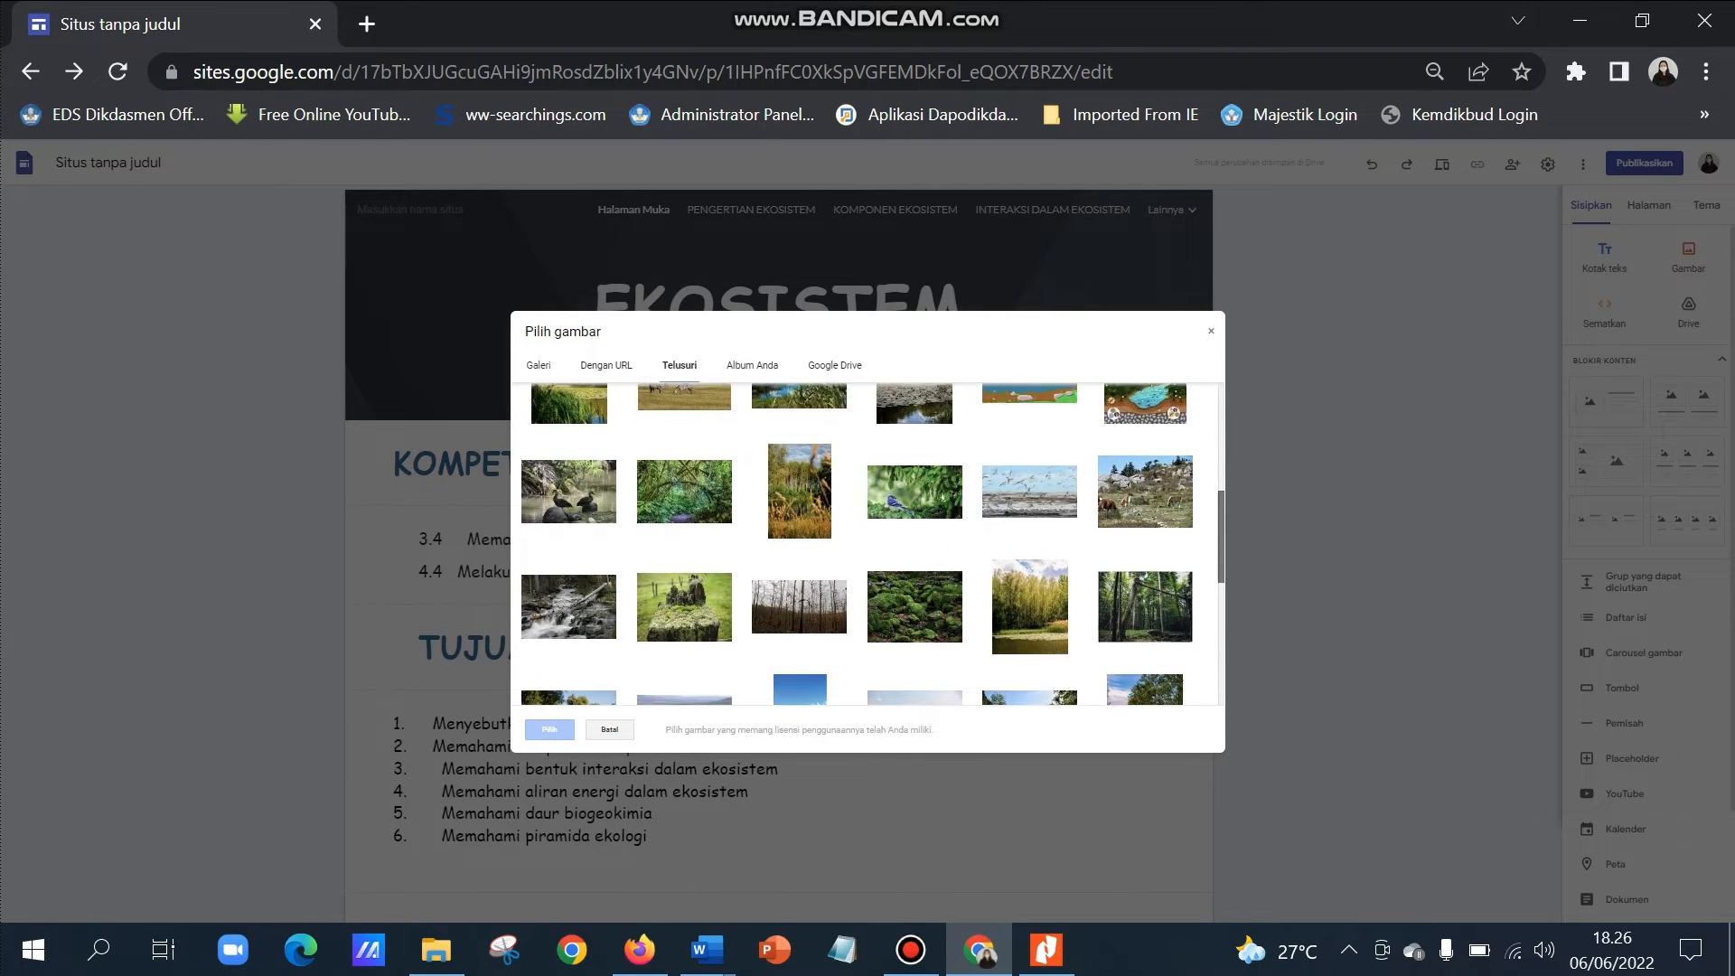
{"action": "scroll", "coordinate": [868, 542], "scroll_direction": "down", "scroll_amount": 1}
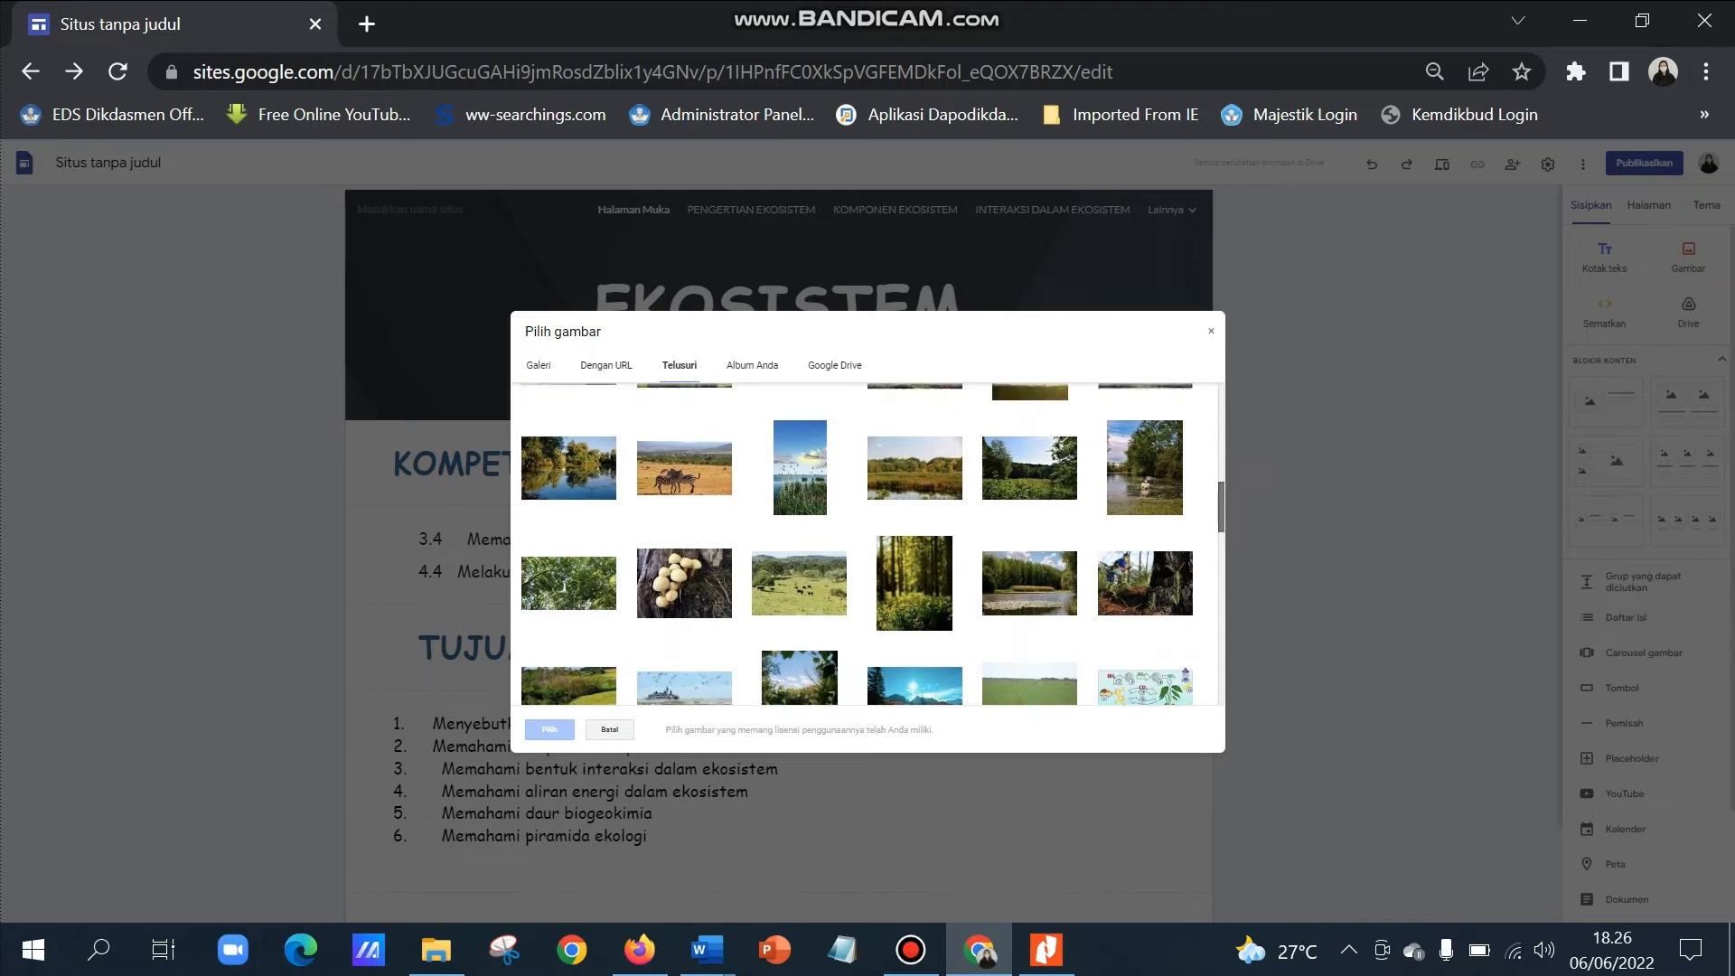
{"action": "scroll", "coordinate": [868, 542], "scroll_direction": "down", "scroll_amount": 3}
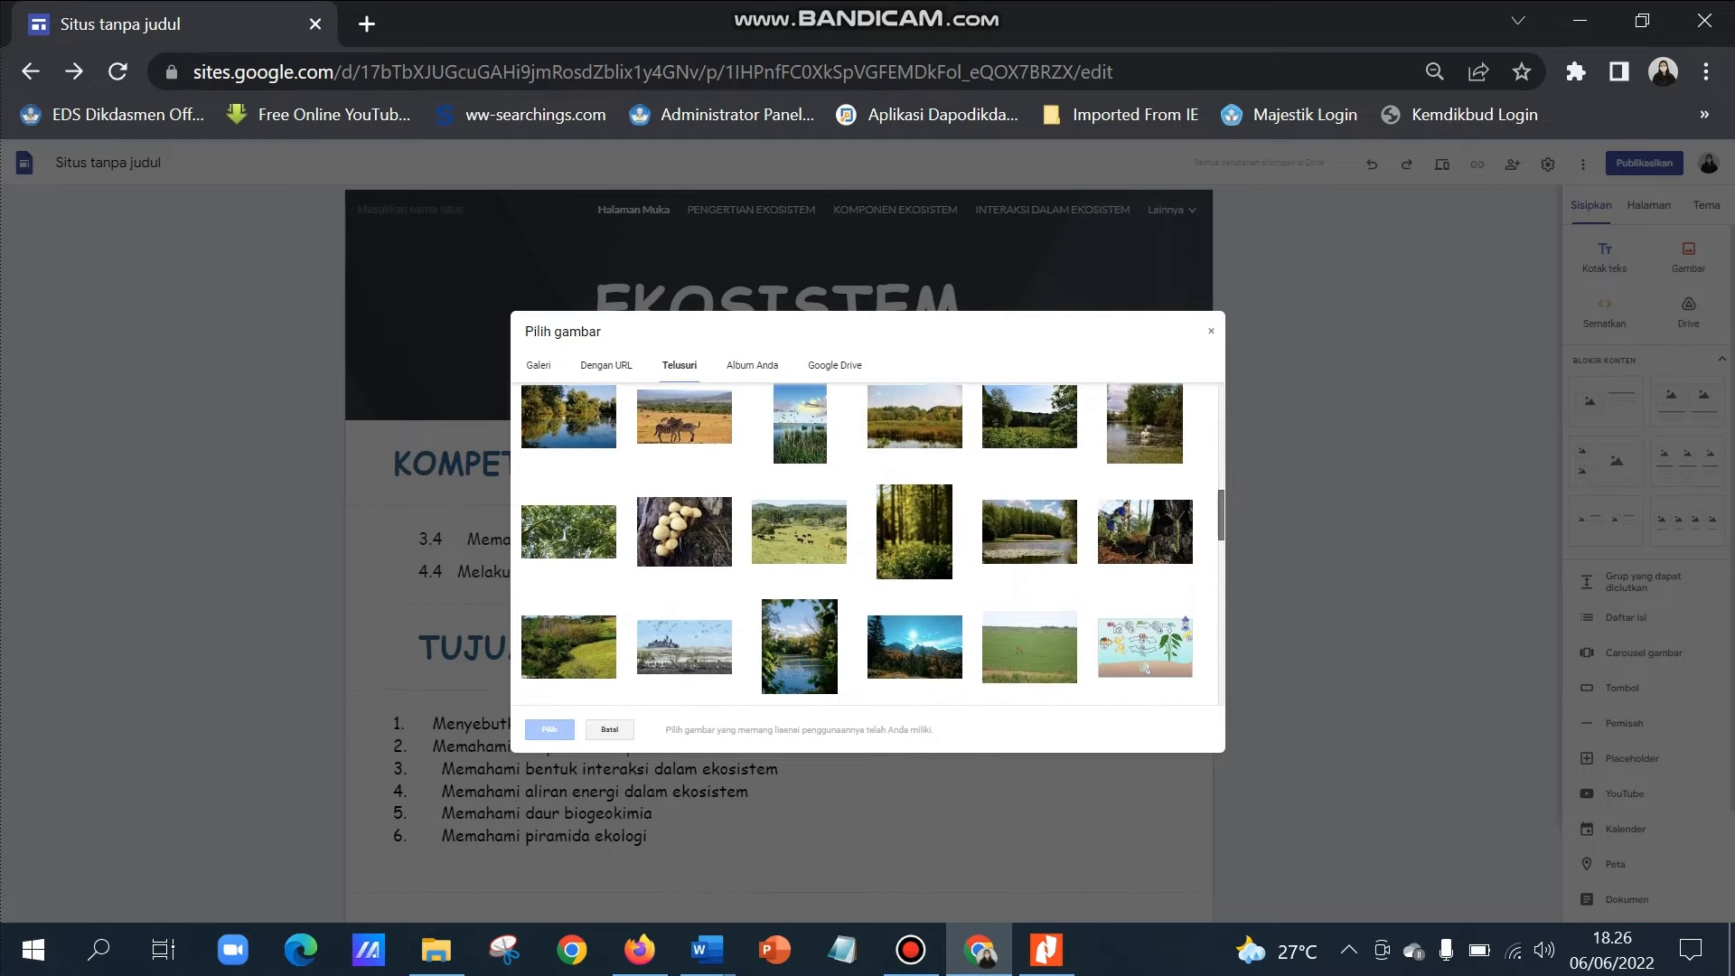
{"action": "scroll", "coordinate": [868, 542], "scroll_direction": "down", "scroll_amount": 3}
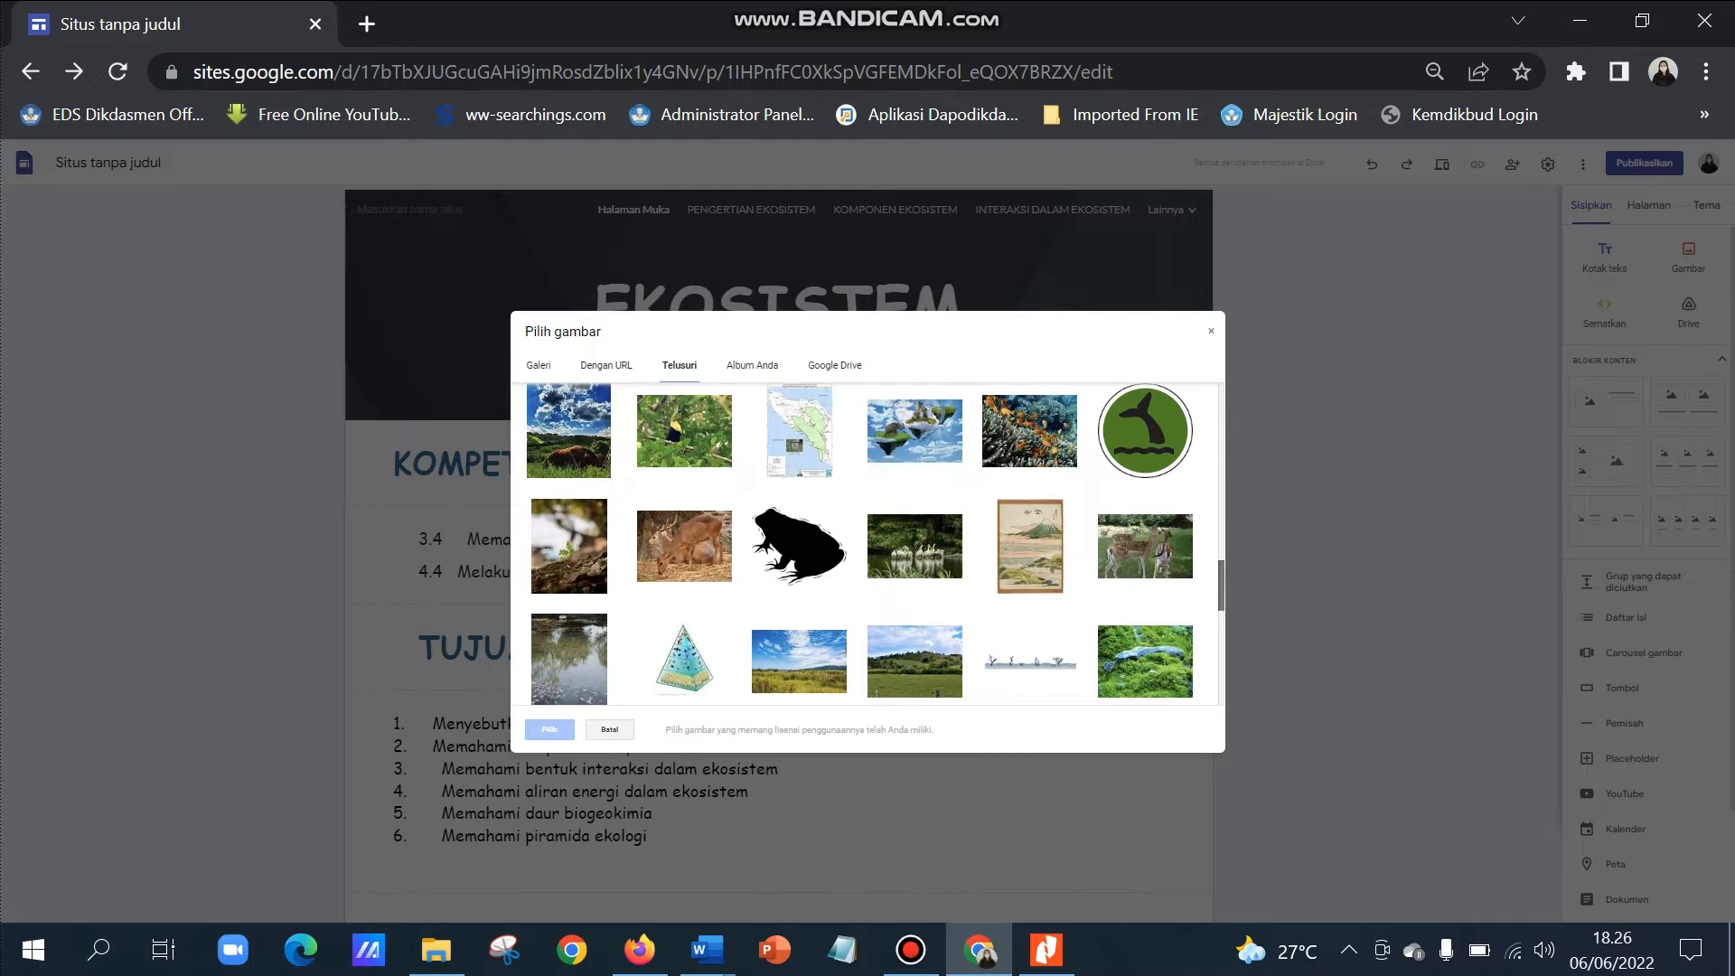
{"action": "scroll", "coordinate": [867, 542], "scroll_direction": "down", "scroll_amount": 1}
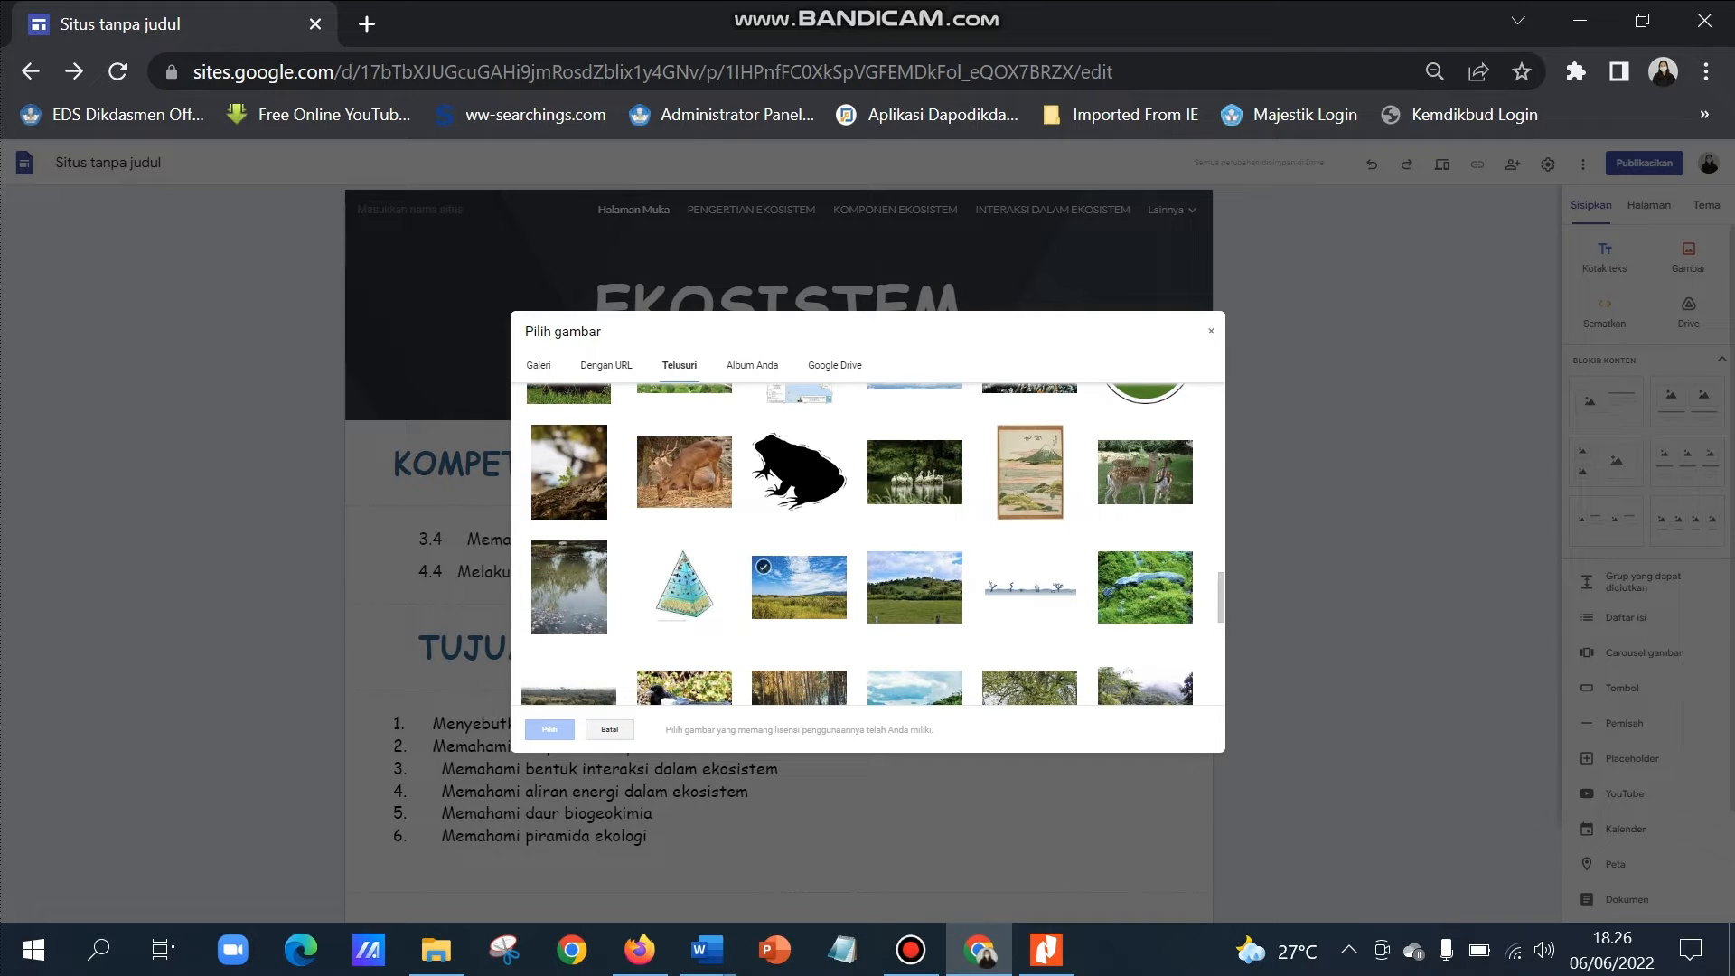
{"action": "left_click", "coordinate": [799, 588]}
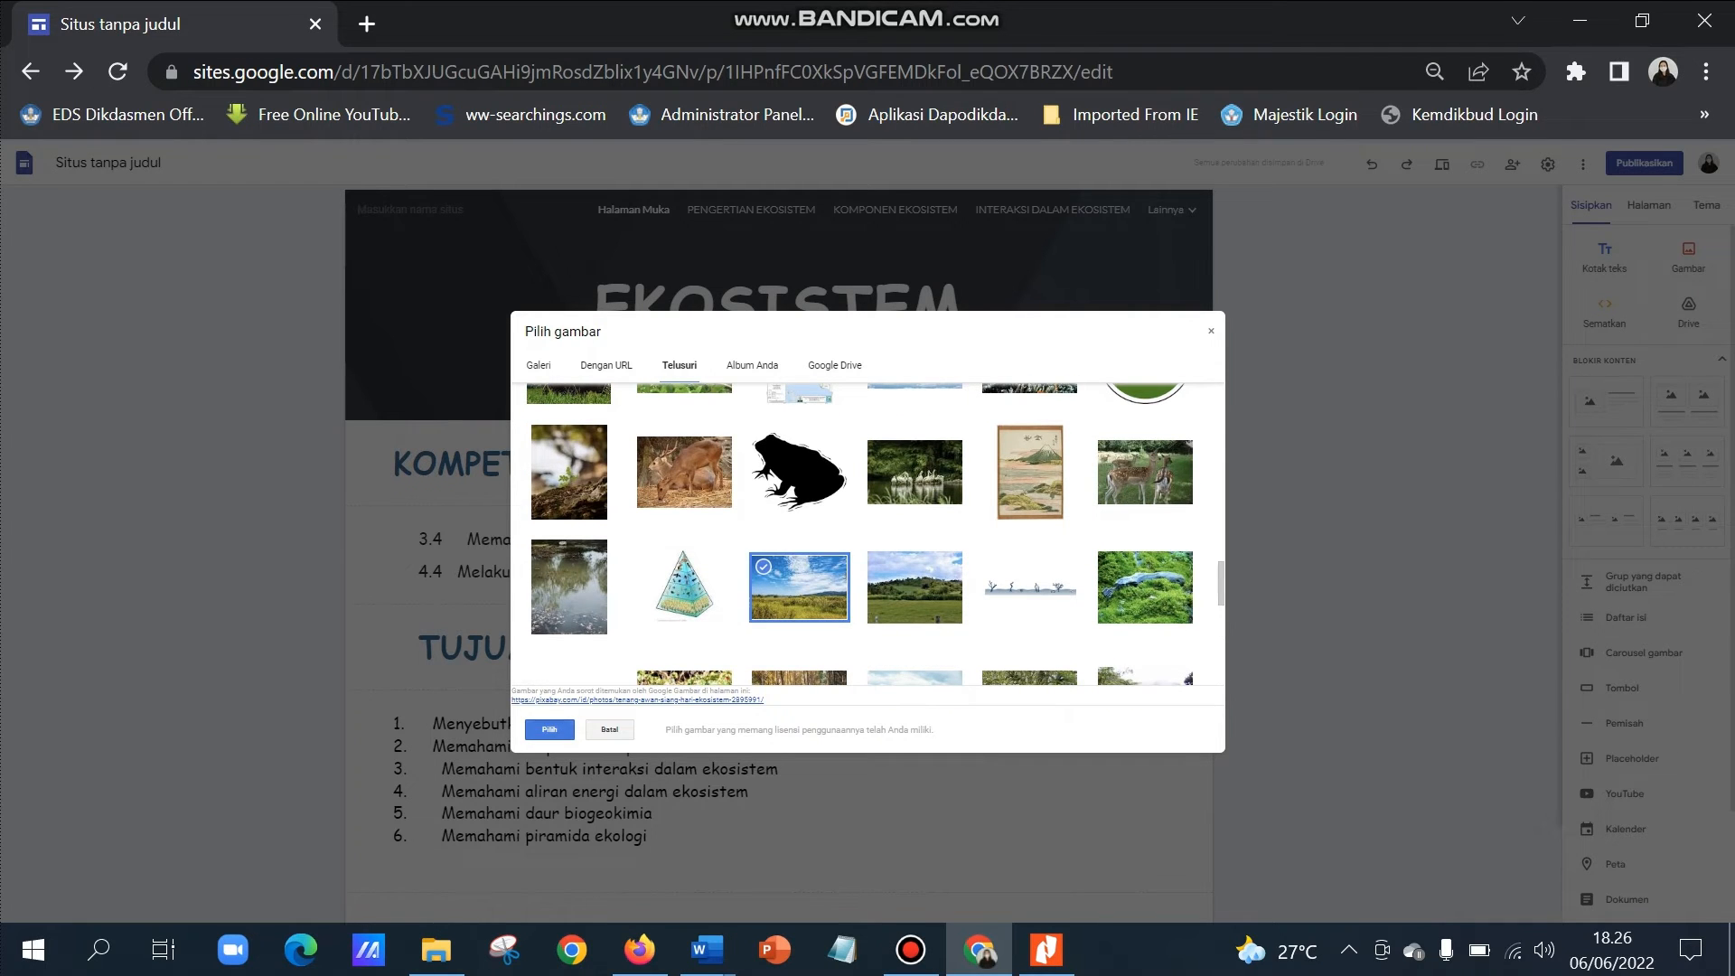
{"action": "left_click", "coordinate": [550, 729]}
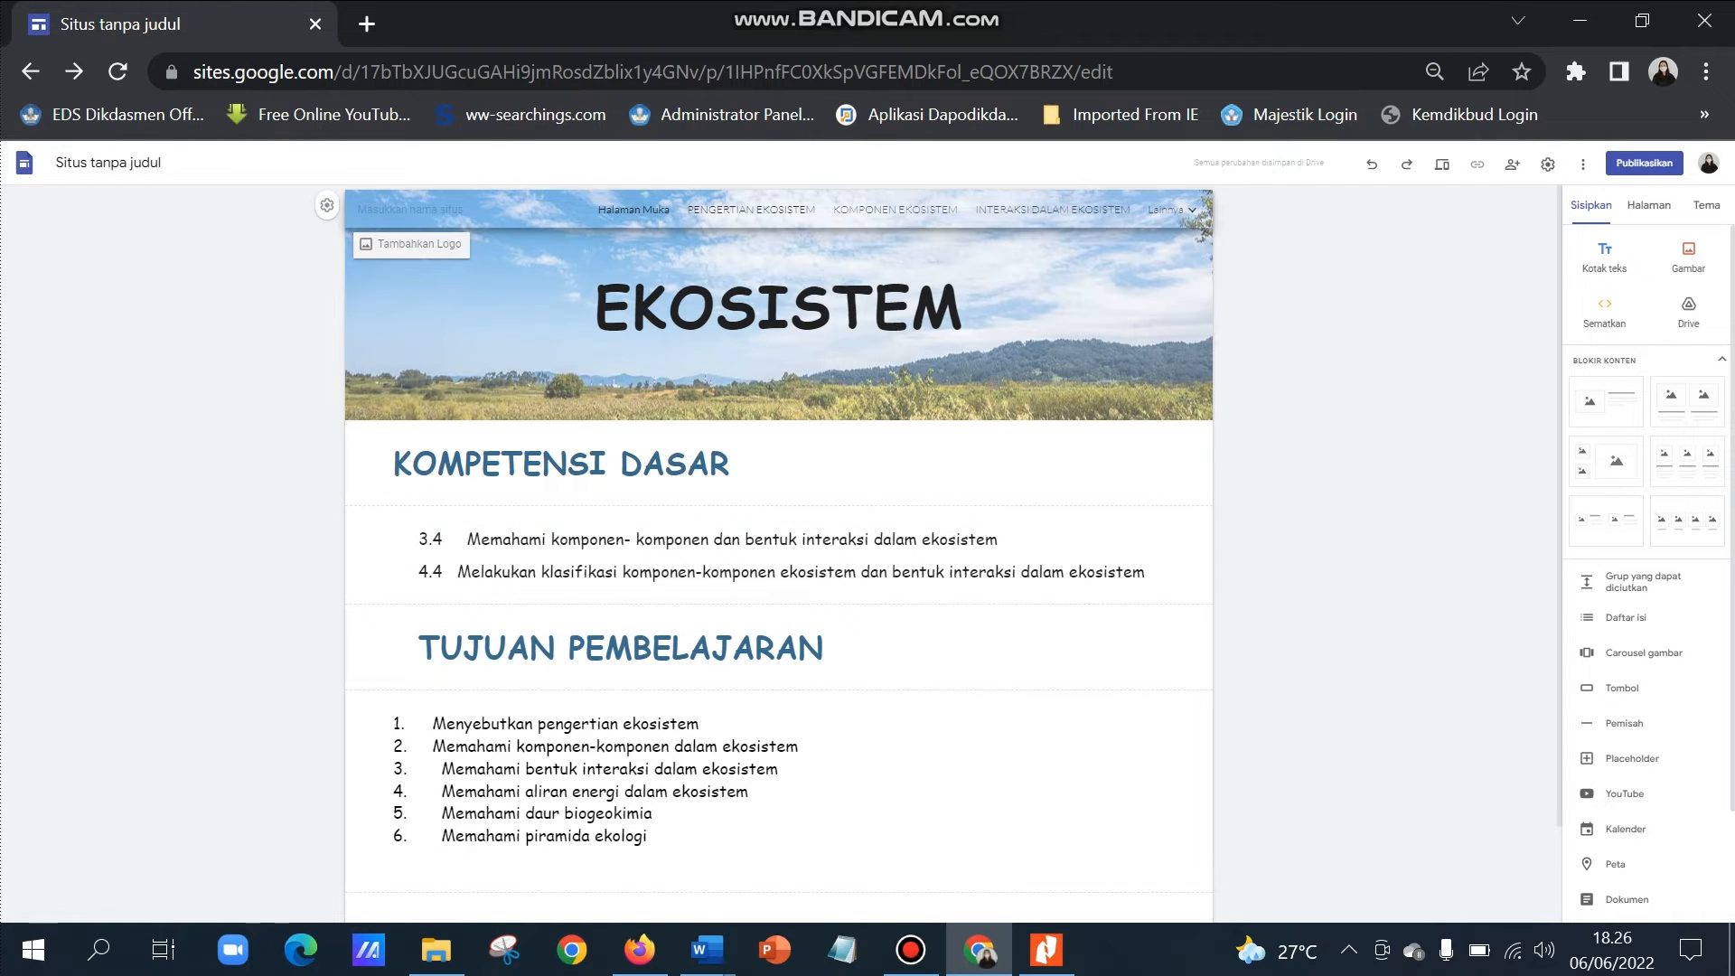
Go to the PENGERTIAN EKOSISTEM page and set its header title to bold Comic Sans MS.
{"action": "left_click", "coordinate": [751, 209]}
{"action": "left_click", "coordinate": [769, 335]}
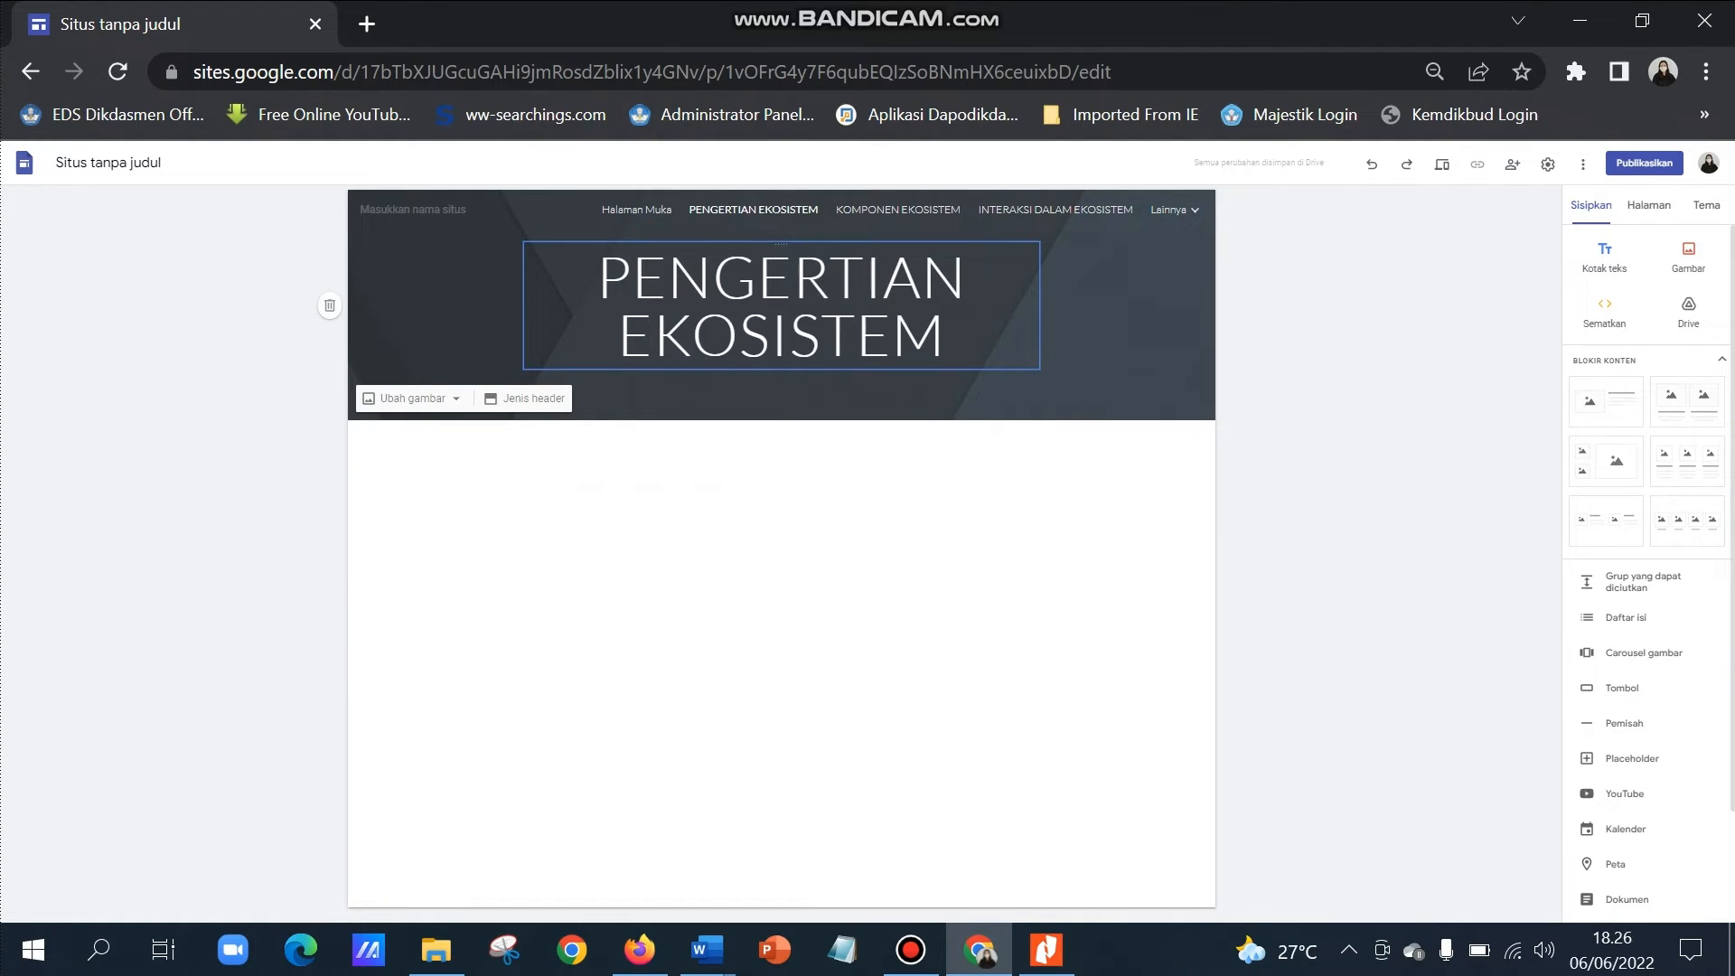
{"action": "left_click_drag", "start_coordinate": [598, 278], "coordinate": [945, 338]}
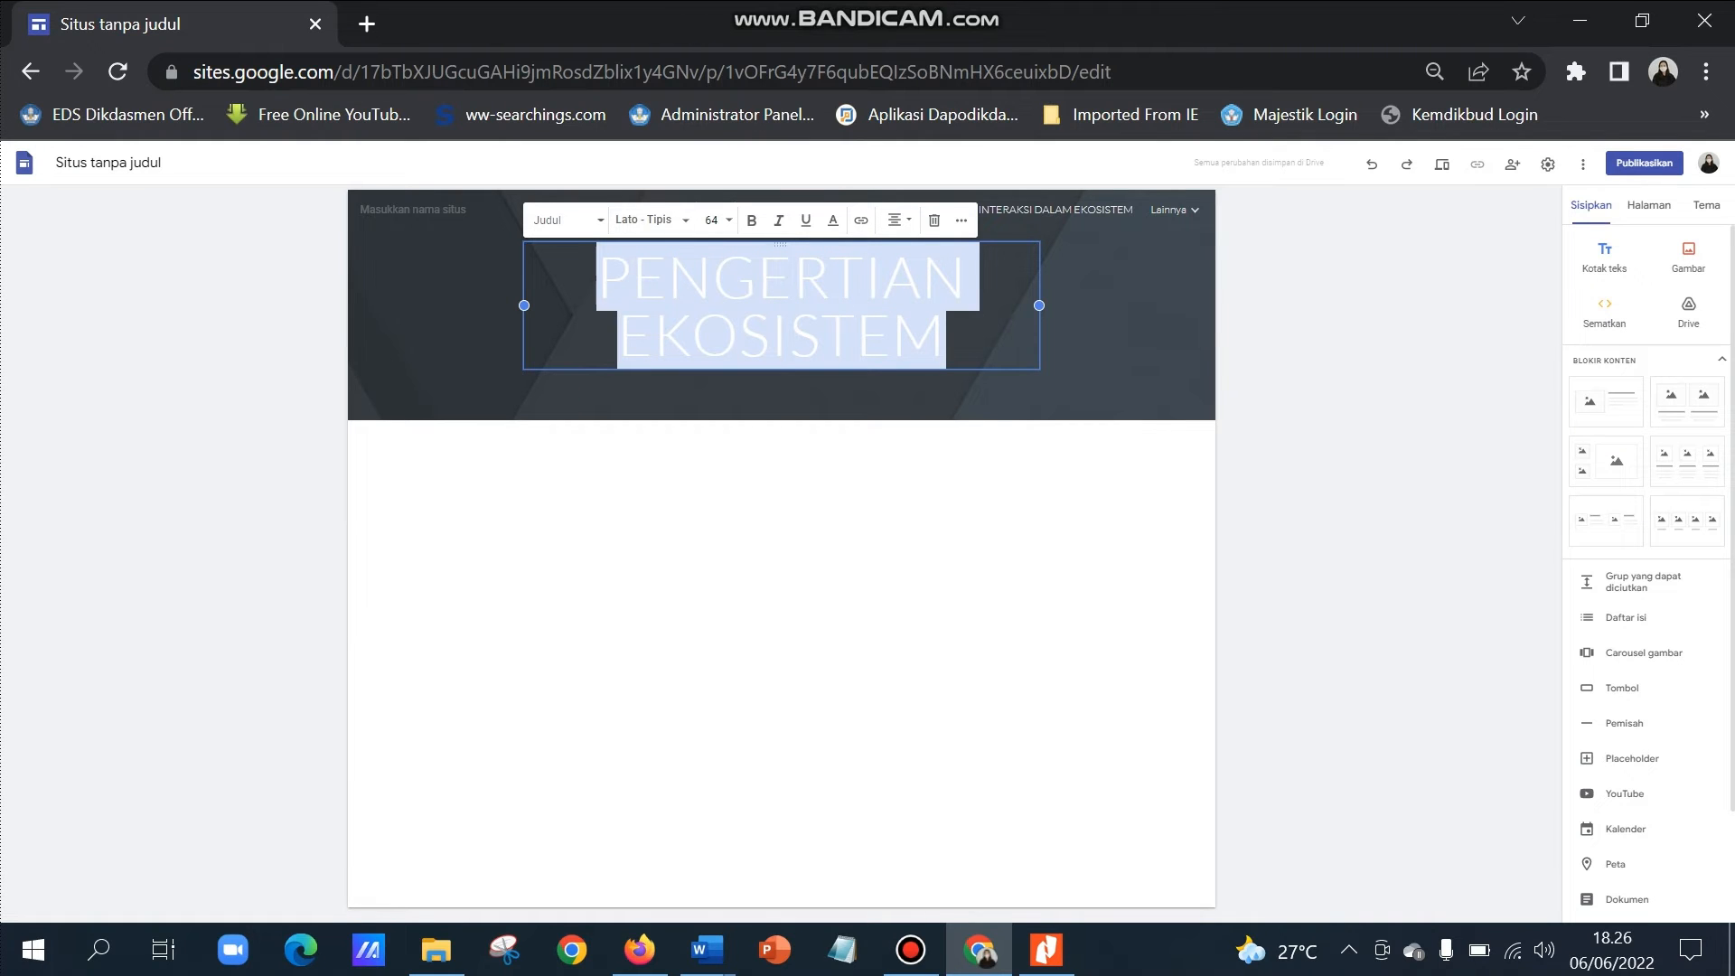
{"action": "left_click", "coordinate": [648, 220]}
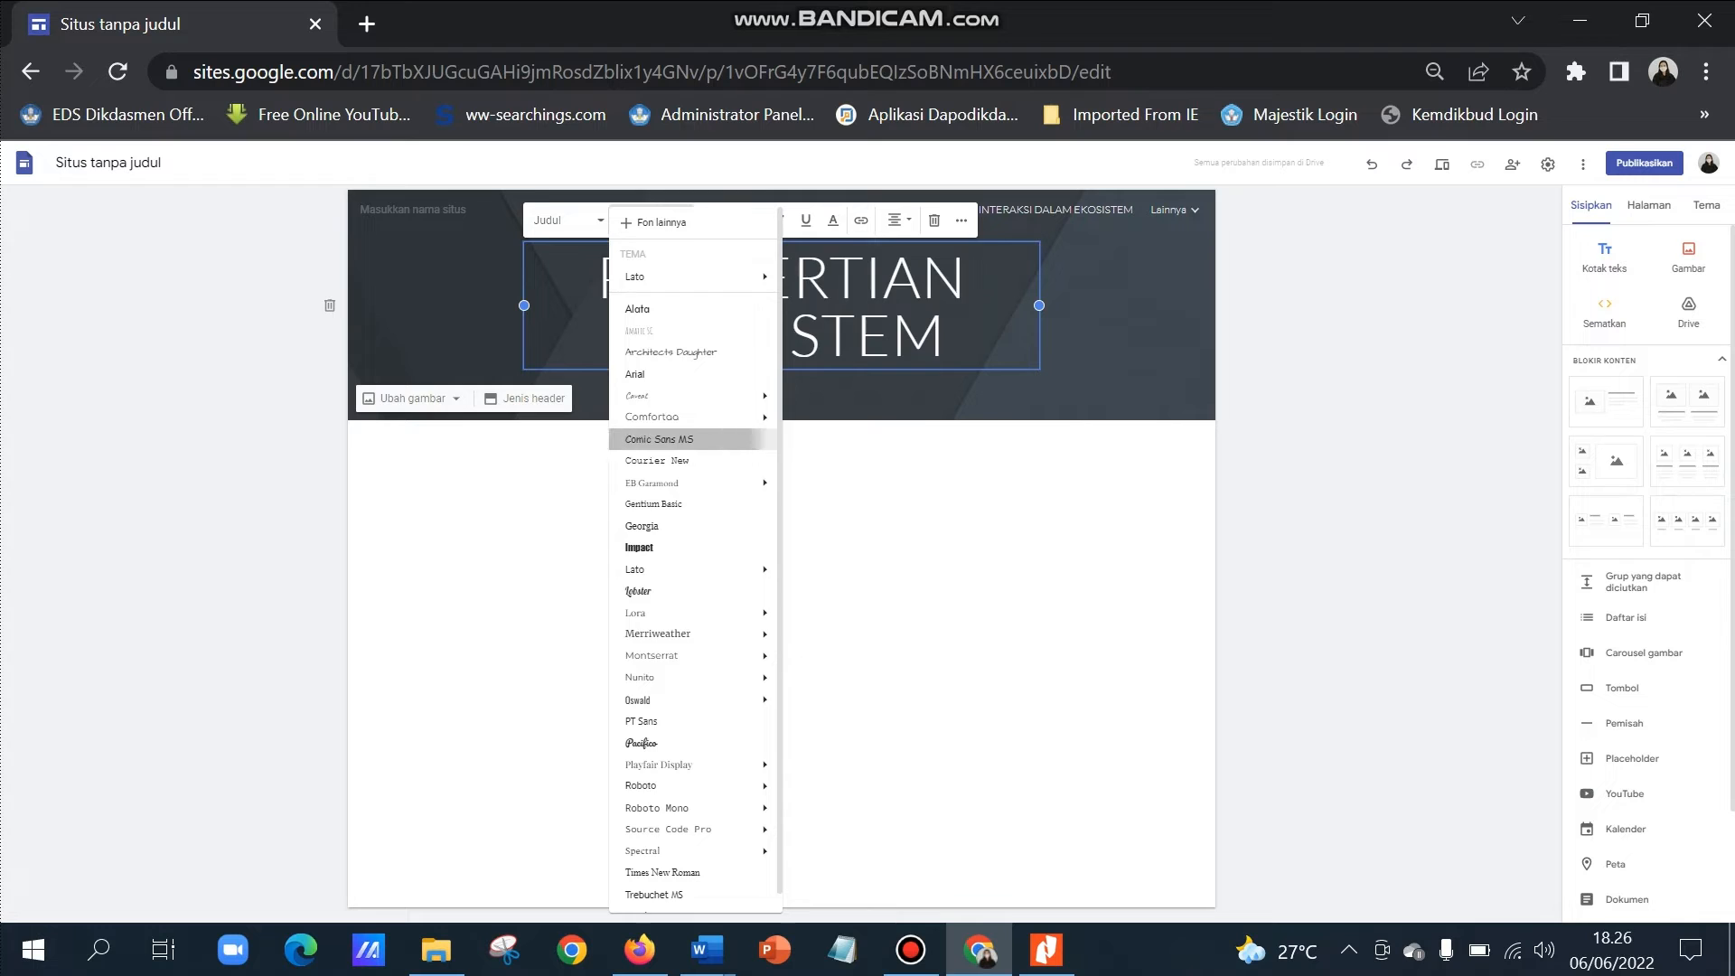
{"action": "left_click", "coordinate": [658, 439]}
{"action": "left_click", "coordinate": [752, 218]}
Widen the PENGERTIAN EKOSISTEM title box on both sides to nearly the full header width and left-align its text.
{"action": "left_click_drag", "start_coordinate": [1038, 306], "coordinate": [1105, 306]}
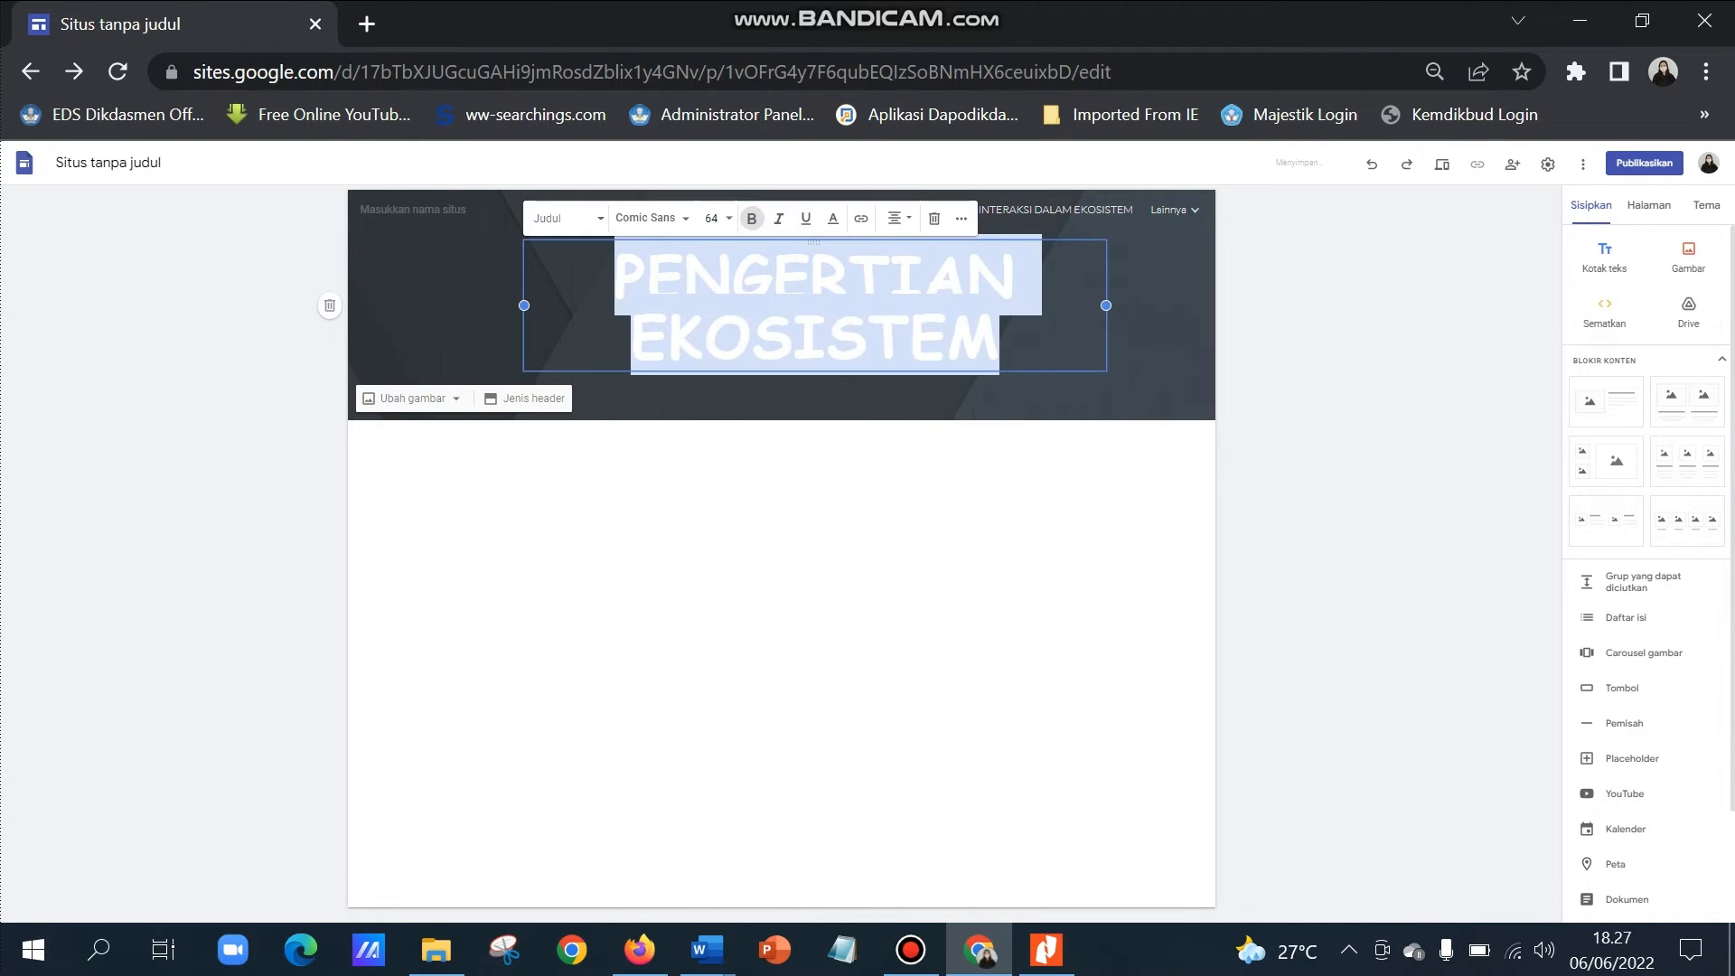
{"action": "left_click_drag", "start_coordinate": [524, 305], "coordinate": [391, 305]}
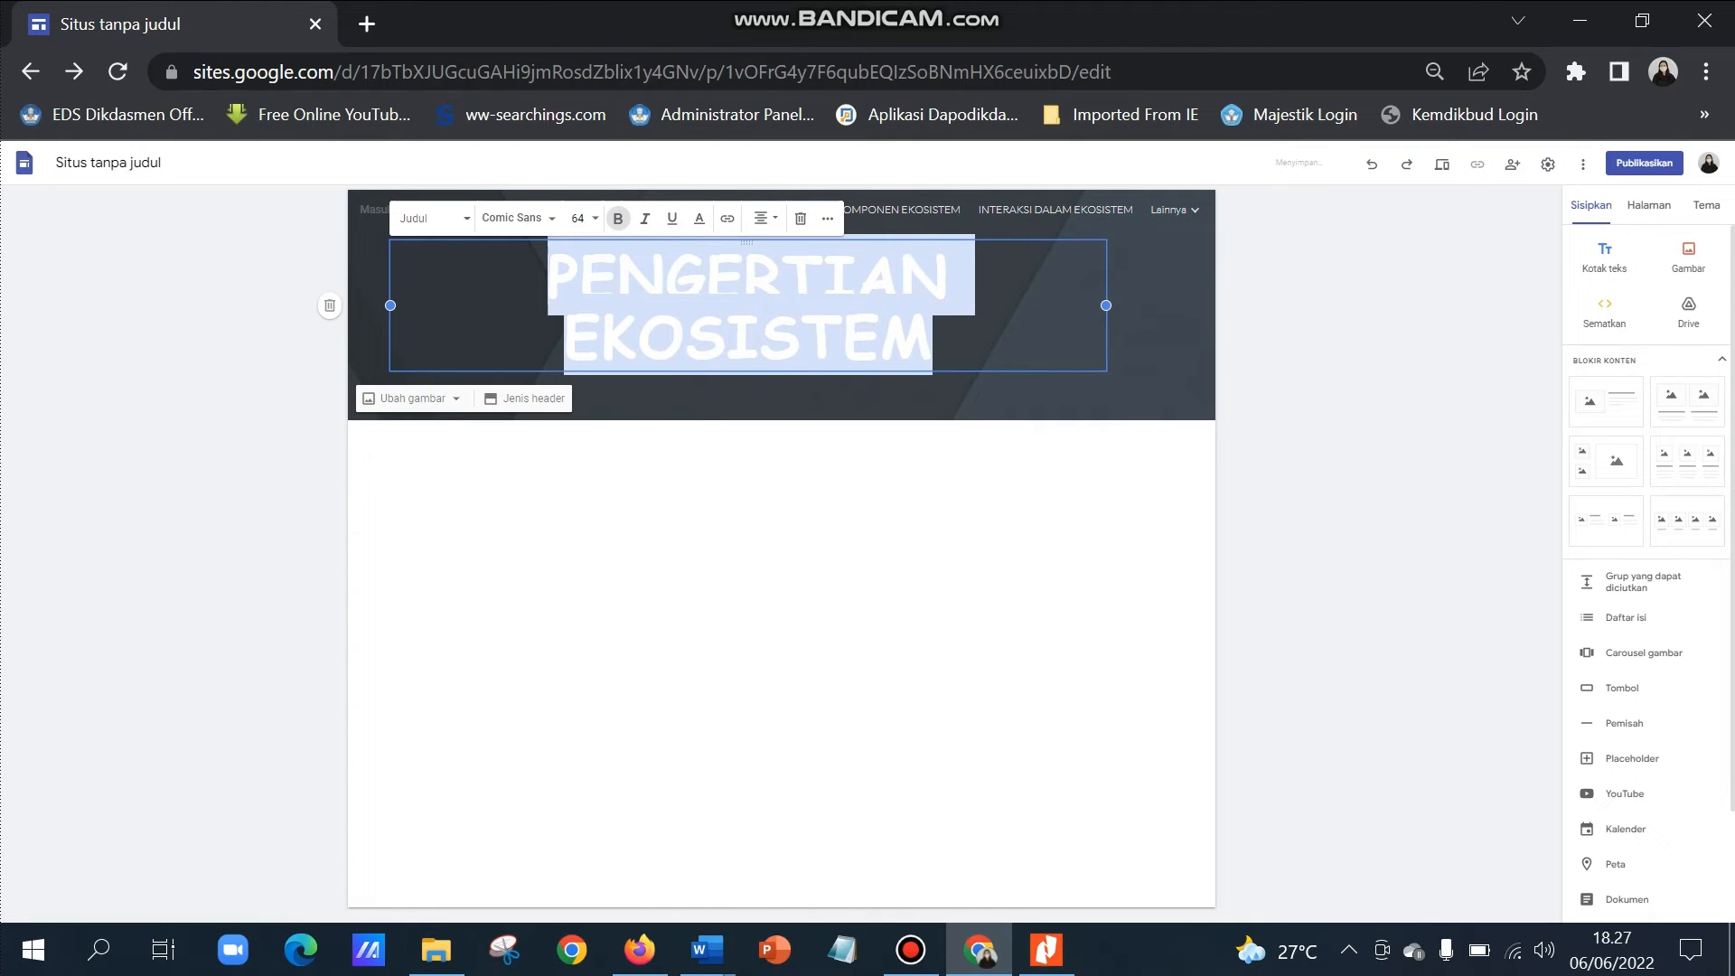
{"action": "left_click", "coordinate": [764, 218]}
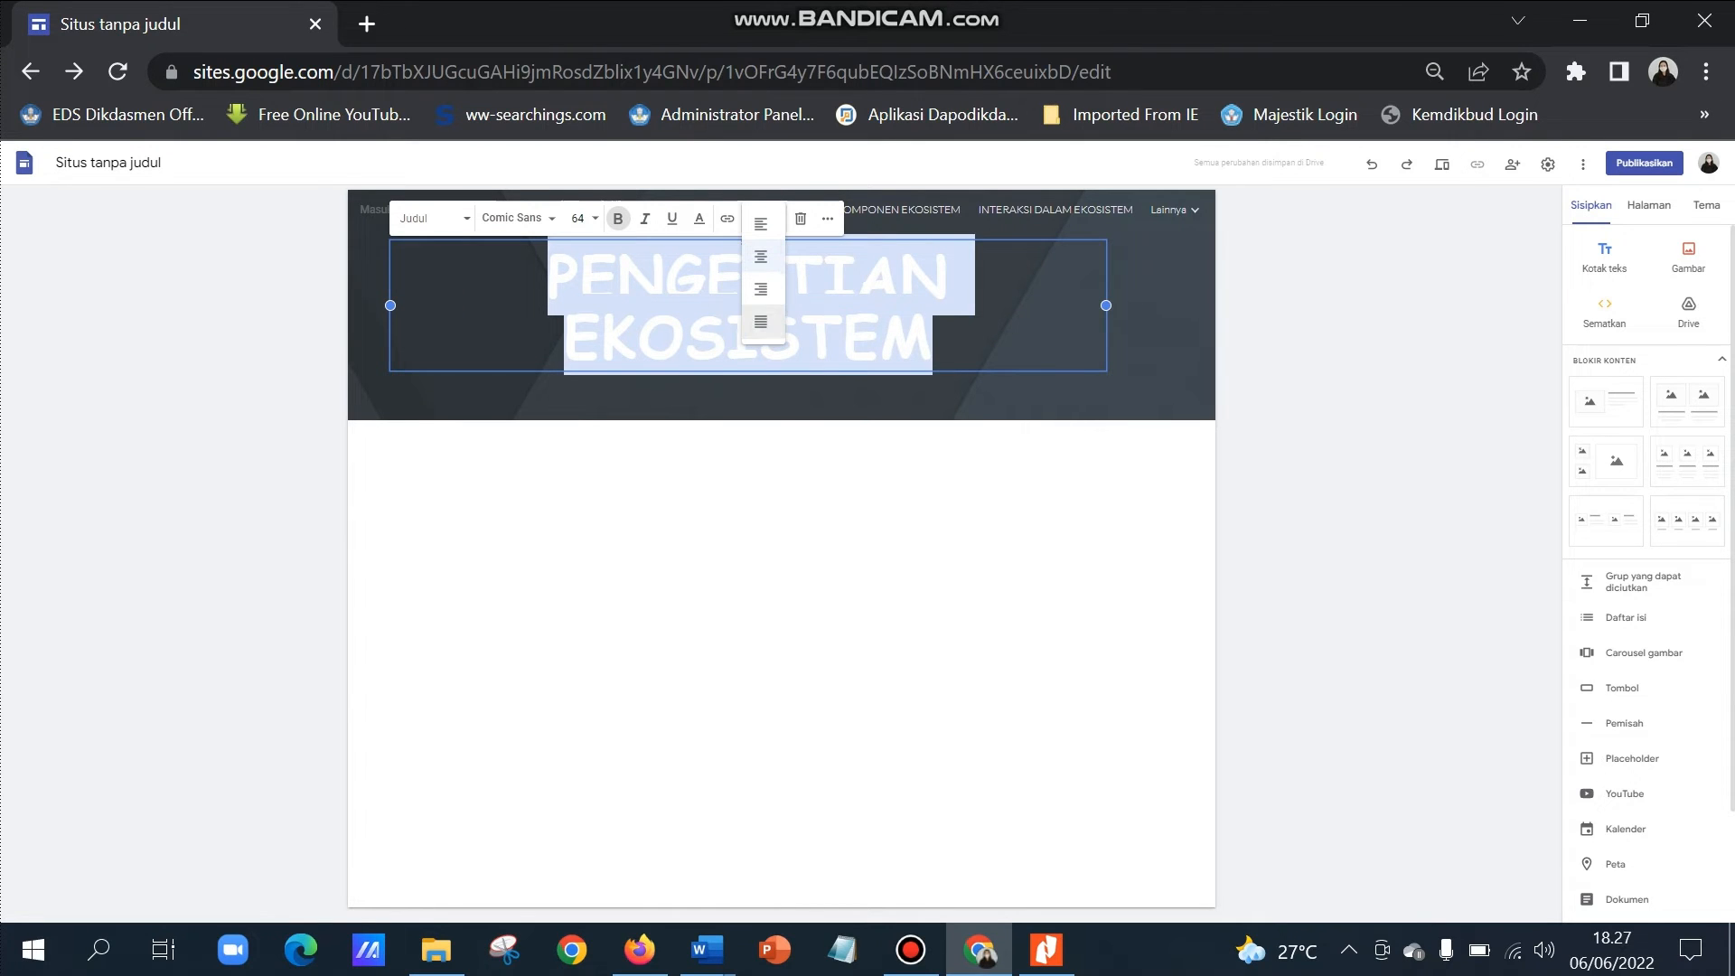
{"action": "left_click", "coordinate": [760, 223]}
{"action": "left_click_drag", "start_coordinate": [1106, 306], "coordinate": [1173, 306]}
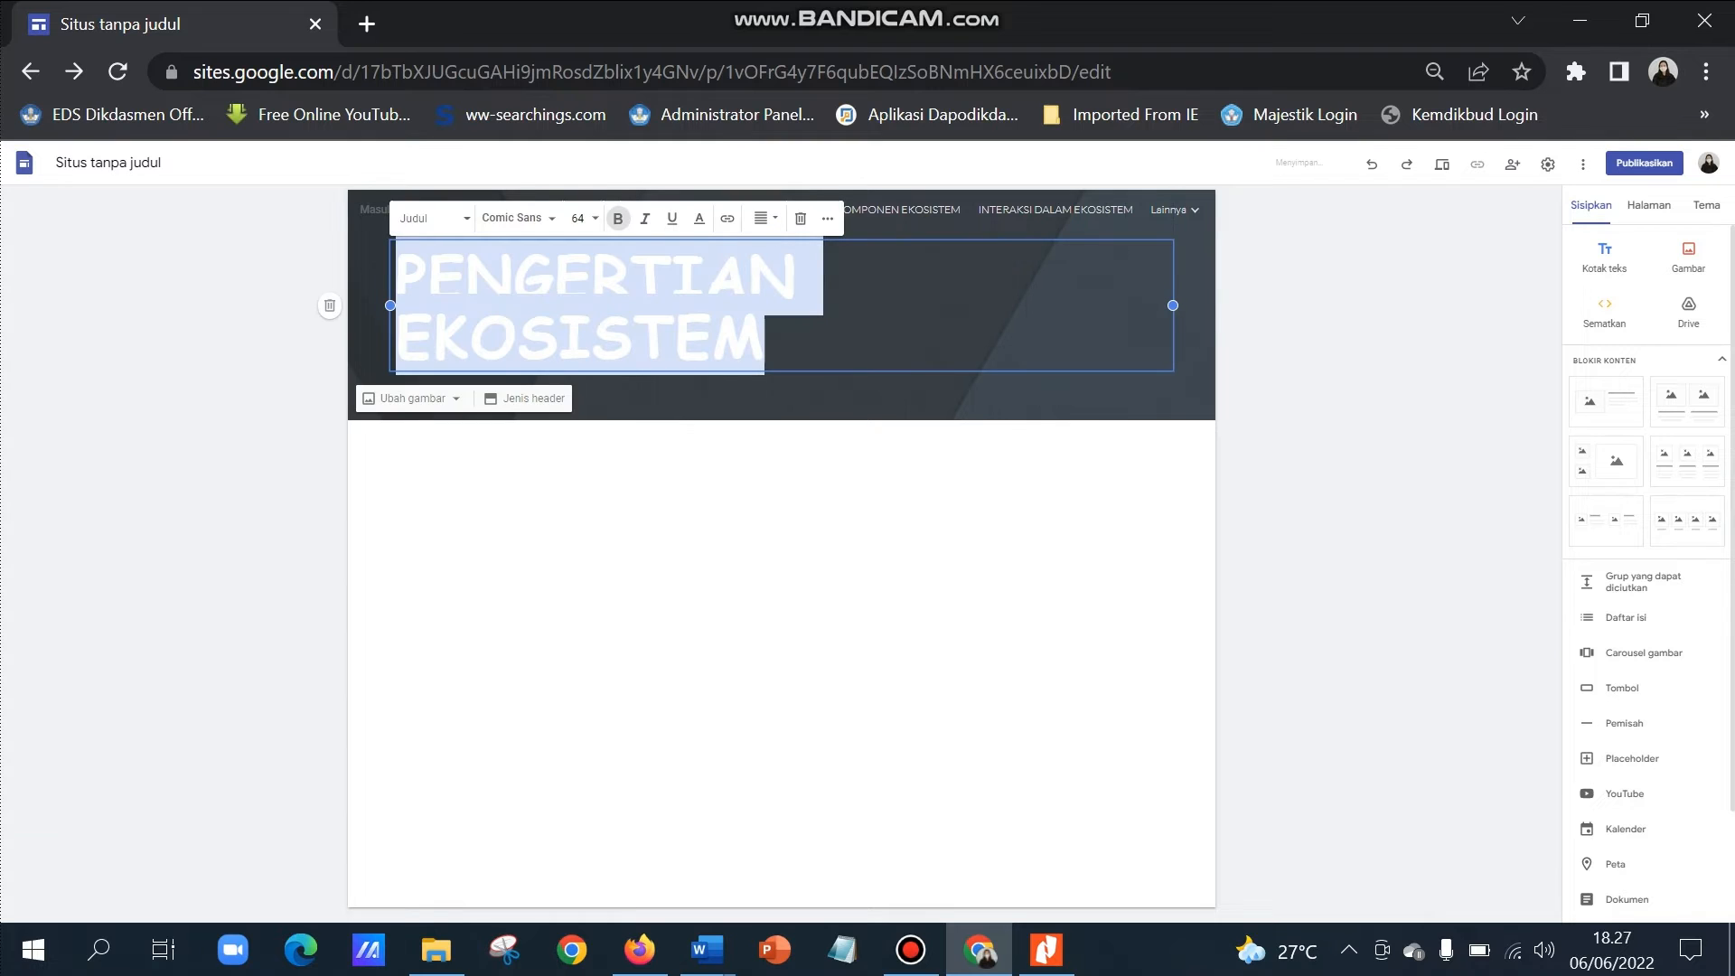
Reduce the PENGERTIAN EKOSISTEM title's font size to 60 and centre it in its box.
{"action": "left_click", "coordinate": [578, 218]}
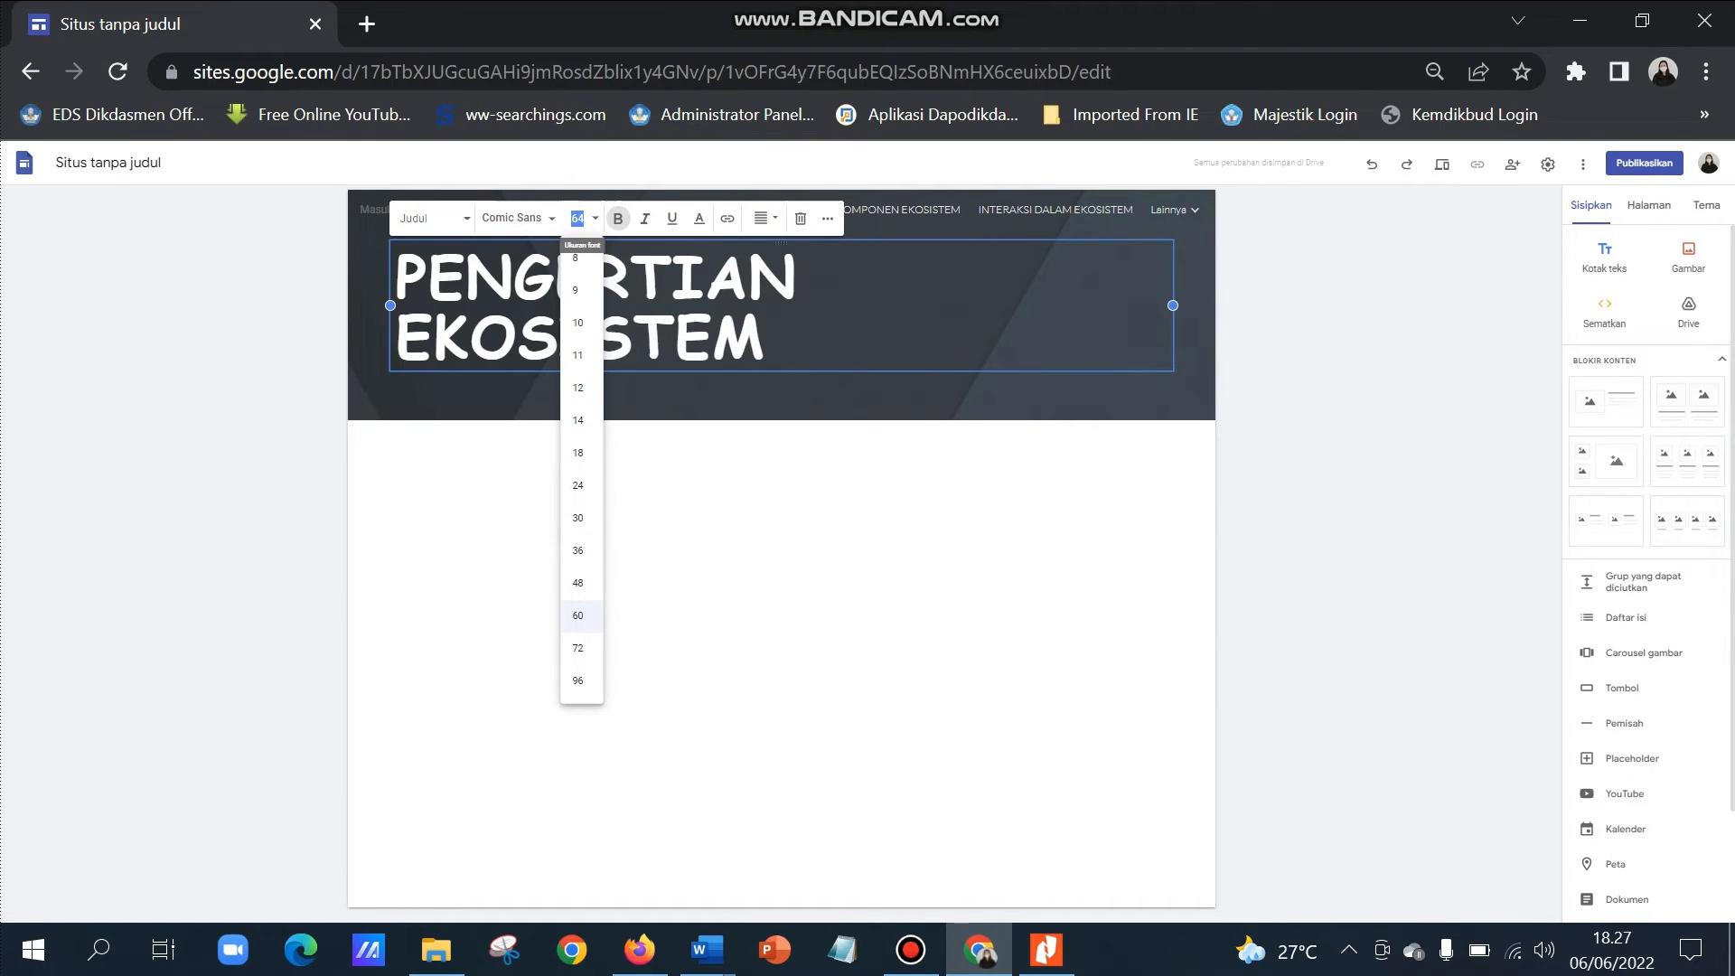
{"action": "left_click", "coordinate": [578, 616]}
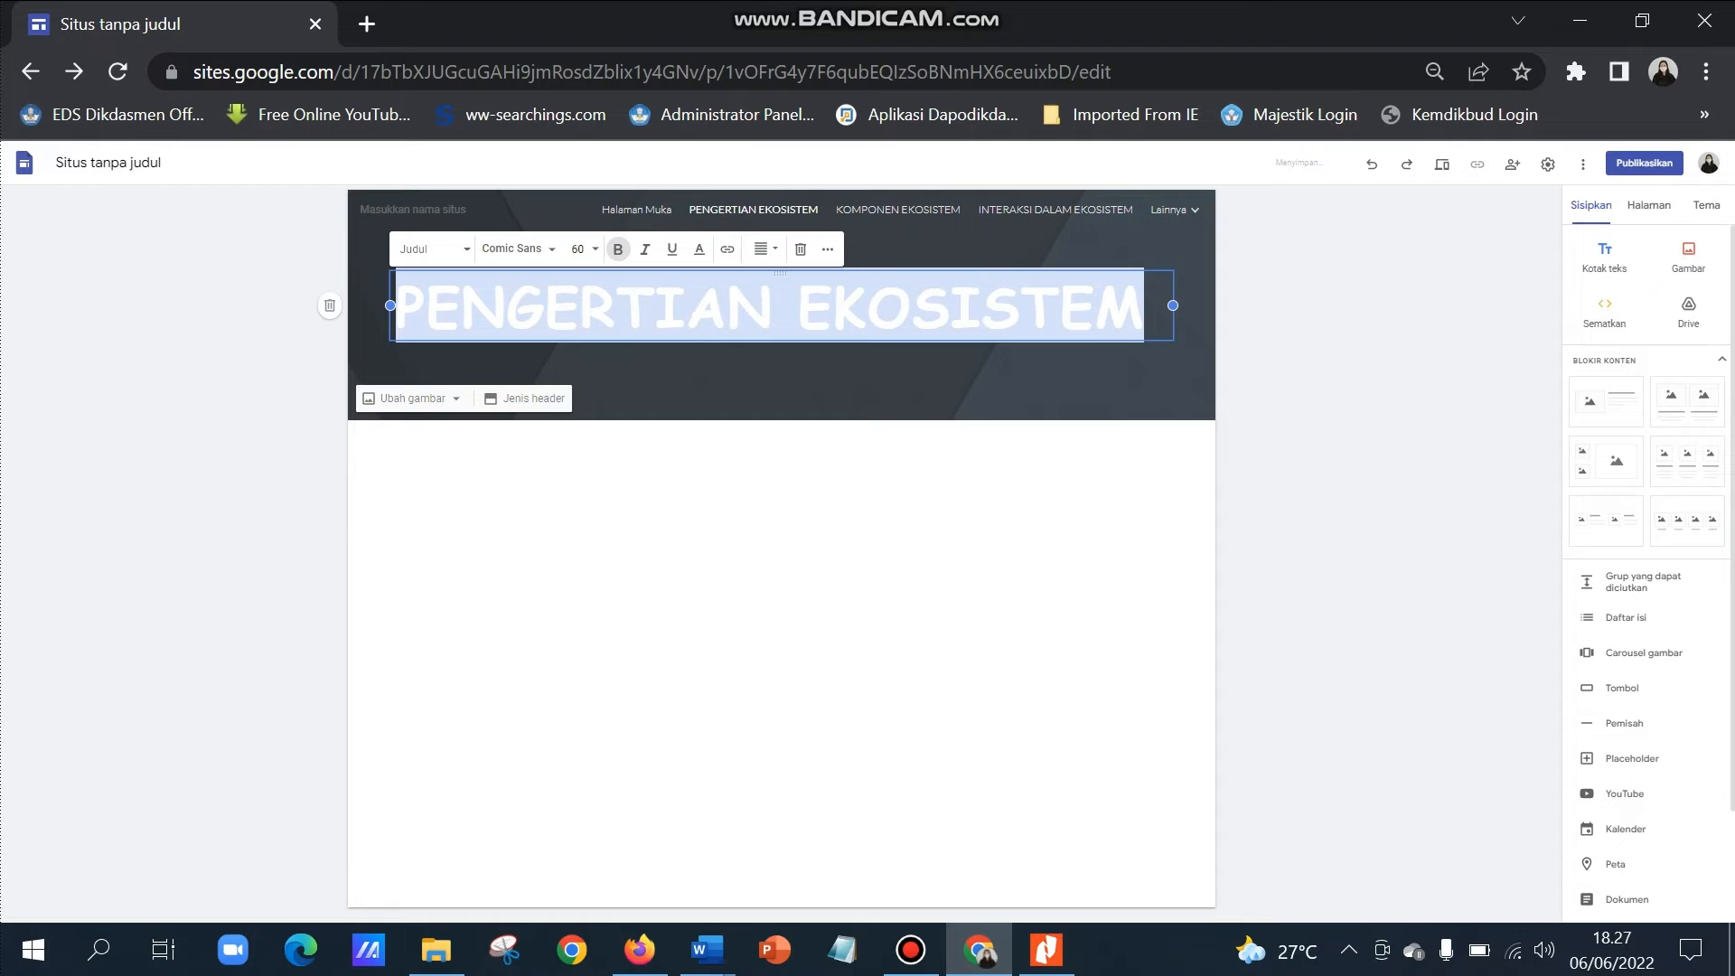
{"action": "left_click", "coordinate": [764, 248]}
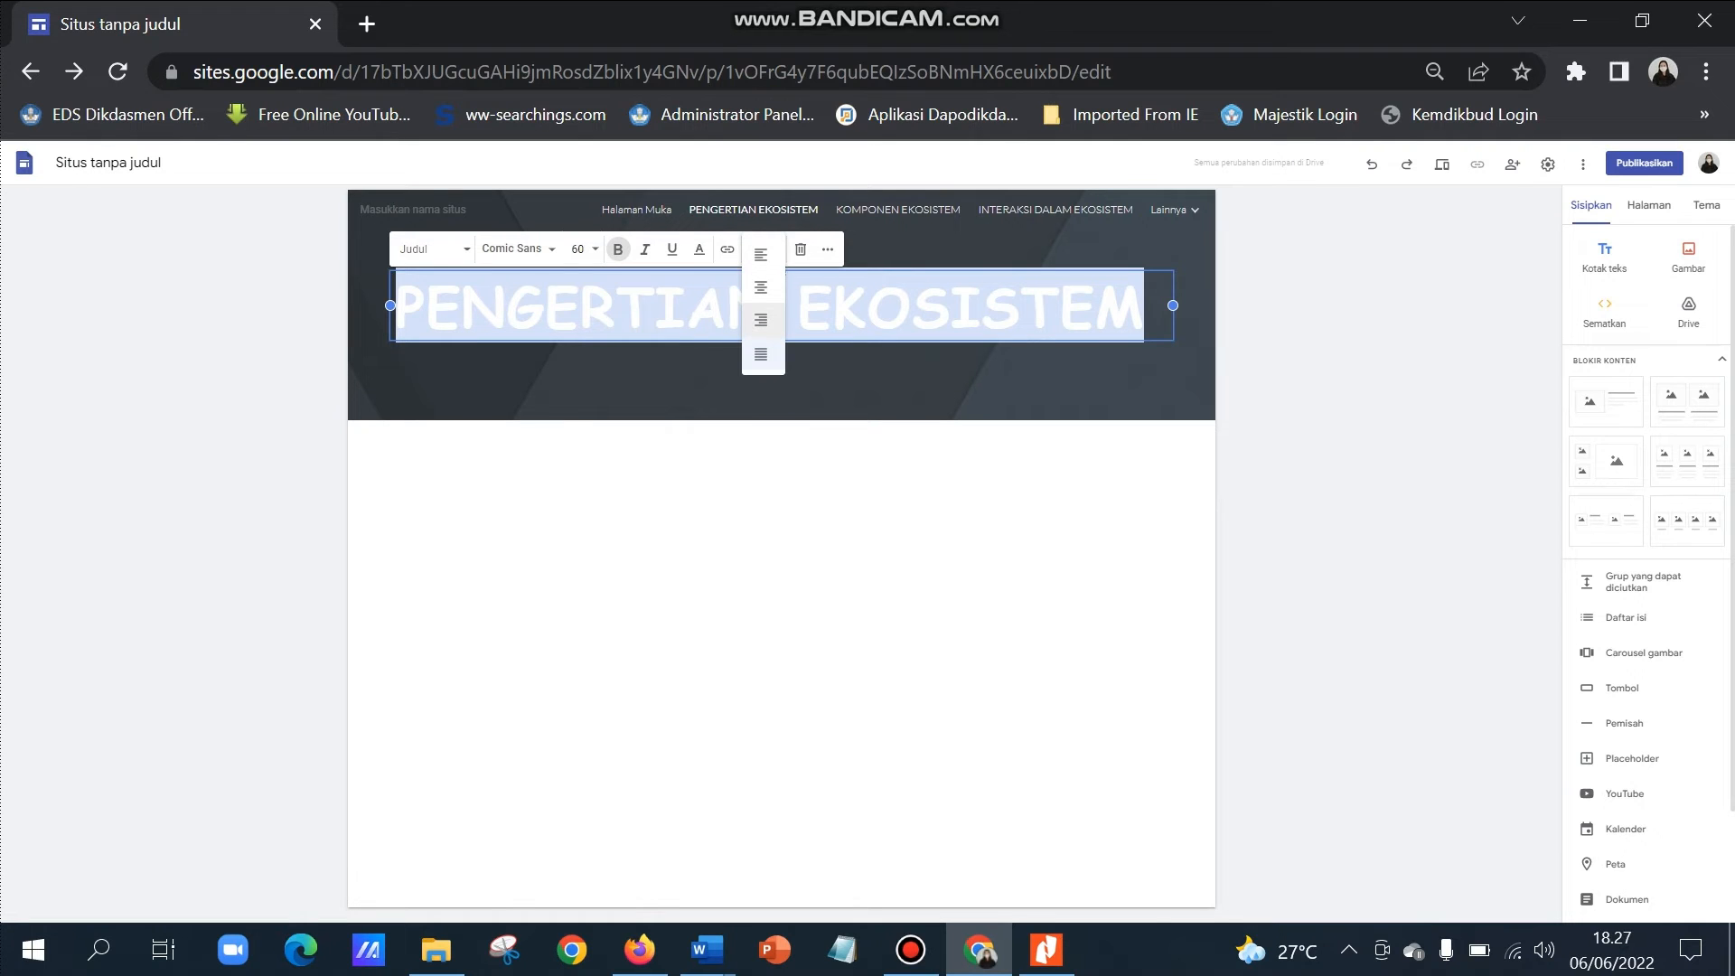
{"action": "left_click", "coordinate": [761, 286]}
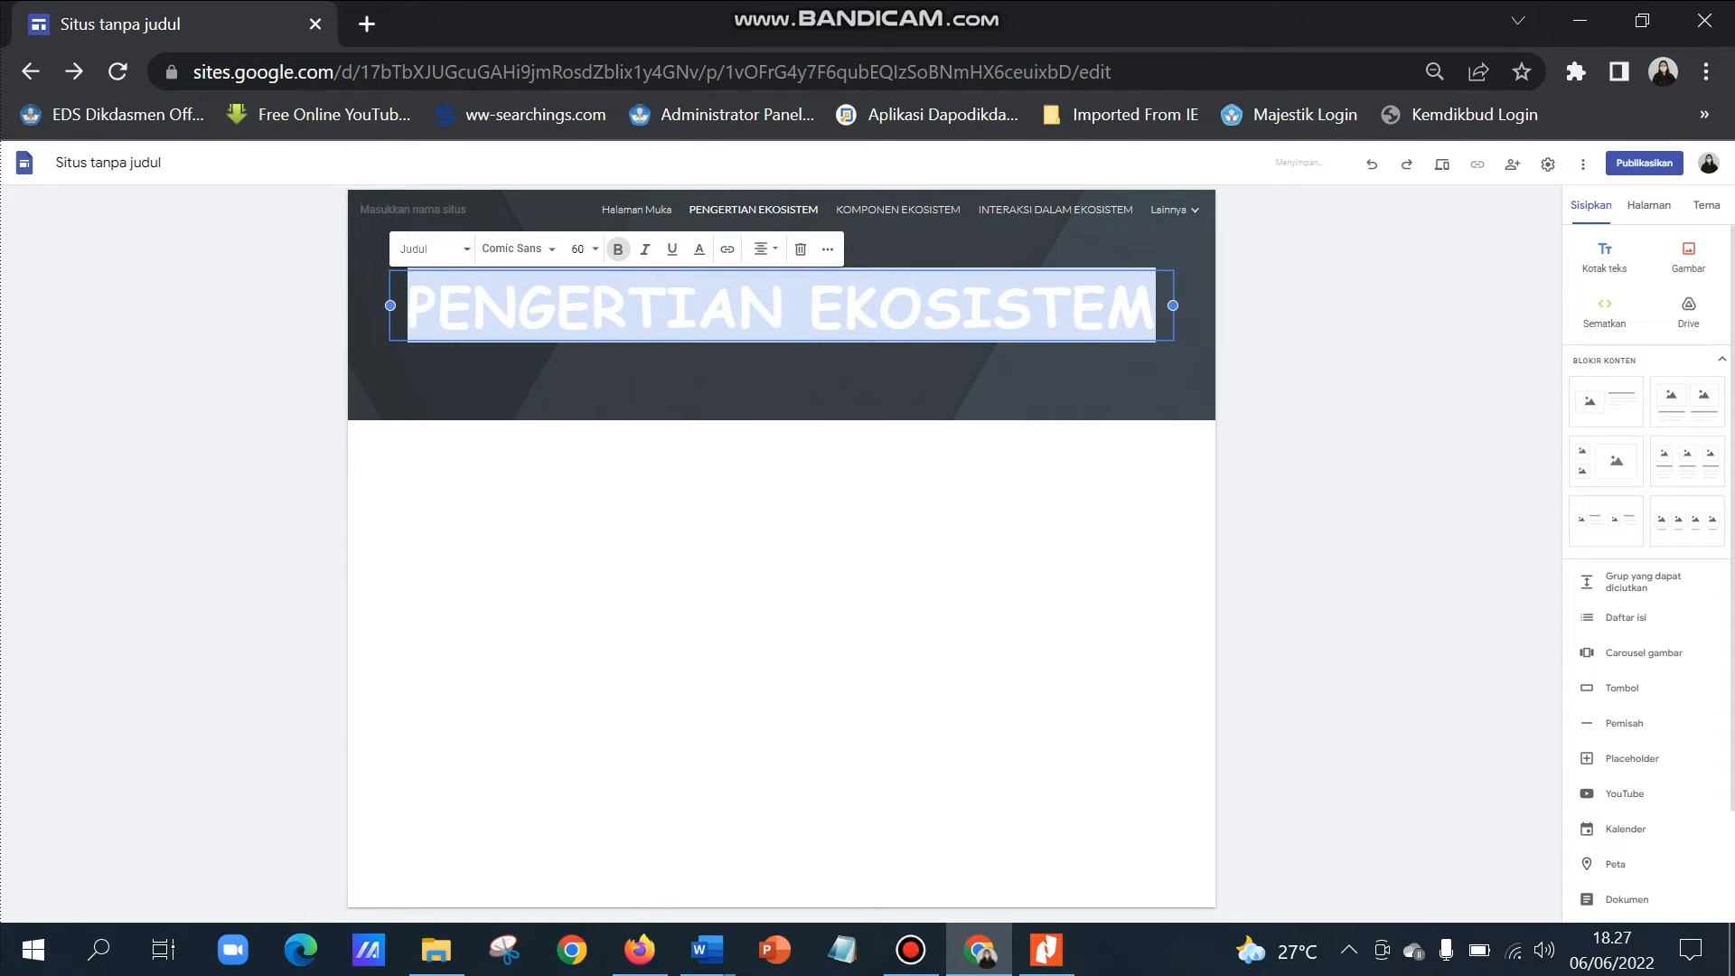
{"action": "left_click", "coordinate": [777, 542]}
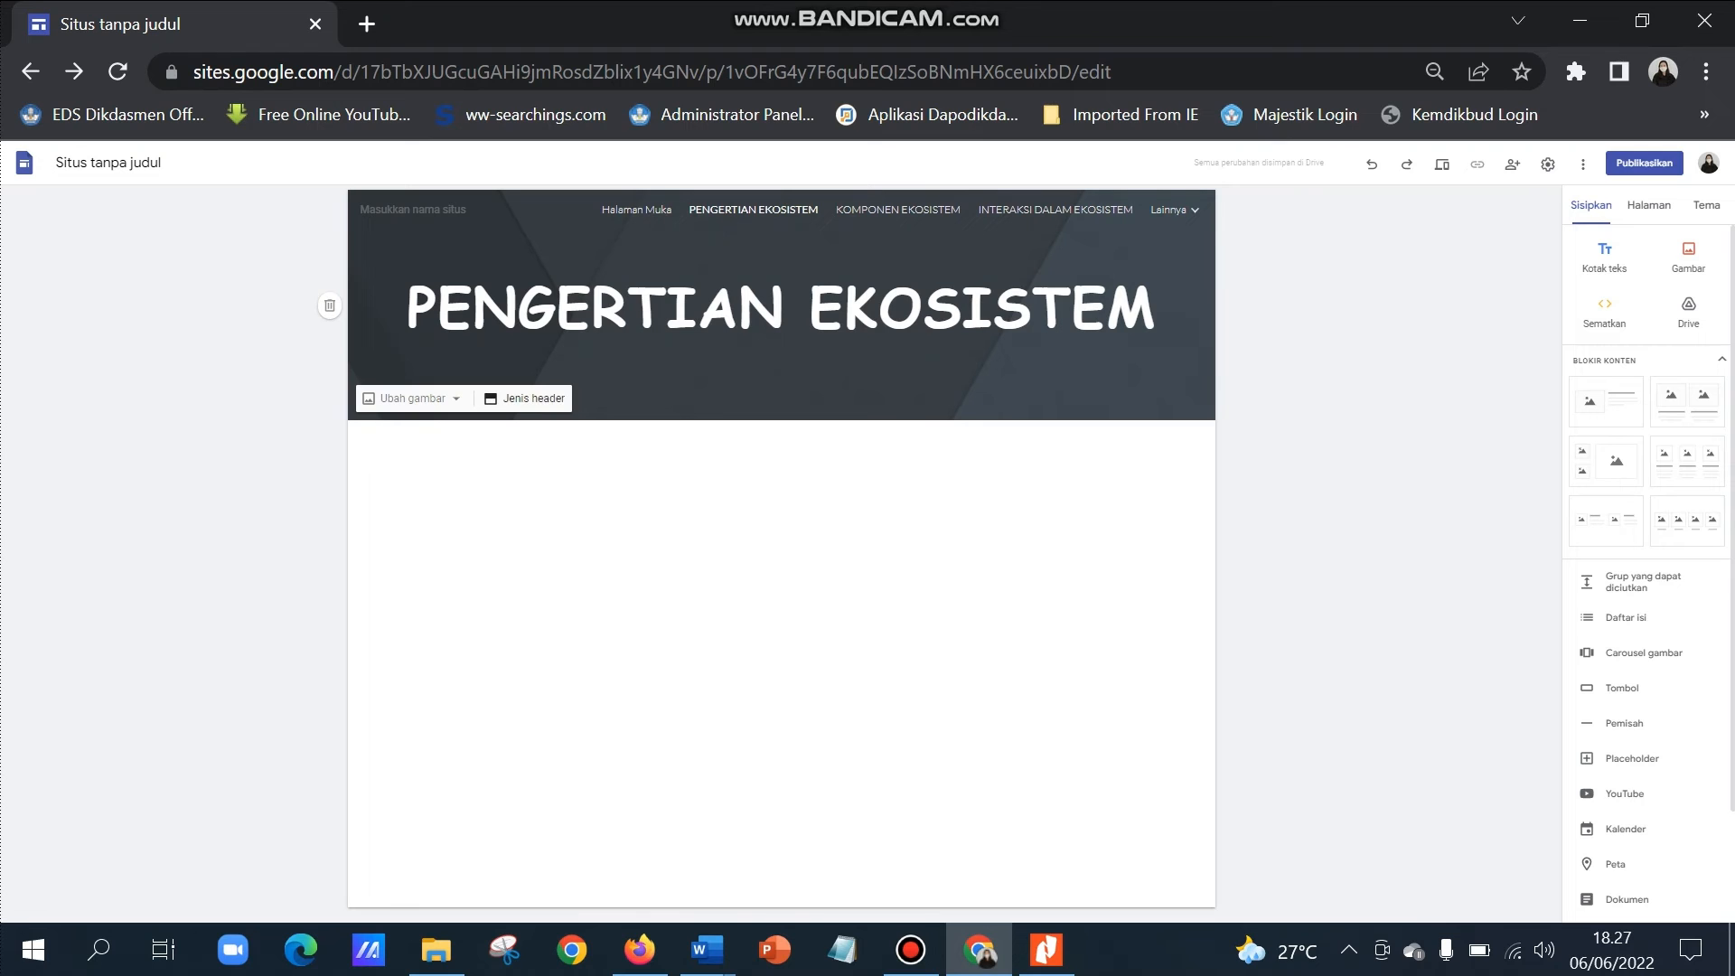
Search header images for EKOSISTEM and use the photo of zebras on a savanna as the PENGERTIAN EKOSISTEM page's header image.
{"action": "left_click", "coordinate": [413, 398]}
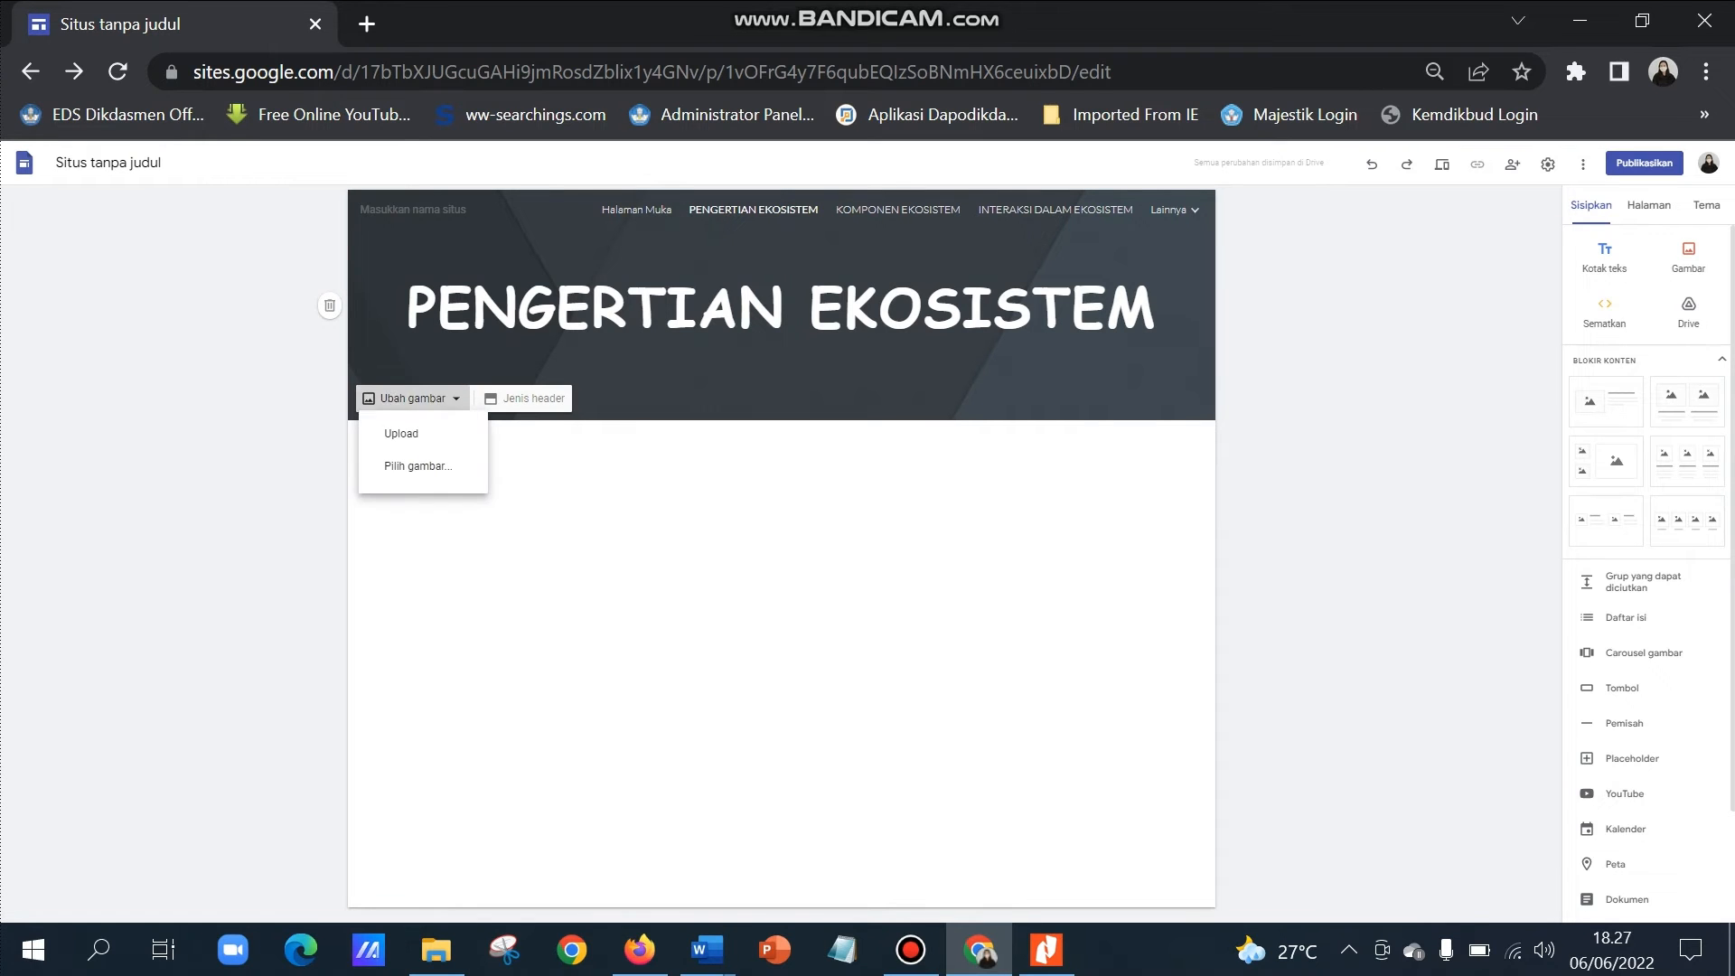
{"action": "left_click", "coordinate": [417, 470]}
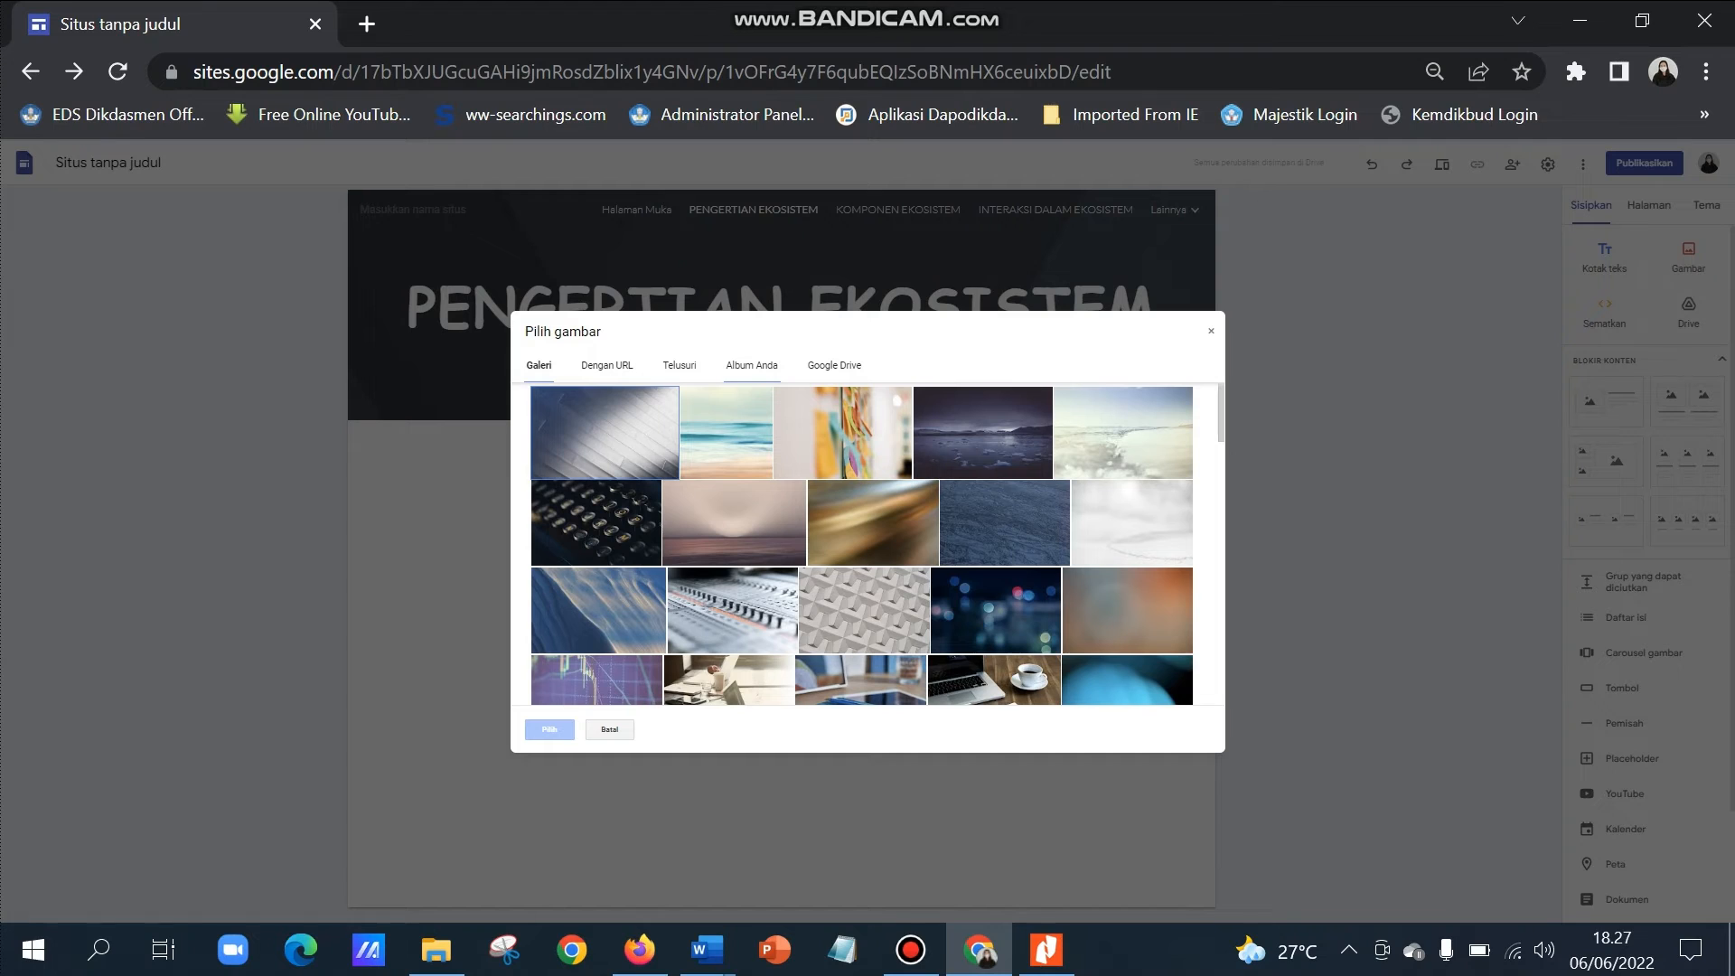
{"action": "left_click", "coordinate": [680, 365]}
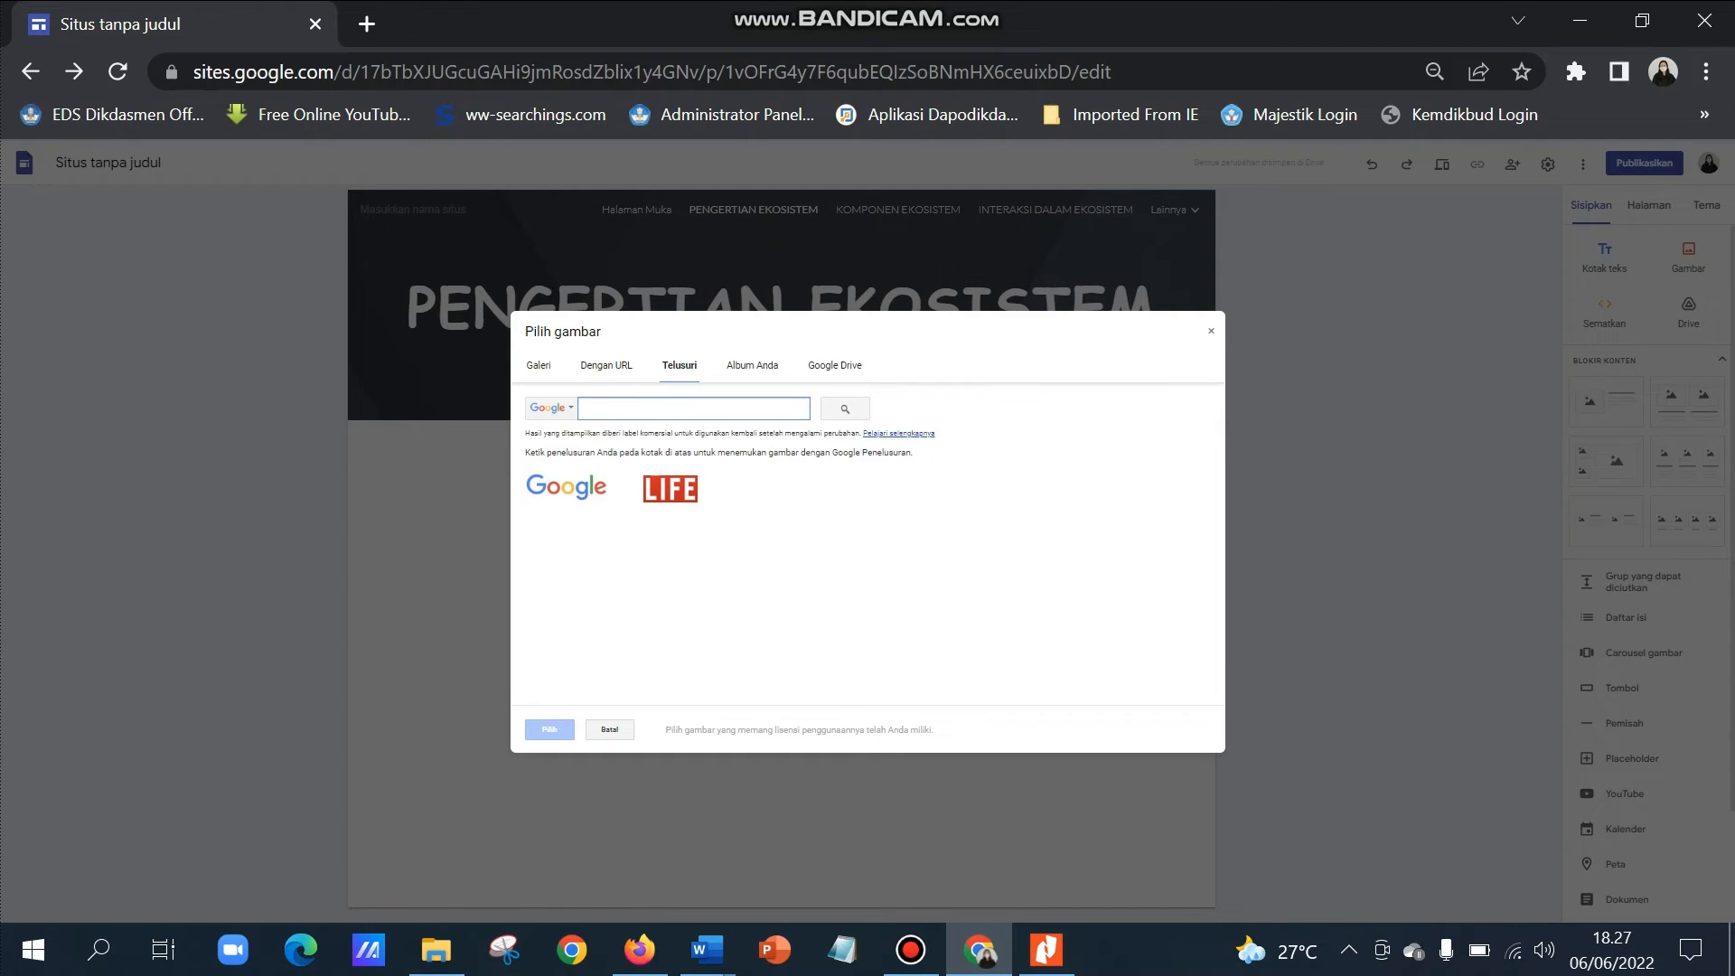
{"action": "type", "text": "EKOSISTEM"}
{"action": "left_click", "coordinate": [845, 408]}
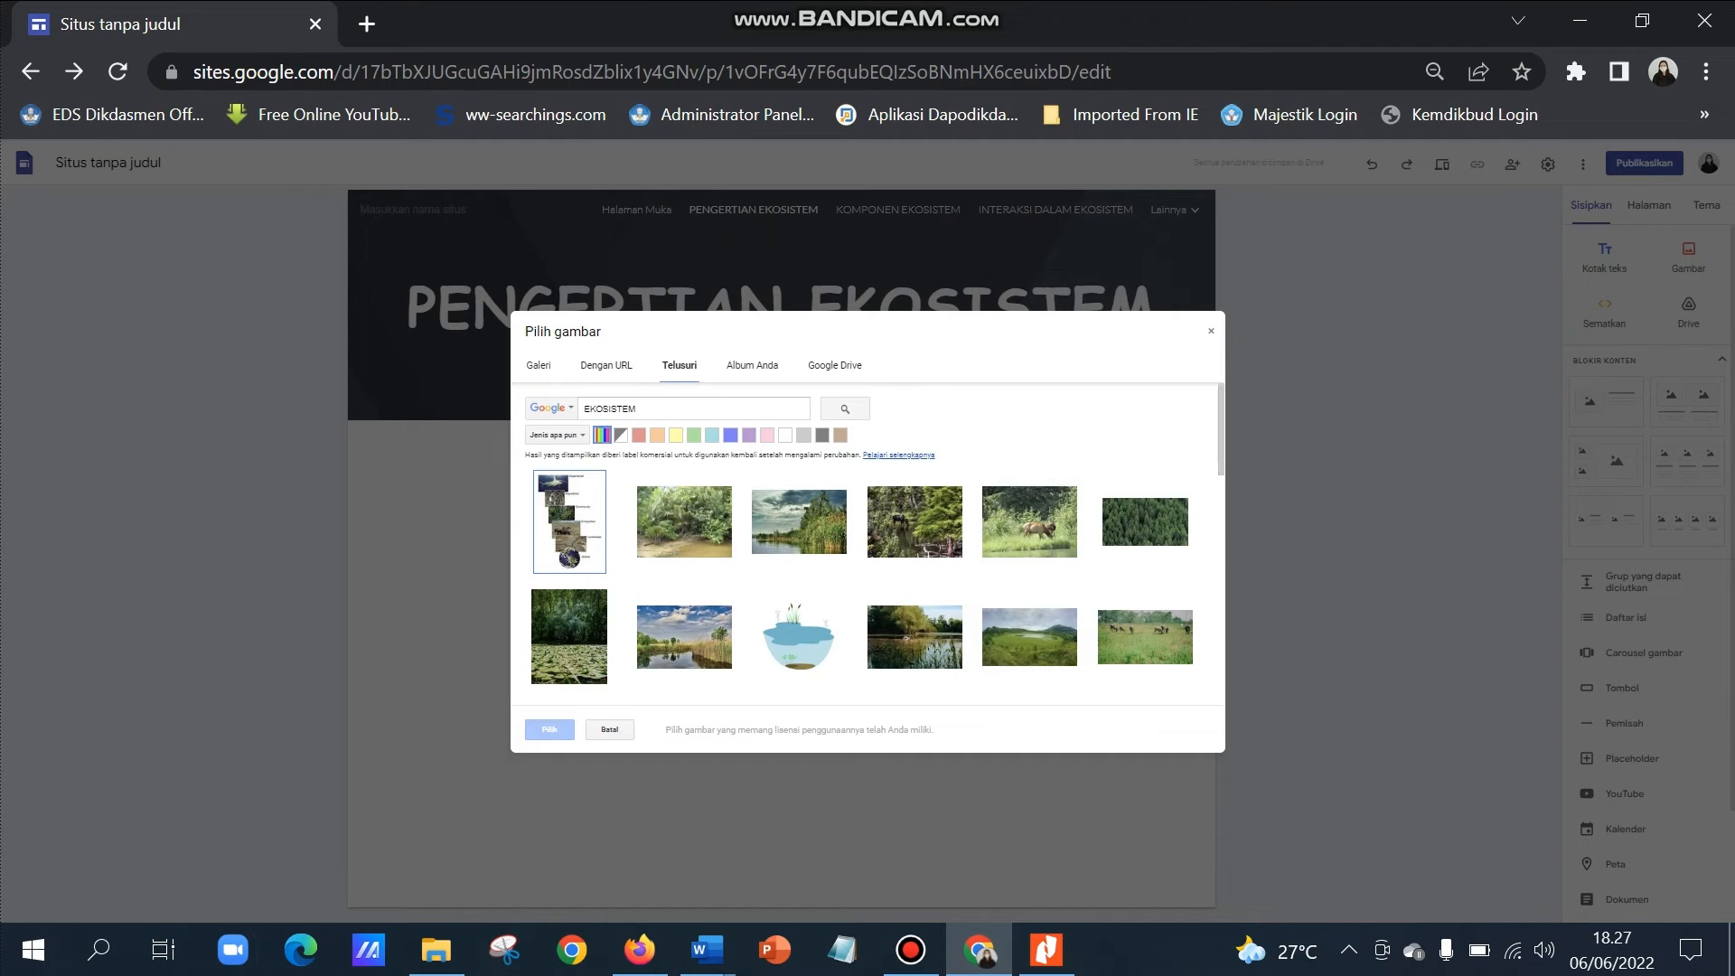
{"action": "scroll", "coordinate": [867, 543], "scroll_direction": "down", "scroll_amount": 3}
{"action": "scroll", "coordinate": [684, 435], "scroll_direction": "down", "scroll_amount": 1}
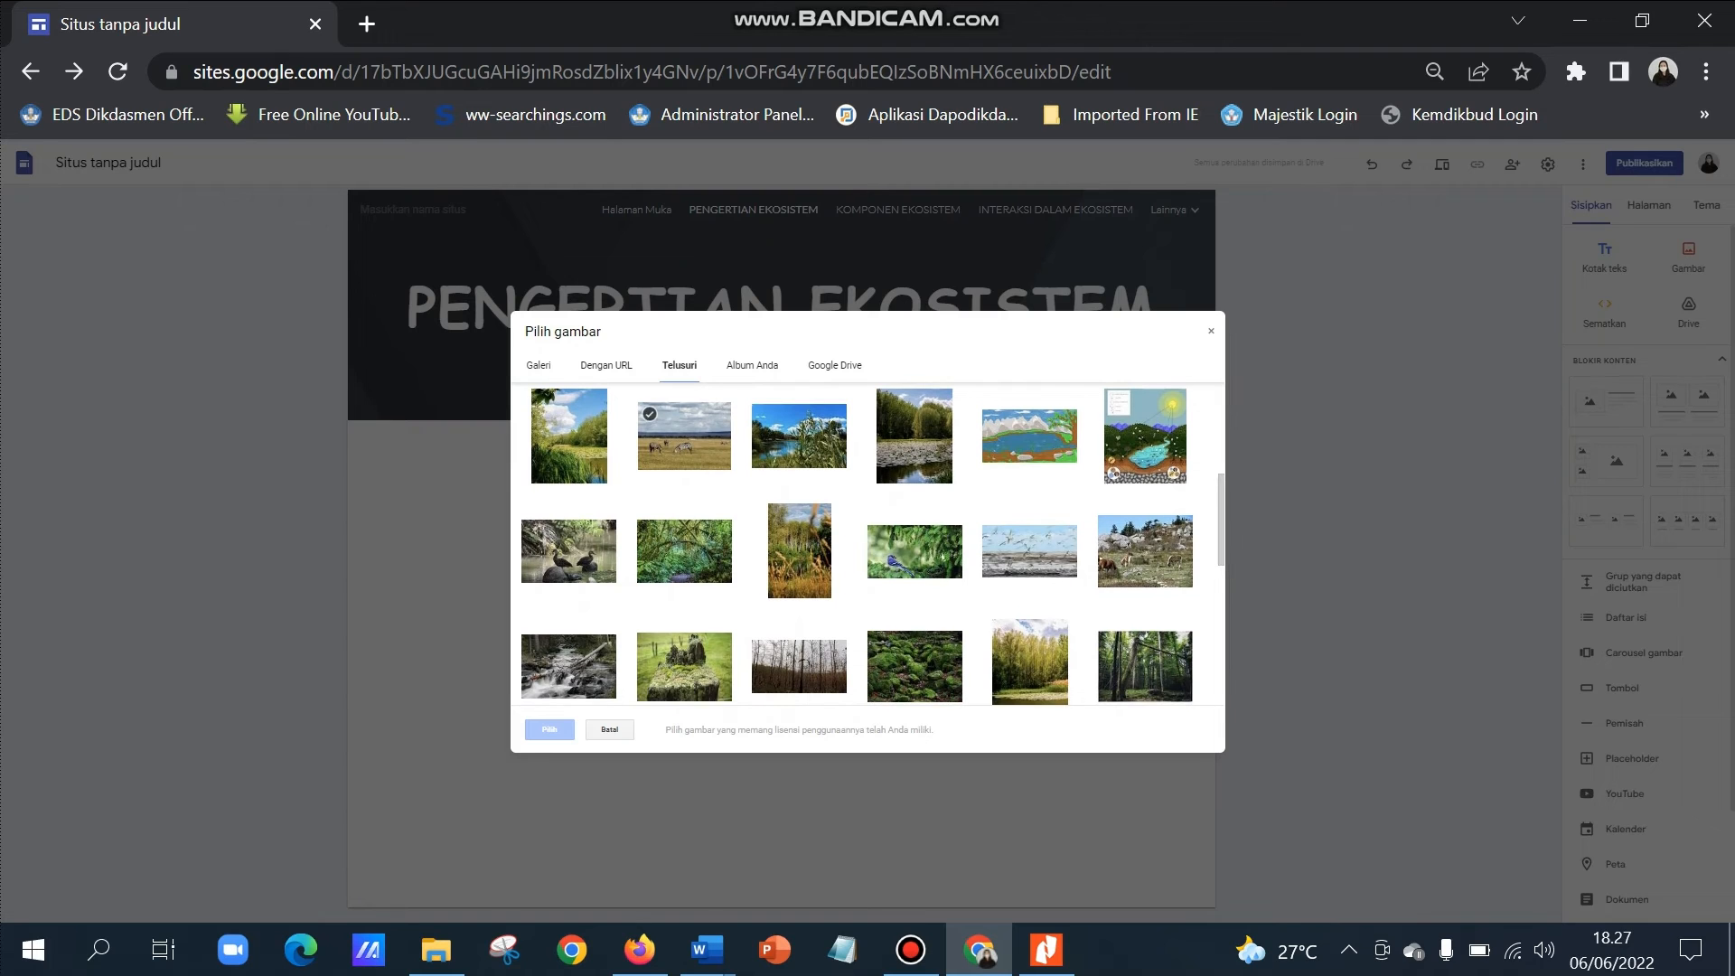
{"action": "left_click", "coordinate": [684, 435]}
{"action": "left_click", "coordinate": [550, 729]}
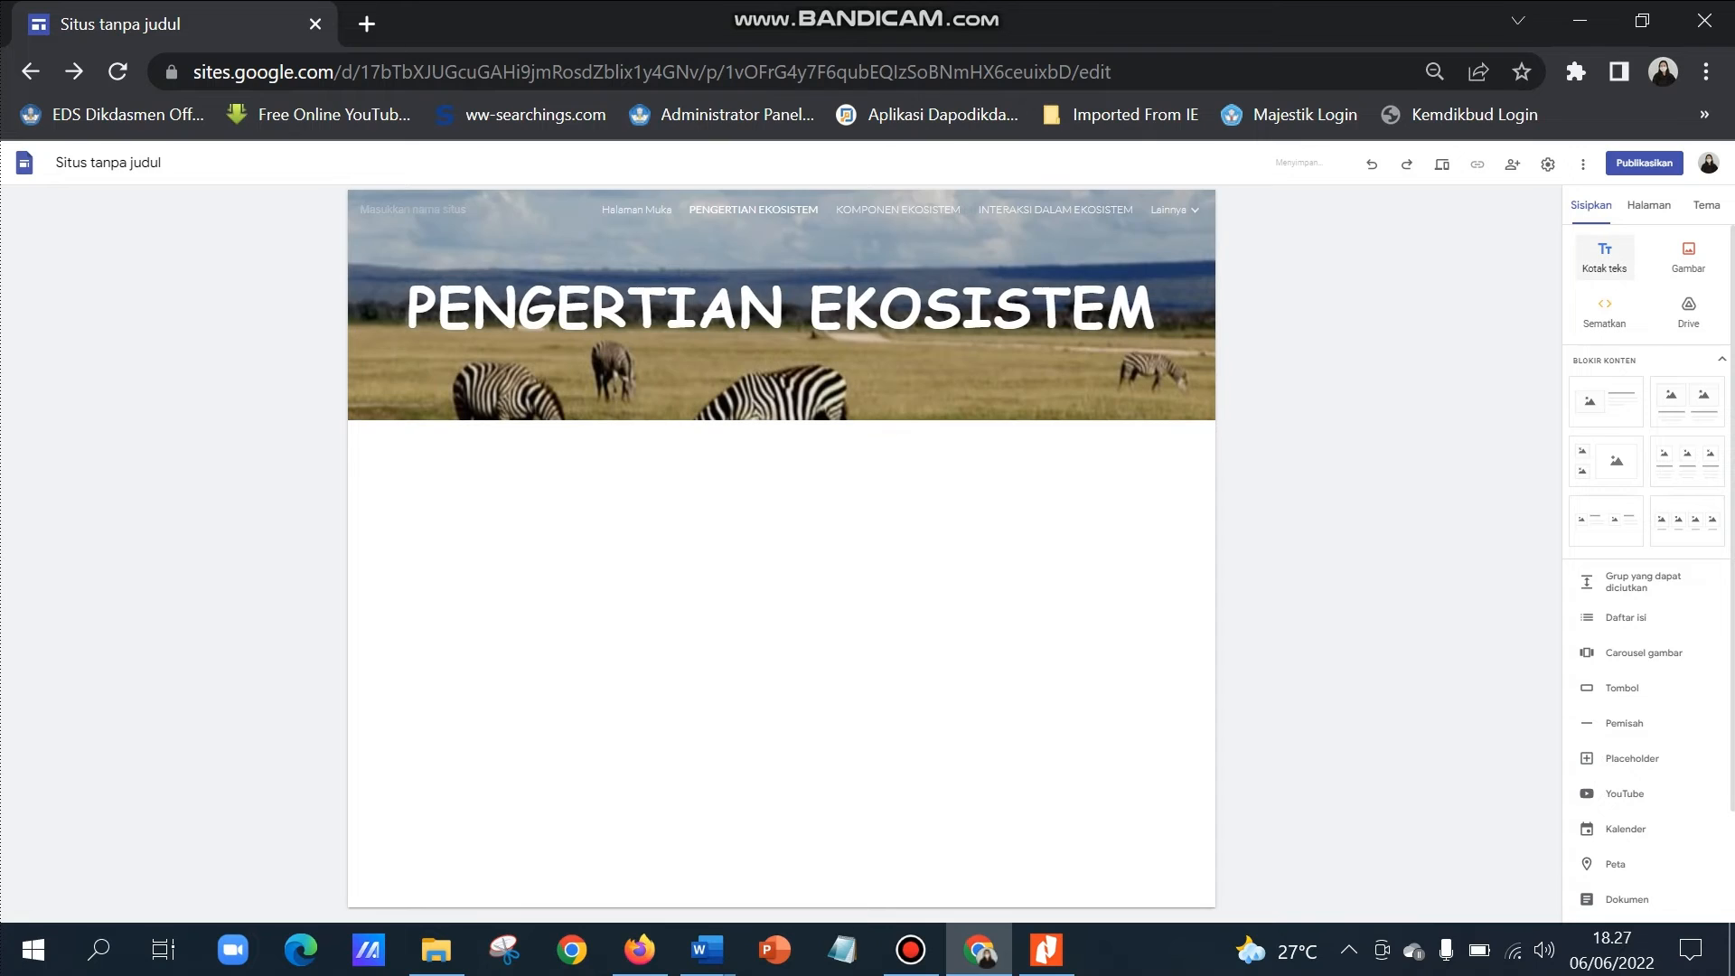
Insert a text box below the header of the PENGERTIAN EKOSISTEM page.
{"action": "left_click", "coordinate": [1604, 258]}
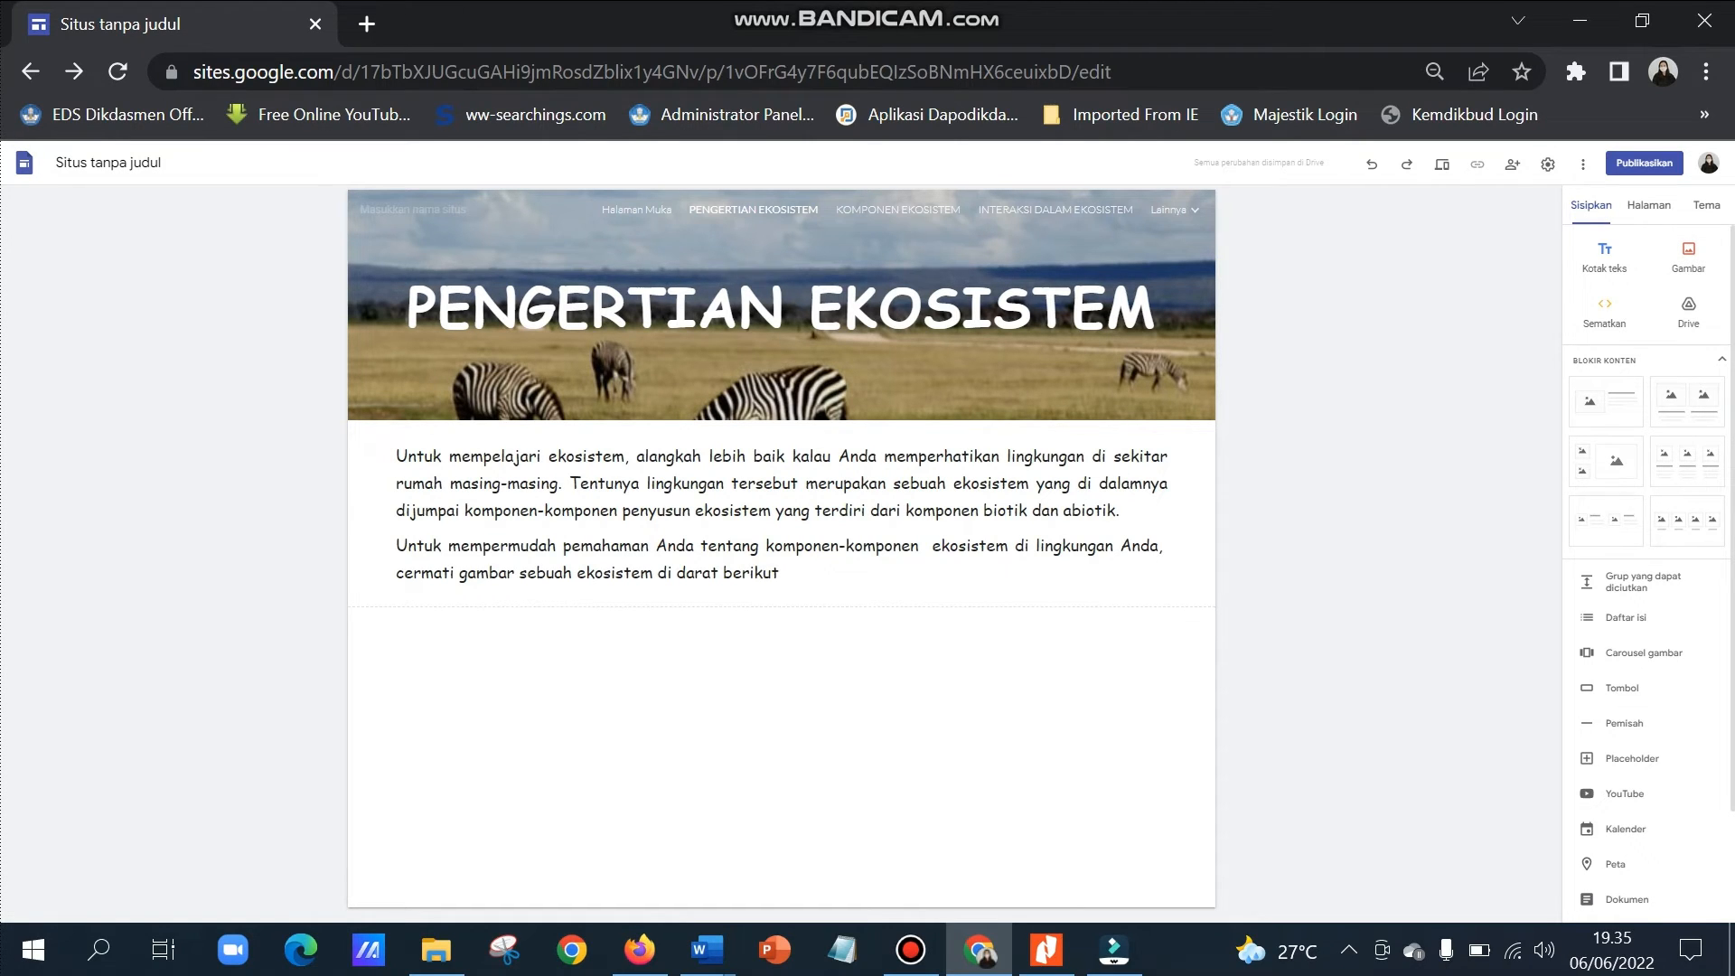
Insert the photo of animals grazing in a green field from a Google image search for EKOSISTEM DARAT.
{"action": "left_click", "coordinate": [1688, 258]}
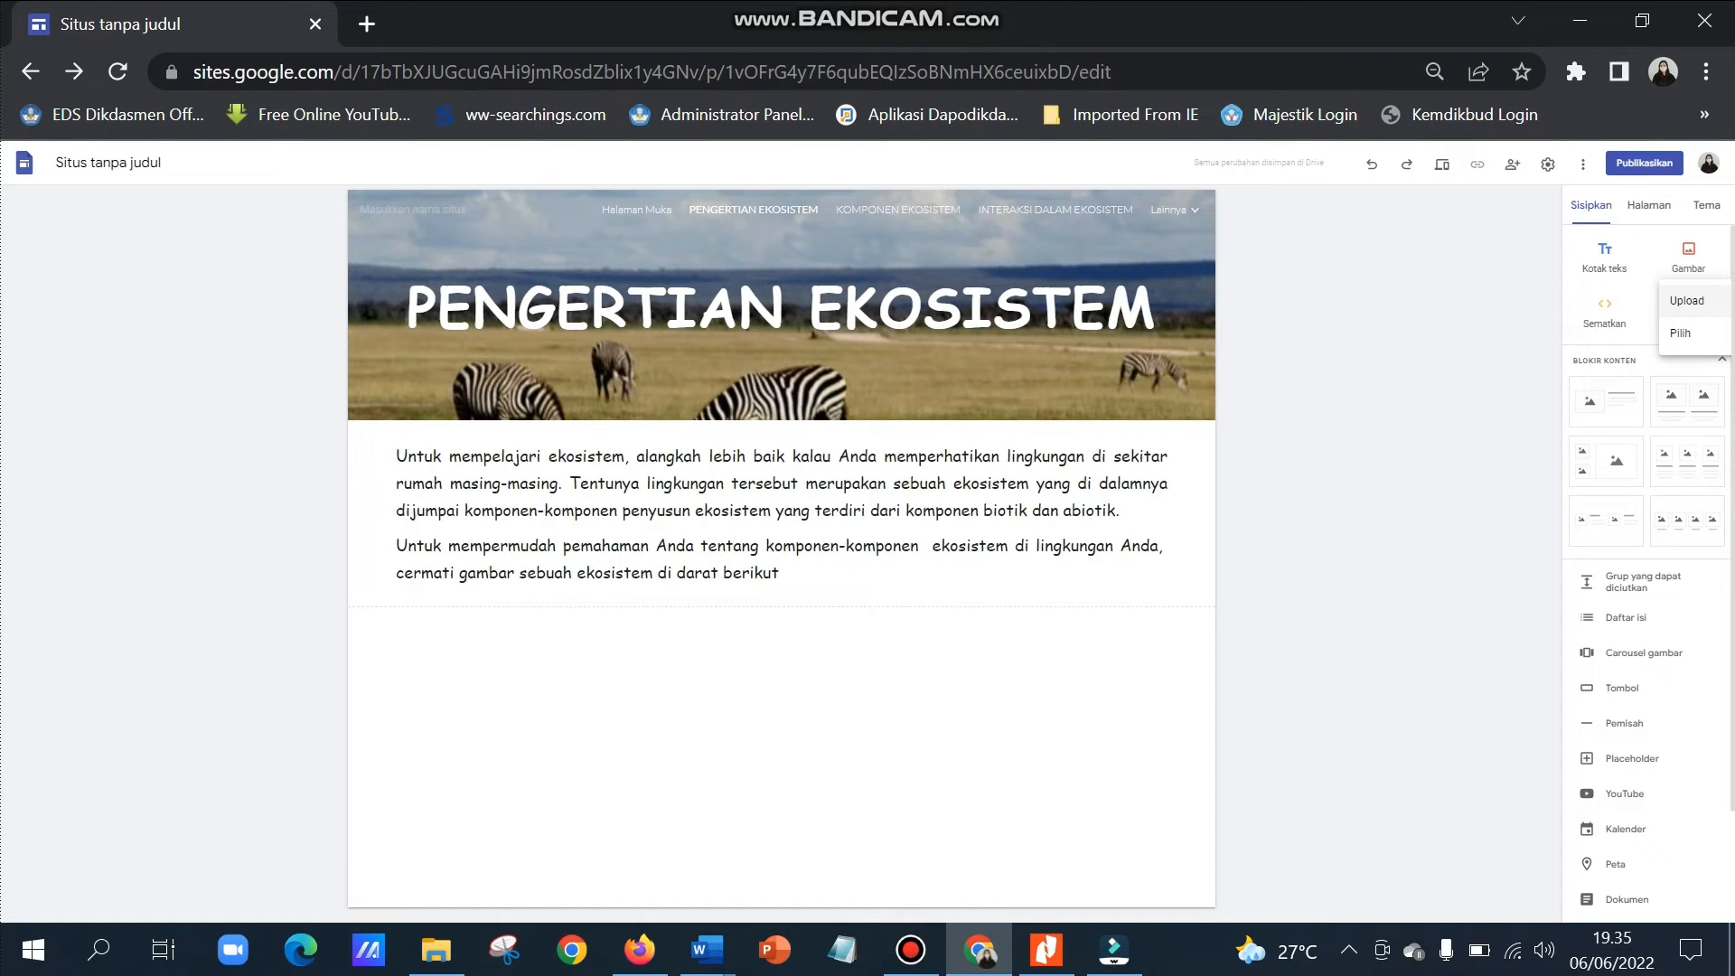
{"action": "left_click", "coordinate": [1680, 333]}
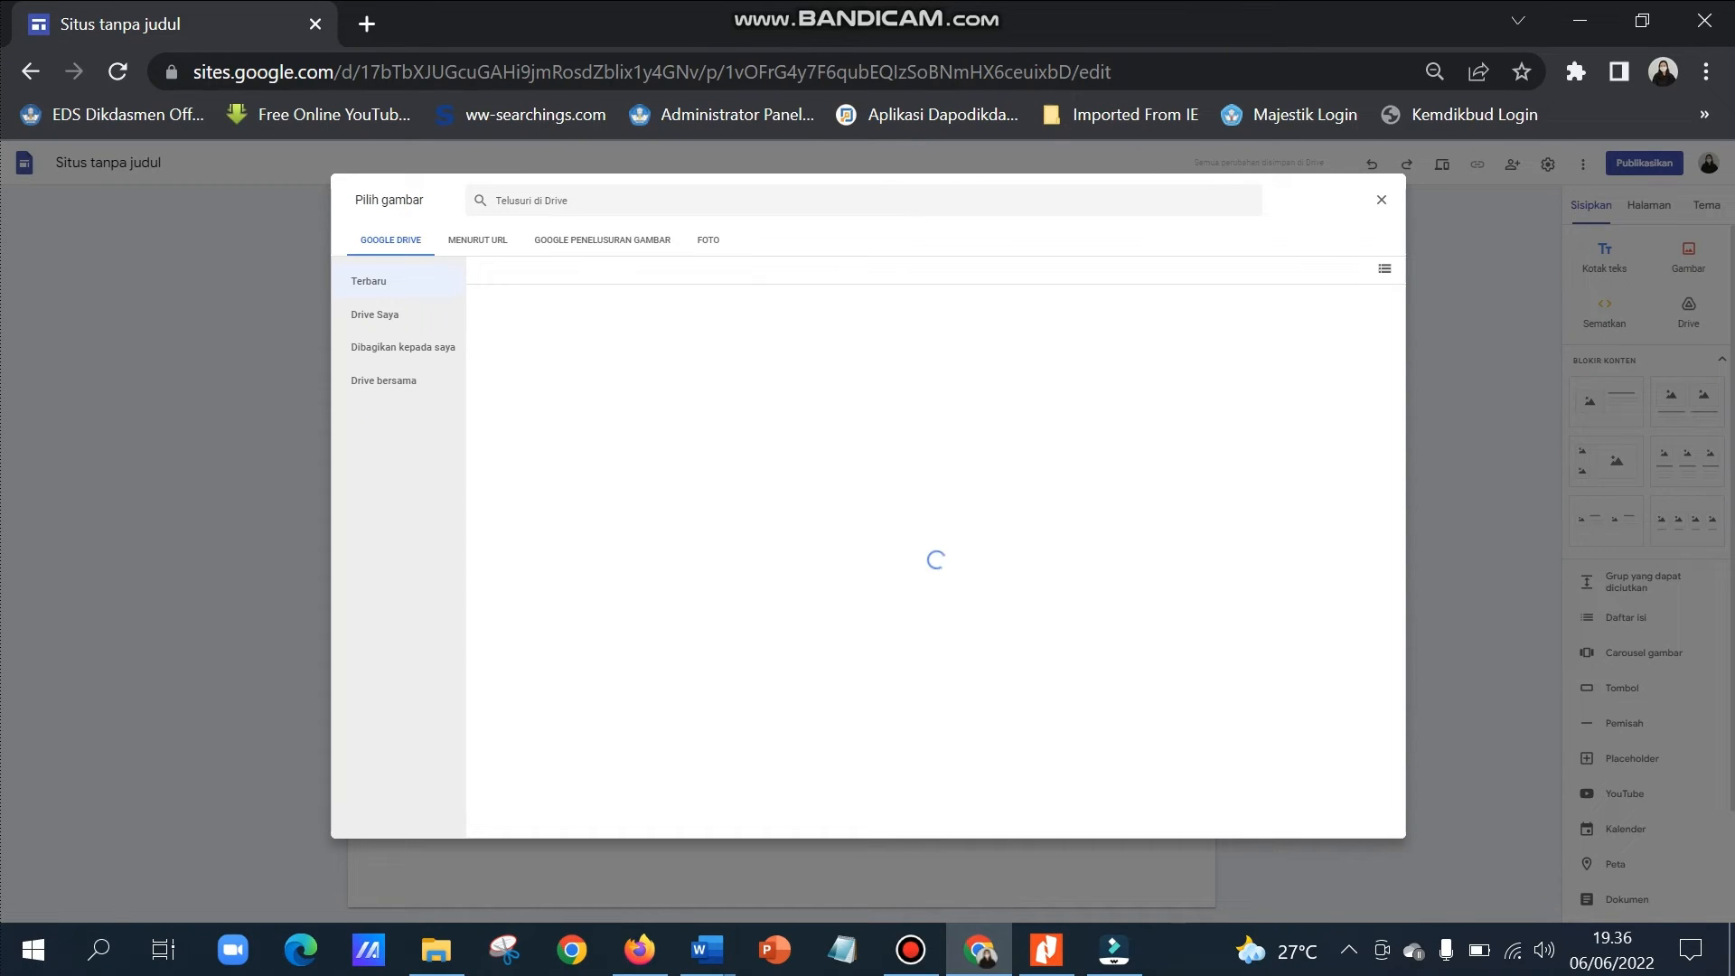
{"action": "left_click", "coordinate": [623, 240]}
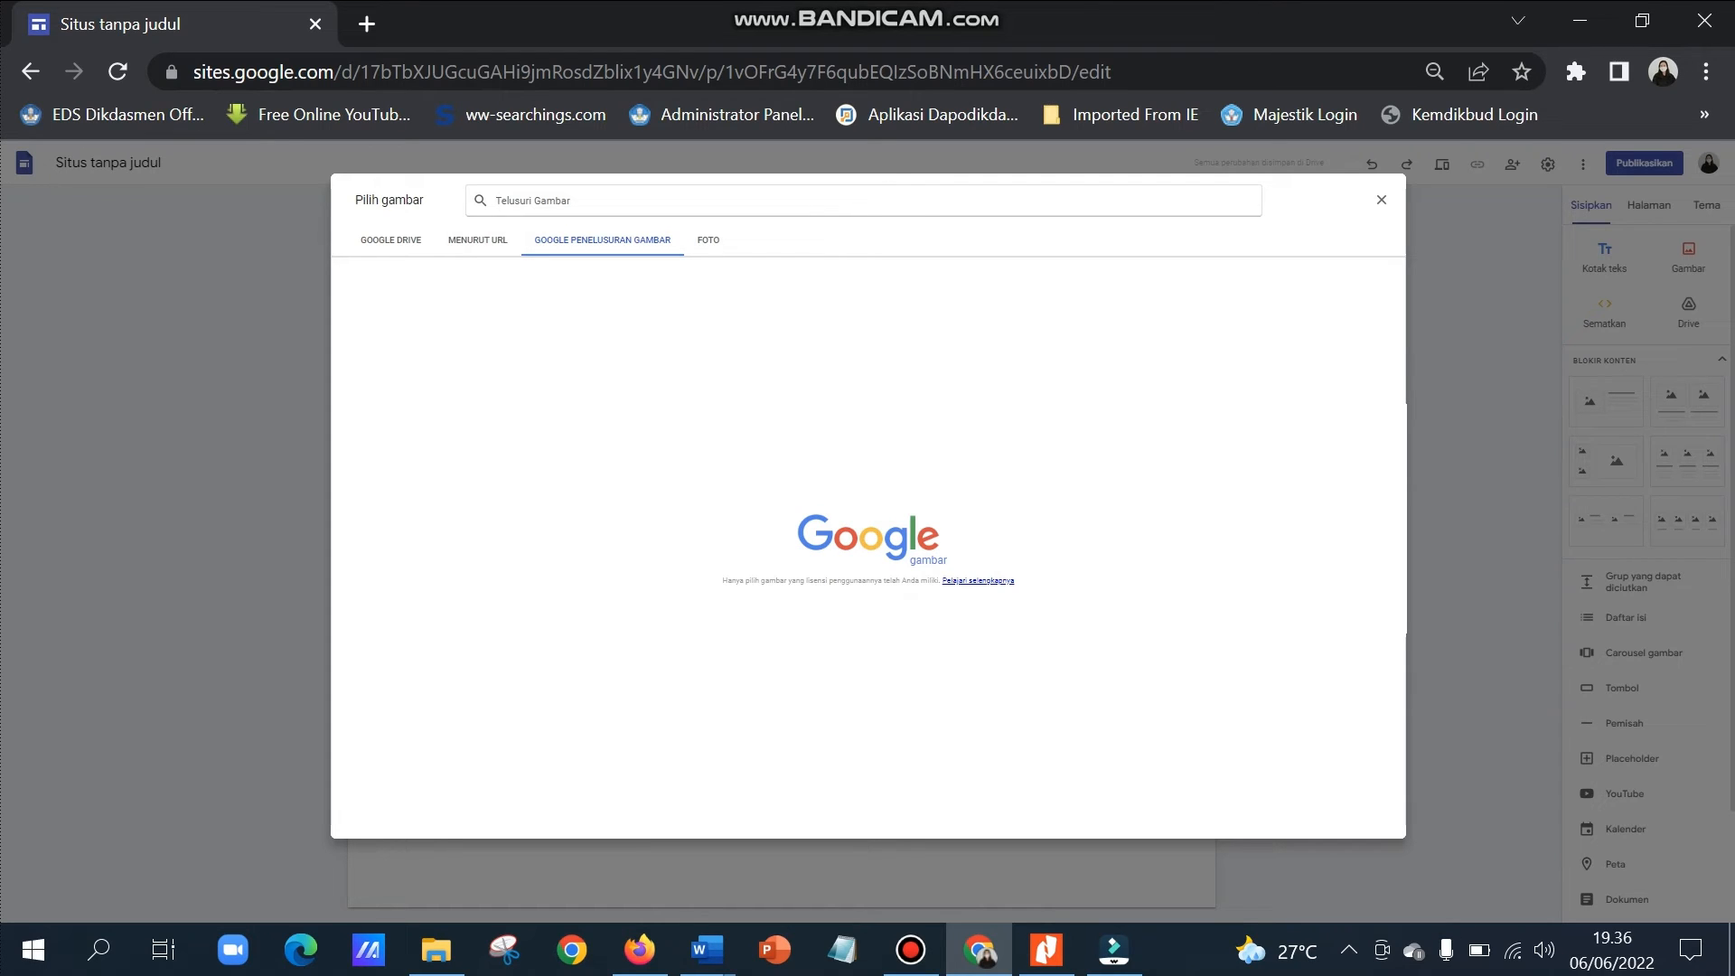
{"action": "type", "text": "EKOSI"}
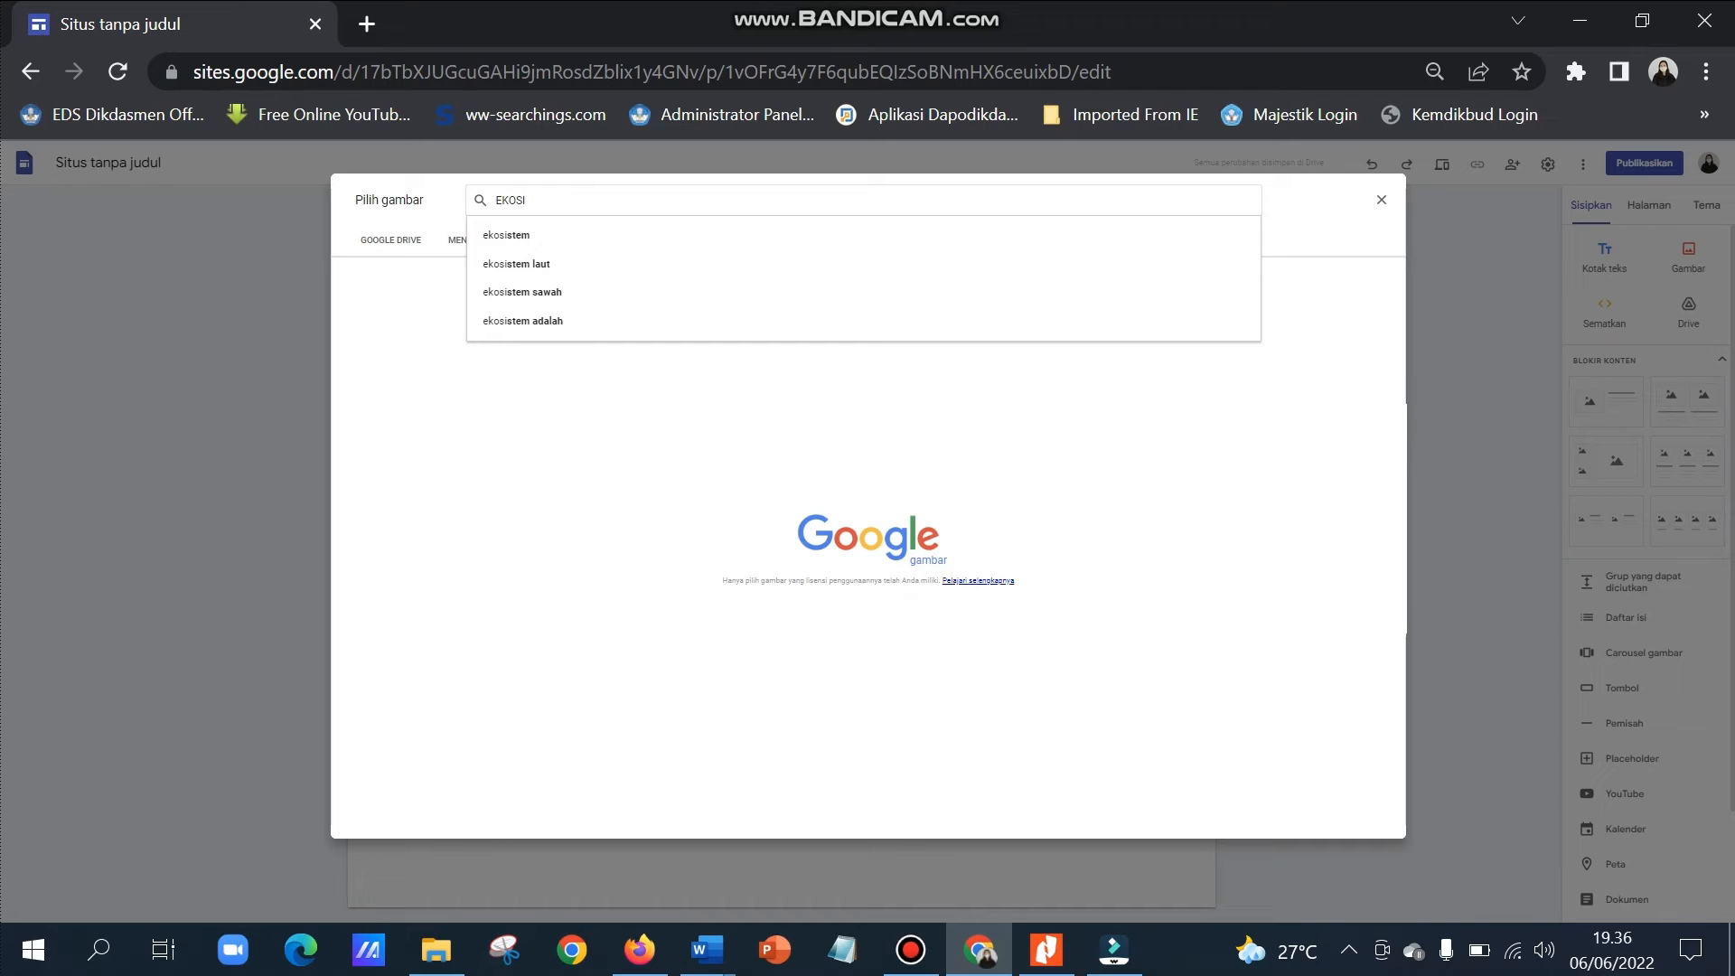
{"action": "type", "text": "STEM DARAT"}
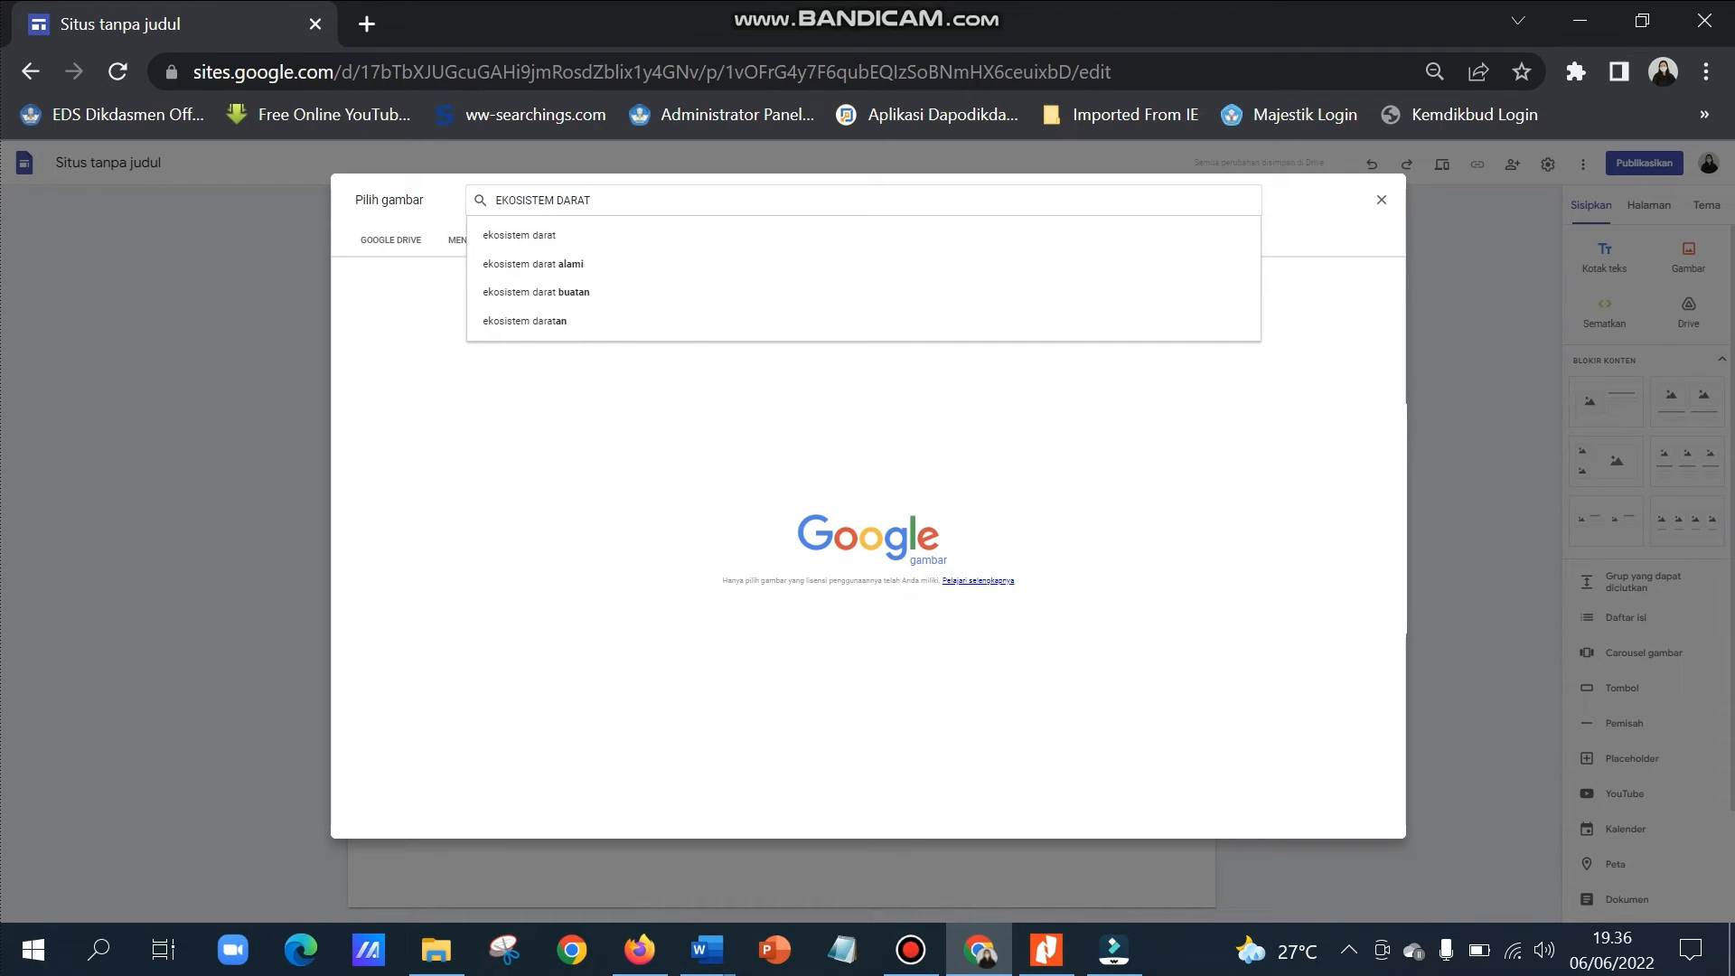
{"action": "key", "text": "Return"}
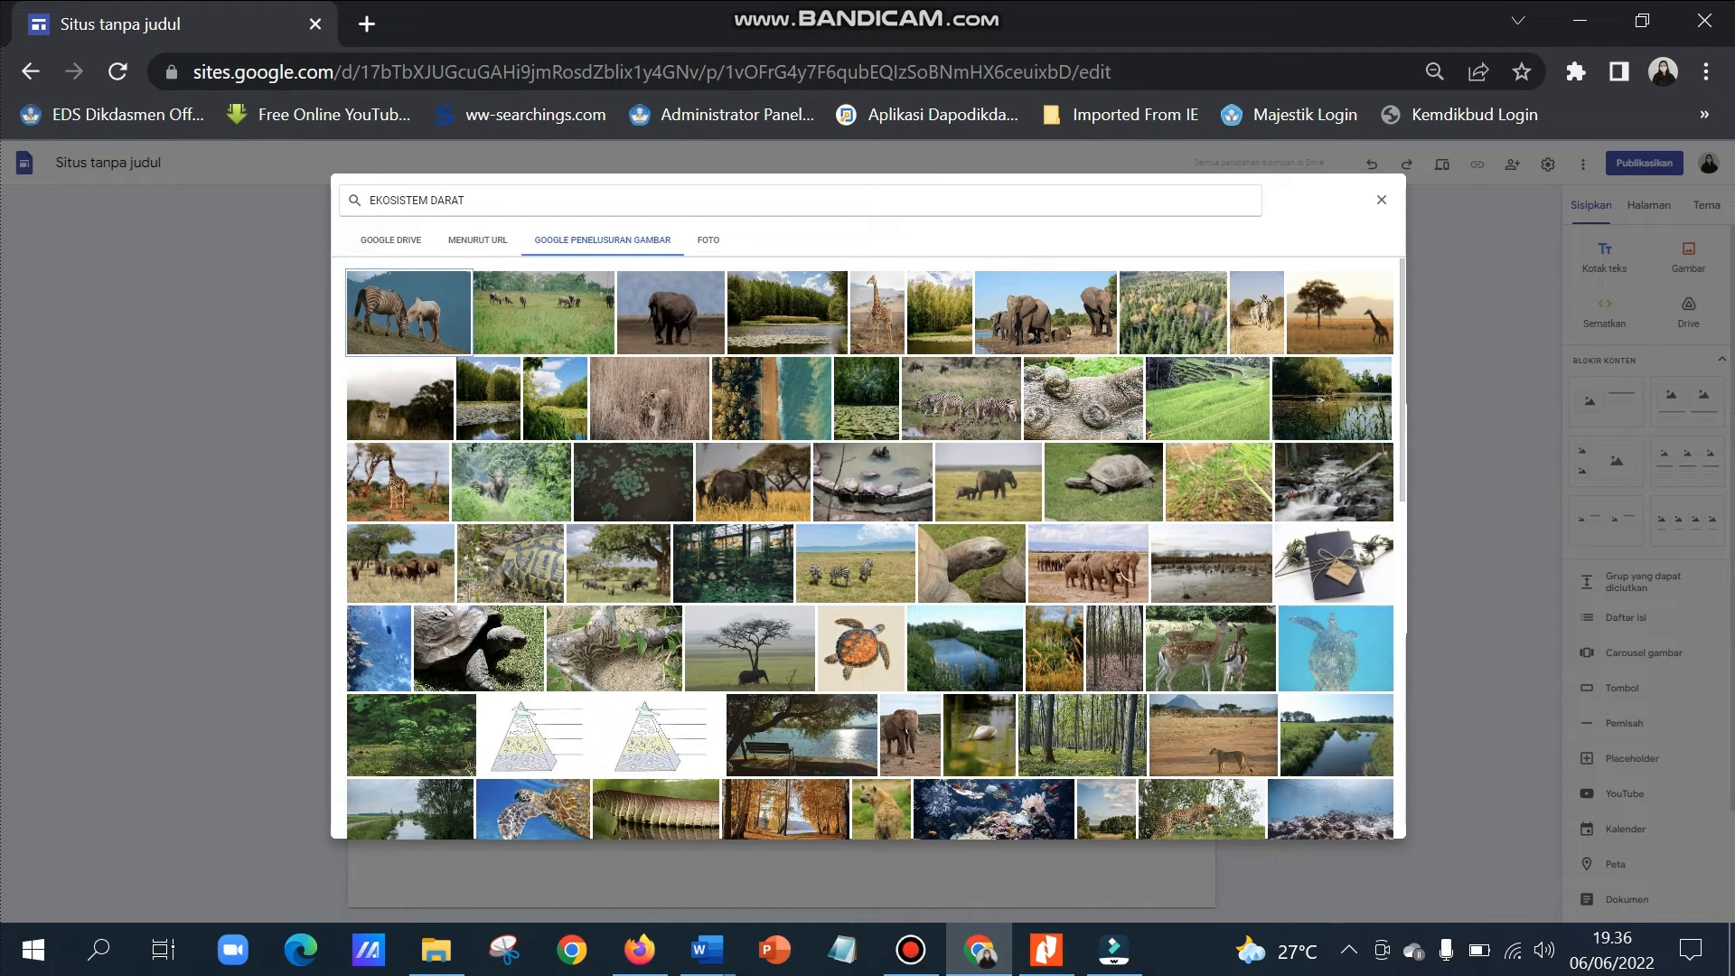
{"action": "left_click", "coordinate": [543, 312]}
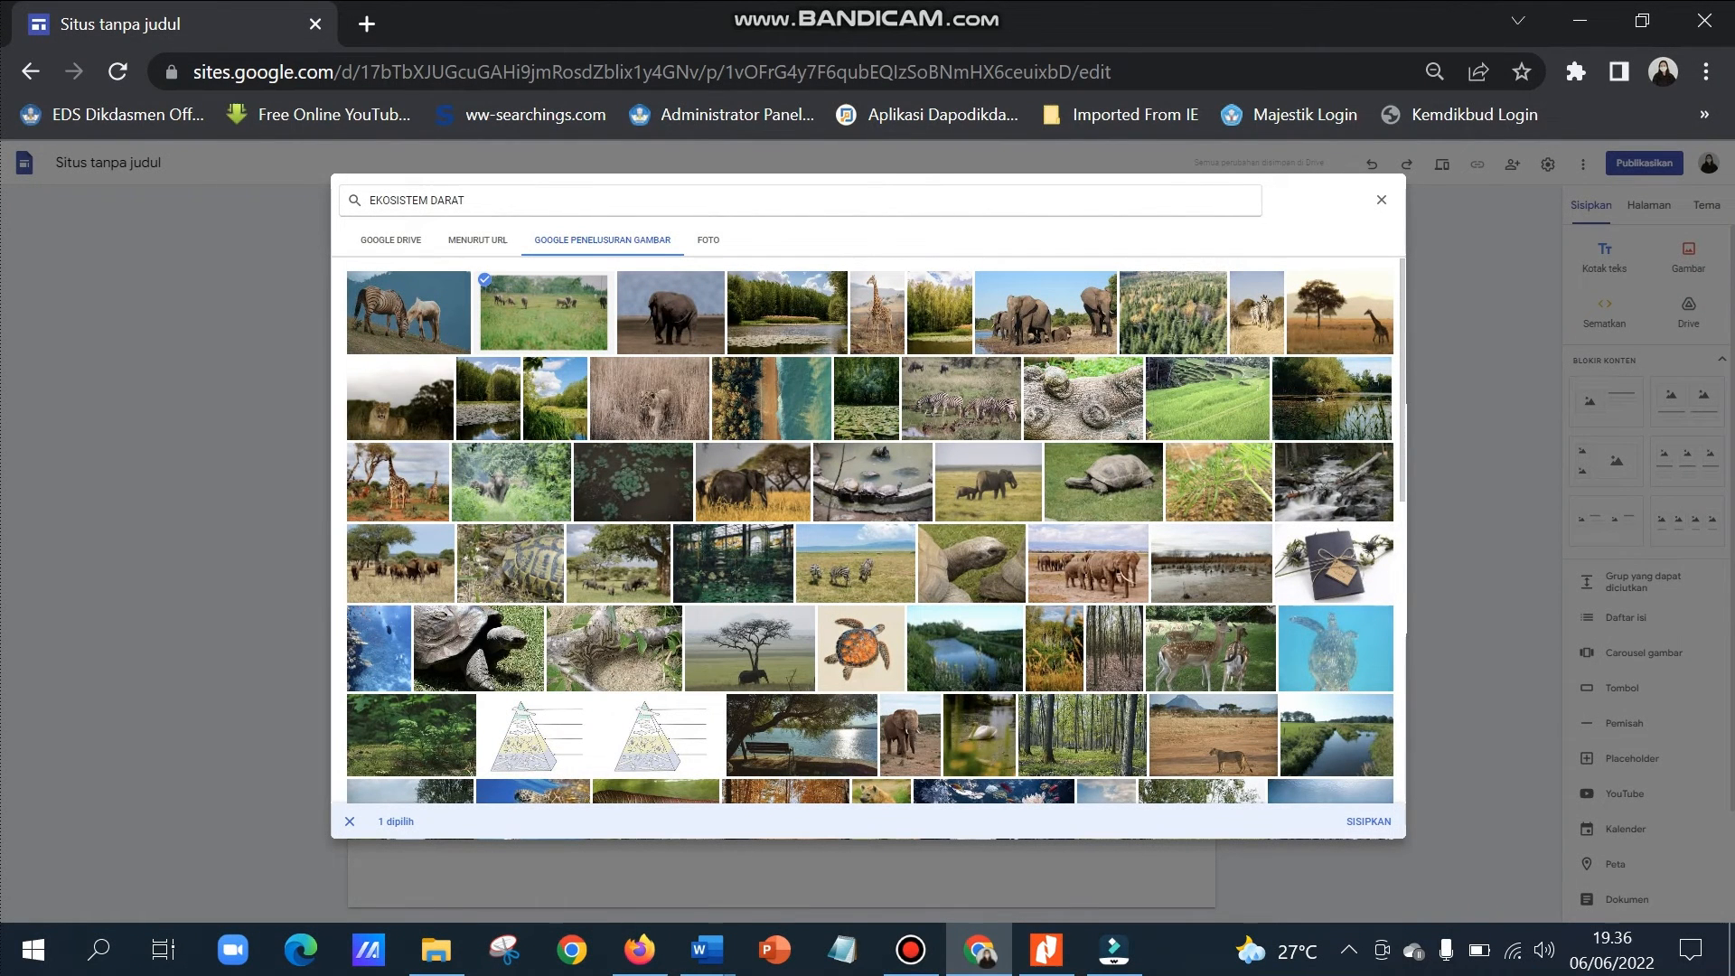
{"action": "left_click", "coordinate": [1368, 821]}
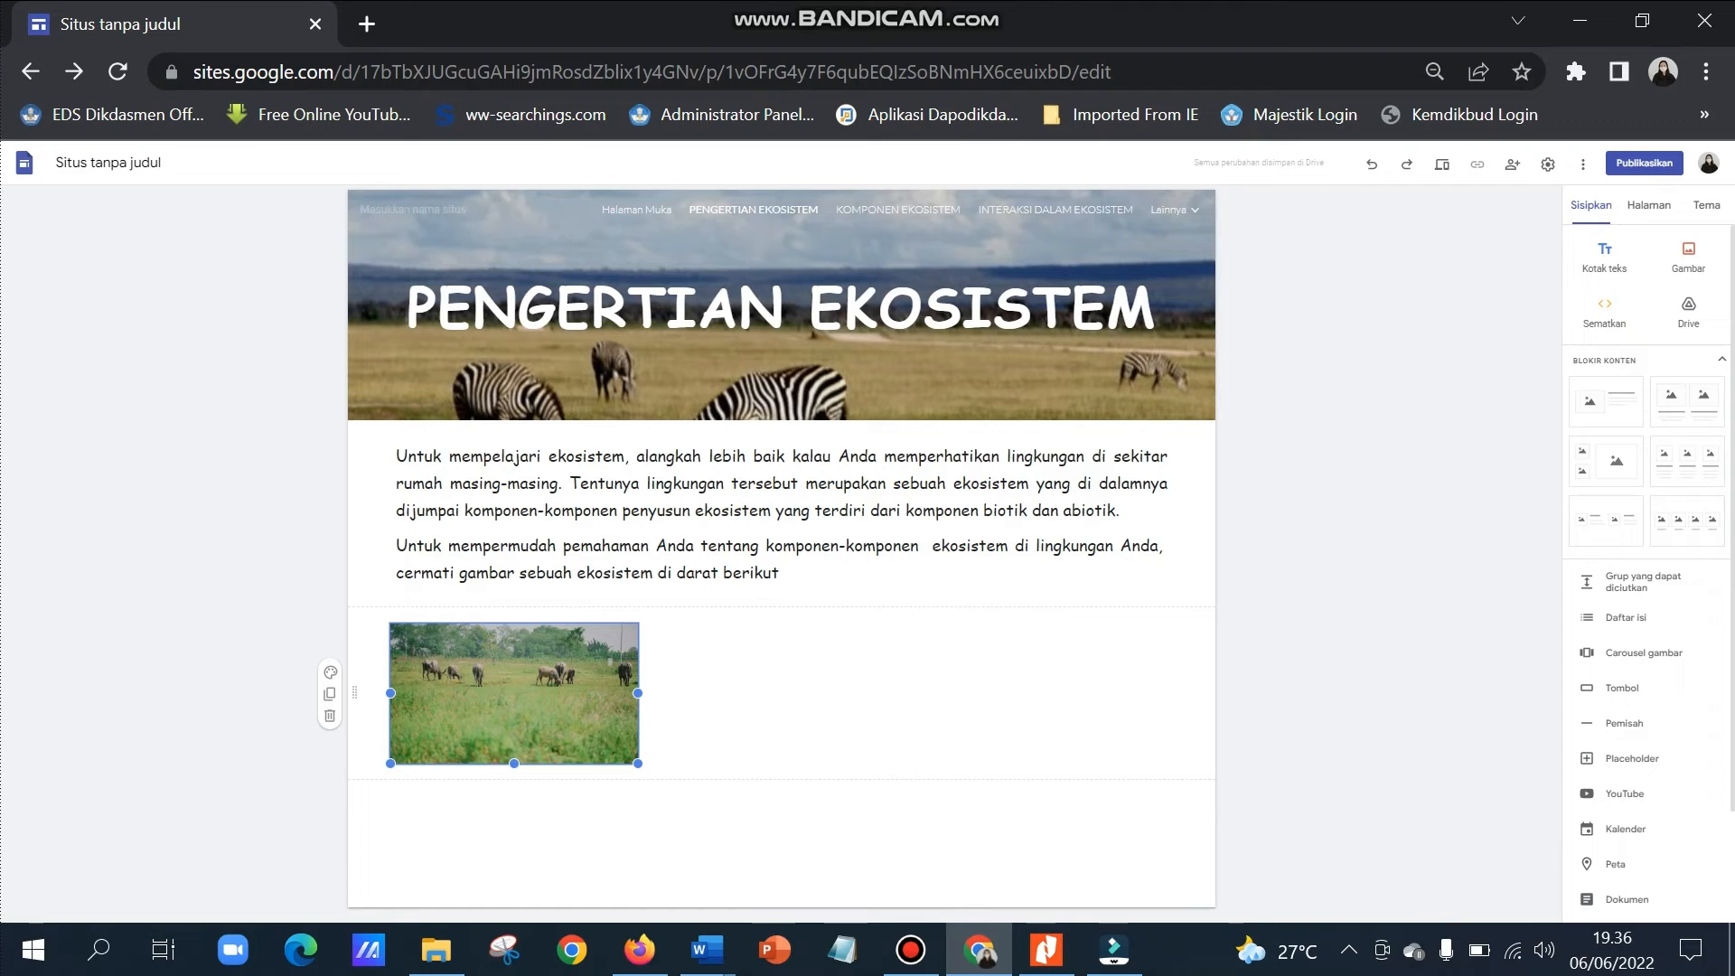
Enlarge the photo of the grazing animals and centre it on the page below the introductory text.
{"action": "left_click_drag", "start_coordinate": [637, 763], "coordinate": [836, 862]}
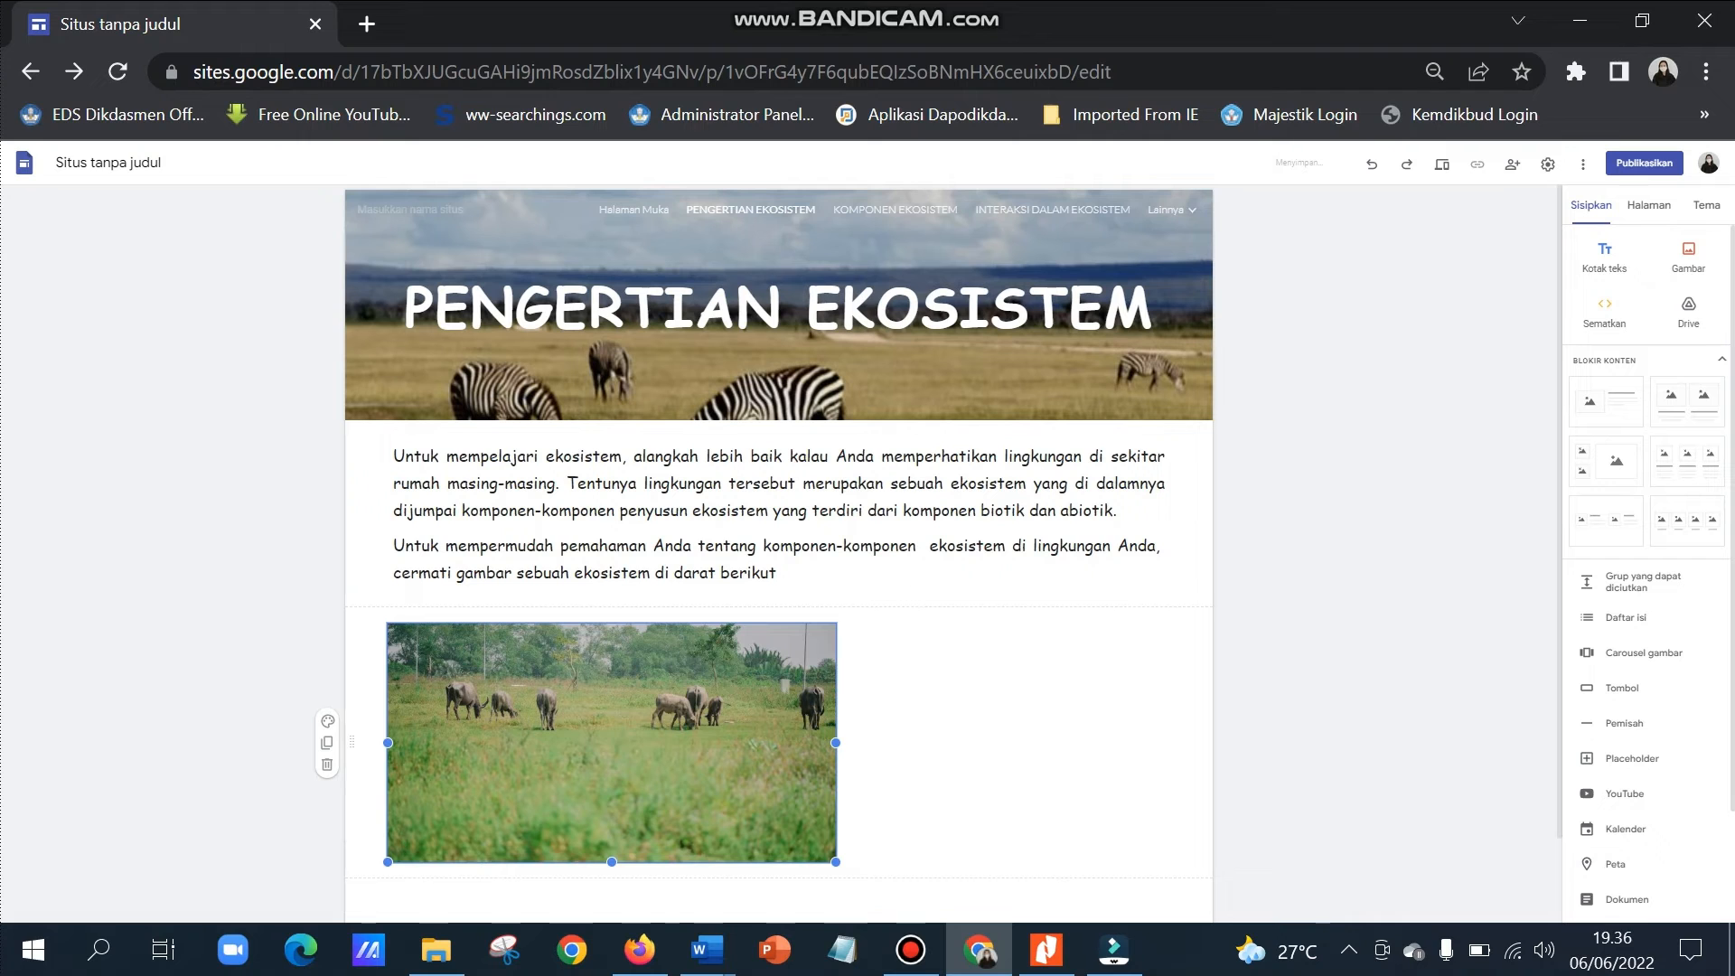
{"action": "left_click_drag", "start_coordinate": [633, 754], "coordinate": [887, 856]}
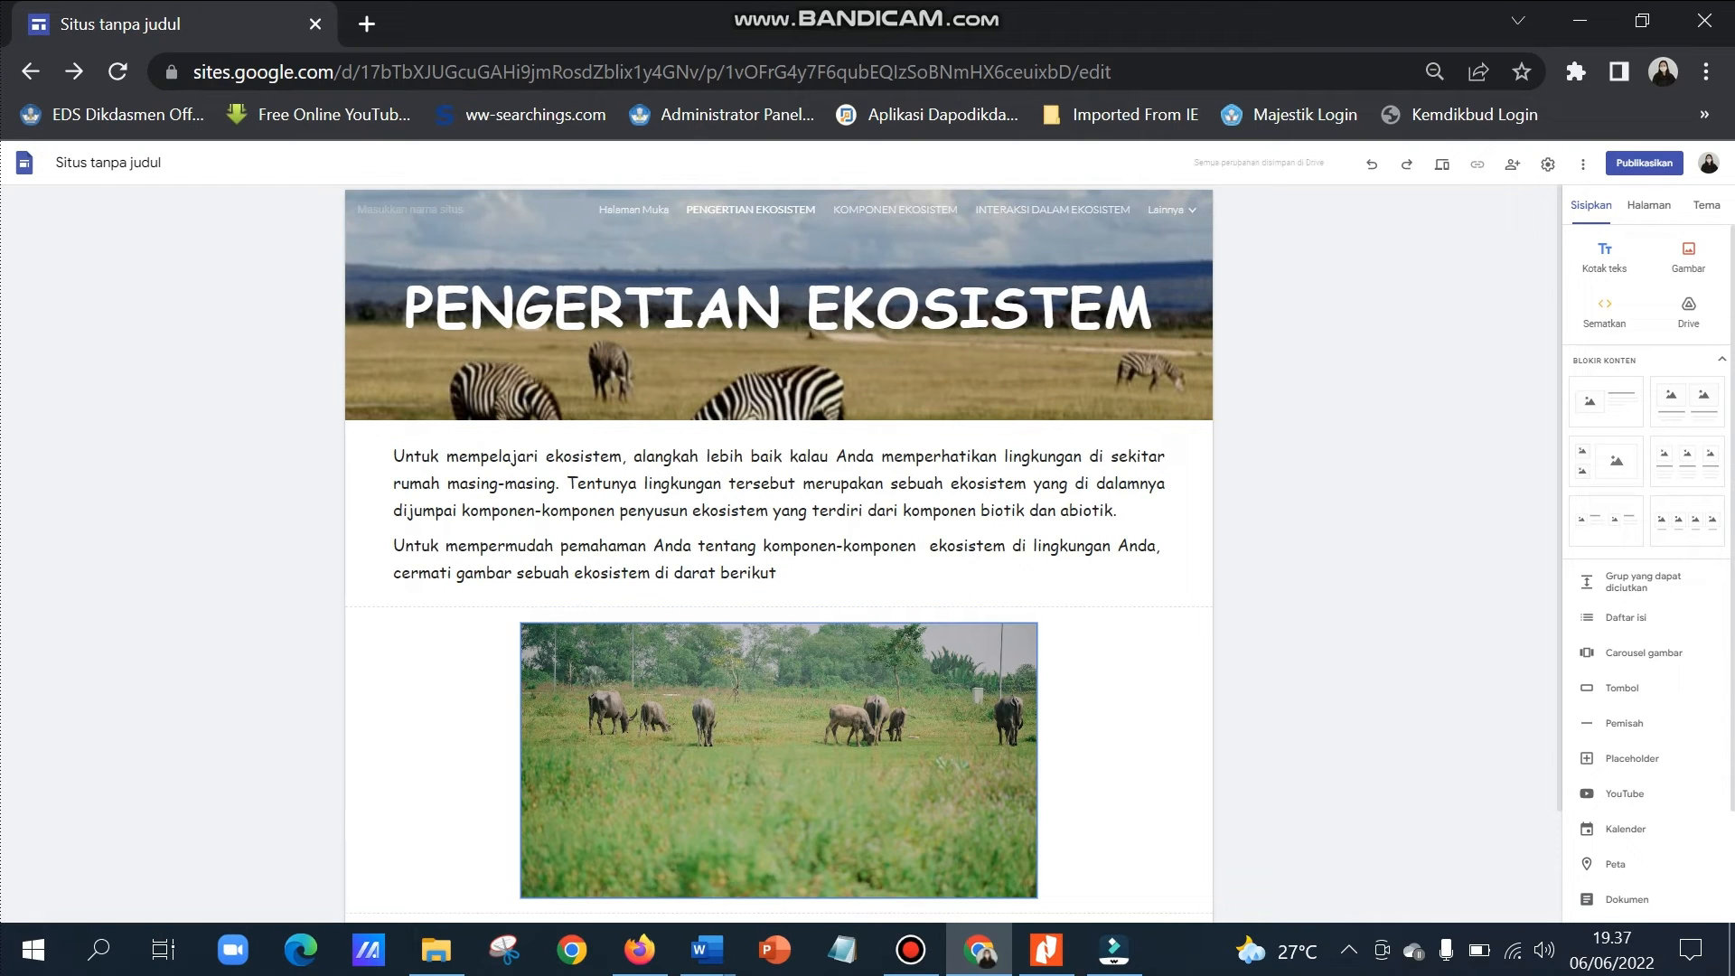
{"action": "scroll", "coordinate": [777, 542], "scroll_direction": "down", "scroll_amount": 1}
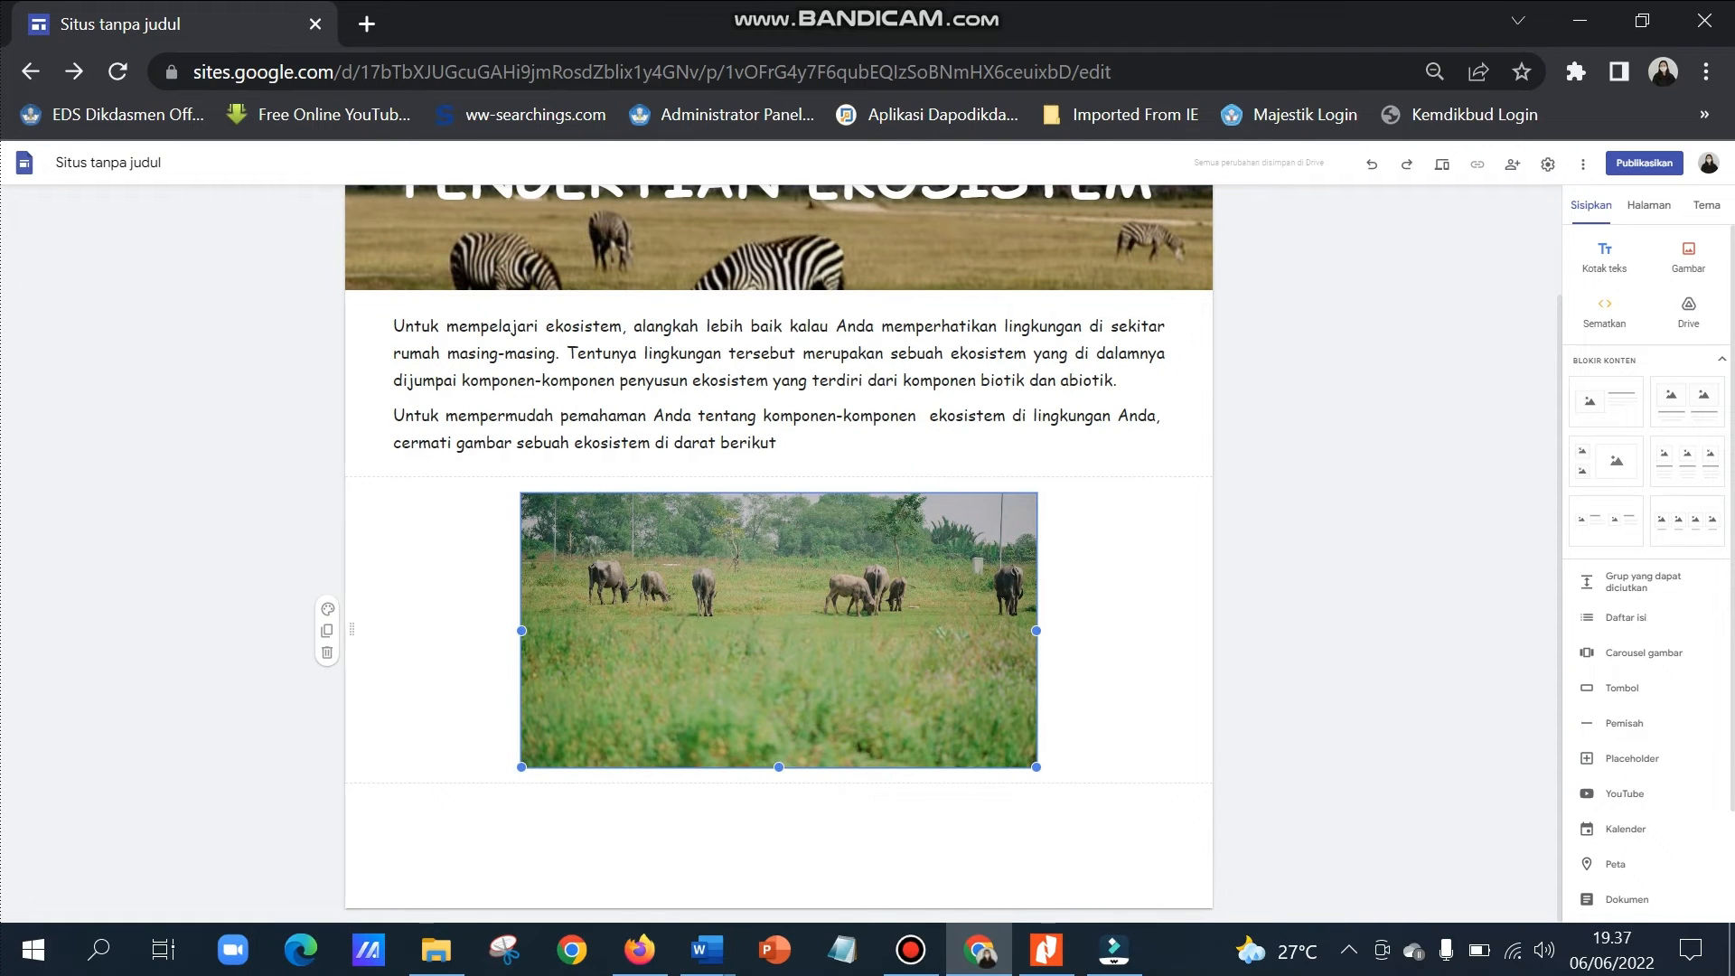
{"action": "left_click_drag", "start_coordinate": [1036, 767], "coordinate": [1035, 795]}
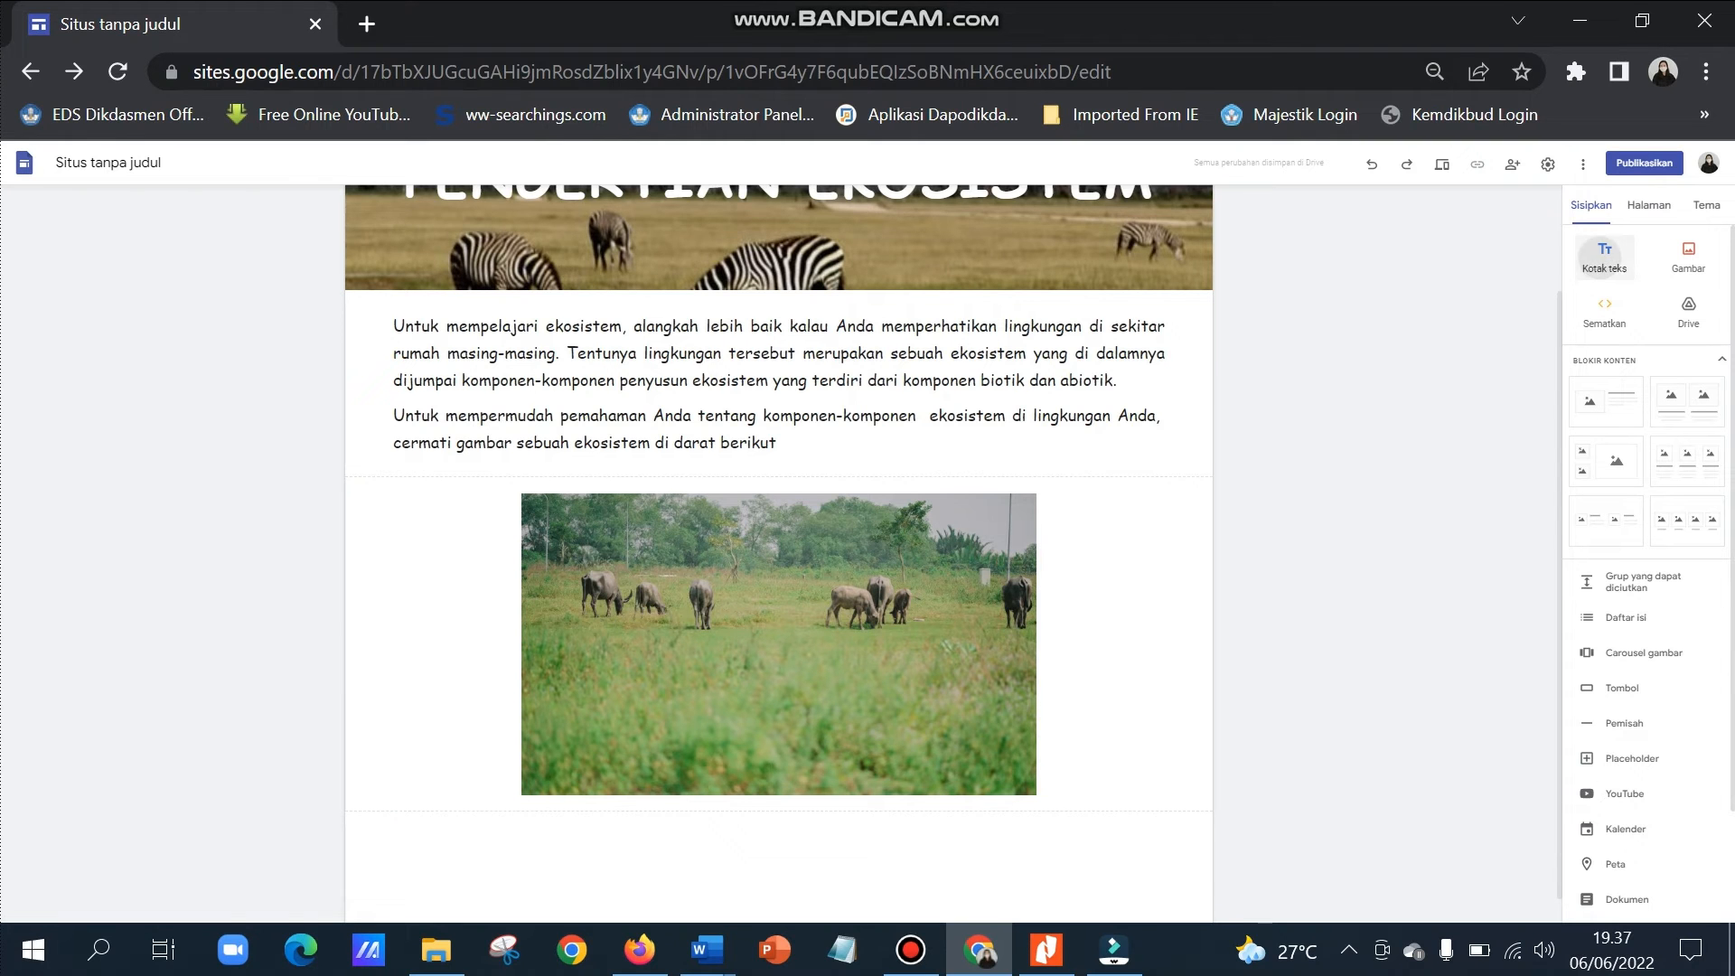
Insert a text box below the photo, and copy the sentence defining Ekosistem, through "lingkungannya", from the EKOSISTEM_IPA_XII_Sms_1 PDF in Nitro Pro.
{"action": "left_click", "coordinate": [1605, 258]}
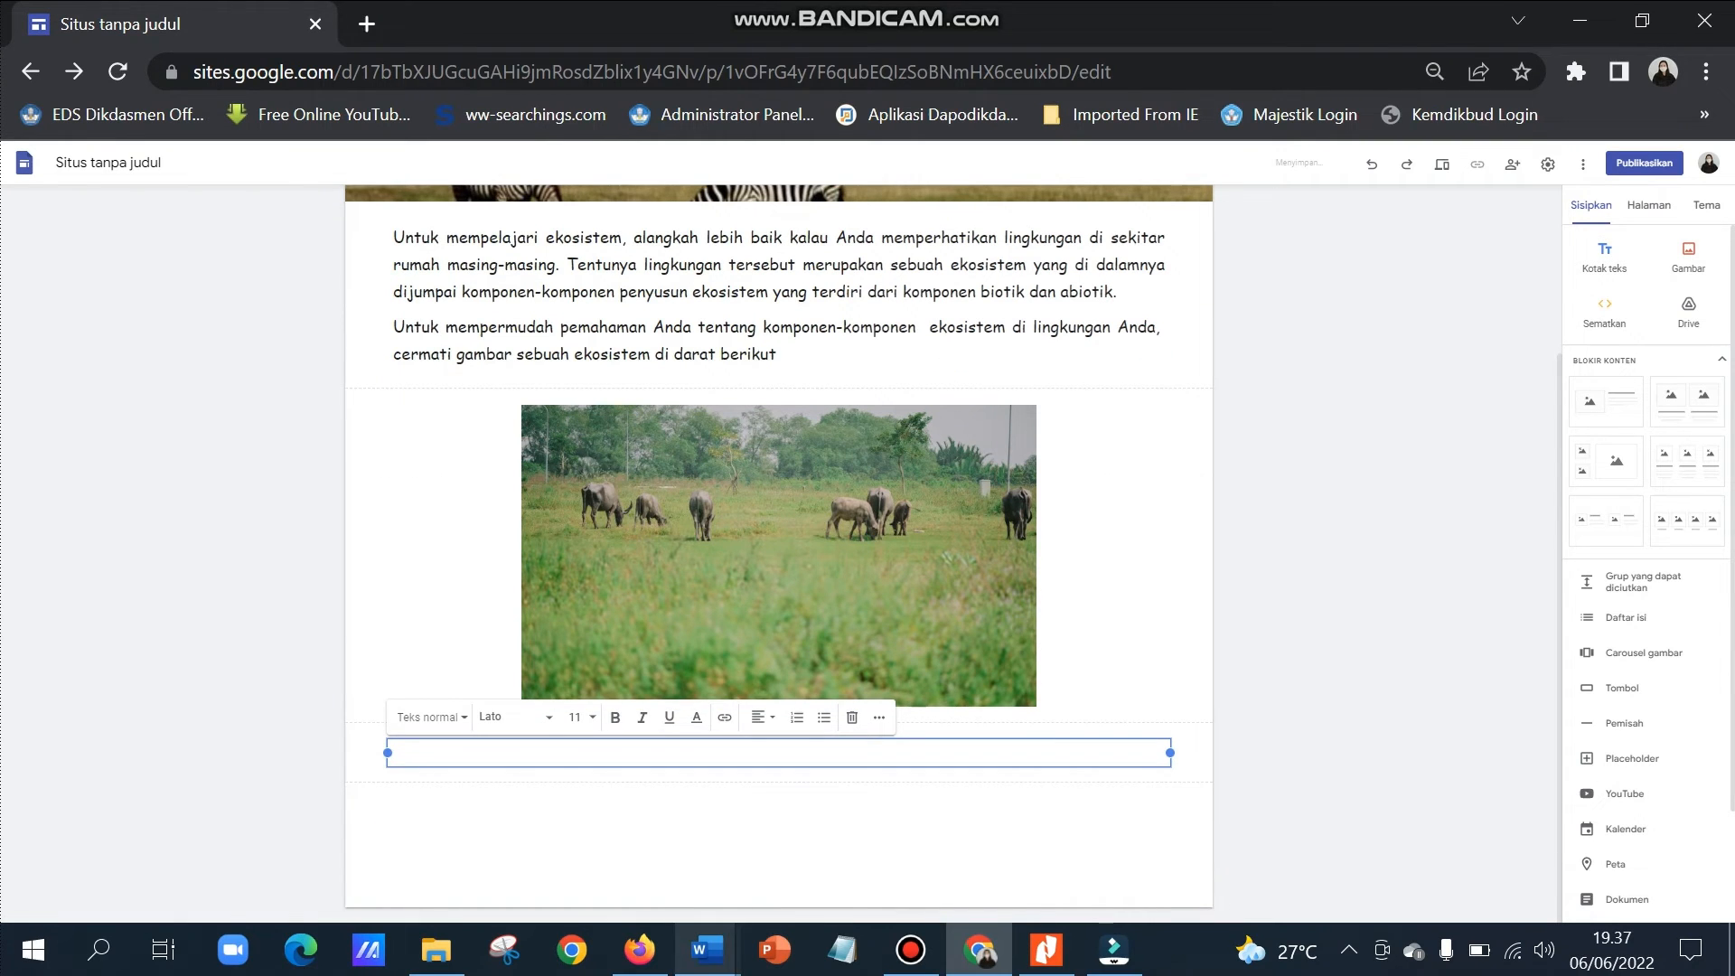
{"action": "left_click", "coordinate": [706, 949]}
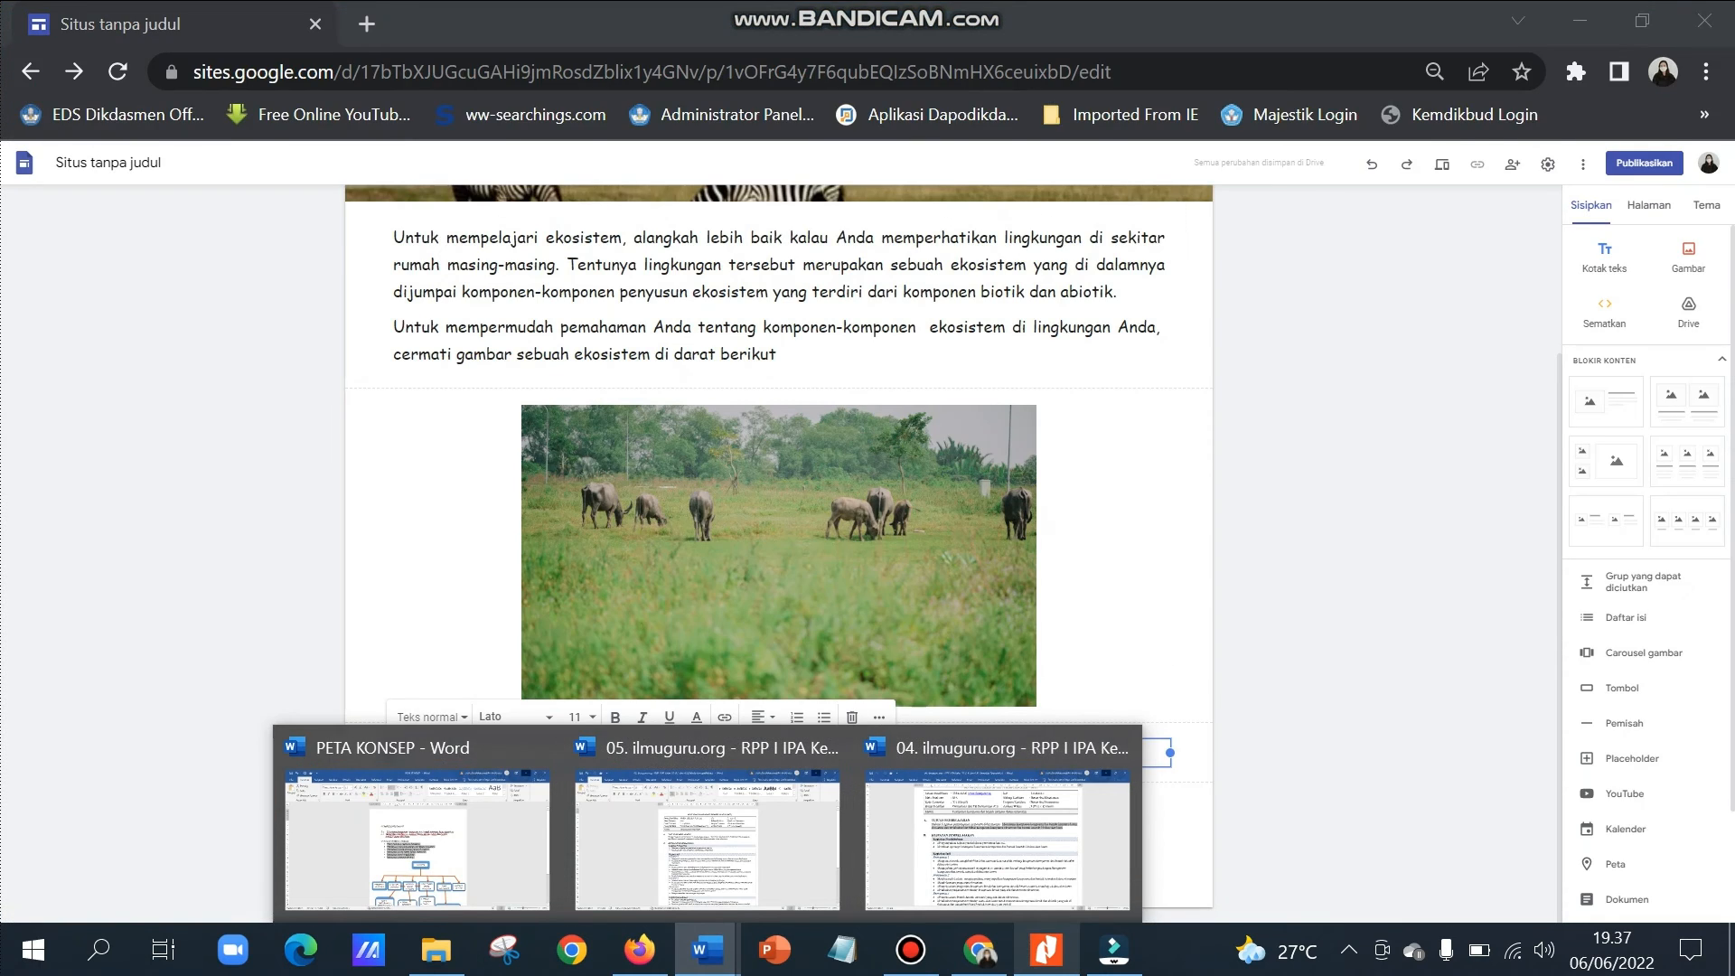
{"action": "left_click", "coordinate": [1045, 949]}
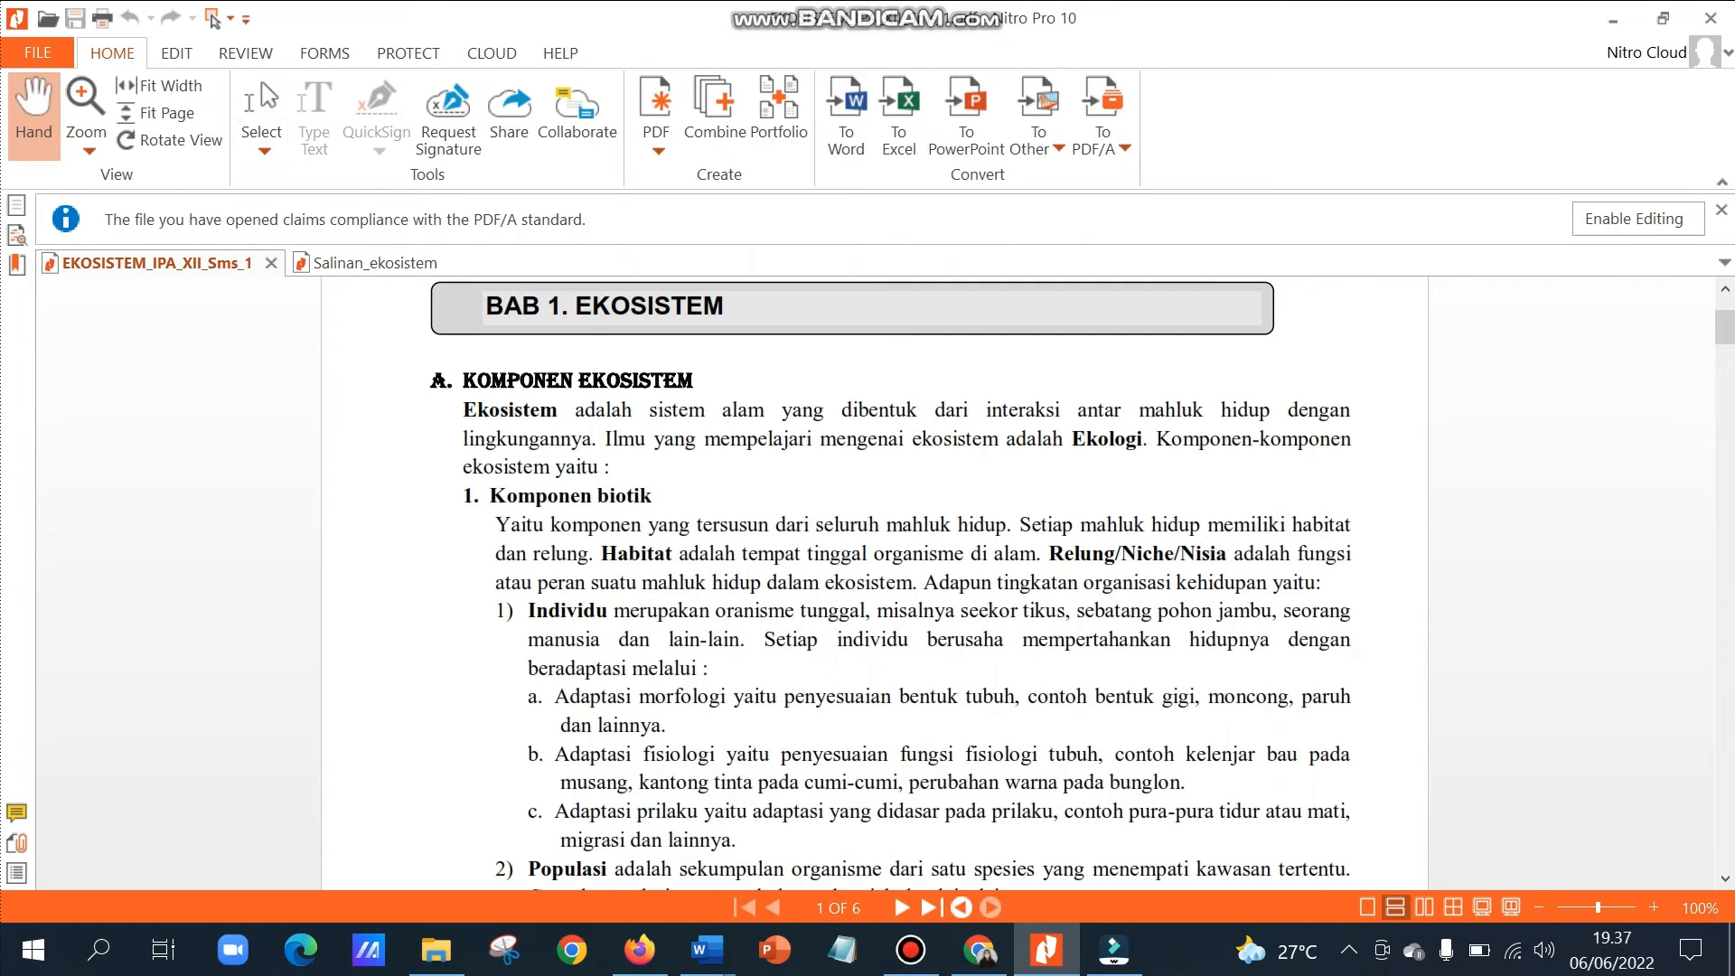
{"action": "left_click", "coordinate": [260, 79]}
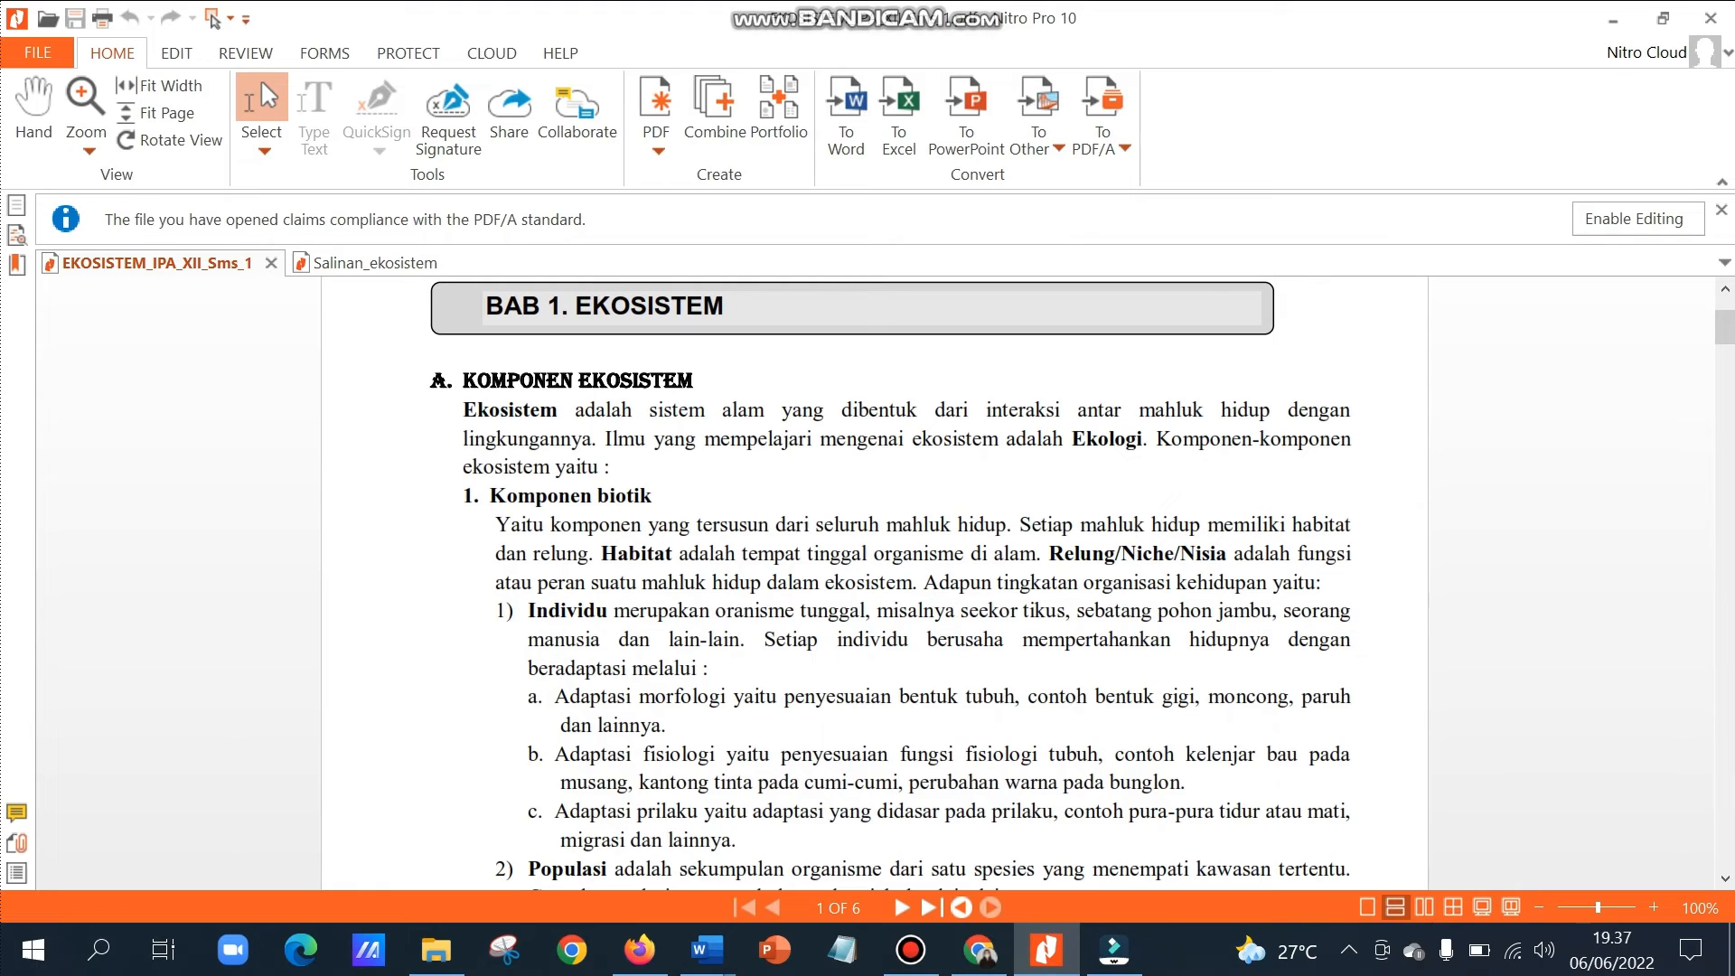
{"action": "left_click_drag", "start_coordinate": [463, 409], "coordinate": [591, 438]}
{"action": "key", "text": "ctrl+c"}
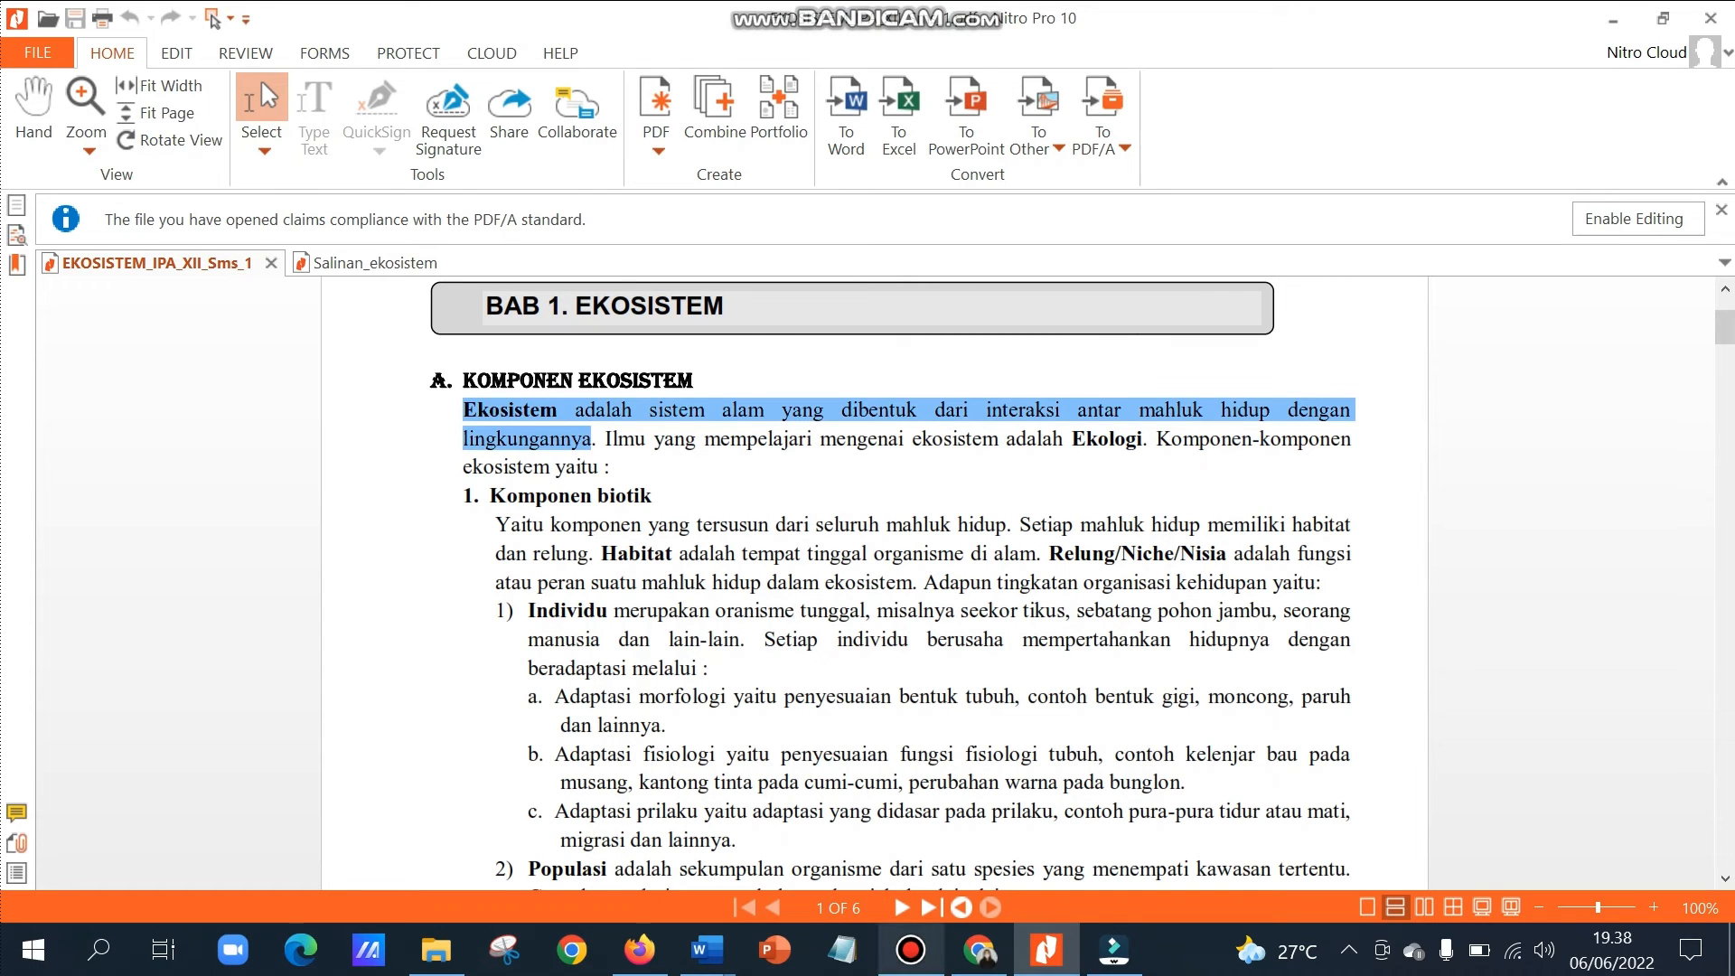
Switch back to Google Sites, paste the definition into the new text box and join its two lines into one.
{"action": "key", "text": "alt+Tab"}
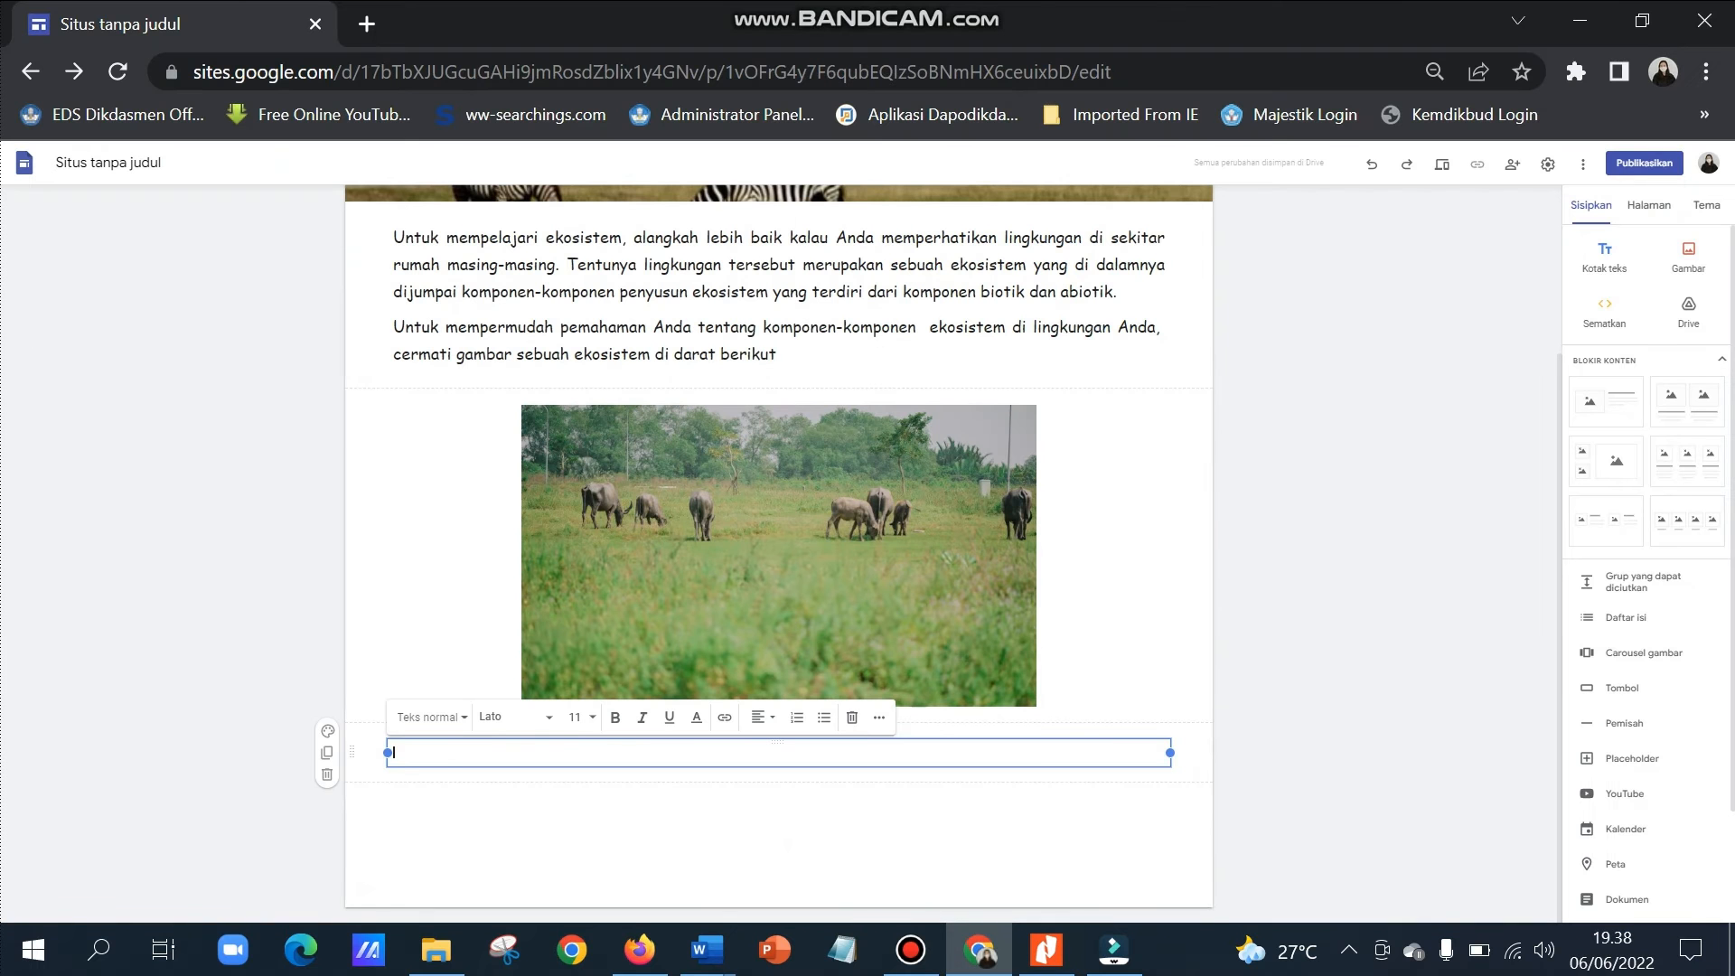
{"action": "key", "text": "ctrl+v"}
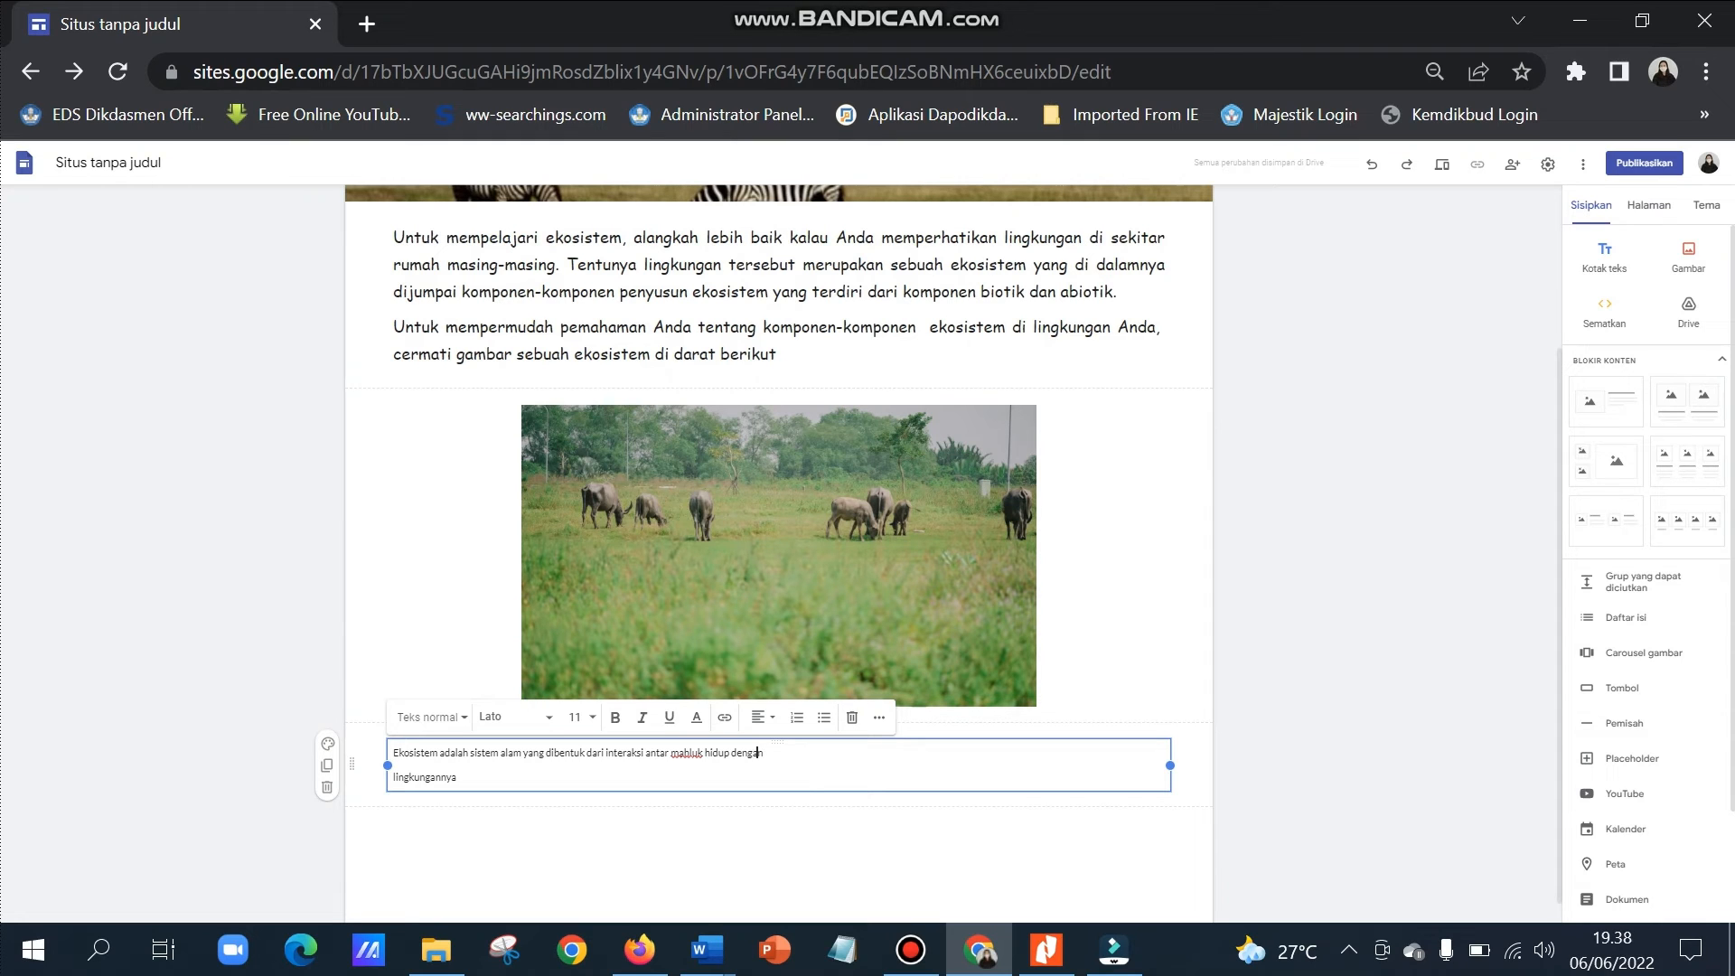
{"action": "key", "text": "BackSpace"}
{"action": "type", "text": "N"}
{"action": "key", "text": "BackSpace"}
{"action": "type", "text": "n"}
{"action": "key", "text": "Down"}
{"action": "key", "text": "BackSpace"}
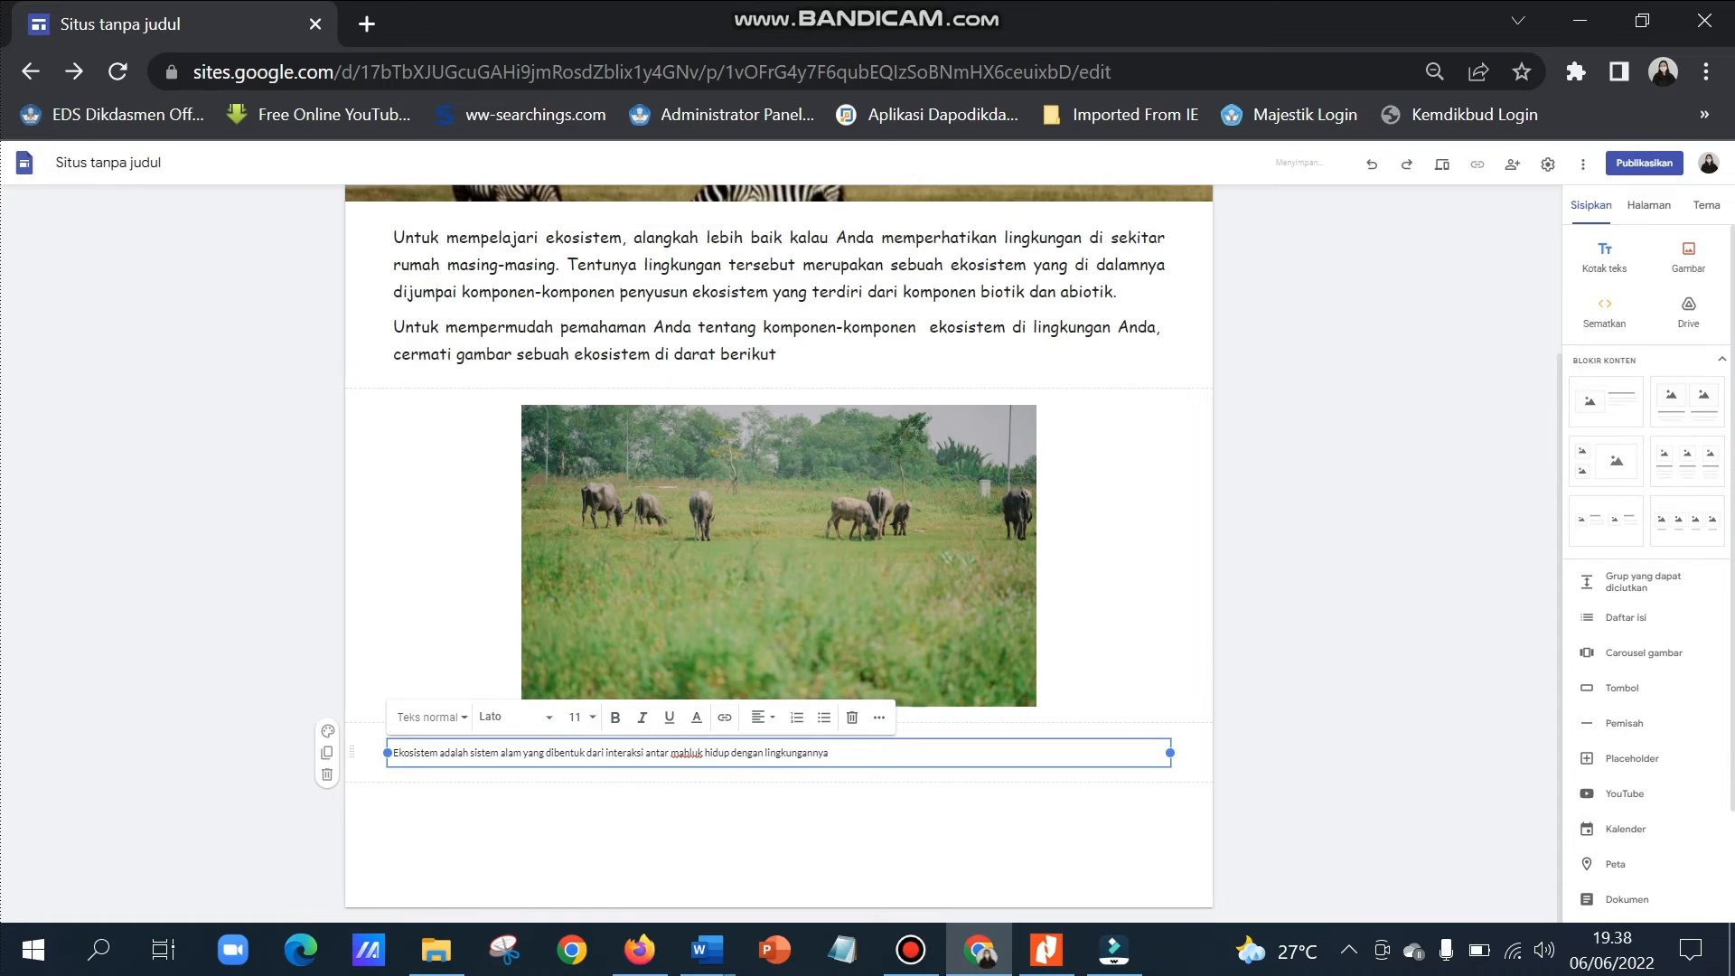
{"action": "left_click_drag", "start_coordinate": [828, 752], "coordinate": [392, 752]}
{"action": "left_click", "coordinate": [512, 717]}
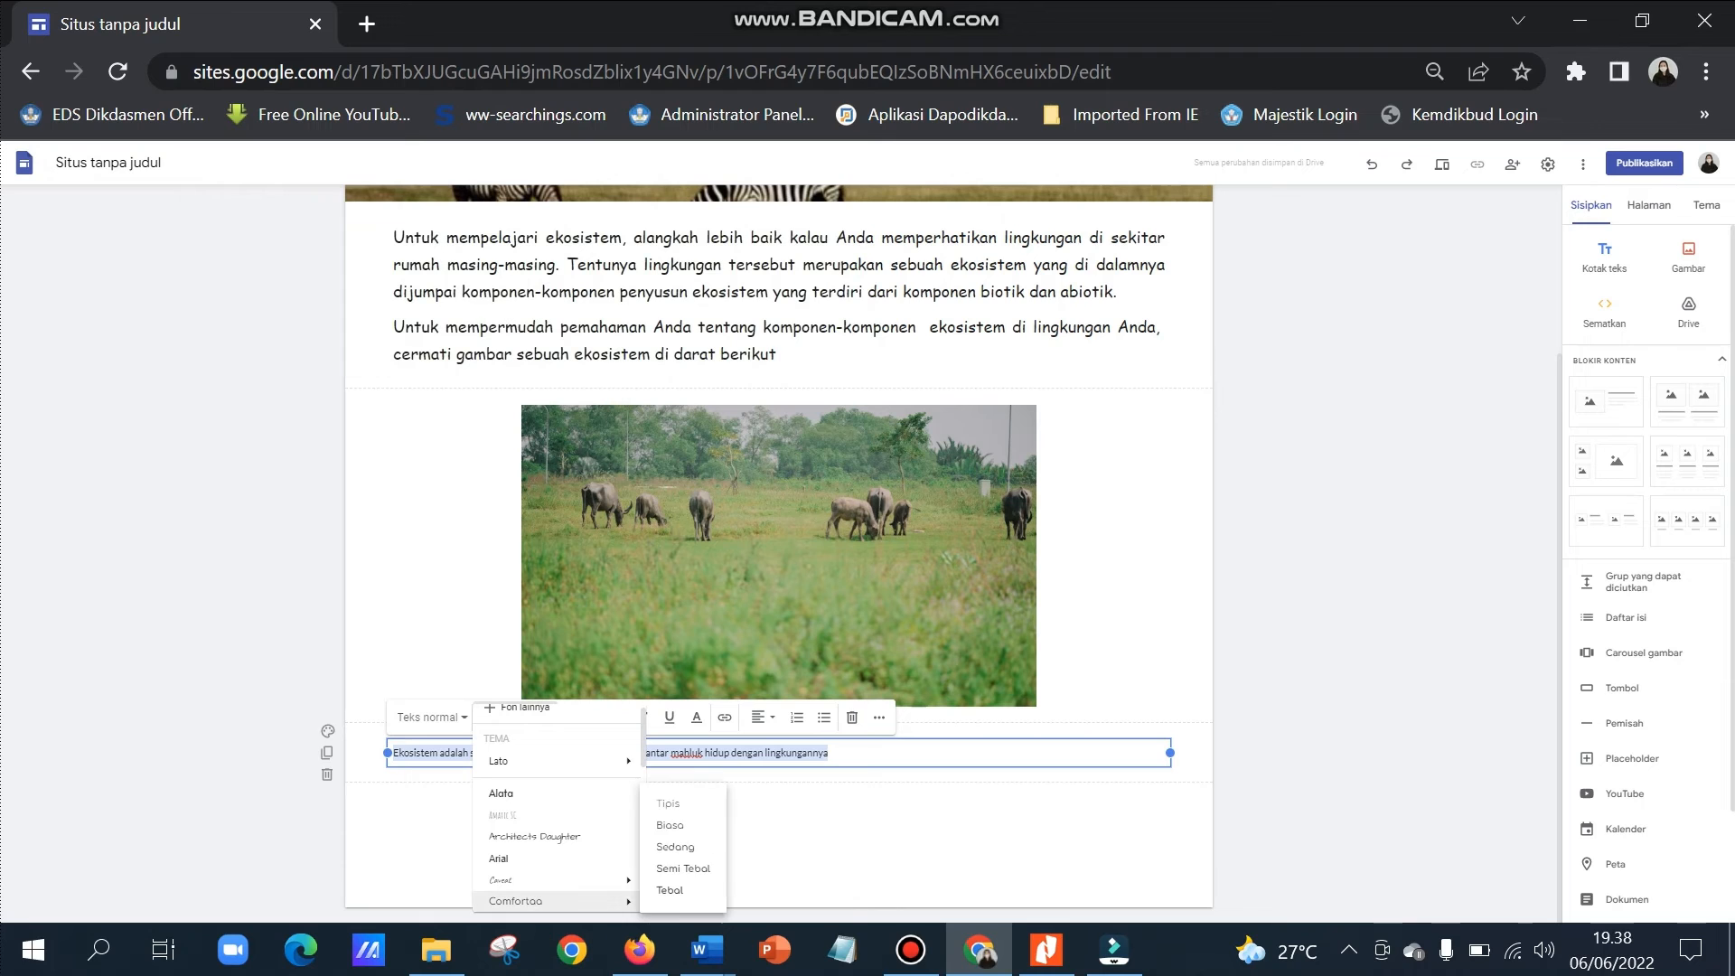
{"action": "mouse_move", "coordinate": [542, 901]}
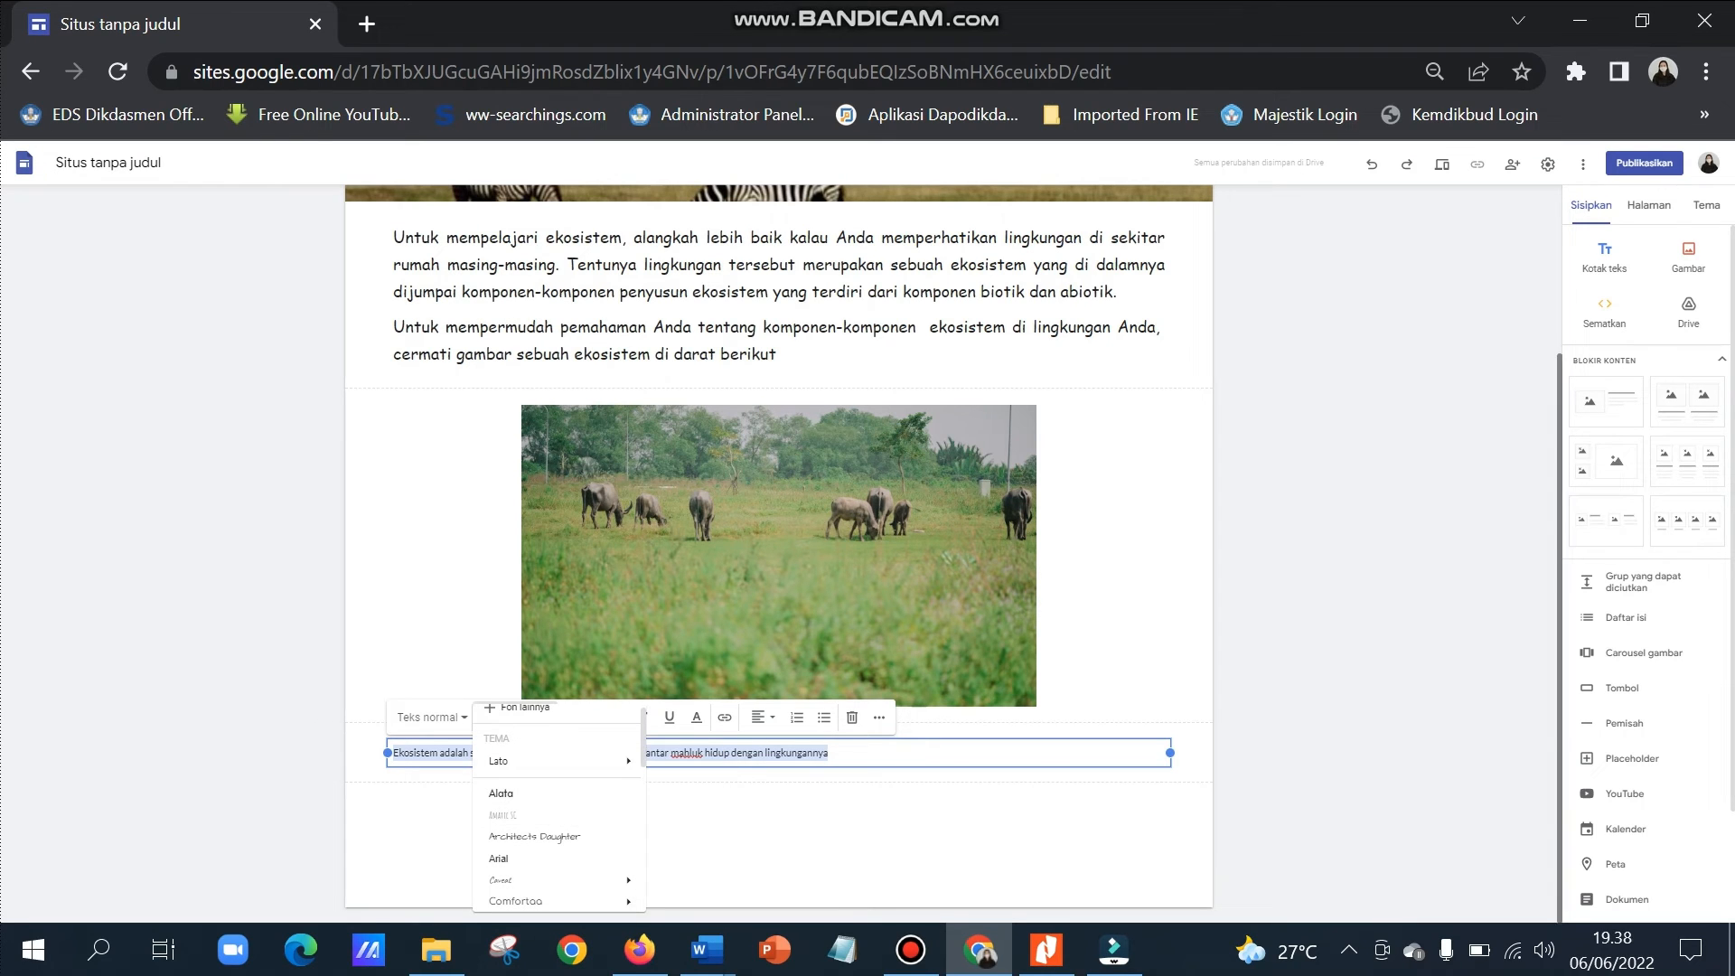
{"action": "left_click", "coordinate": [1559, 752]}
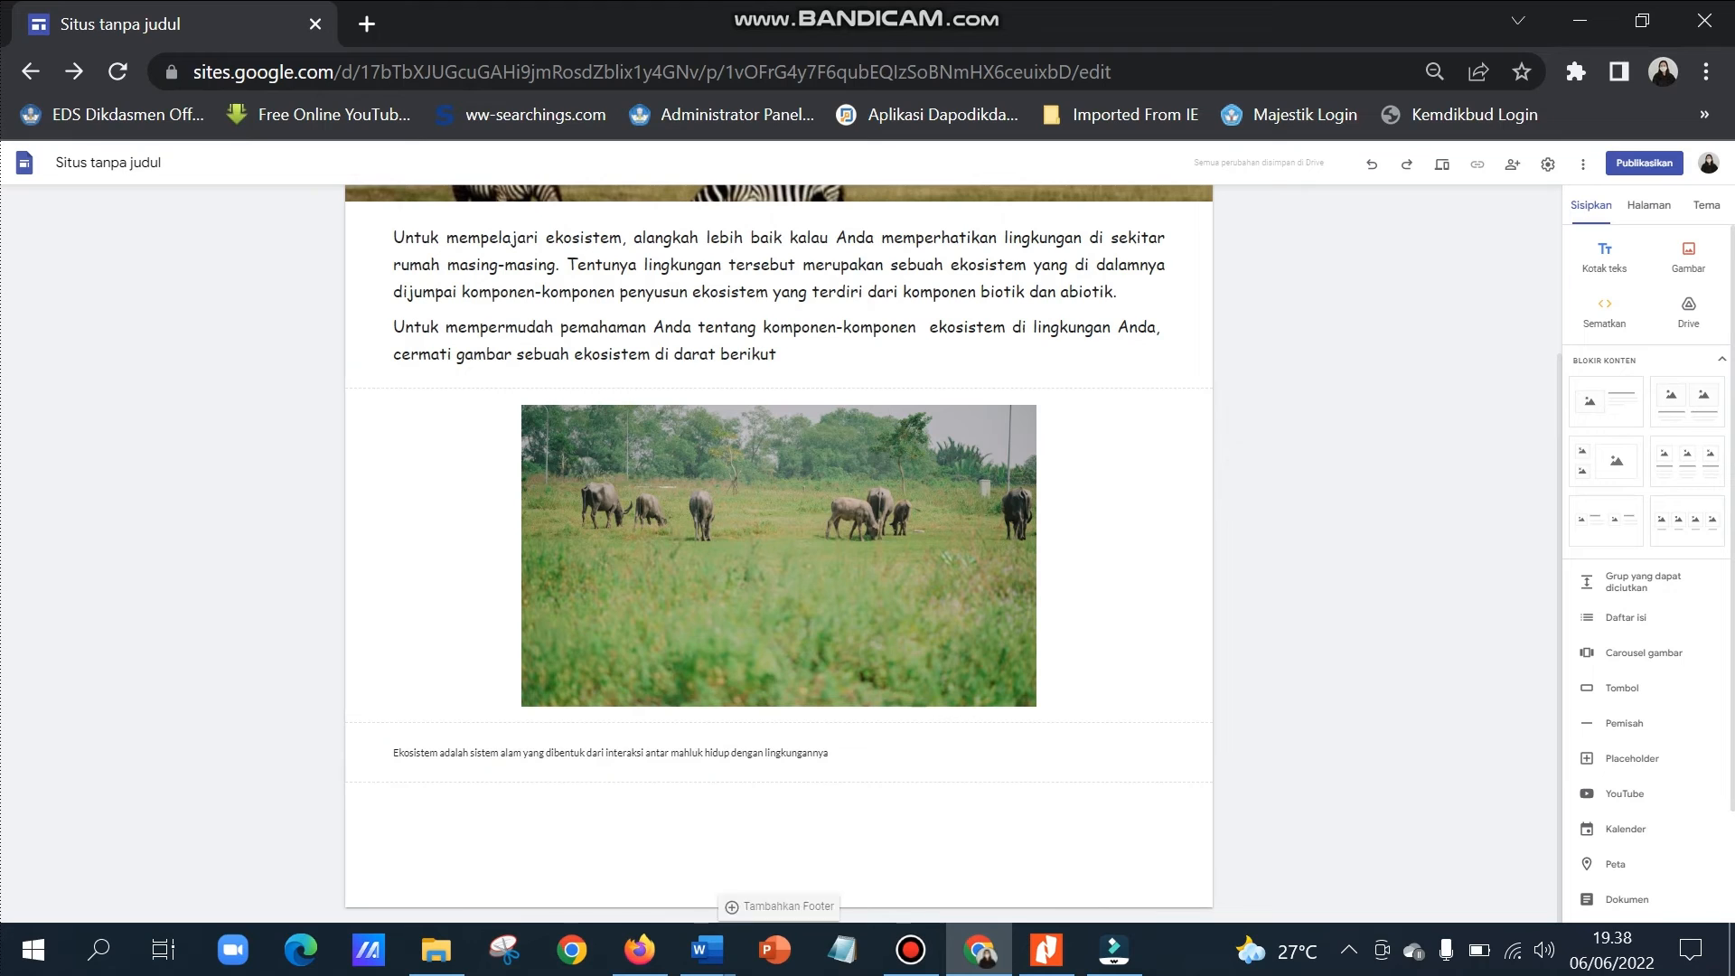
Set the font size of the whole ecosystem definition sentence below the photo to 14.
{"action": "left_click", "coordinate": [812, 753]}
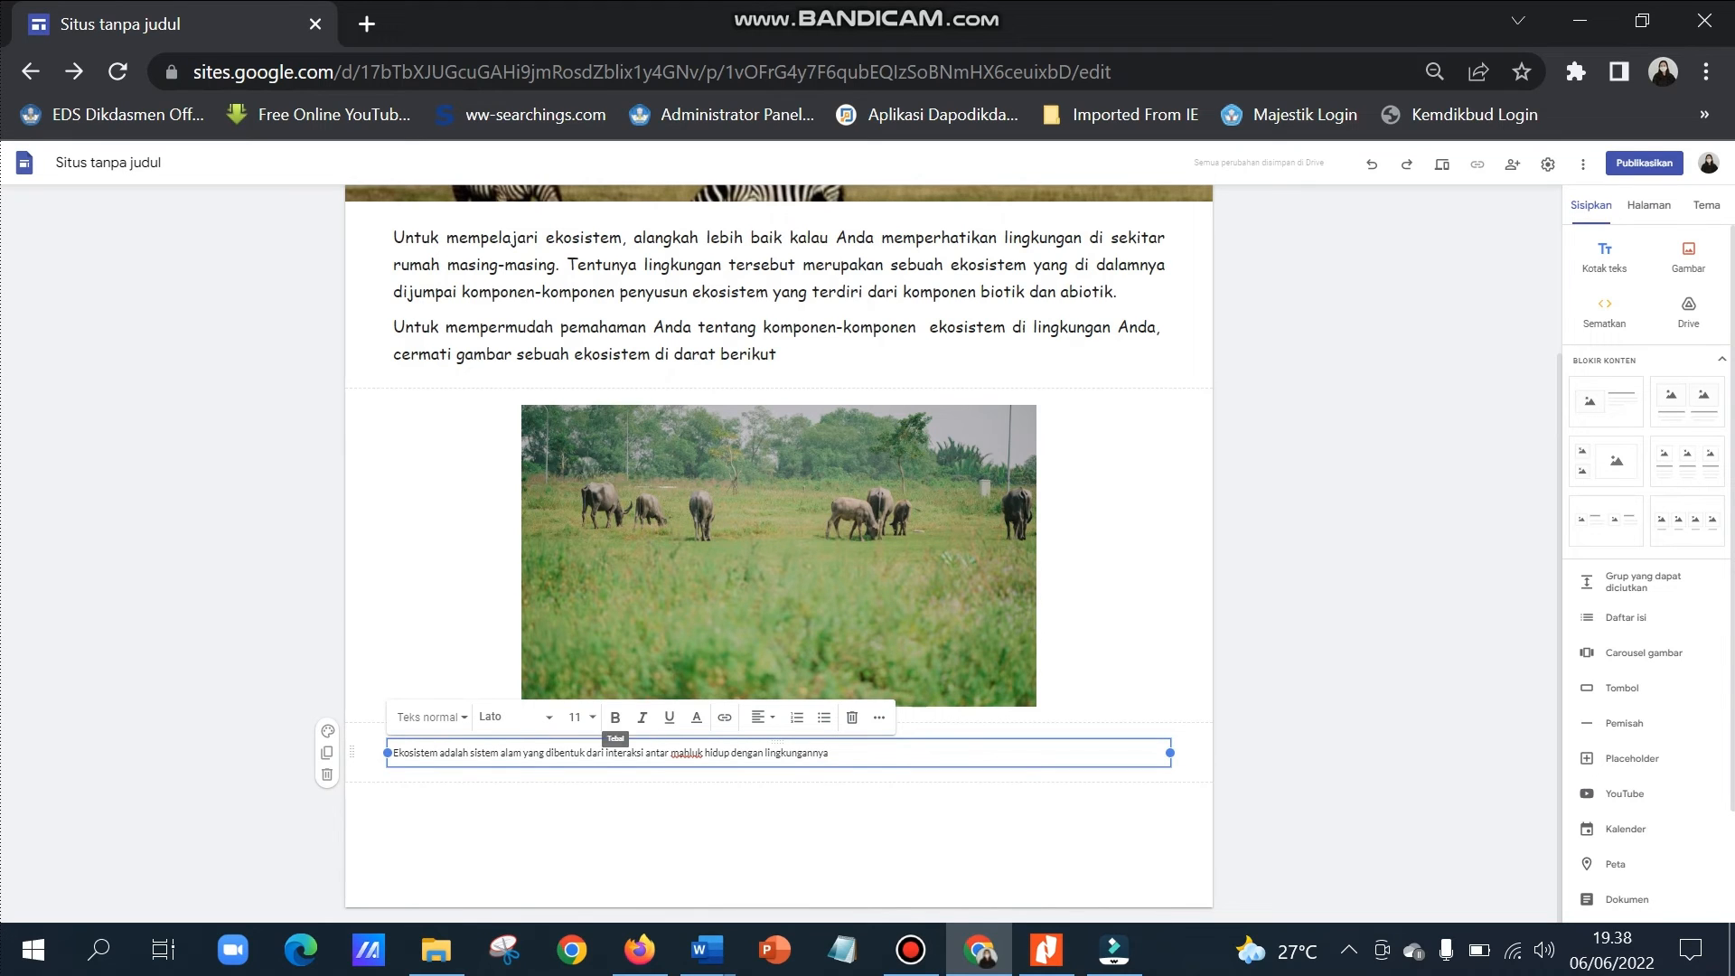
{"action": "left_click", "coordinate": [575, 716]}
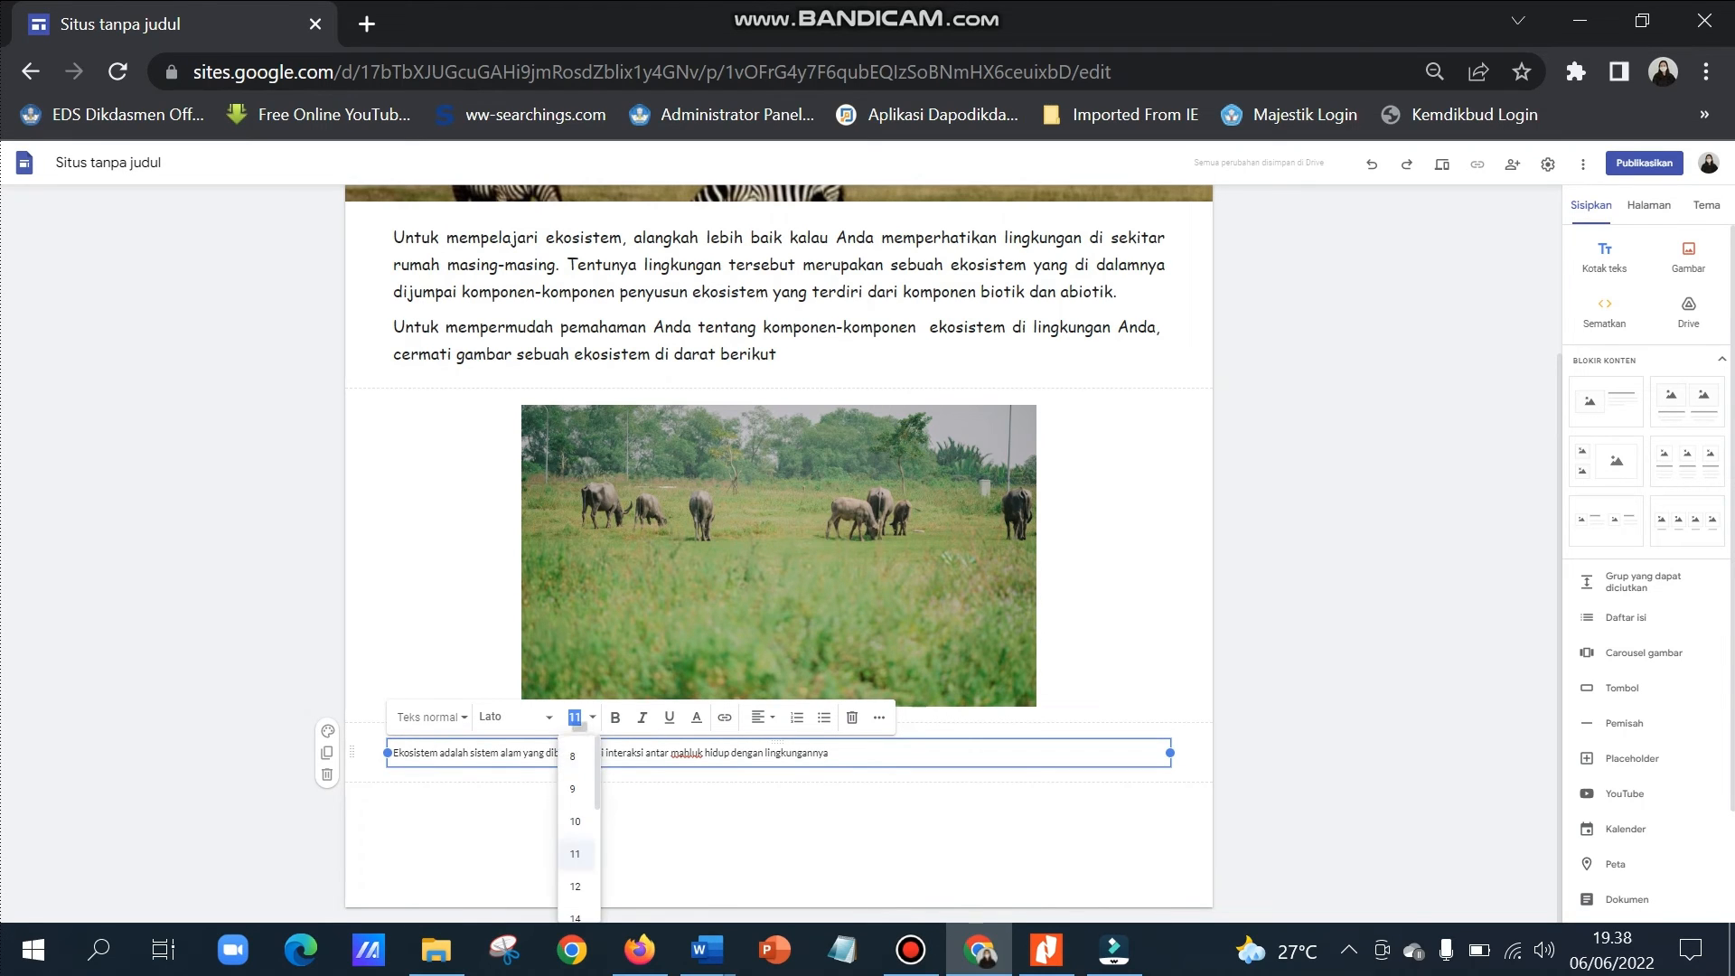
{"action": "type", "text": "14"}
{"action": "key", "text": "Return"}
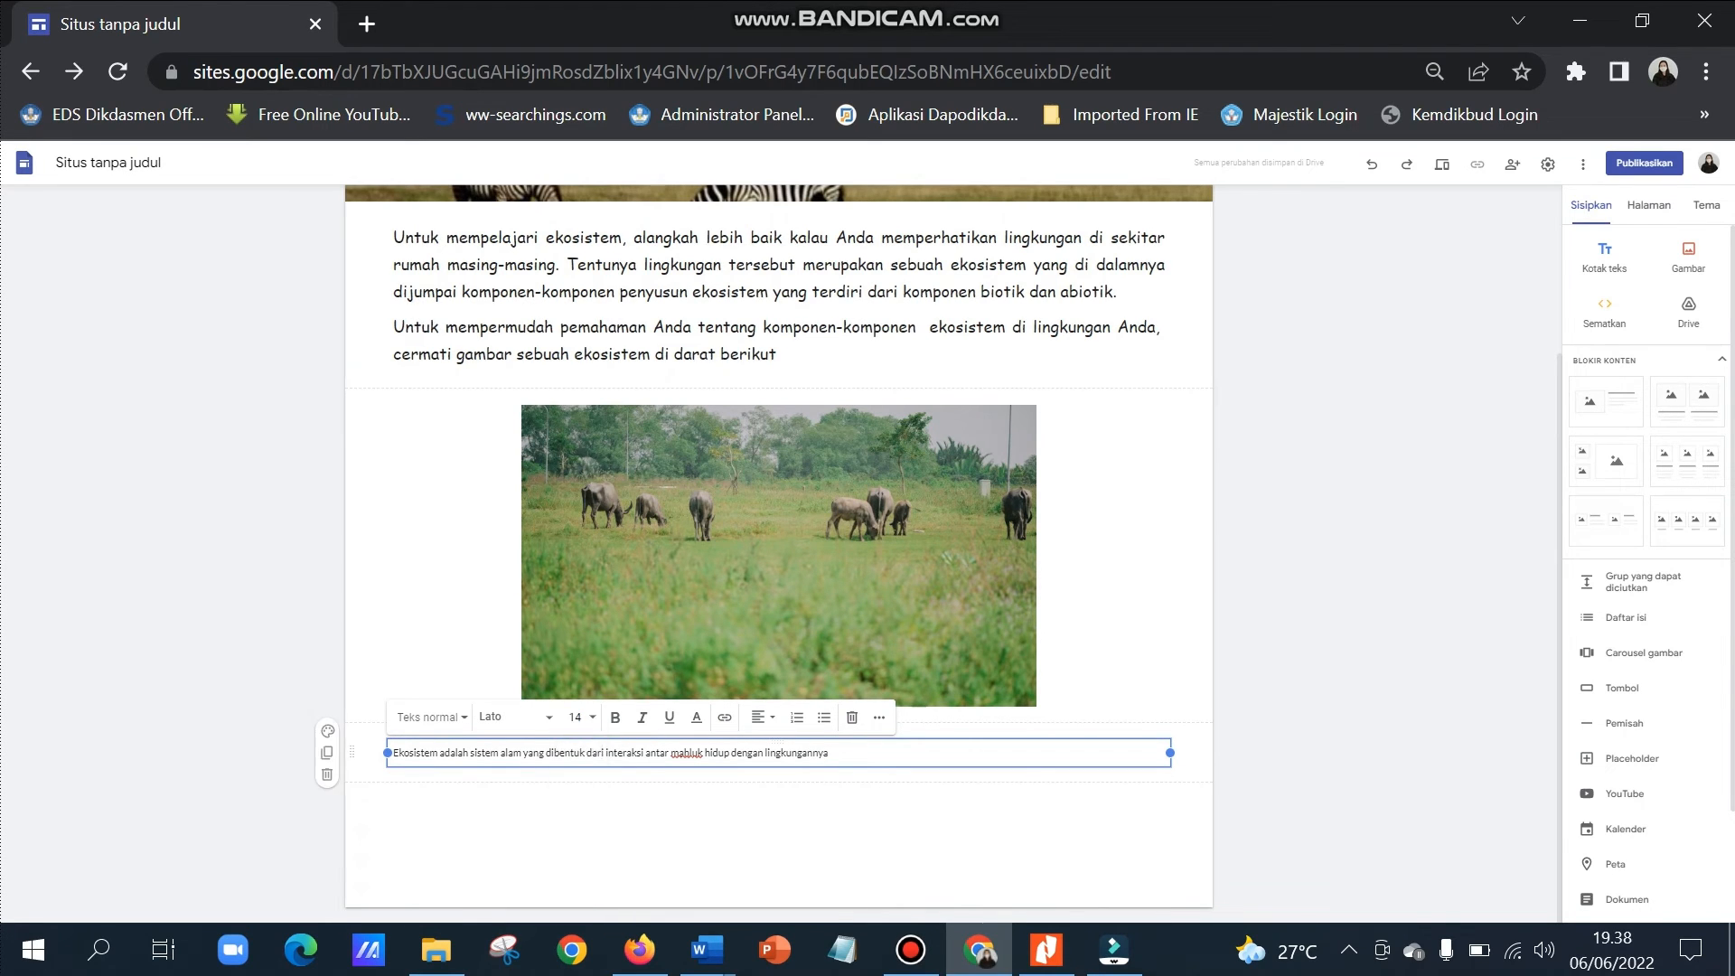
{"action": "left_click_drag", "start_coordinate": [812, 753], "coordinate": [393, 752]}
{"action": "left_click", "coordinate": [576, 716]}
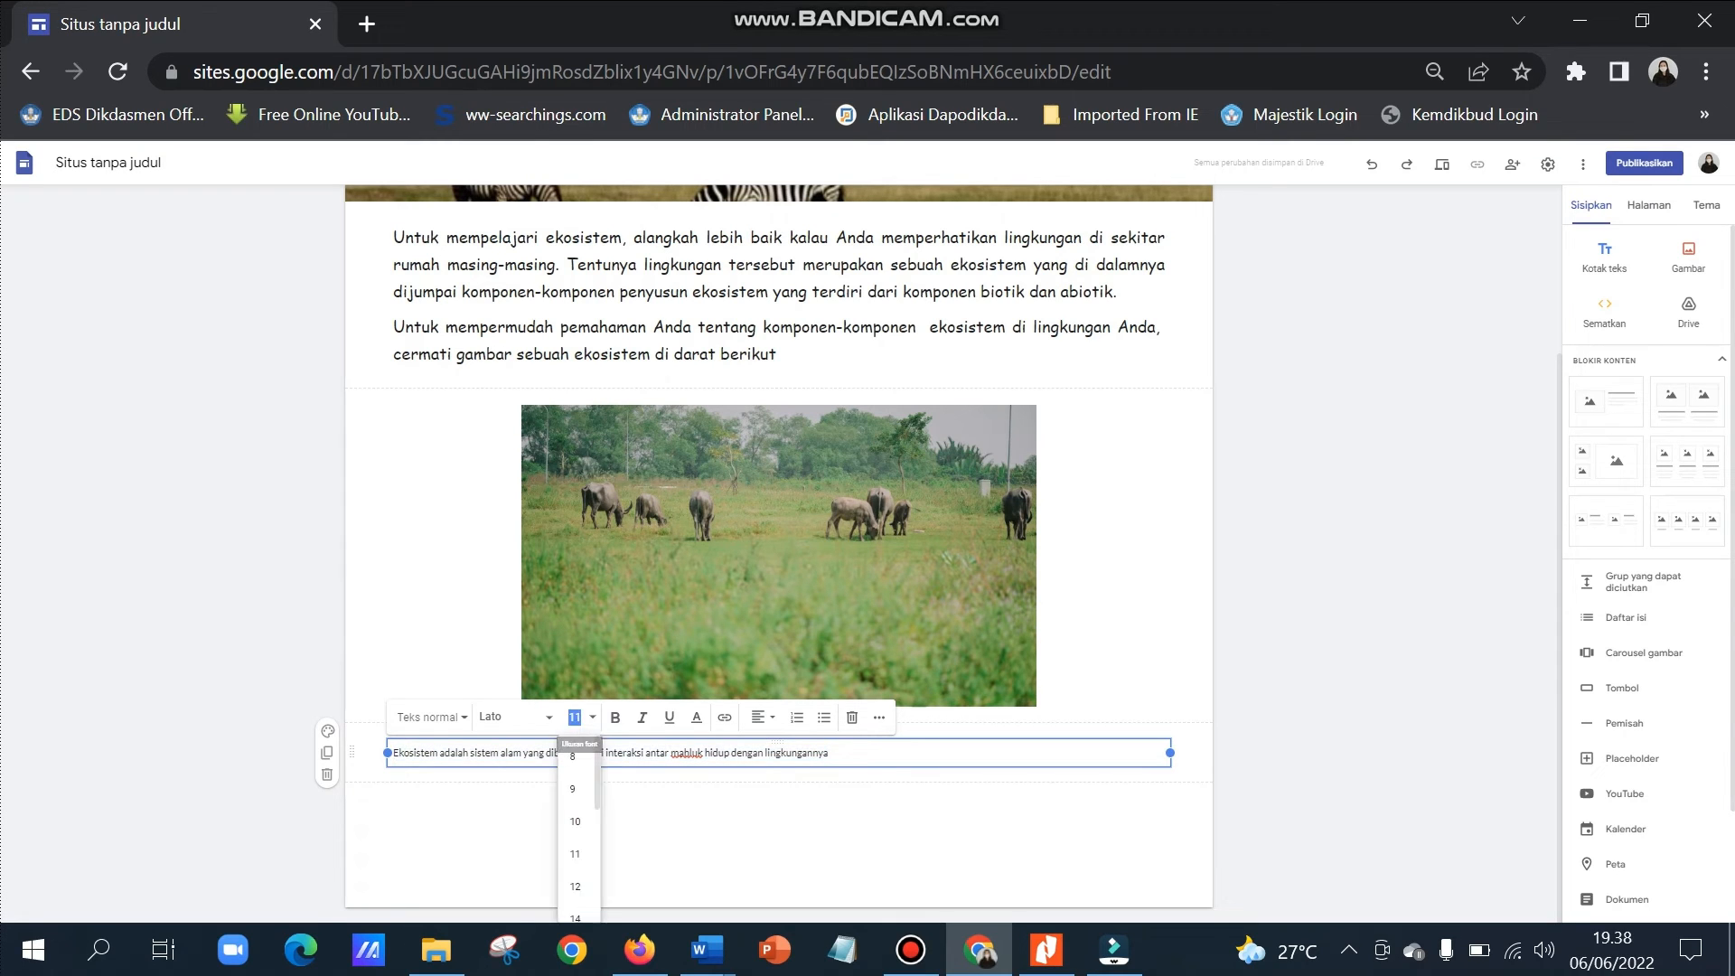
{"action": "left_click", "coordinate": [576, 912]}
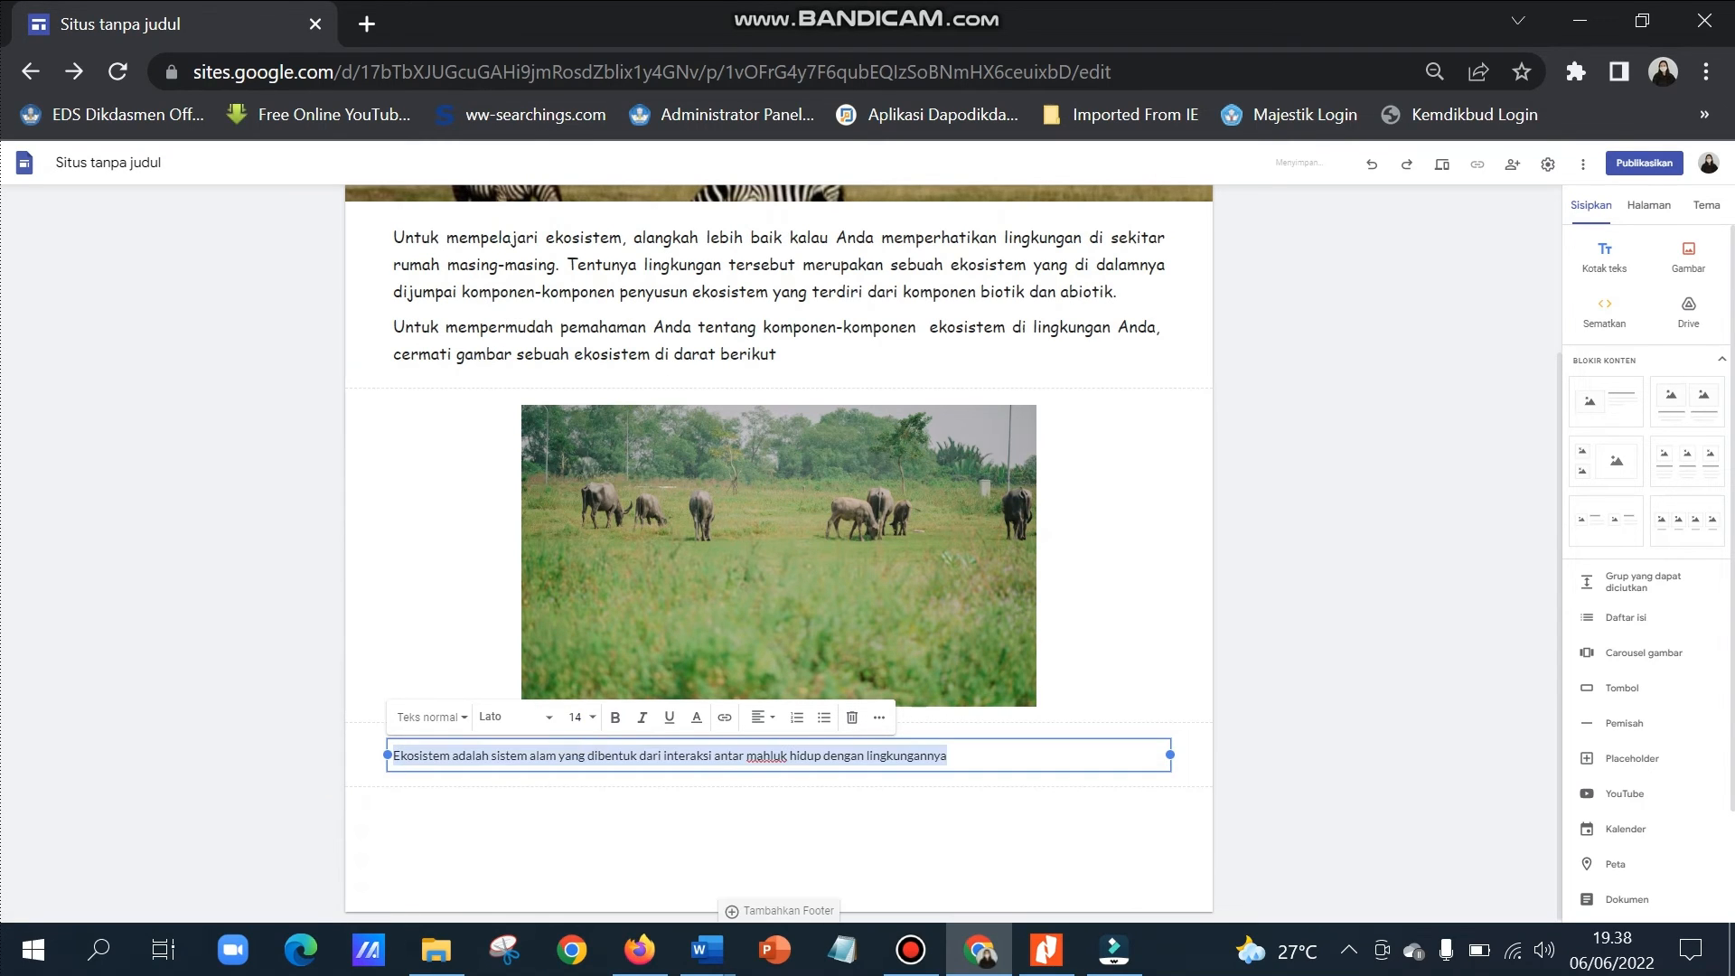
Change the font of the whole ecosystem definition sentence below the photo to Comic Sans MS.
{"action": "left_click", "coordinate": [510, 718]}
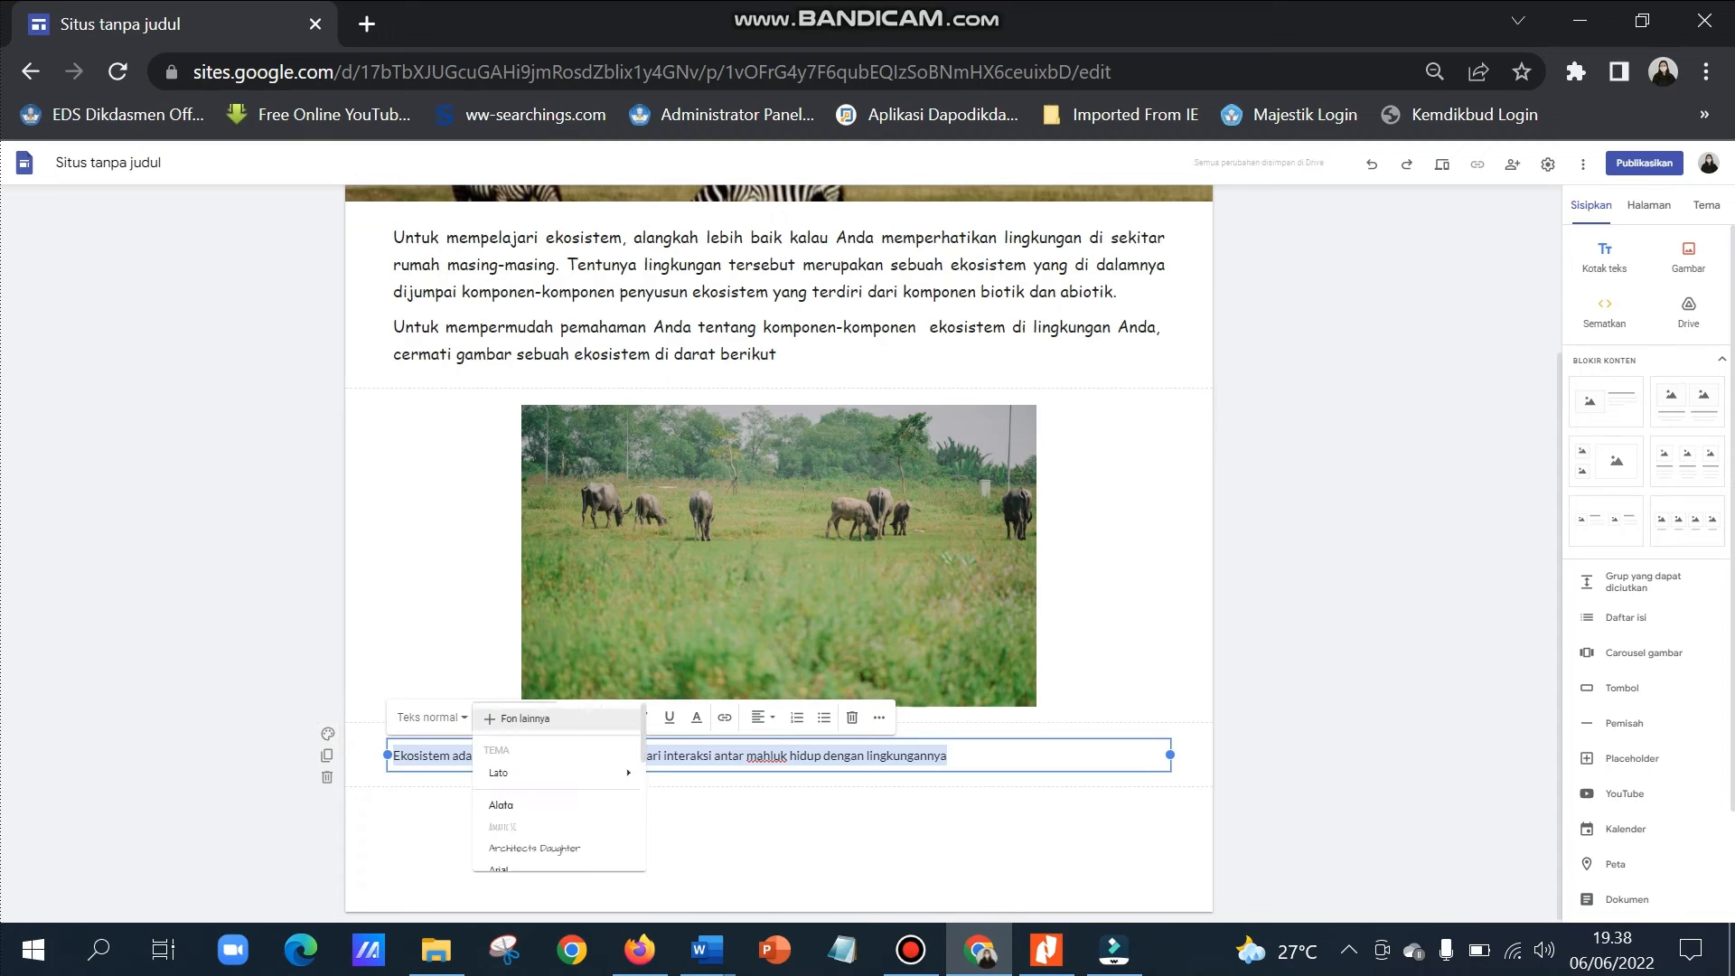
{"action": "mouse_move", "coordinate": [542, 774]}
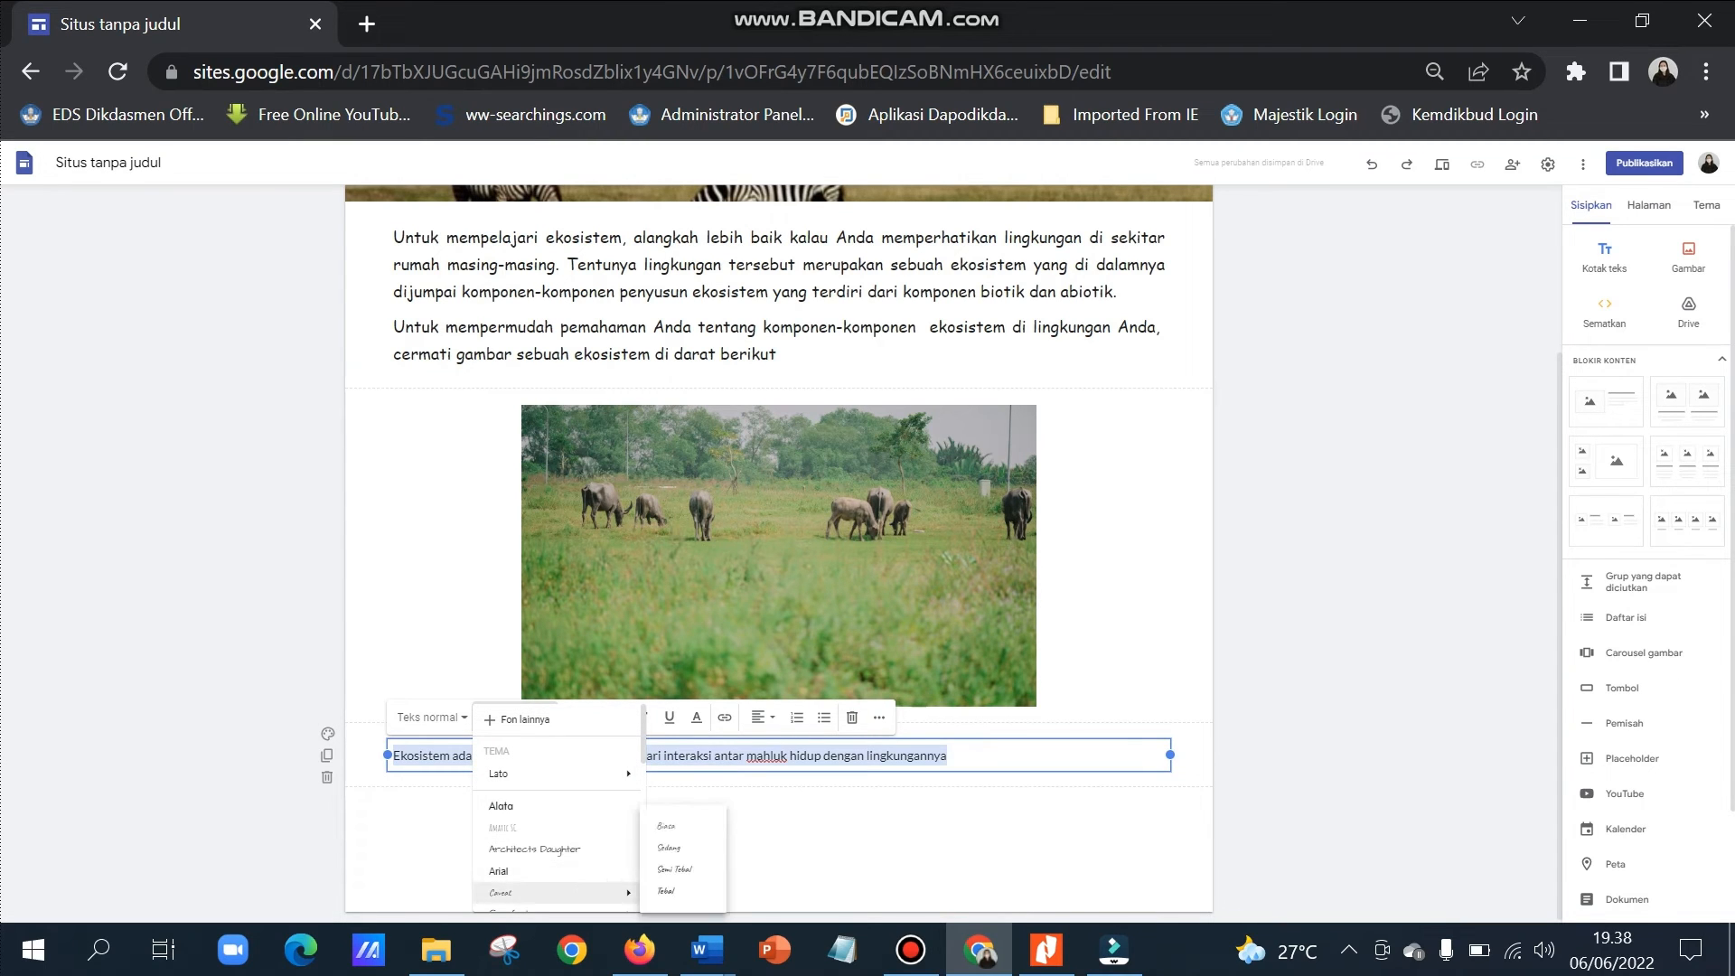
{"action": "mouse_move", "coordinate": [542, 901]}
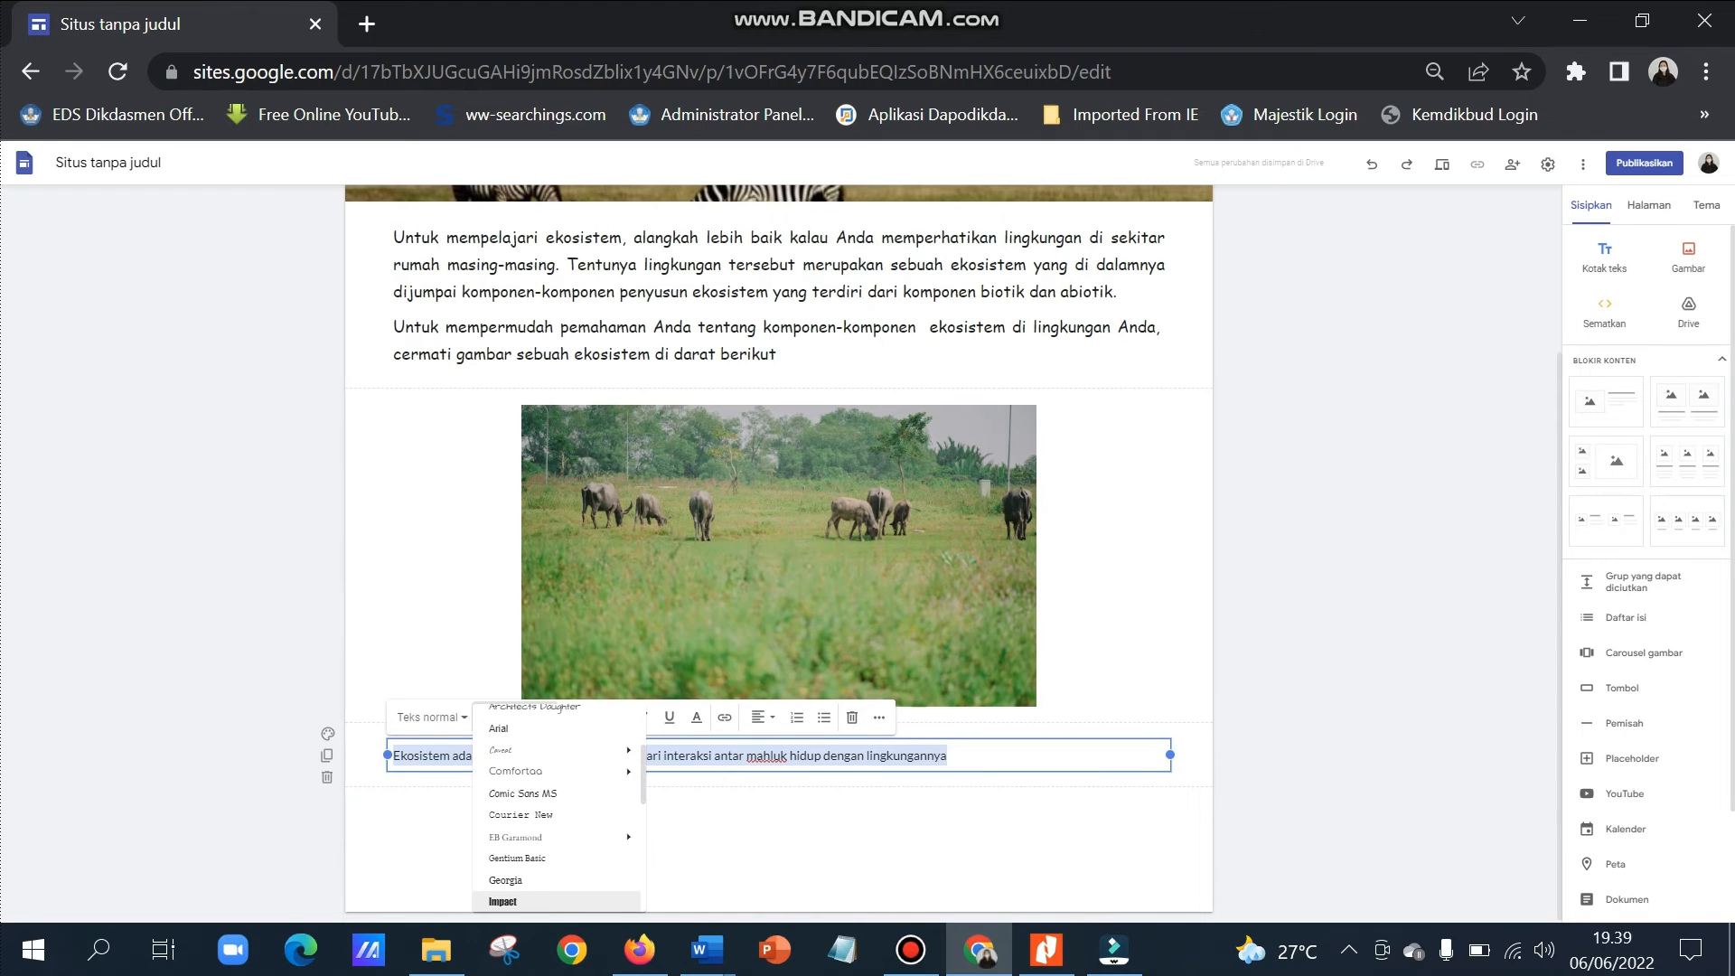
{"action": "scroll", "coordinate": [542, 895], "scroll_direction": "down", "scroll_amount": 3}
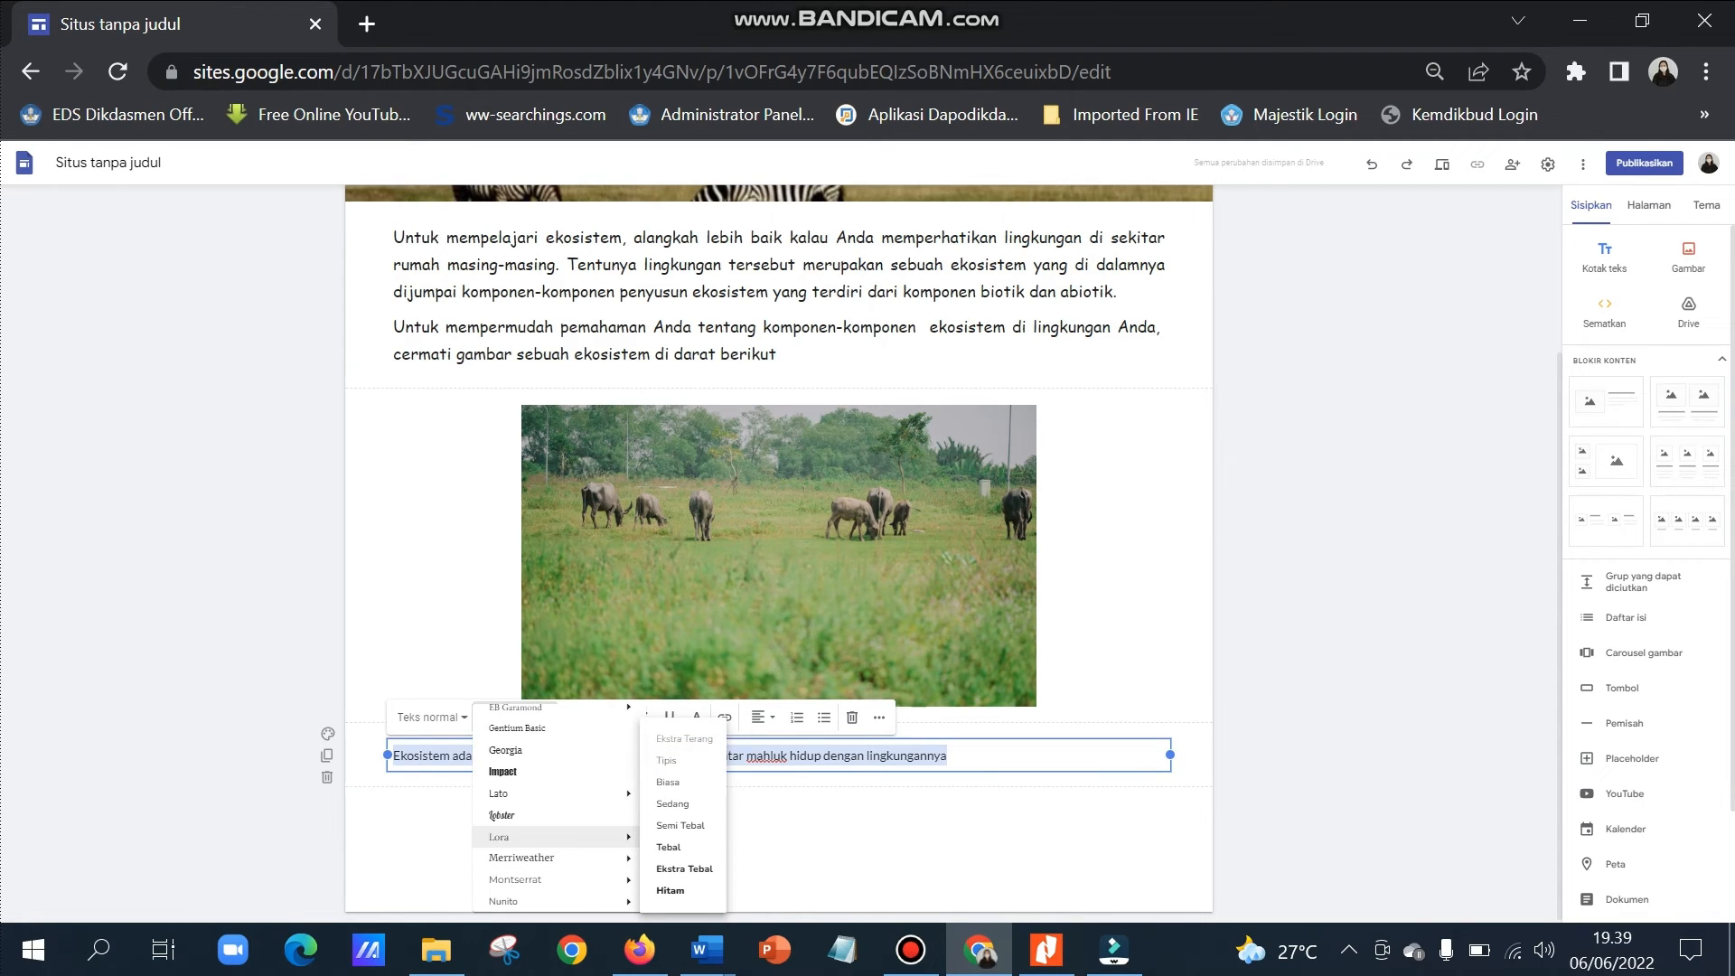
{"action": "scroll", "coordinate": [542, 813], "scroll_direction": "up", "scroll_amount": 3}
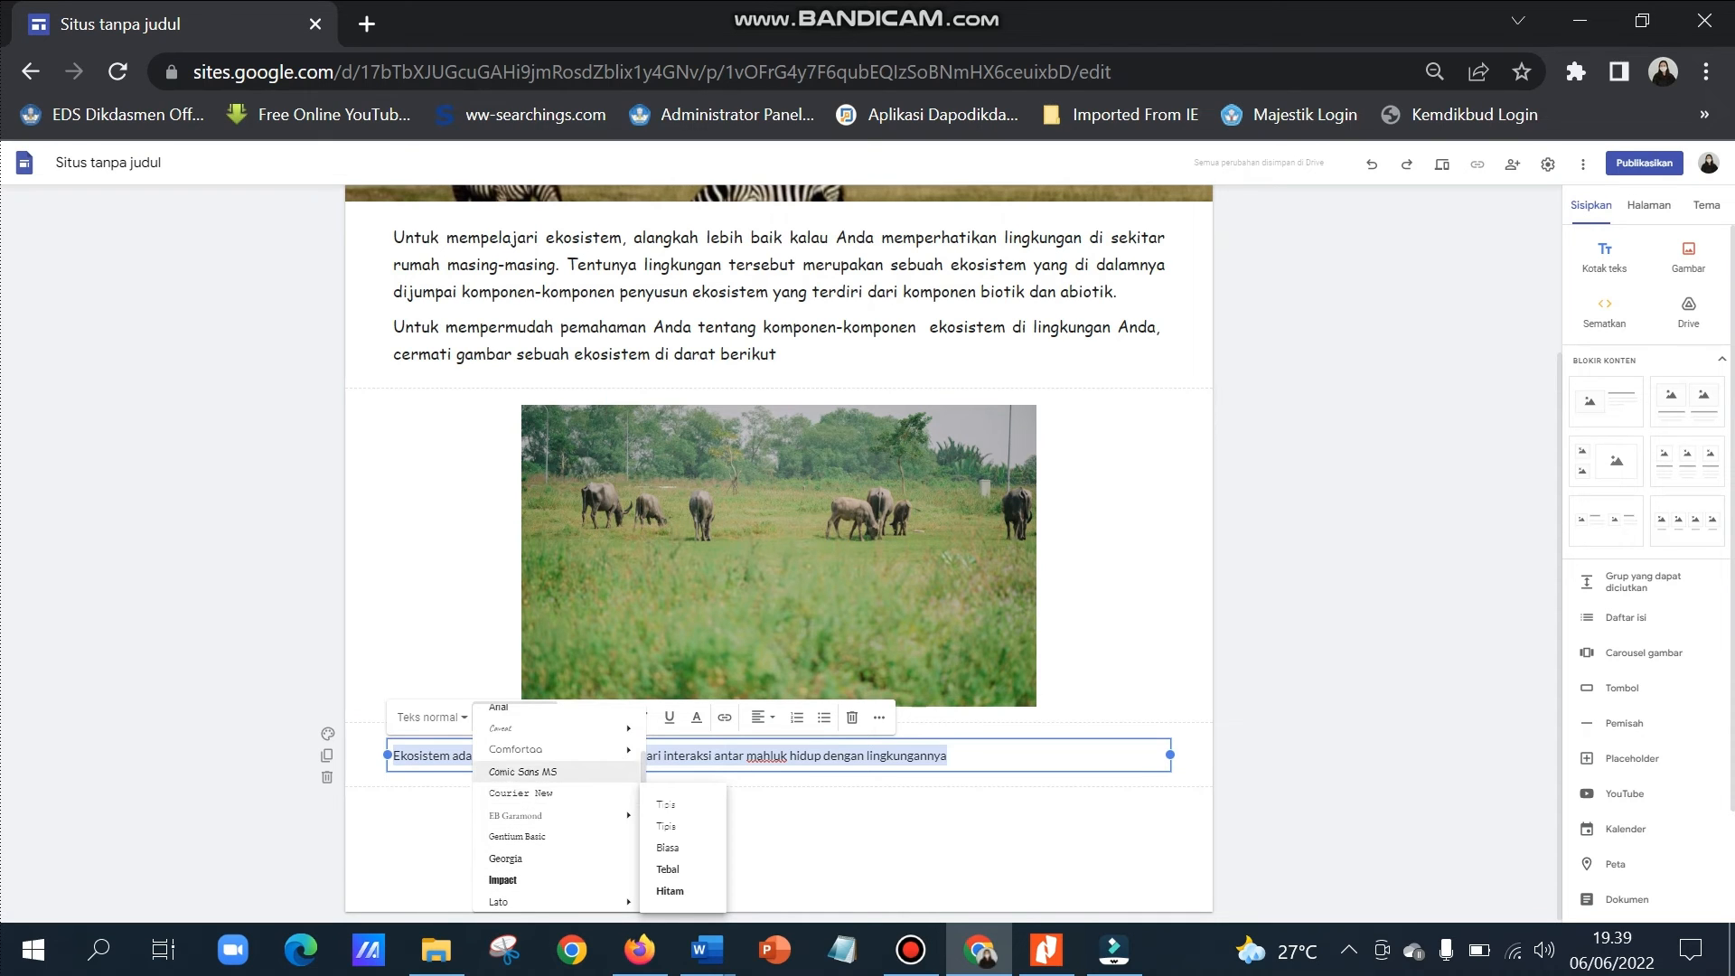
{"action": "left_click", "coordinate": [522, 771]}
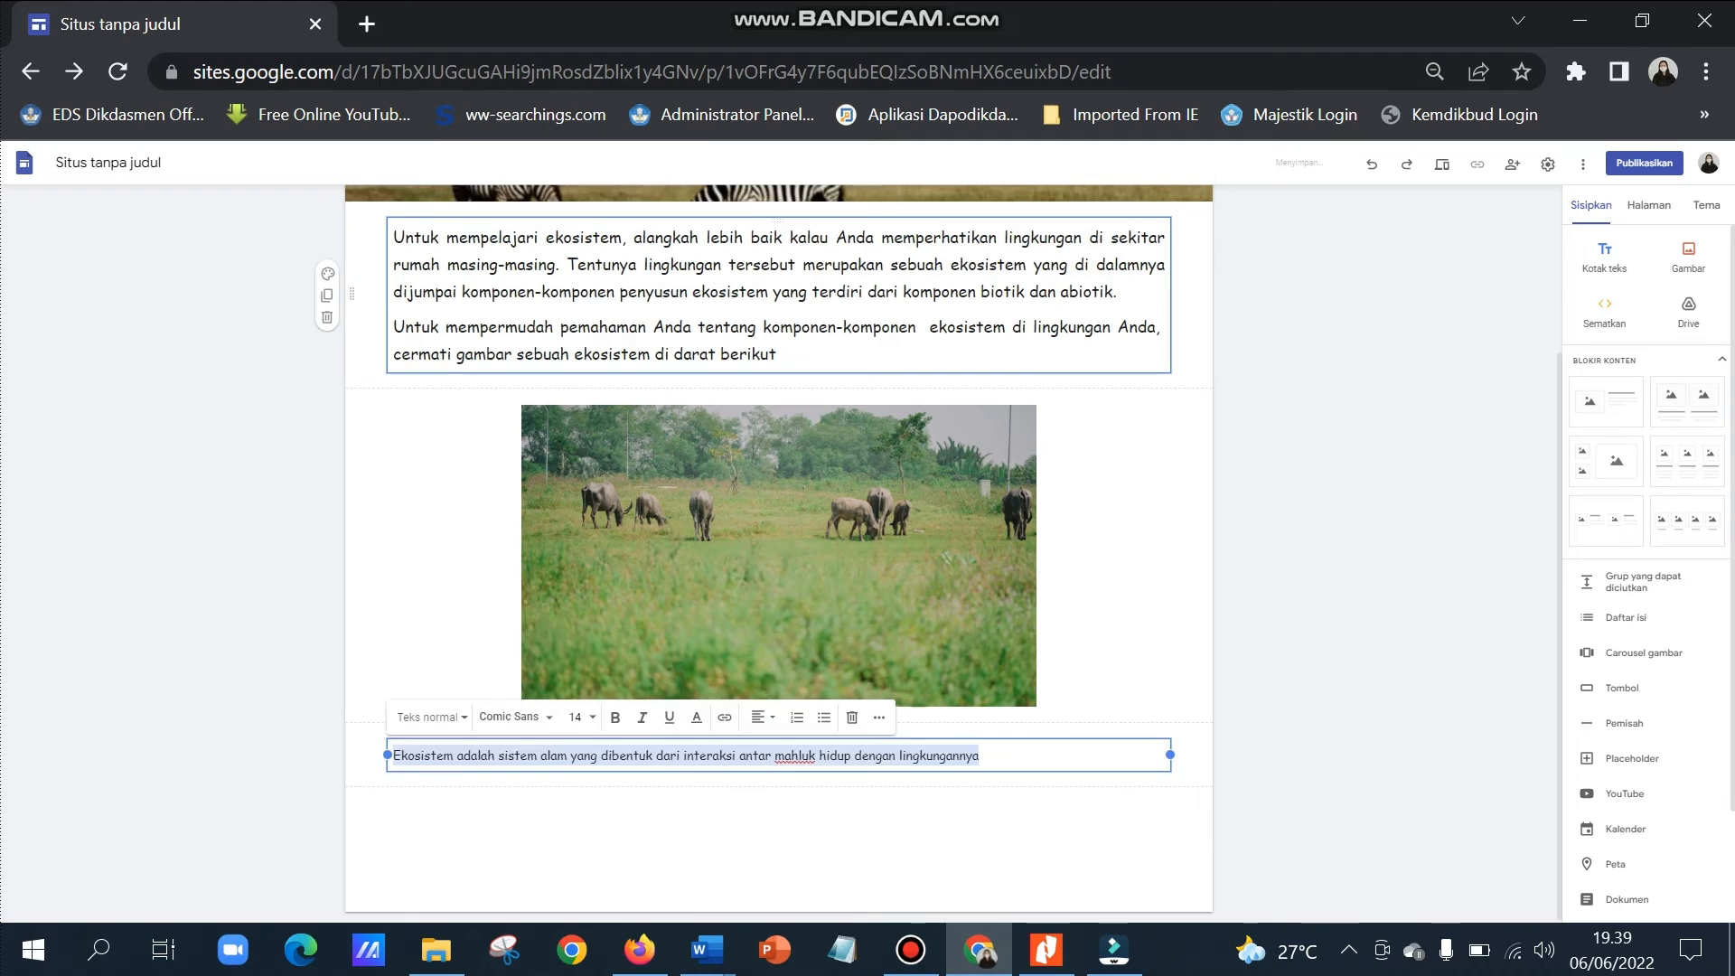
Check the introductory text's font size and try to set the definition sentence to the same size, 18.
{"action": "left_click", "coordinate": [750, 353]}
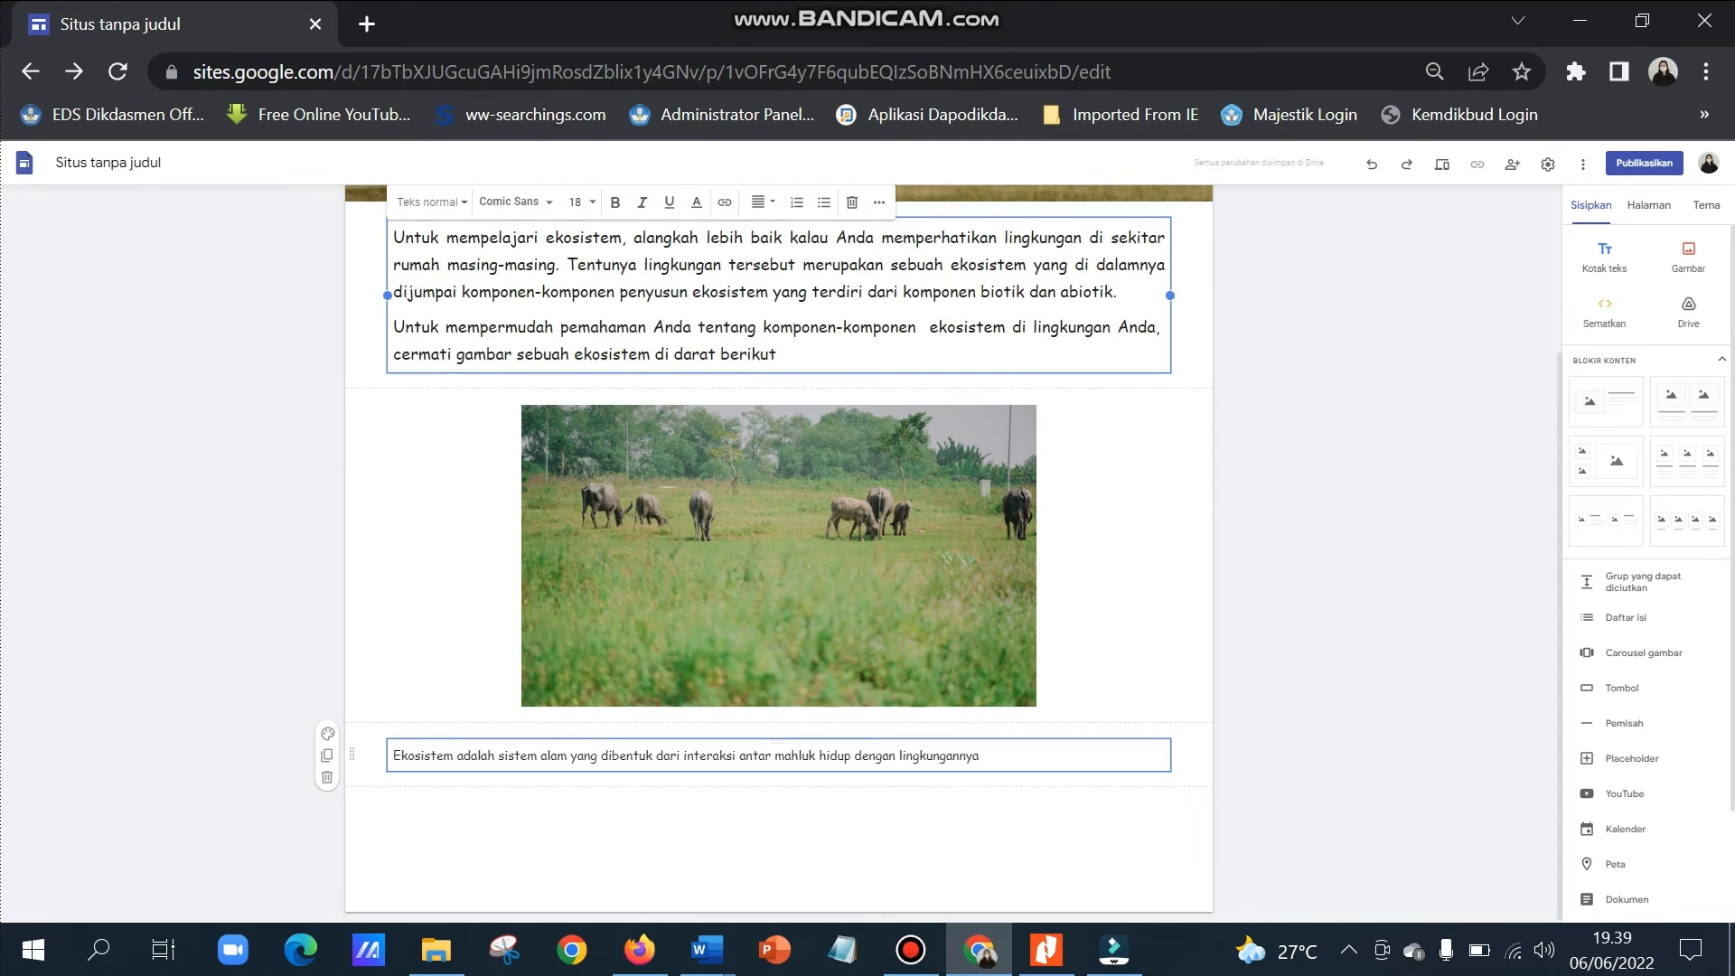
{"action": "left_click", "coordinate": [621, 756]}
{"action": "left_click", "coordinate": [575, 716]}
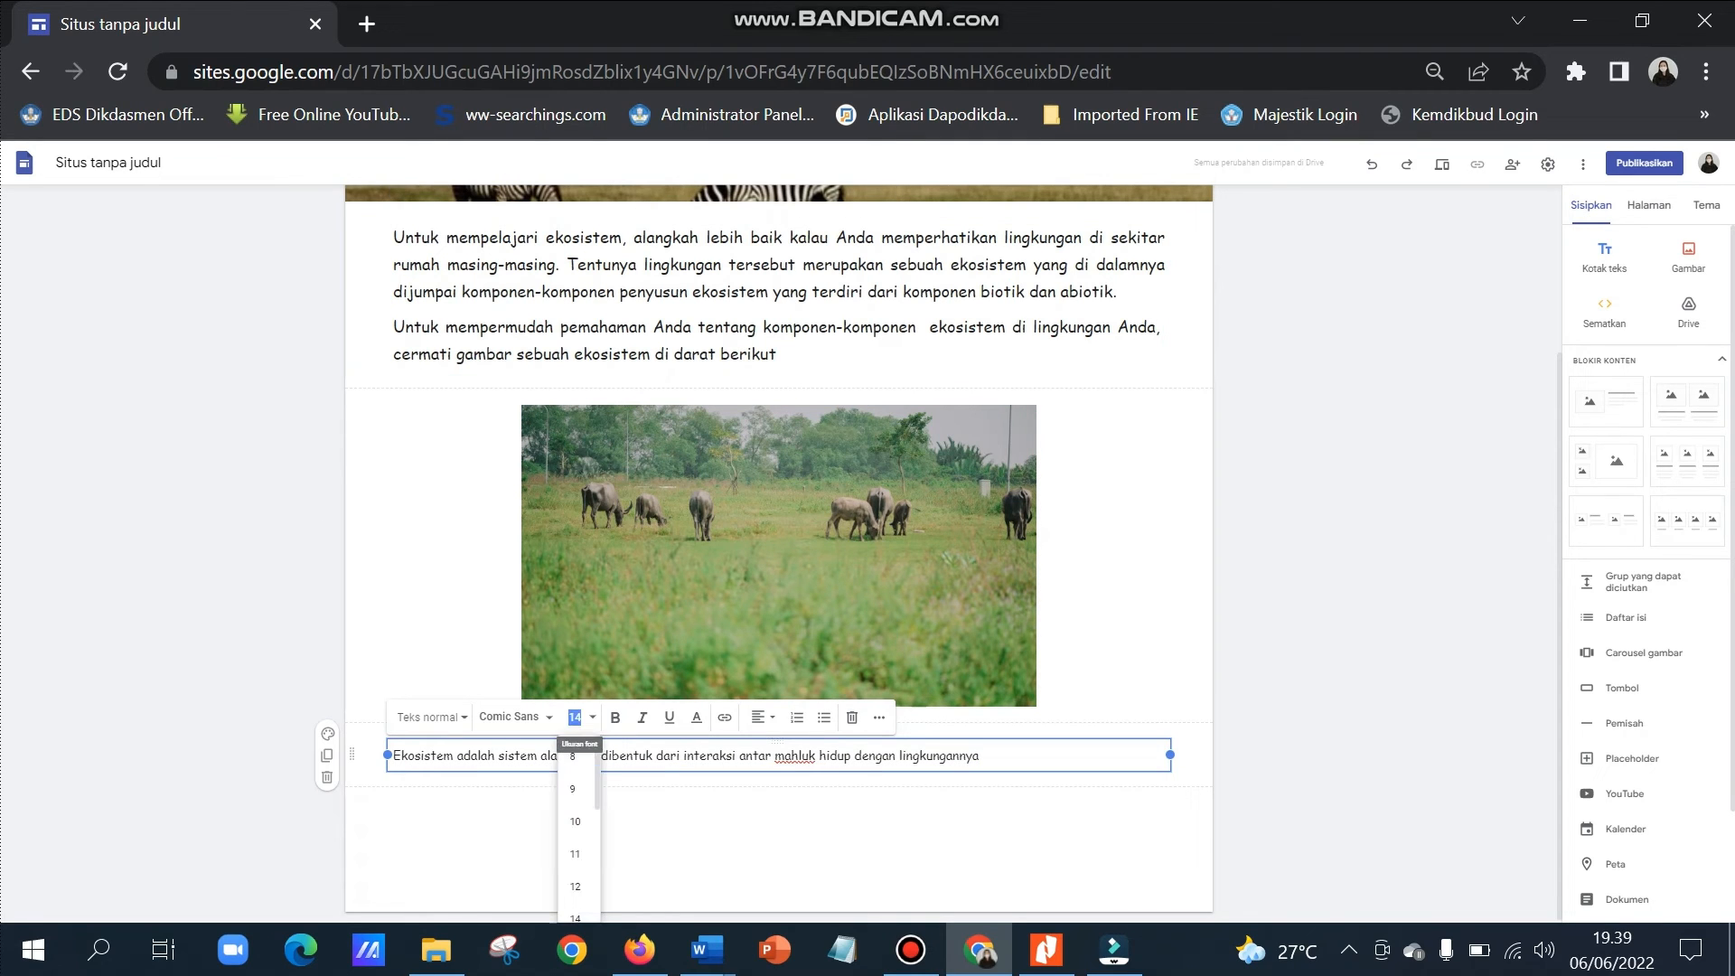
{"action": "scroll", "coordinate": [578, 832], "scroll_direction": "down", "scroll_amount": 2}
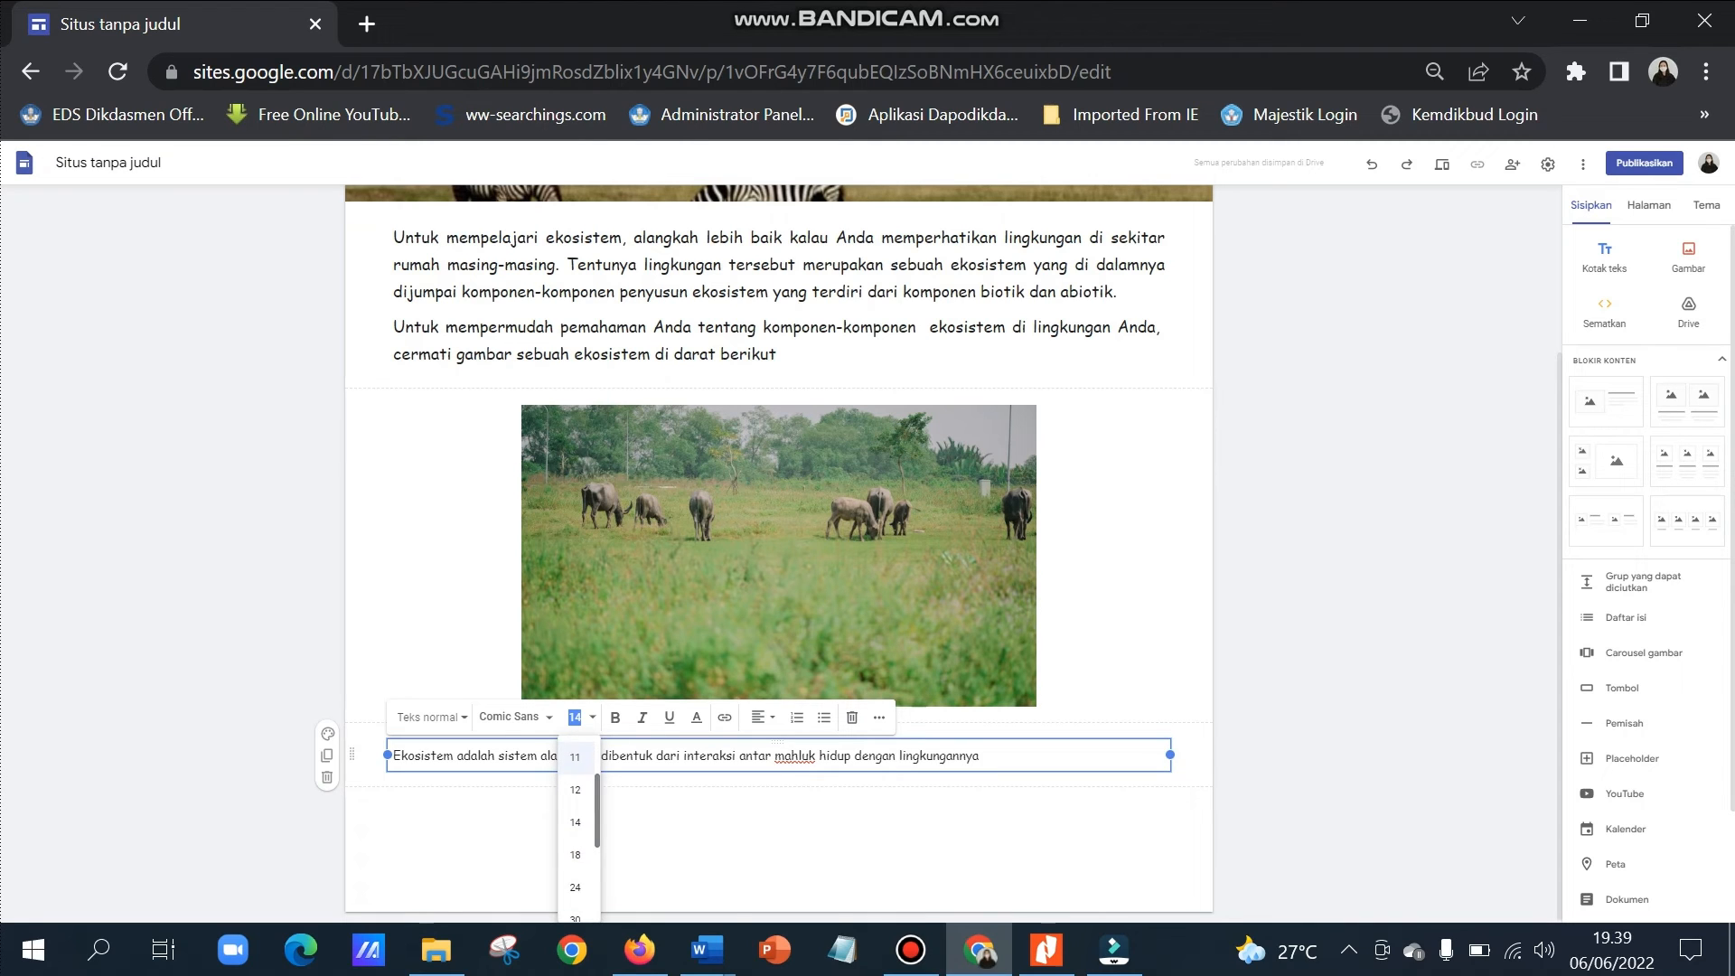
{"action": "left_click", "coordinate": [574, 865]}
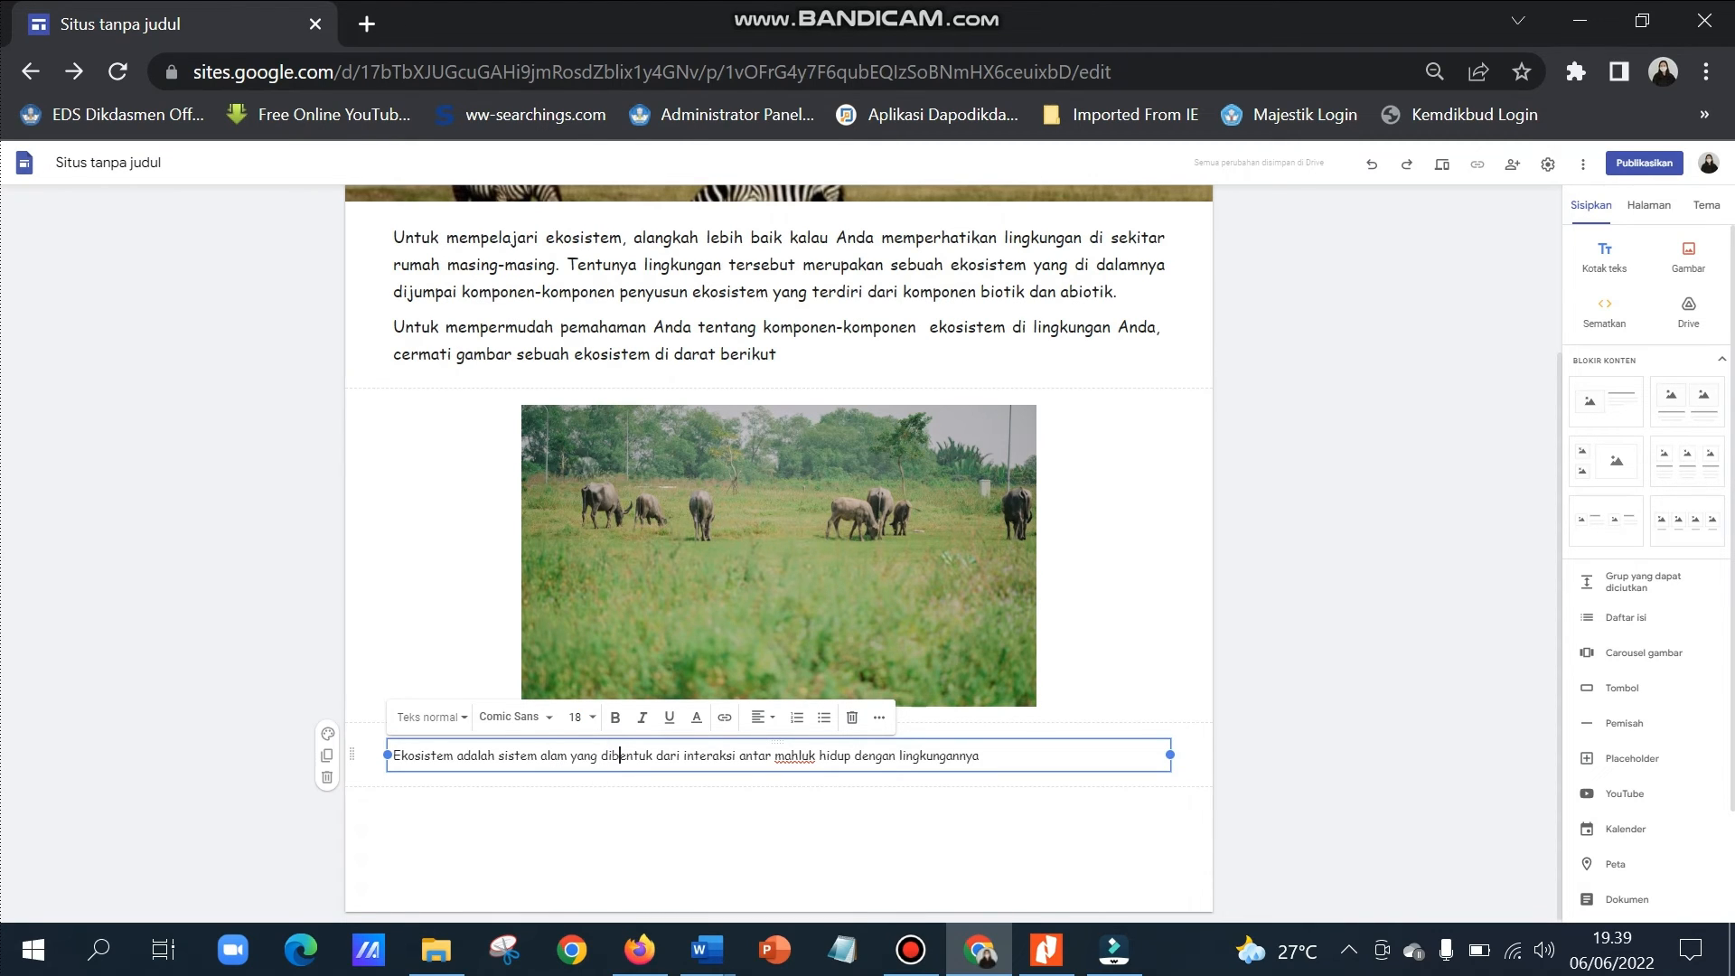
Add a full stop at the end of the ecosystem definition sentence, after "lingkungannya".
{"action": "left_click", "coordinate": [979, 755]}
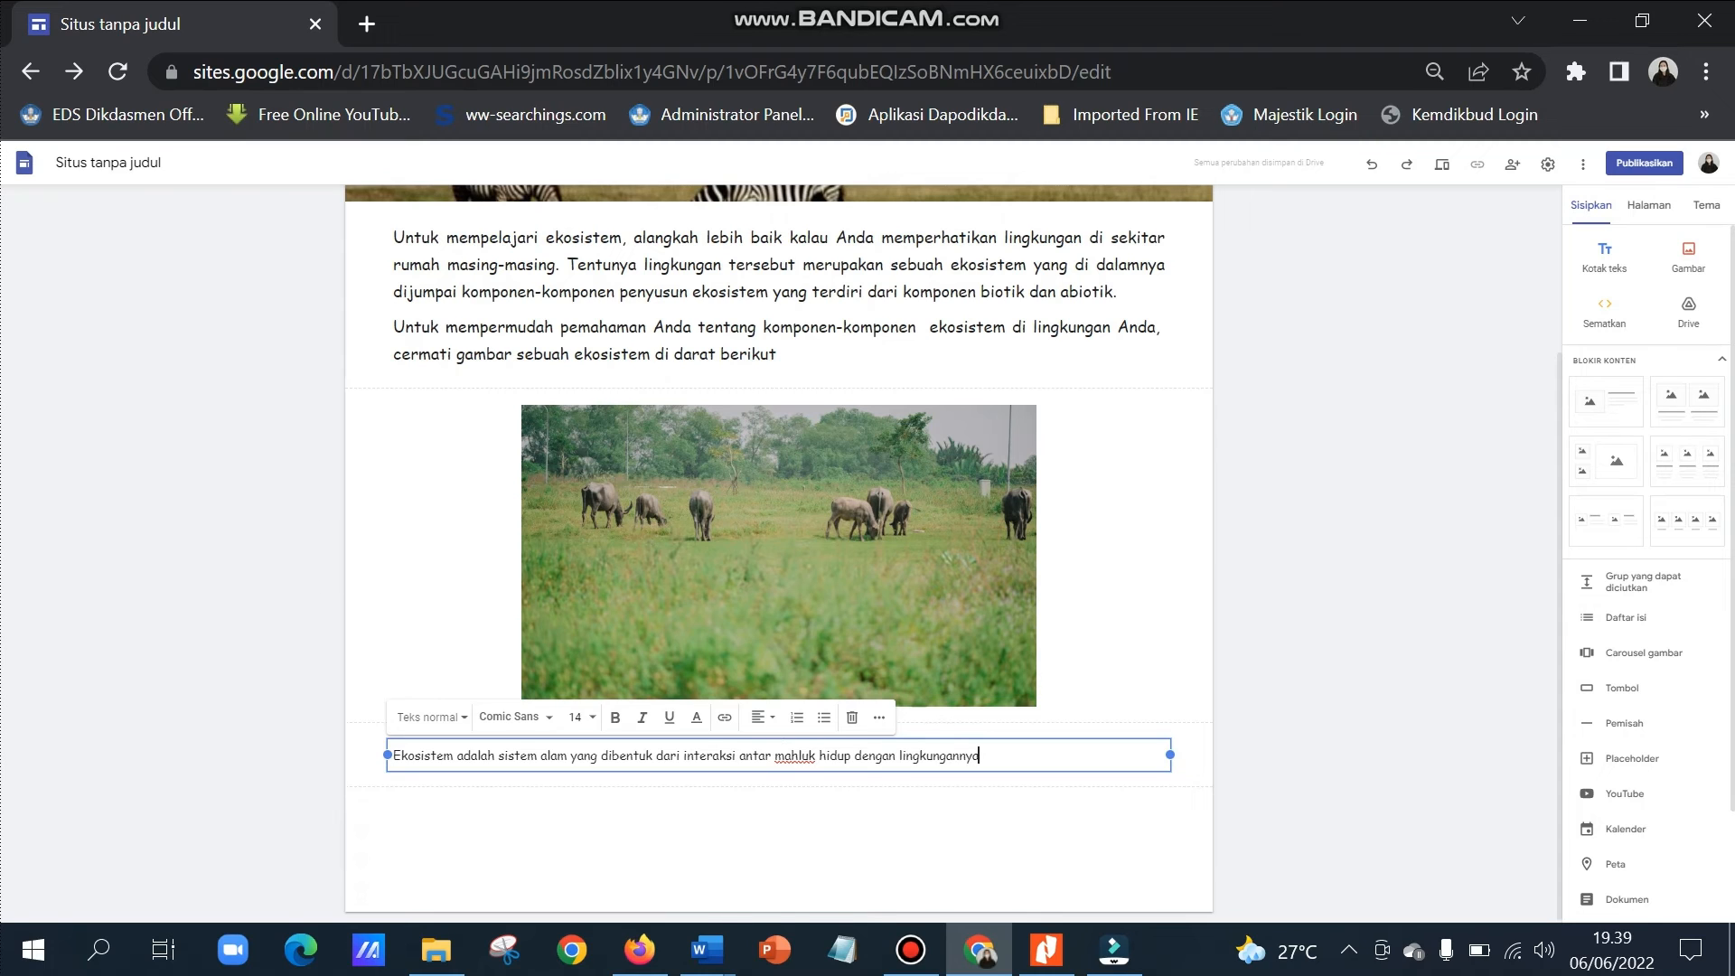
{"action": "type", "text": "."}
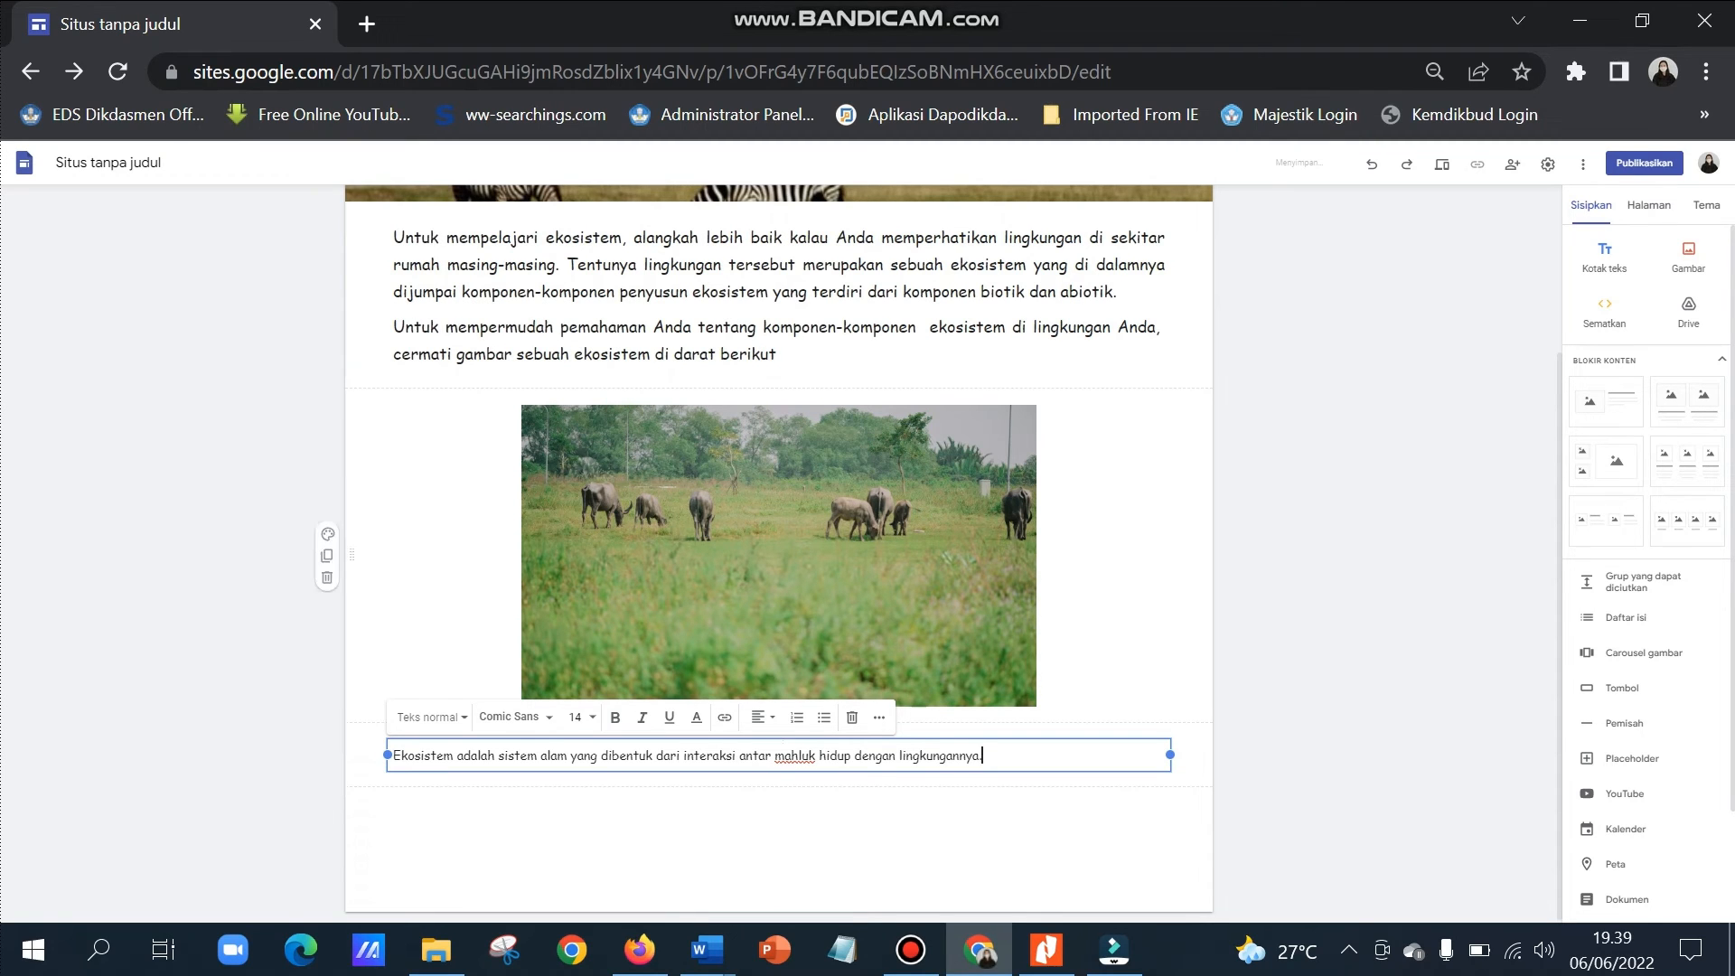
{"action": "left_click", "coordinate": [1118, 553]}
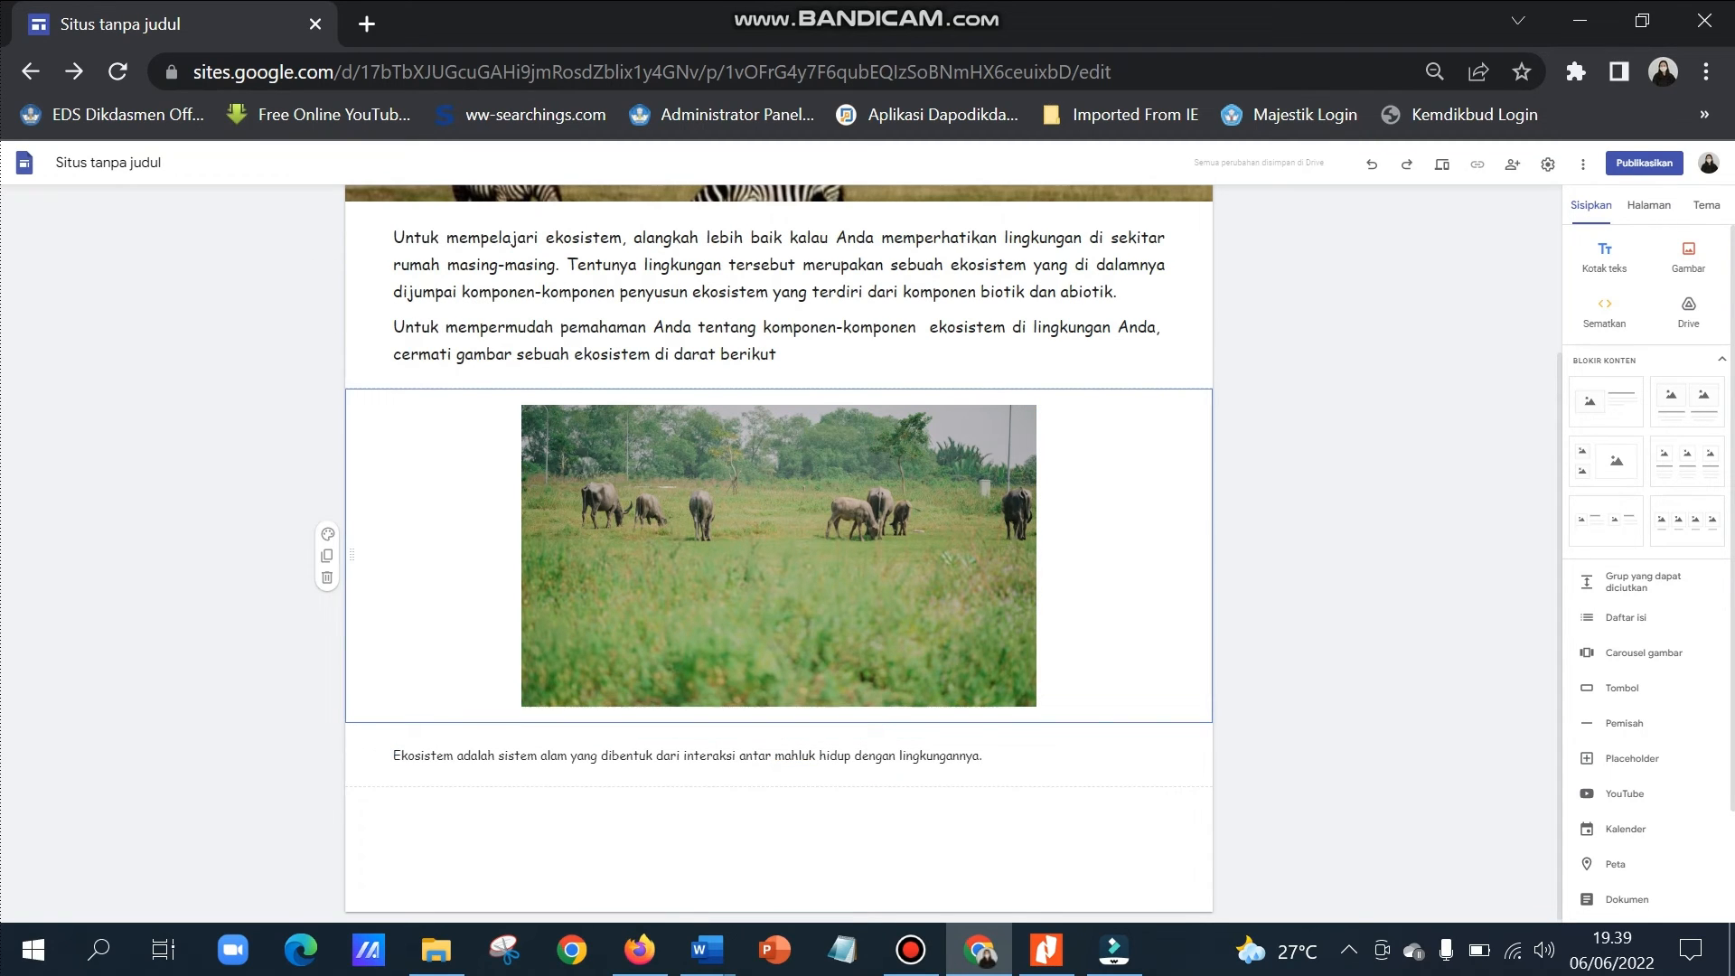
Select the whole definition sentence including its full stop and set its font size to 18.
{"action": "left_click", "coordinate": [983, 755]}
{"action": "left_click_drag", "start_coordinate": [983, 756], "coordinate": [305, 757]}
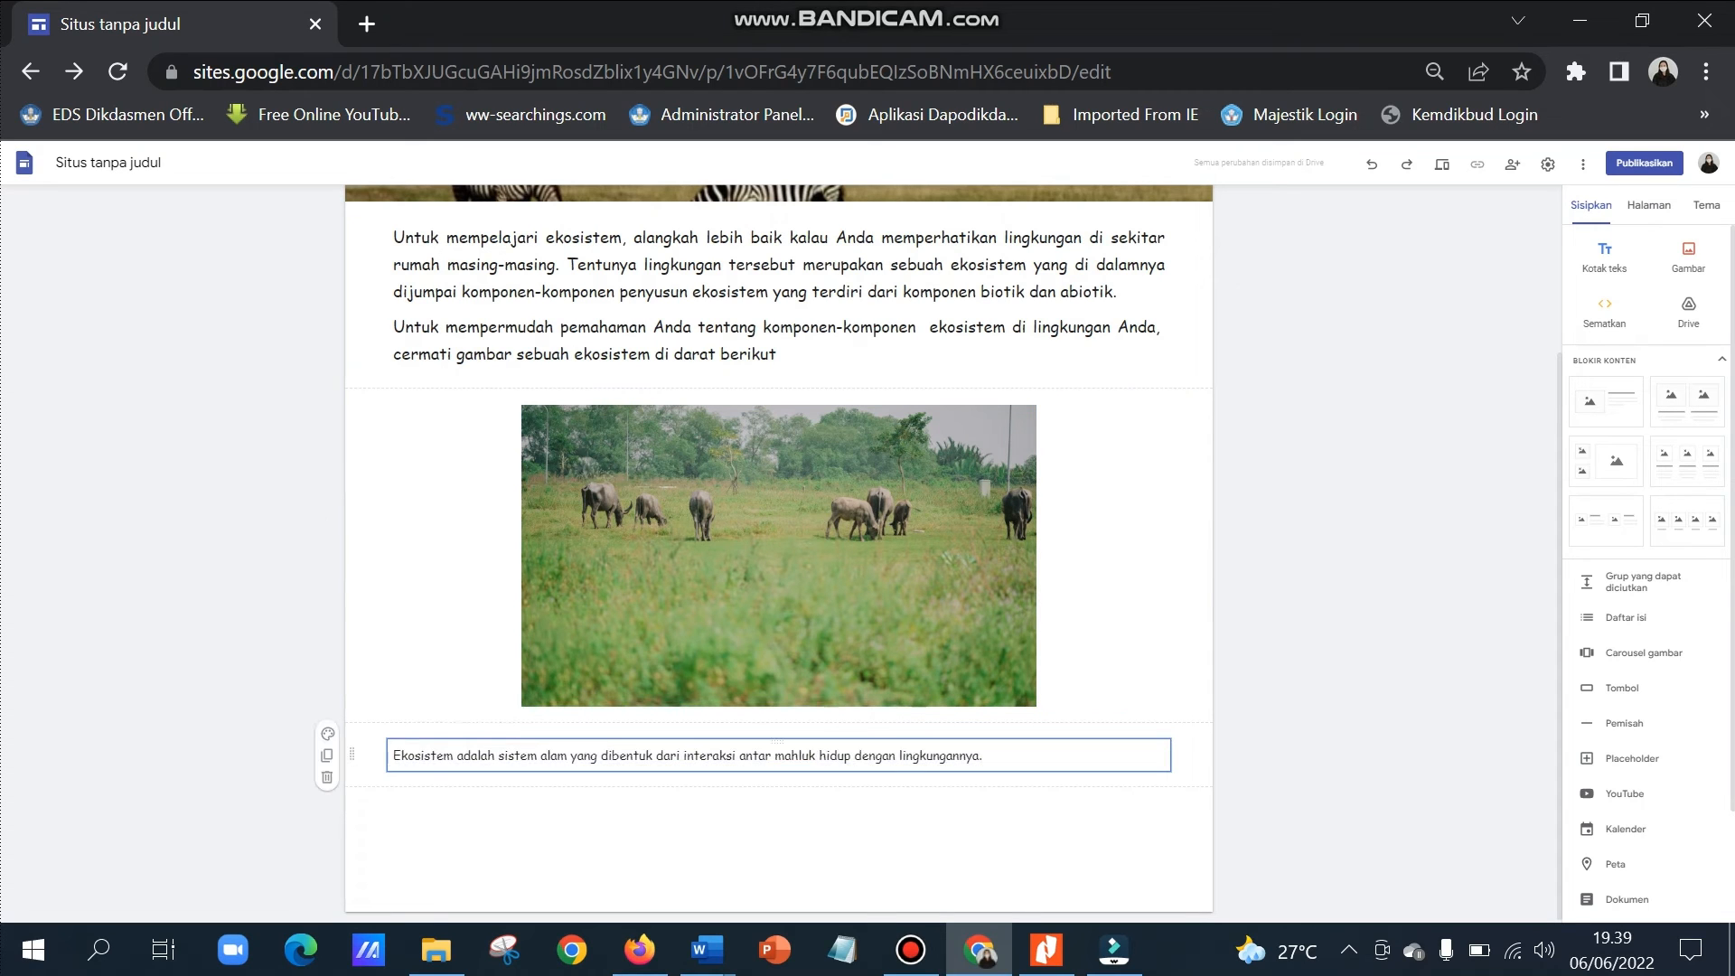
{"action": "left_click_drag", "start_coordinate": [983, 756], "coordinate": [366, 756]}
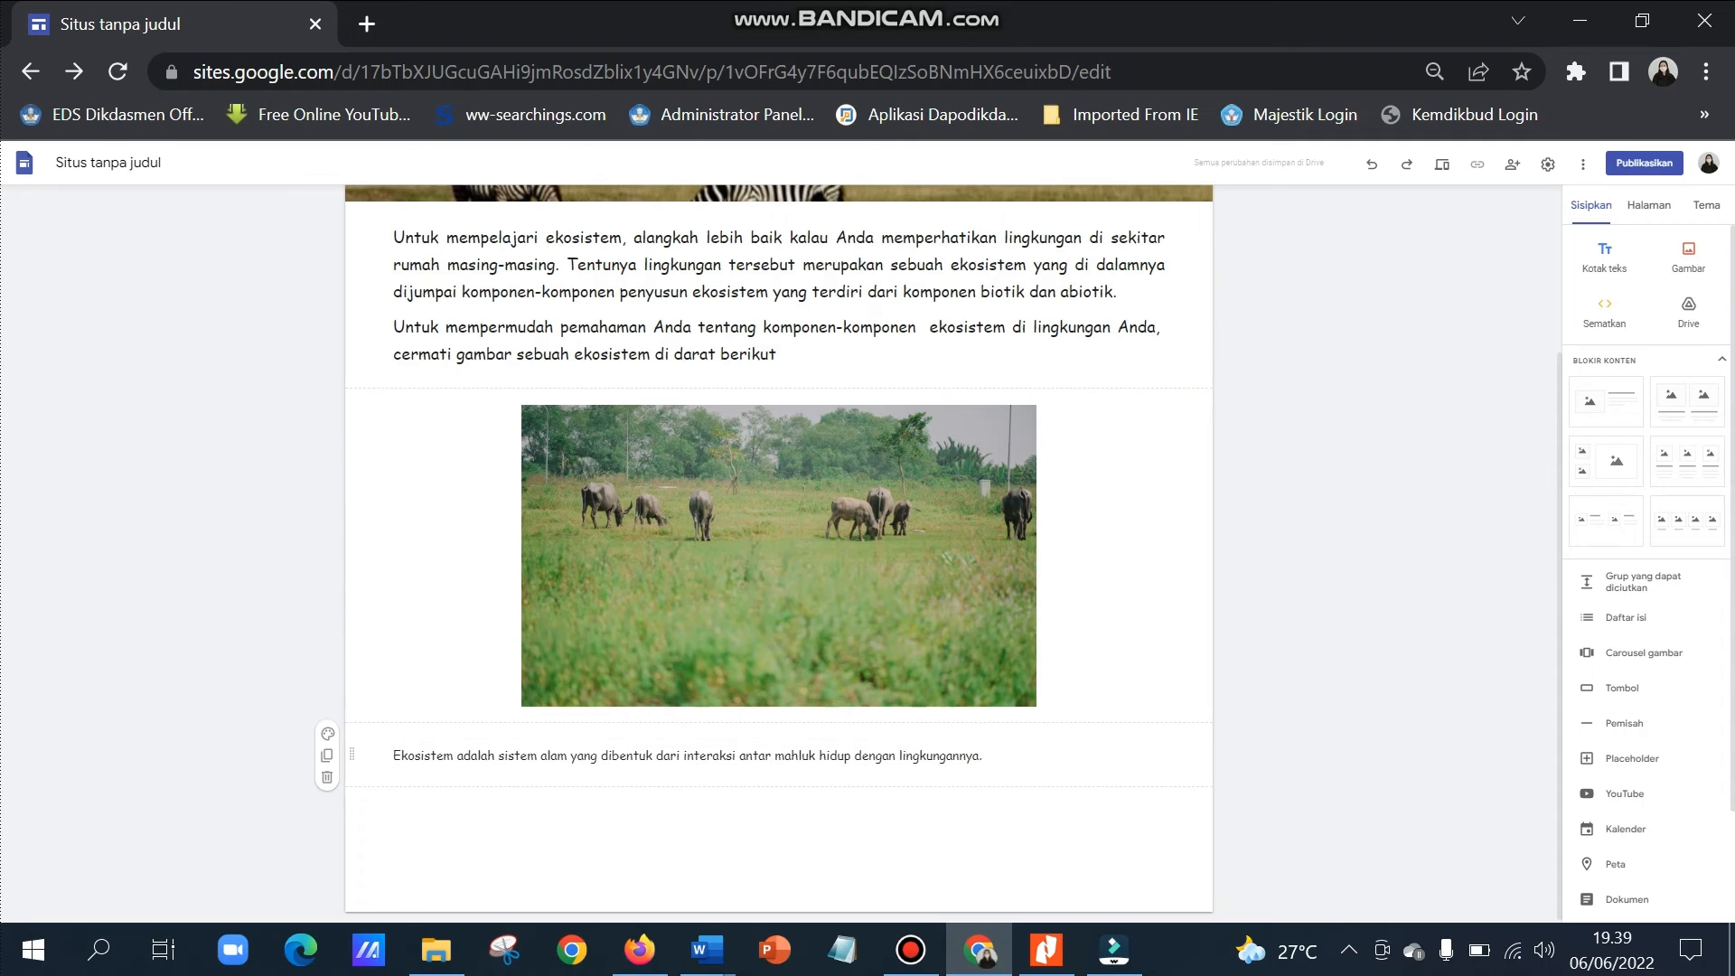
{"action": "left_click_drag", "start_coordinate": [983, 755], "coordinate": [393, 755]}
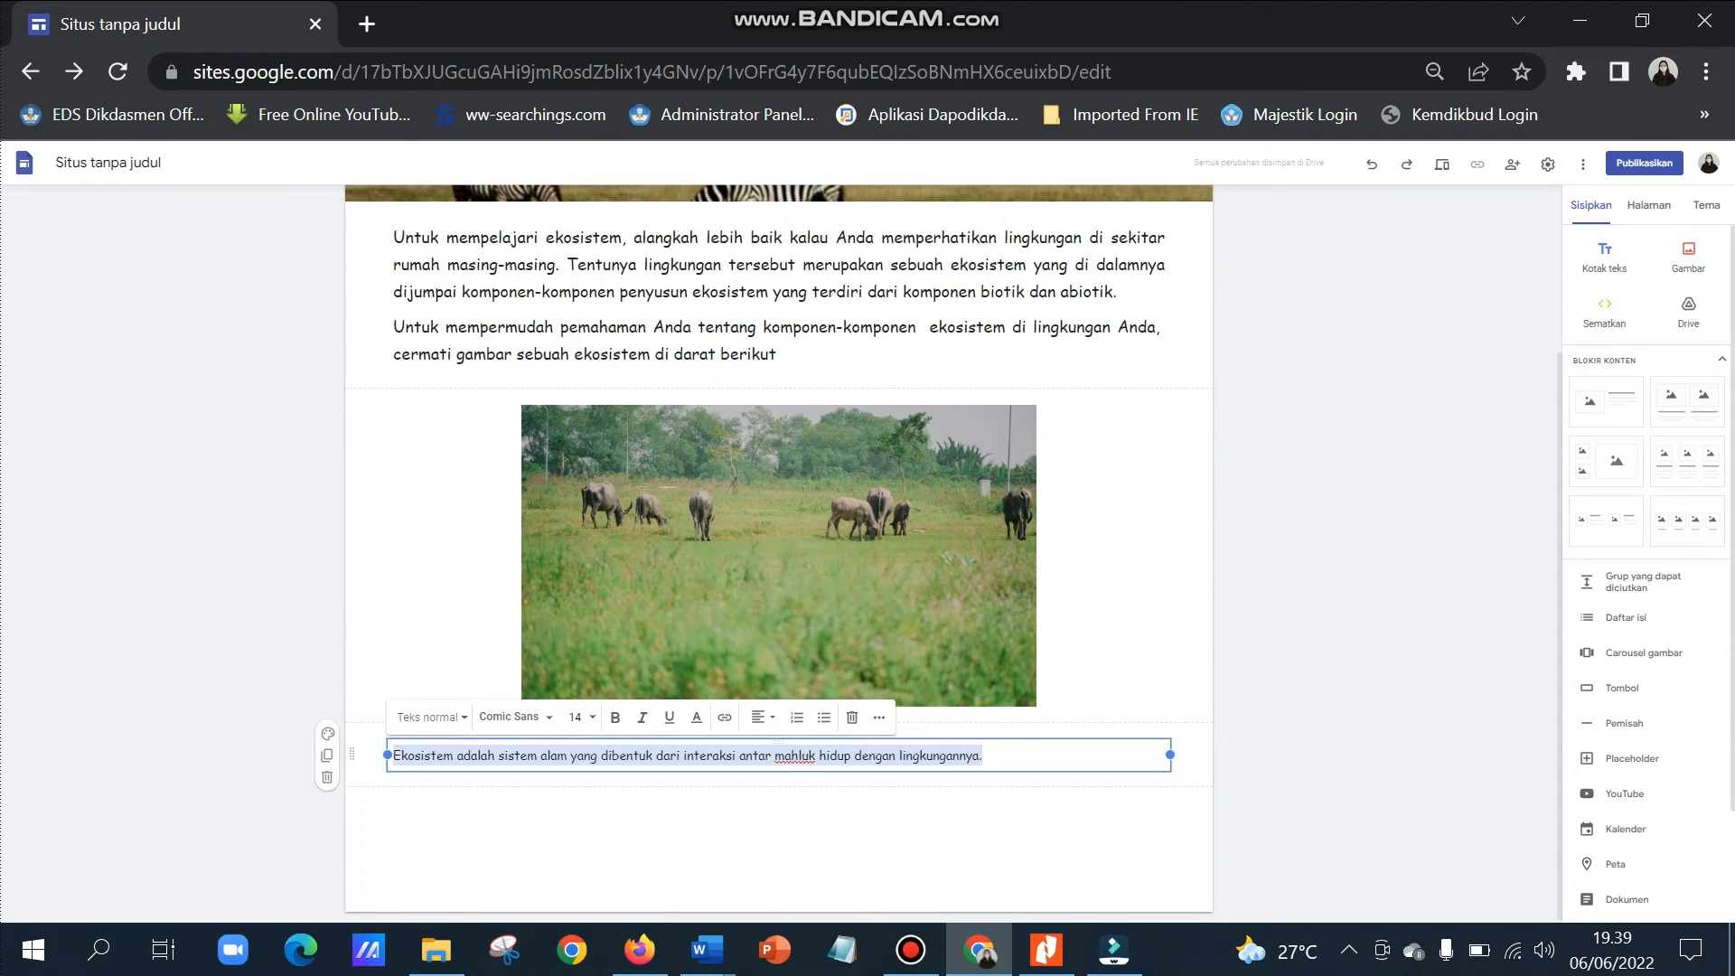
{"action": "left_click", "coordinate": [580, 717]}
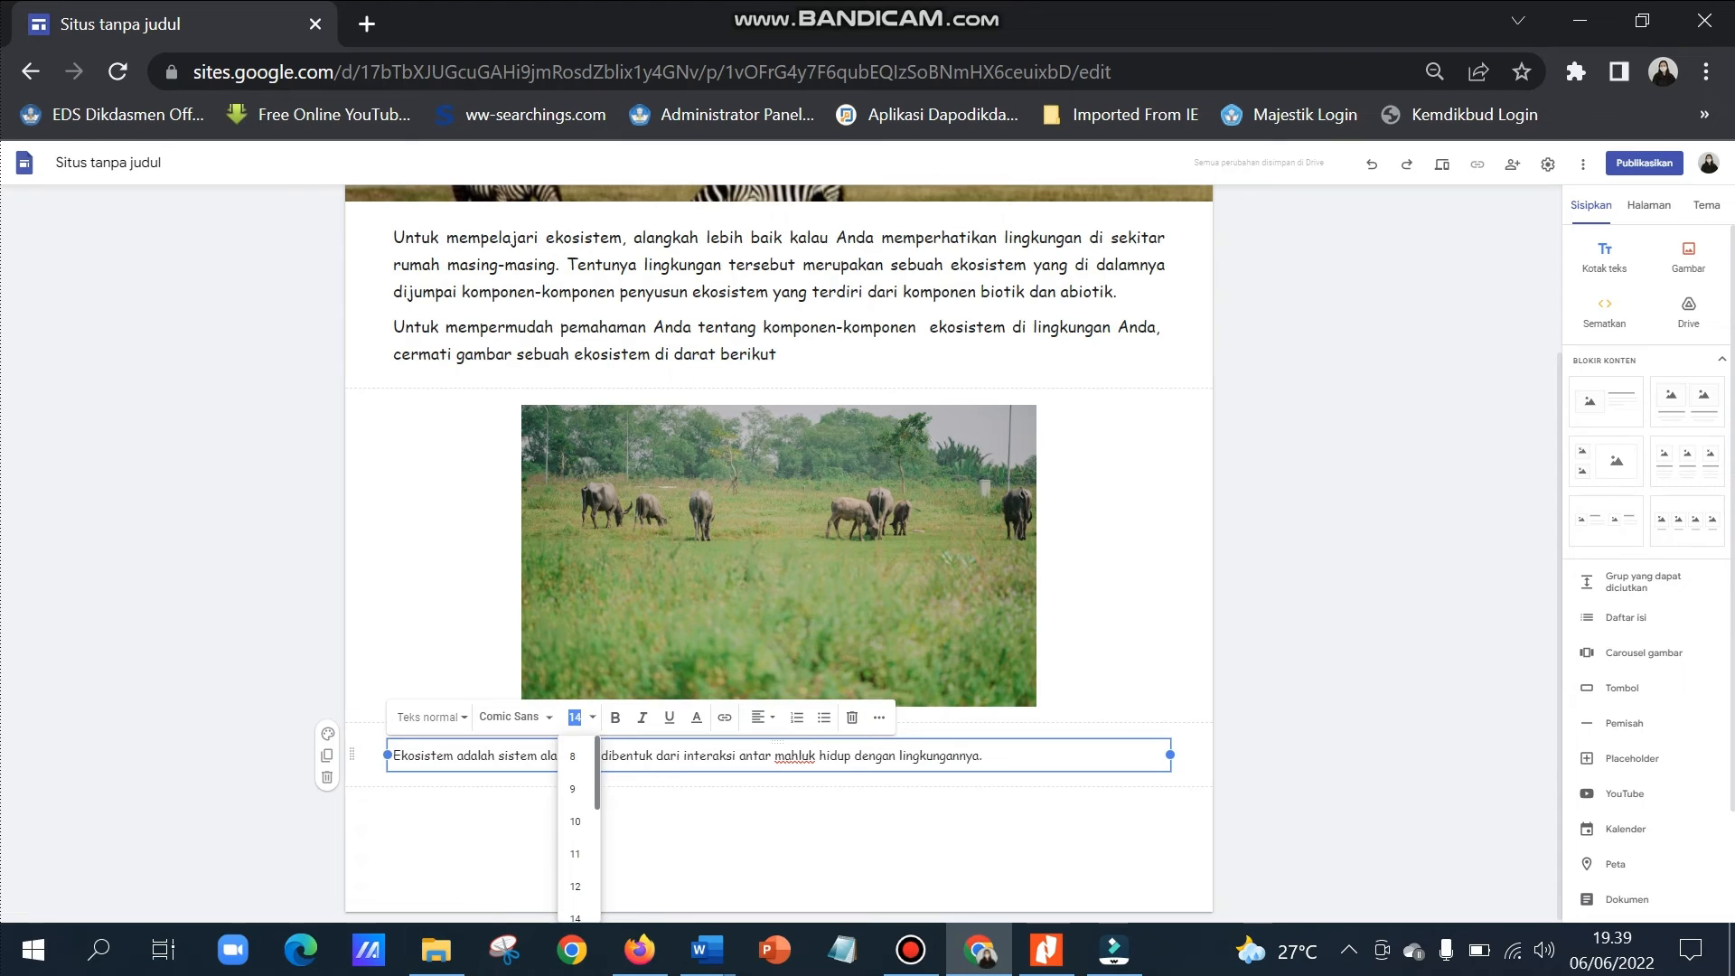
{"action": "left_click_drag", "start_coordinate": [598, 784], "coordinate": [598, 824]}
{"action": "left_click", "coordinate": [575, 851]}
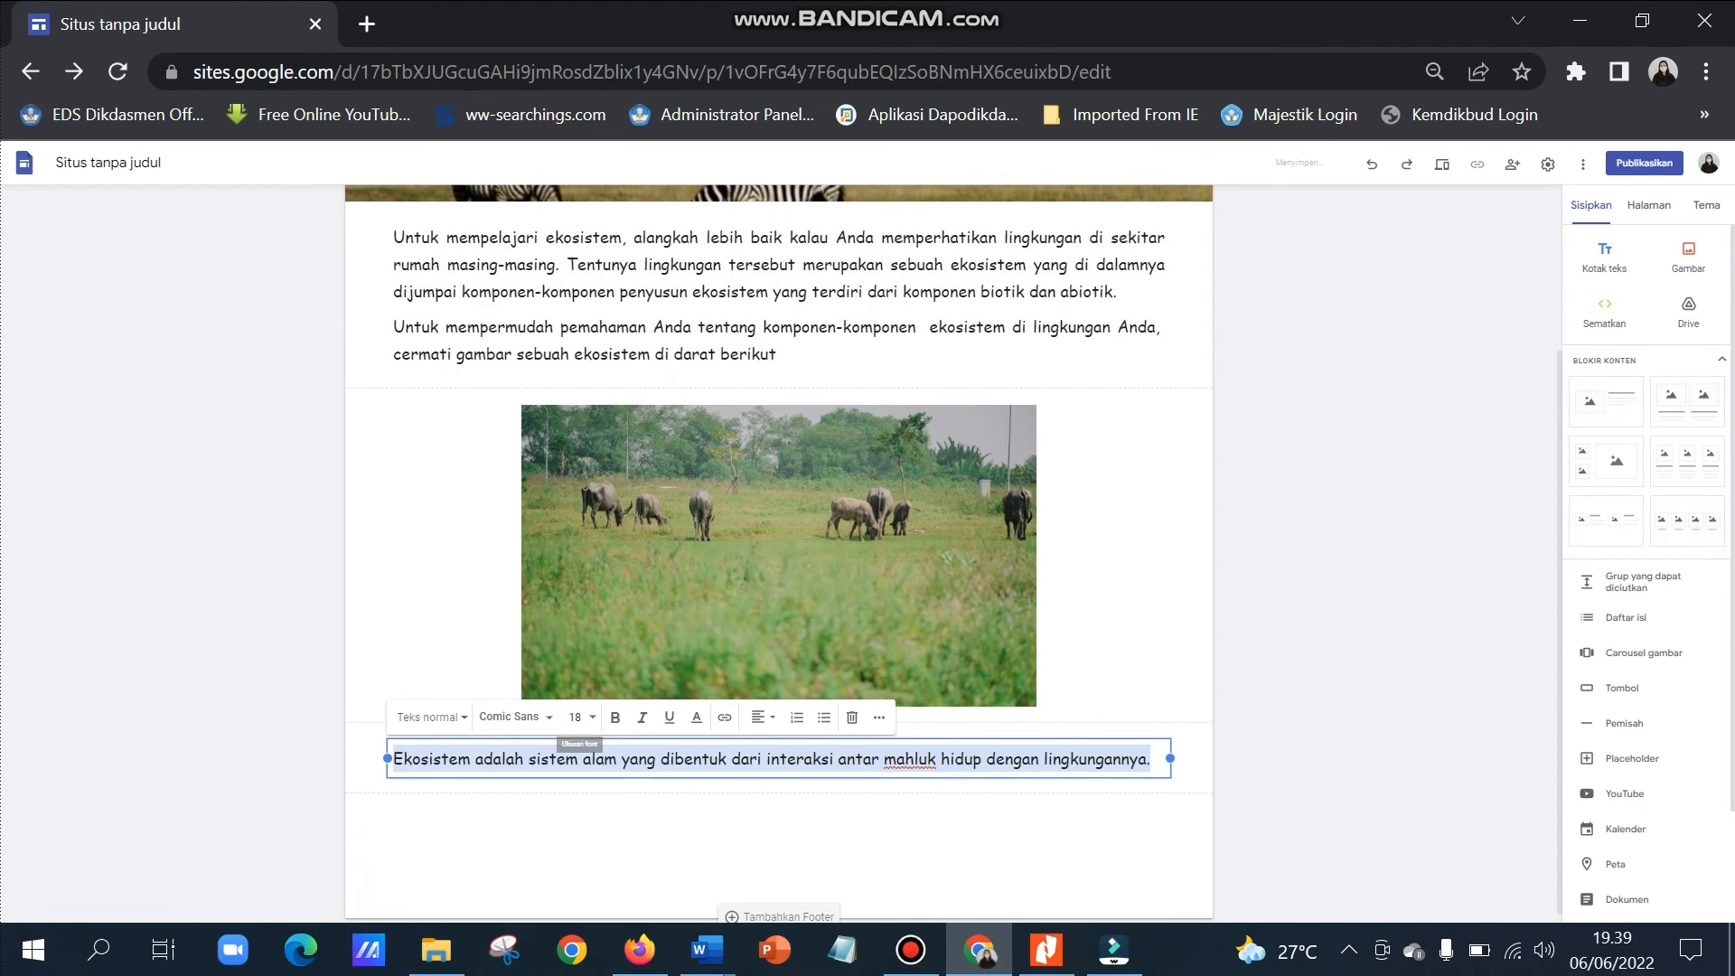
{"action": "left_click", "coordinate": [1120, 623]}
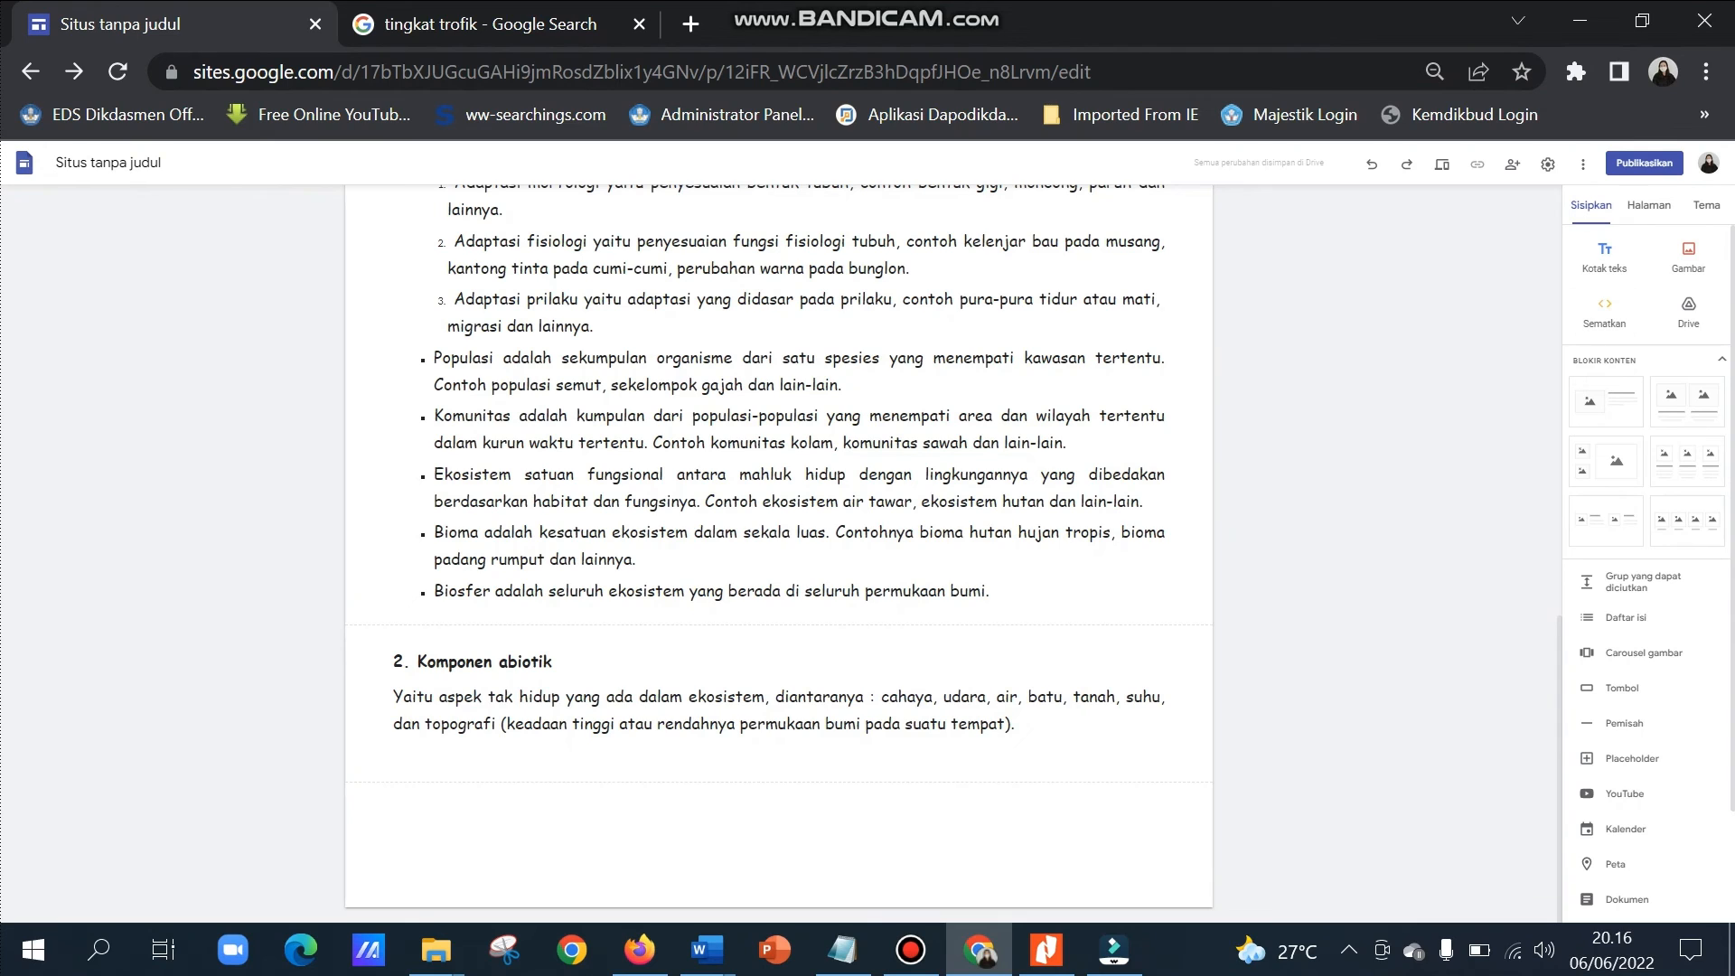
Upload the EKOSISTEM picture from the G SITE 99 folder to the page with the Komponen abiotik section.
{"action": "left_click", "coordinate": [1688, 258]}
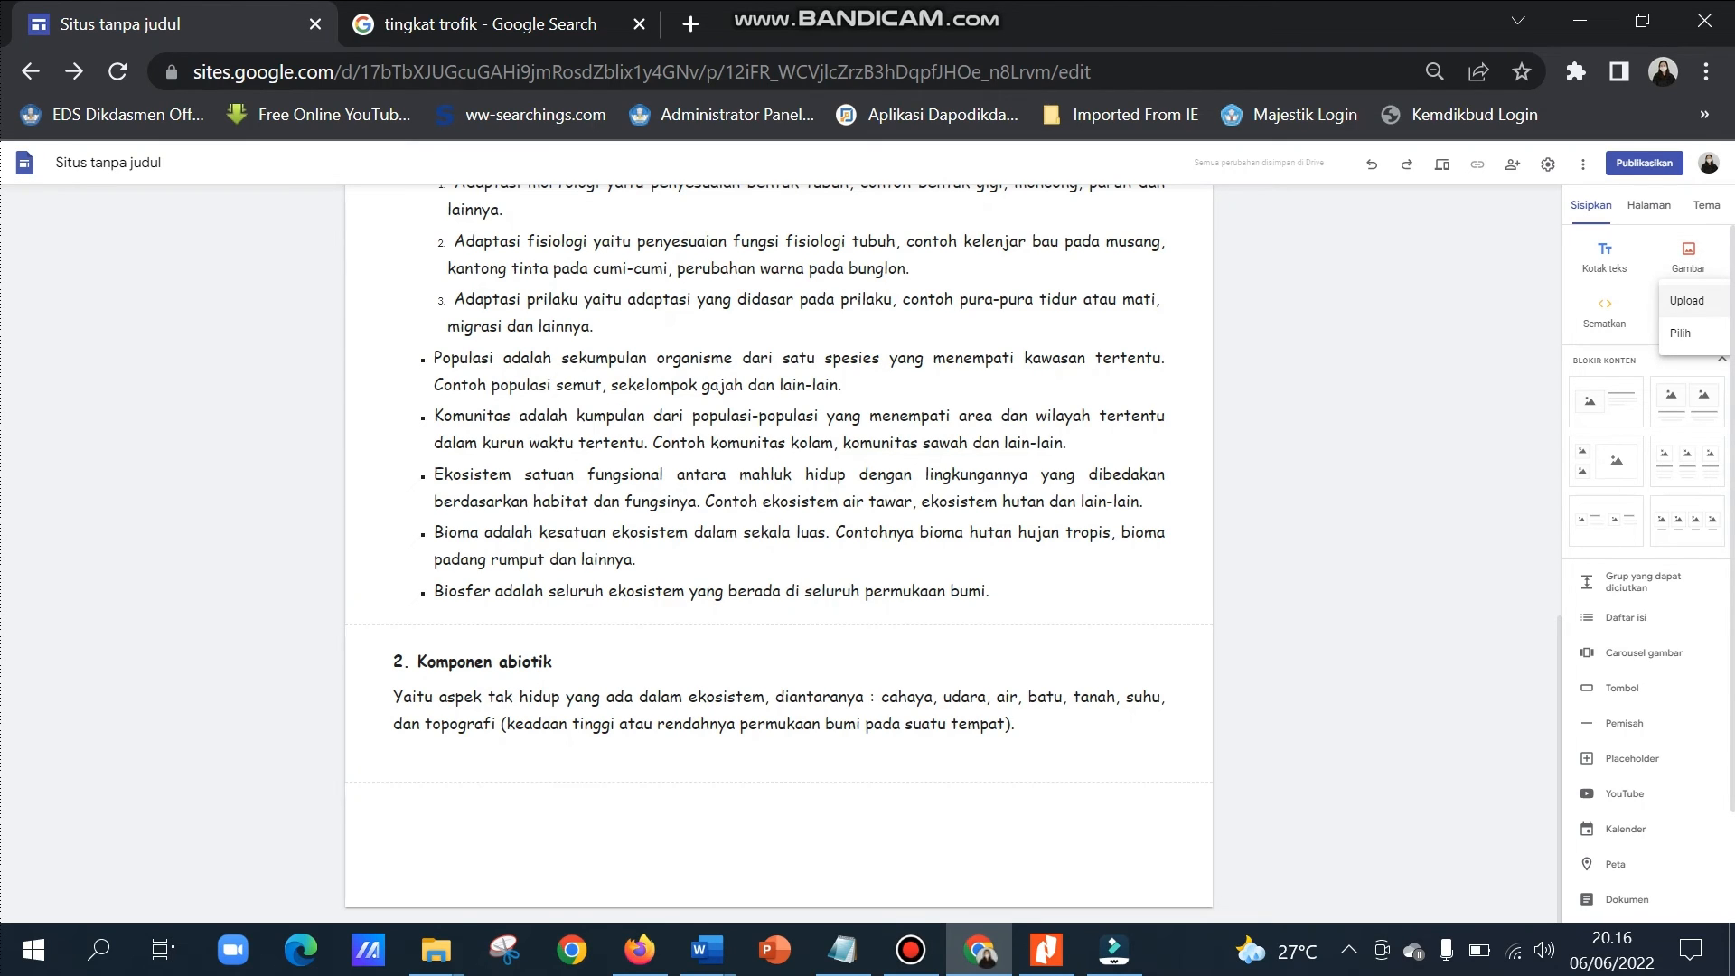
{"action": "left_click", "coordinate": [1686, 299]}
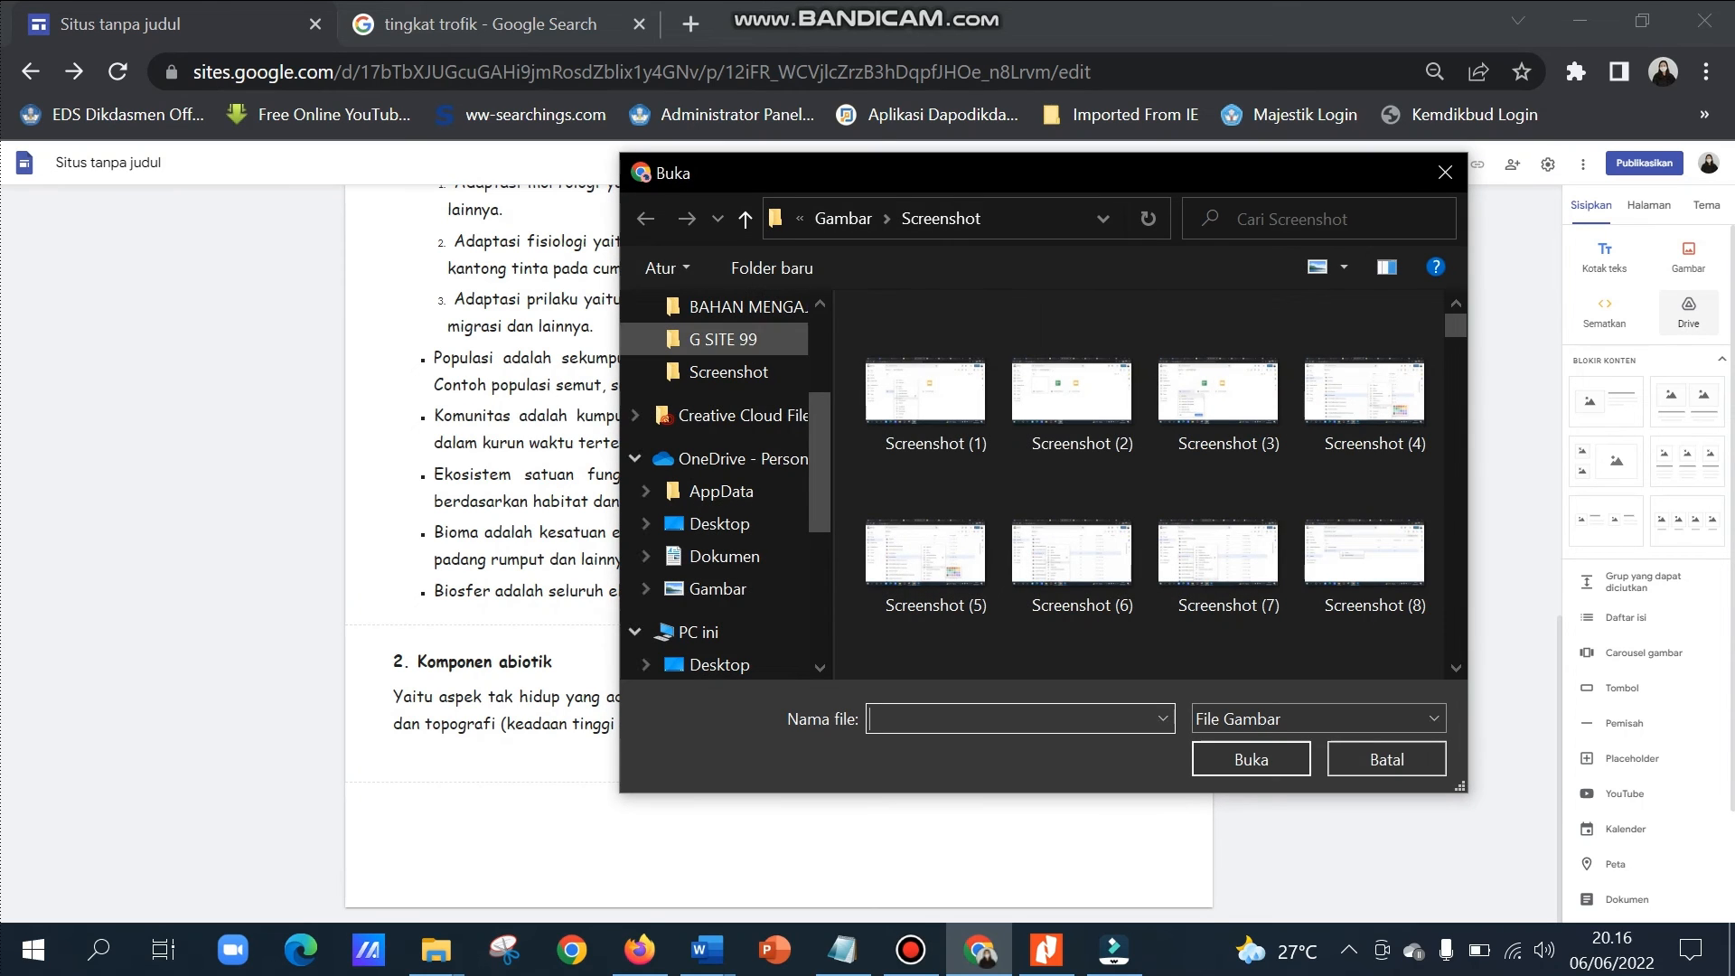
{"action": "left_click", "coordinate": [723, 339]}
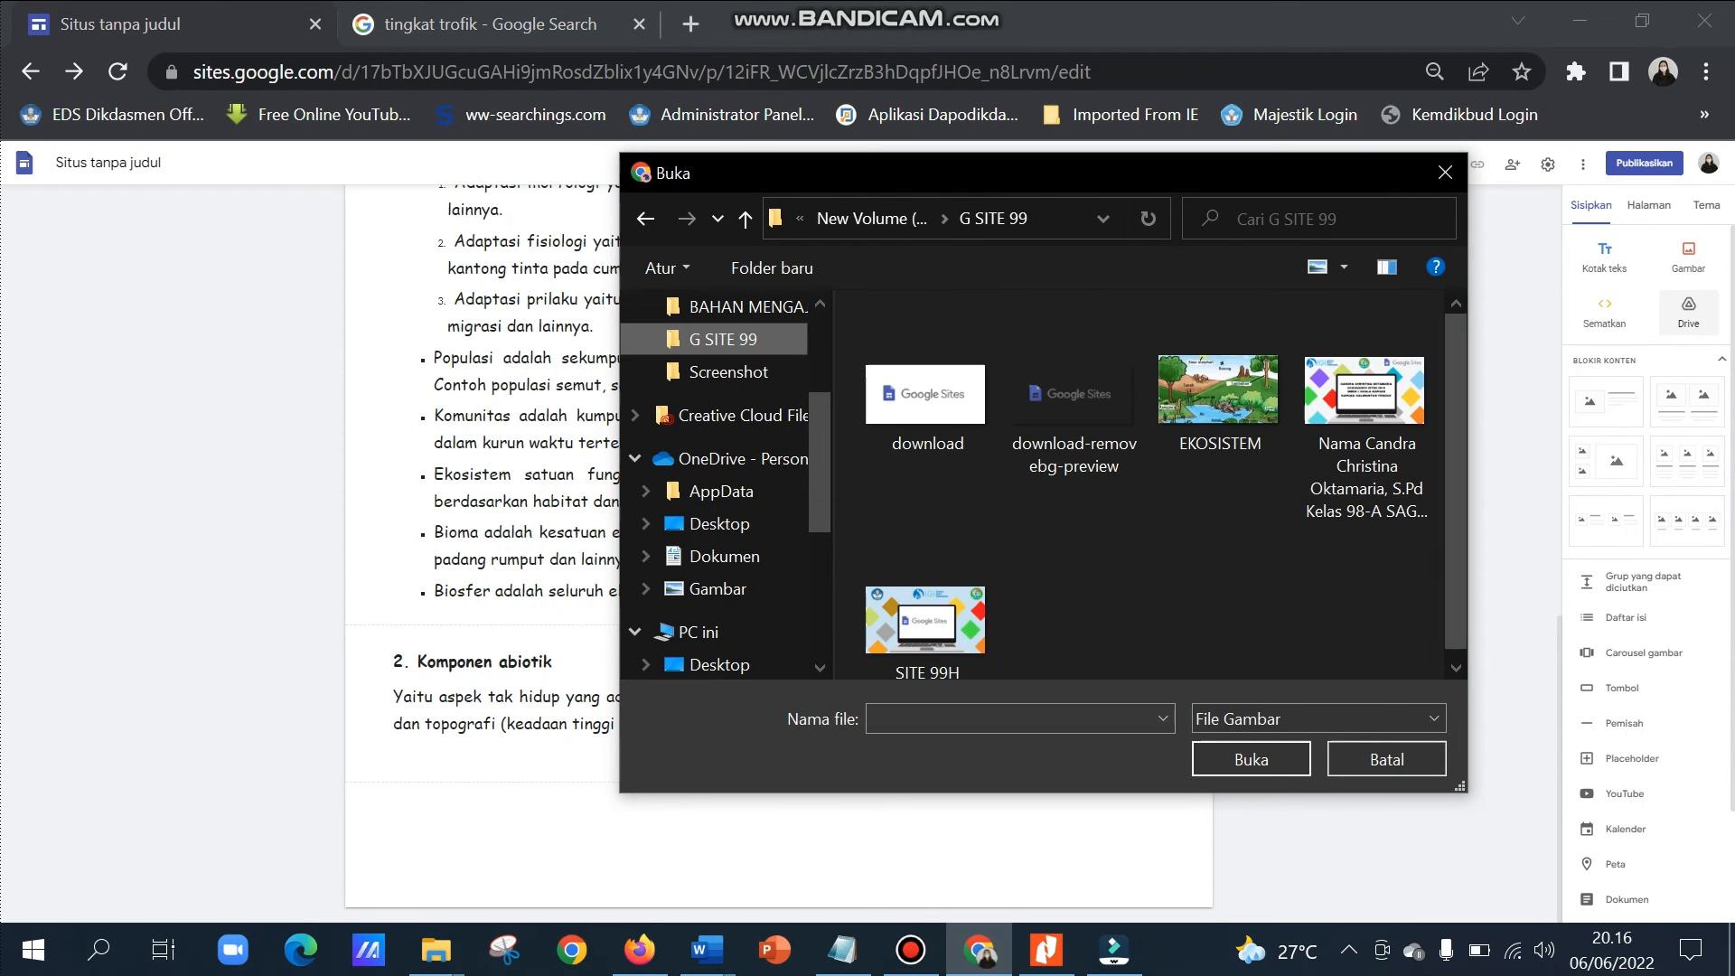
{"action": "left_click", "coordinate": [1216, 421]}
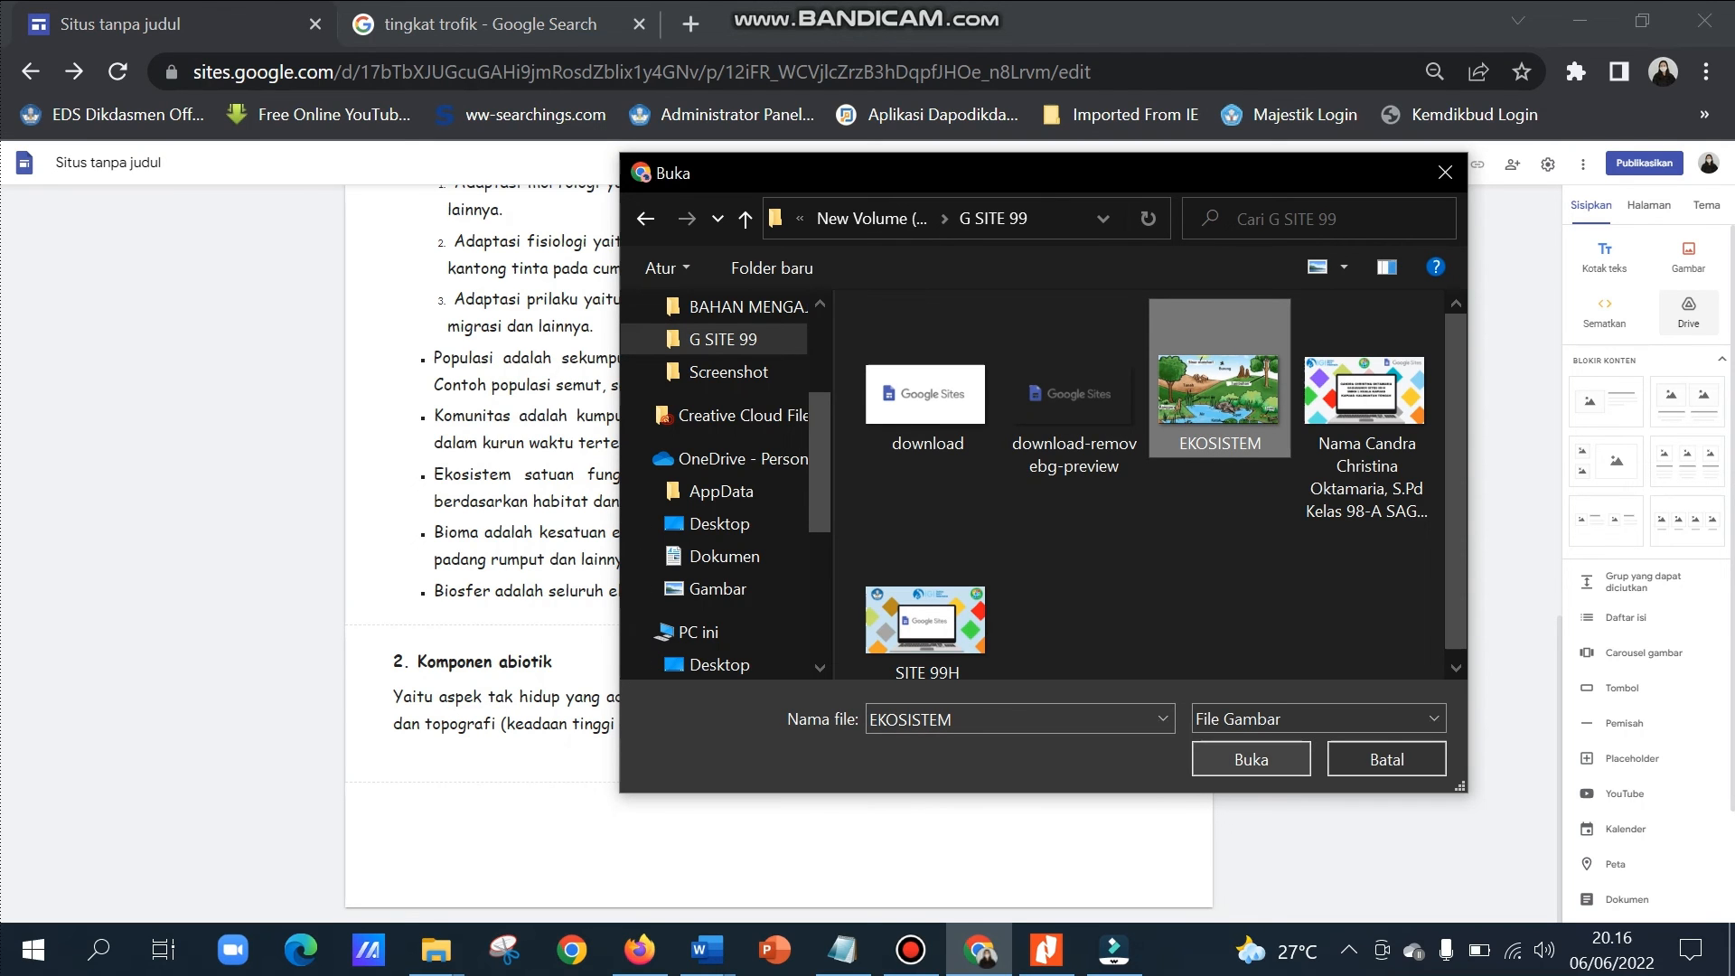
{"action": "left_click", "coordinate": [1252, 759]}
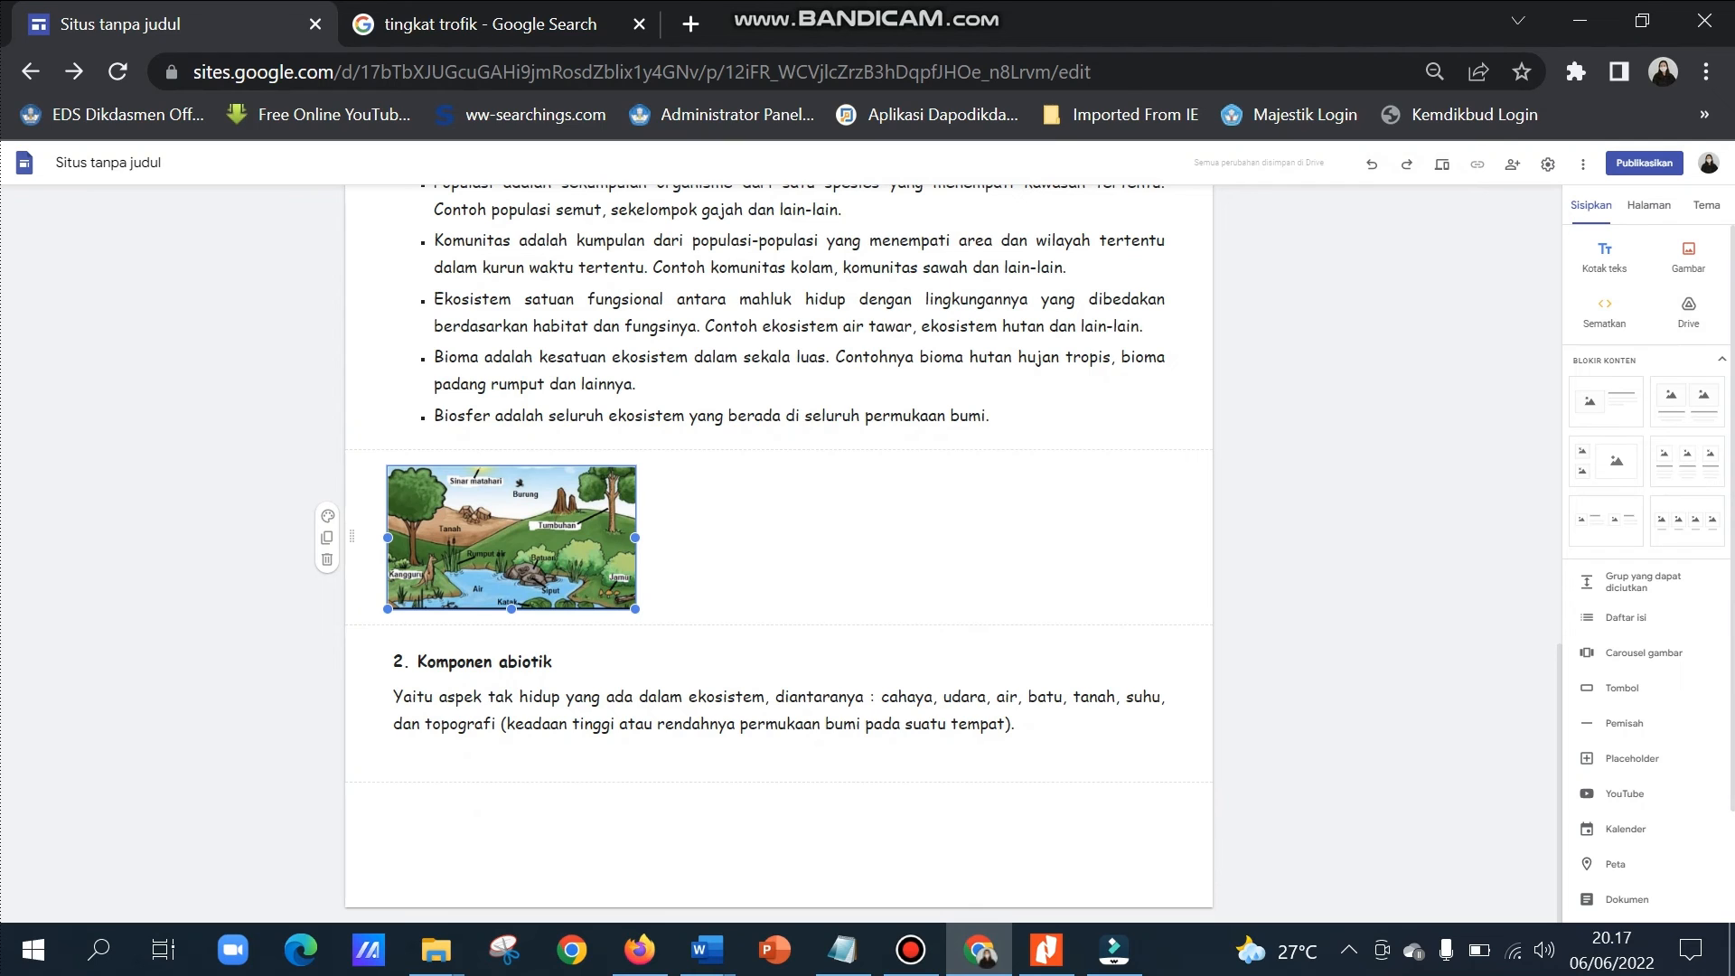
Move the ecosystem picture below the Komponen abiotik text, enlarge it to show the whole scene and centre it on the page.
{"action": "left_click_drag", "start_coordinate": [512, 537], "coordinate": [716, 813]}
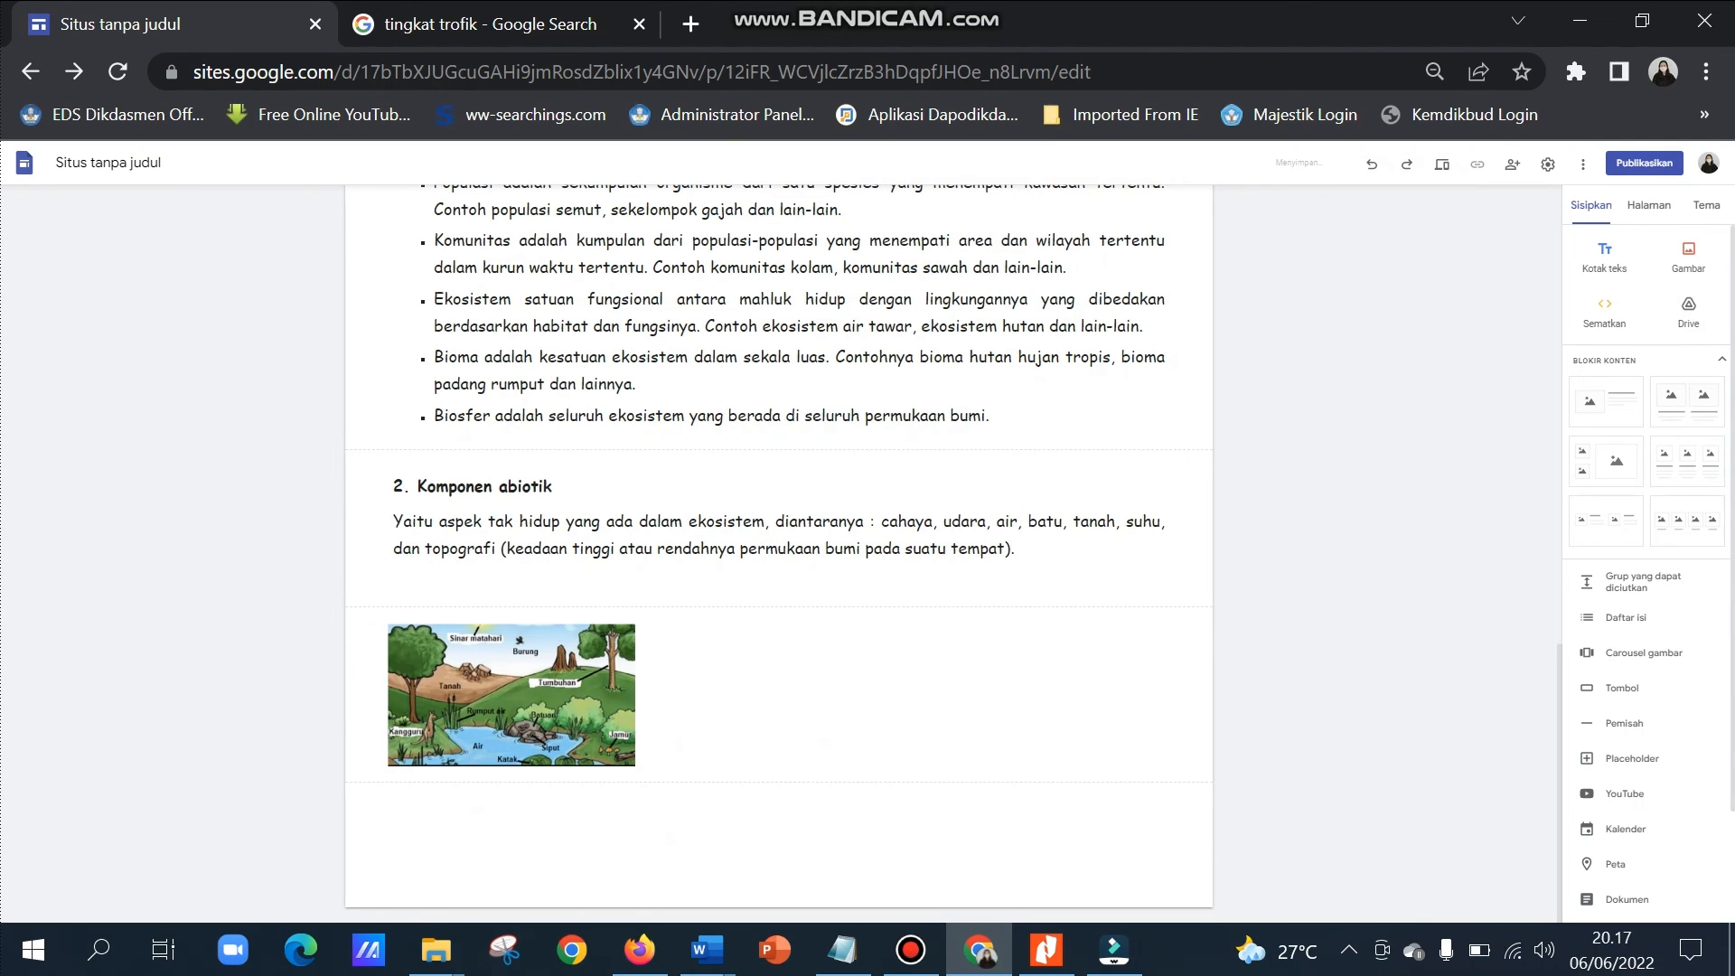
{"action": "left_click_drag", "start_coordinate": [634, 766], "coordinate": [902, 859]}
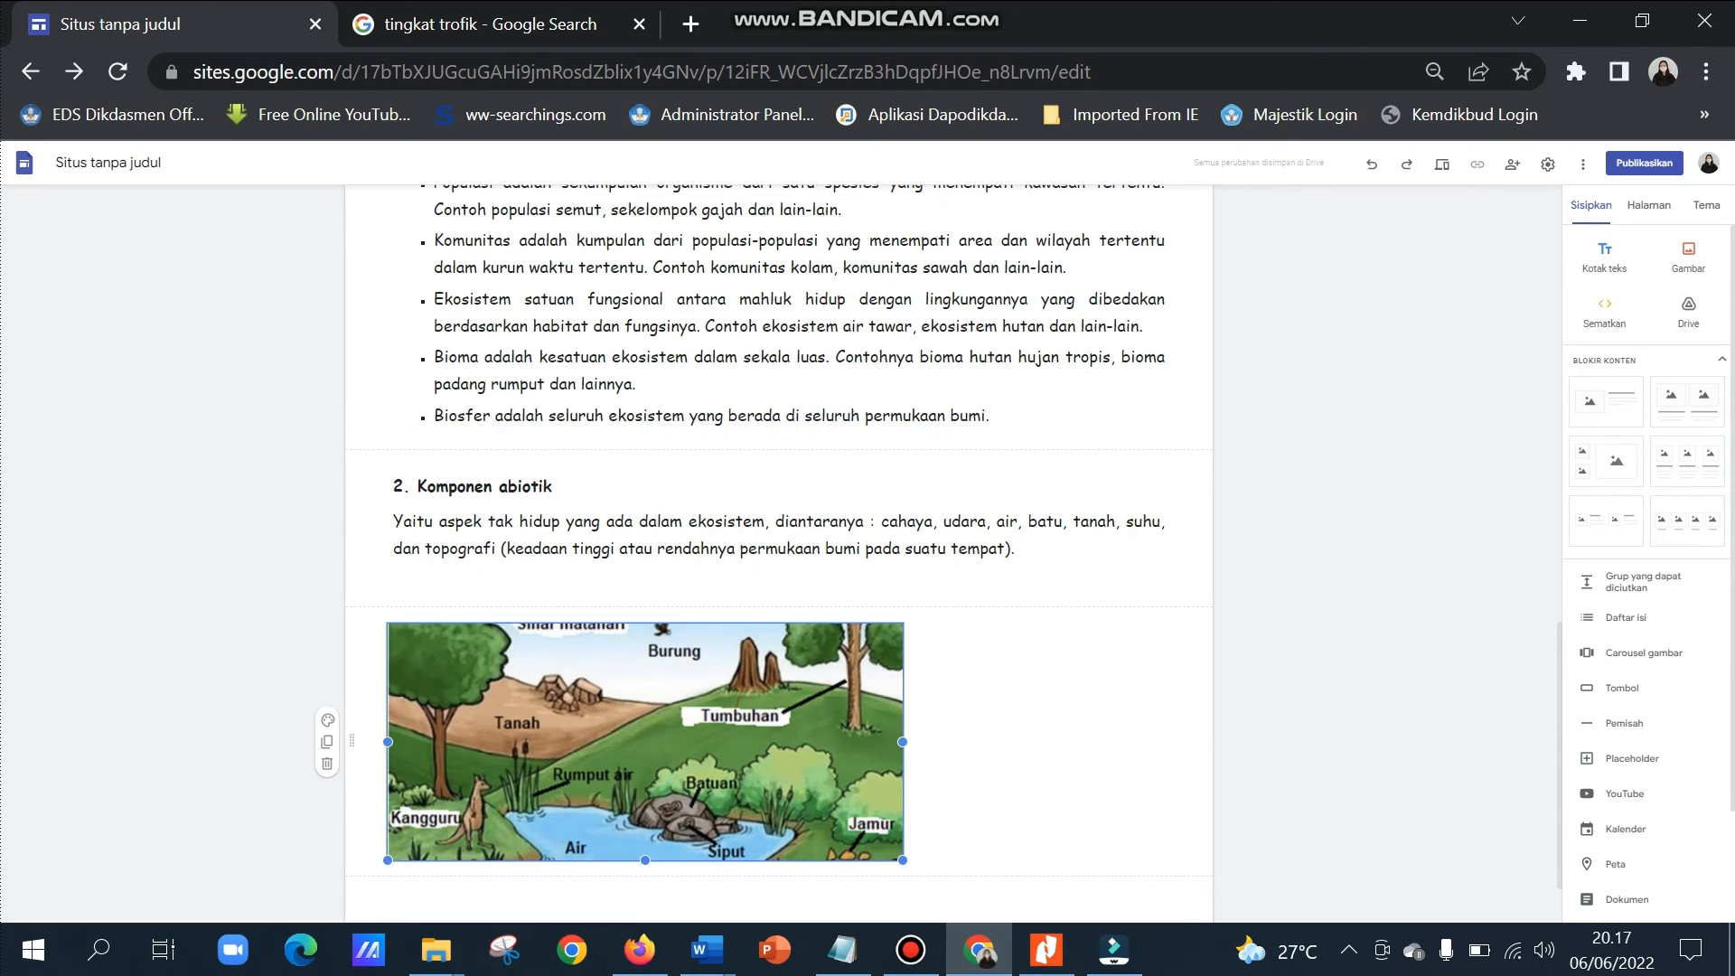
{"action": "left_click_drag", "start_coordinate": [645, 860], "coordinate": [645, 804]}
{"action": "left_click_drag", "start_coordinate": [645, 714], "coordinate": [747, 701]}
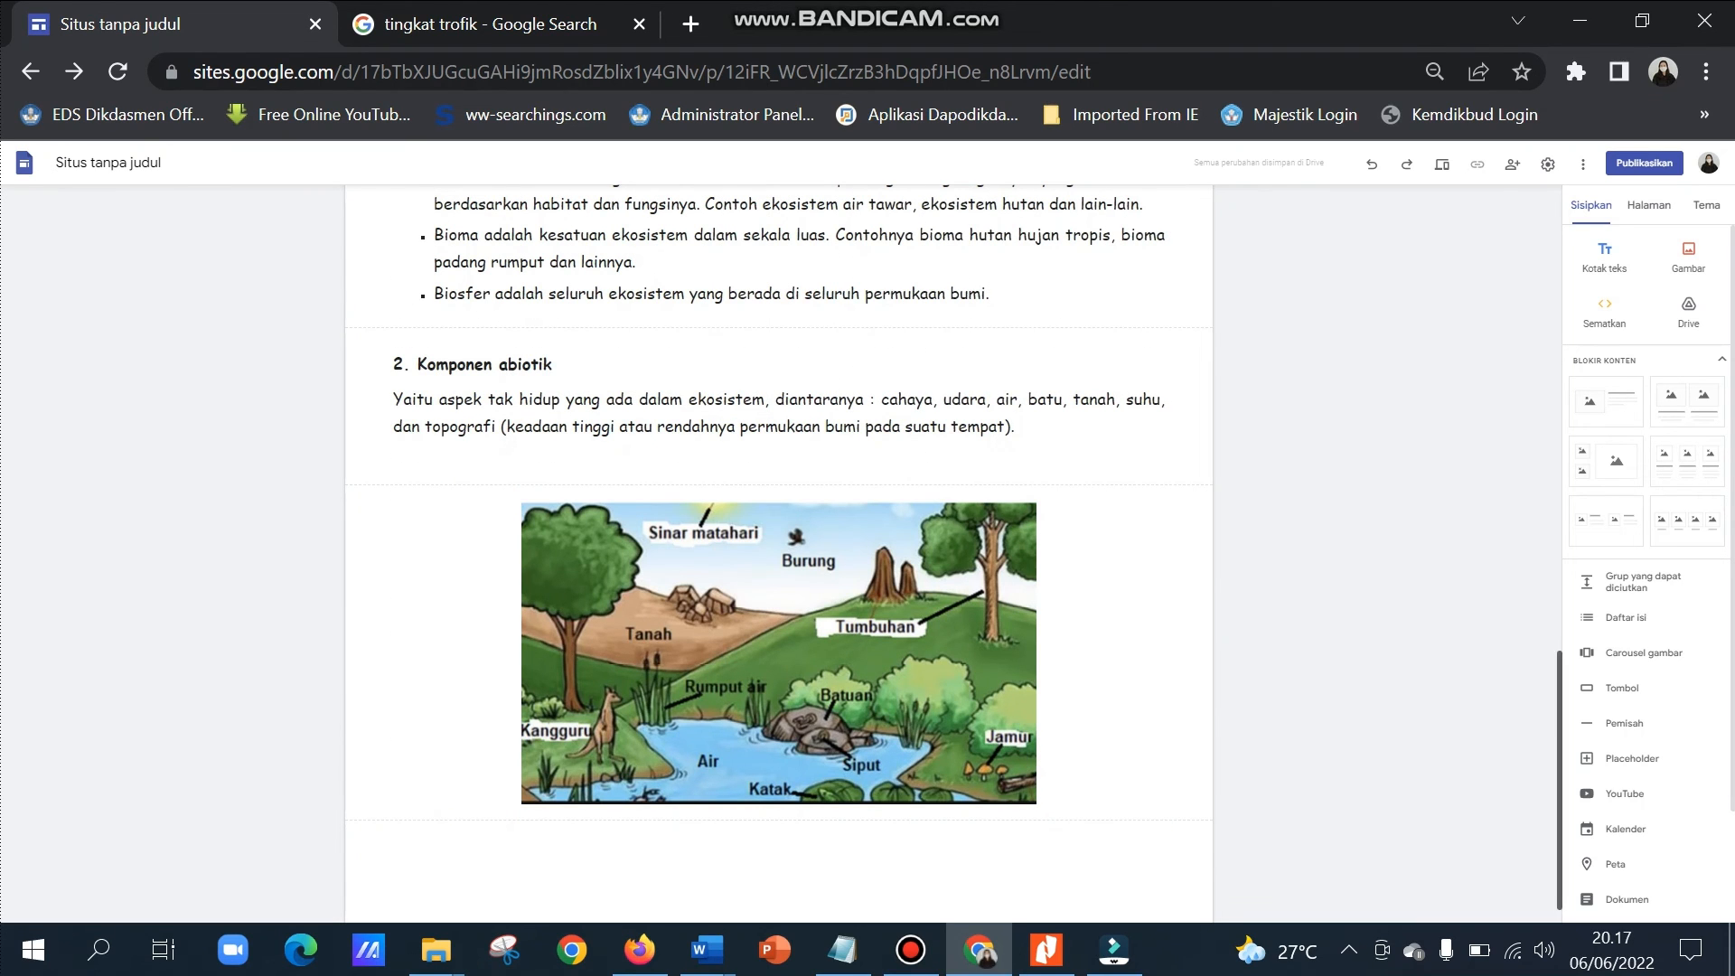
{"action": "scroll", "coordinate": [777, 552], "scroll_direction": "up", "scroll_amount": 3}
{"action": "scroll", "coordinate": [777, 551], "scroll_direction": "up", "scroll_amount": 2}
{"action": "scroll", "coordinate": [777, 551], "scroll_direction": "down", "scroll_amount": 7}
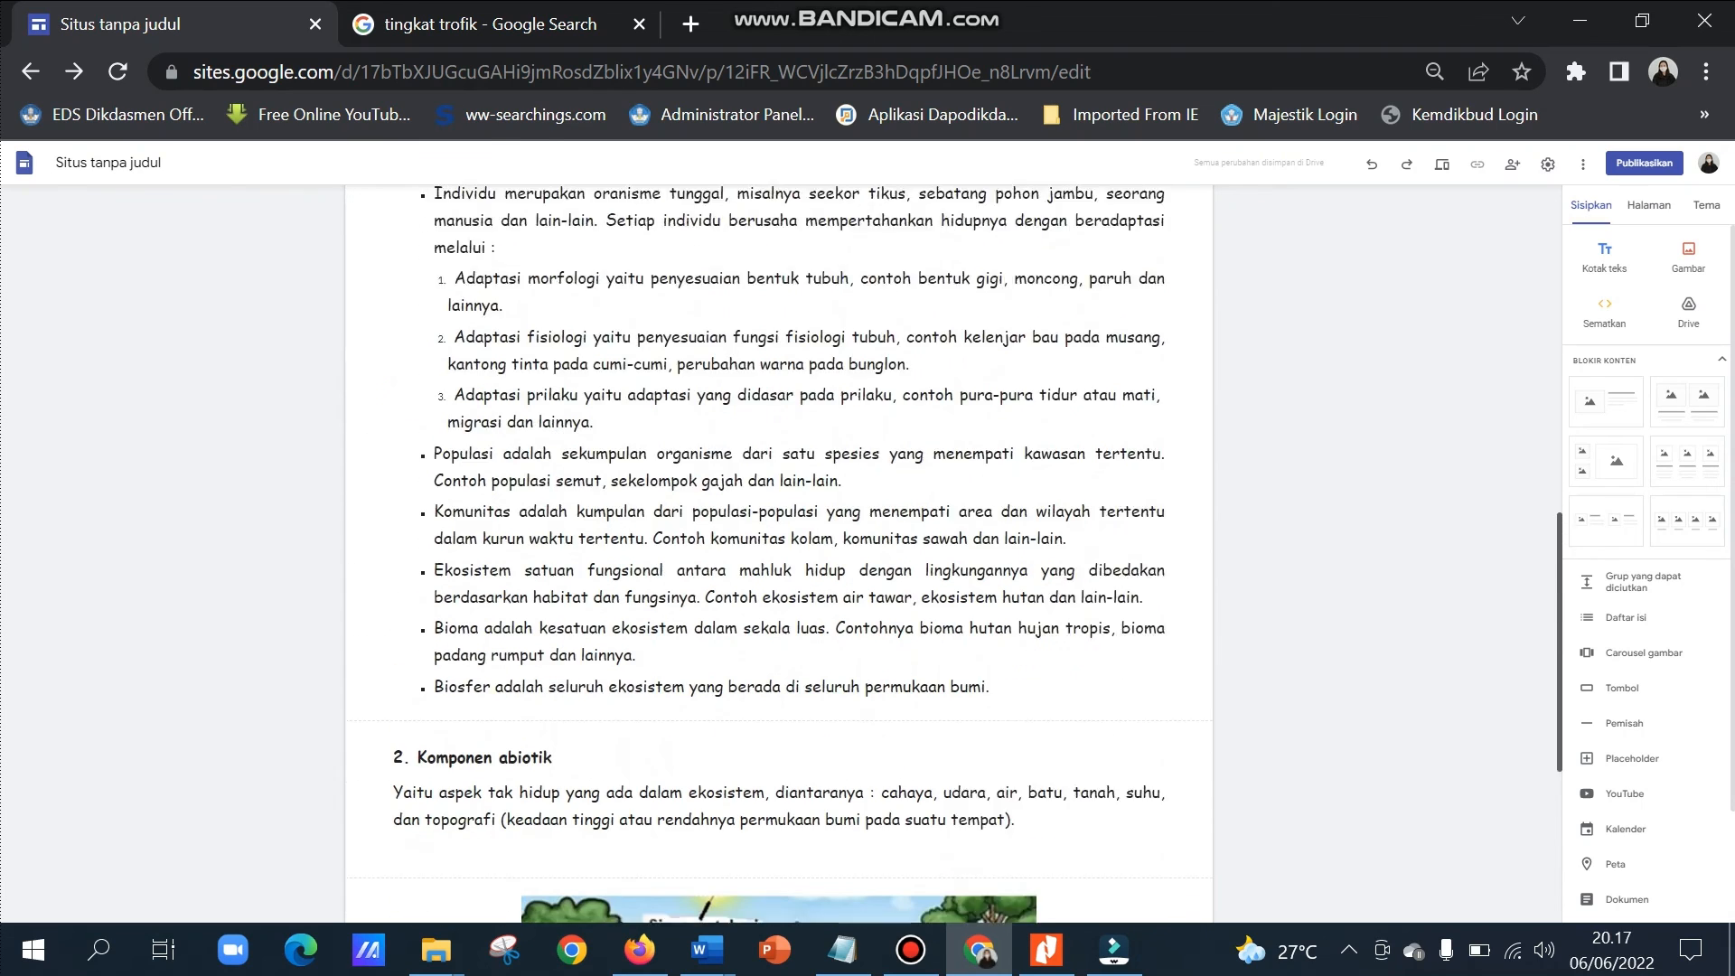
{"action": "scroll", "coordinate": [777, 551], "scroll_direction": "down", "scroll_amount": 1}
{"action": "scroll", "coordinate": [777, 552], "scroll_direction": "up", "scroll_amount": 4}
{"action": "scroll", "coordinate": [777, 552], "scroll_direction": "down", "scroll_amount": 4}
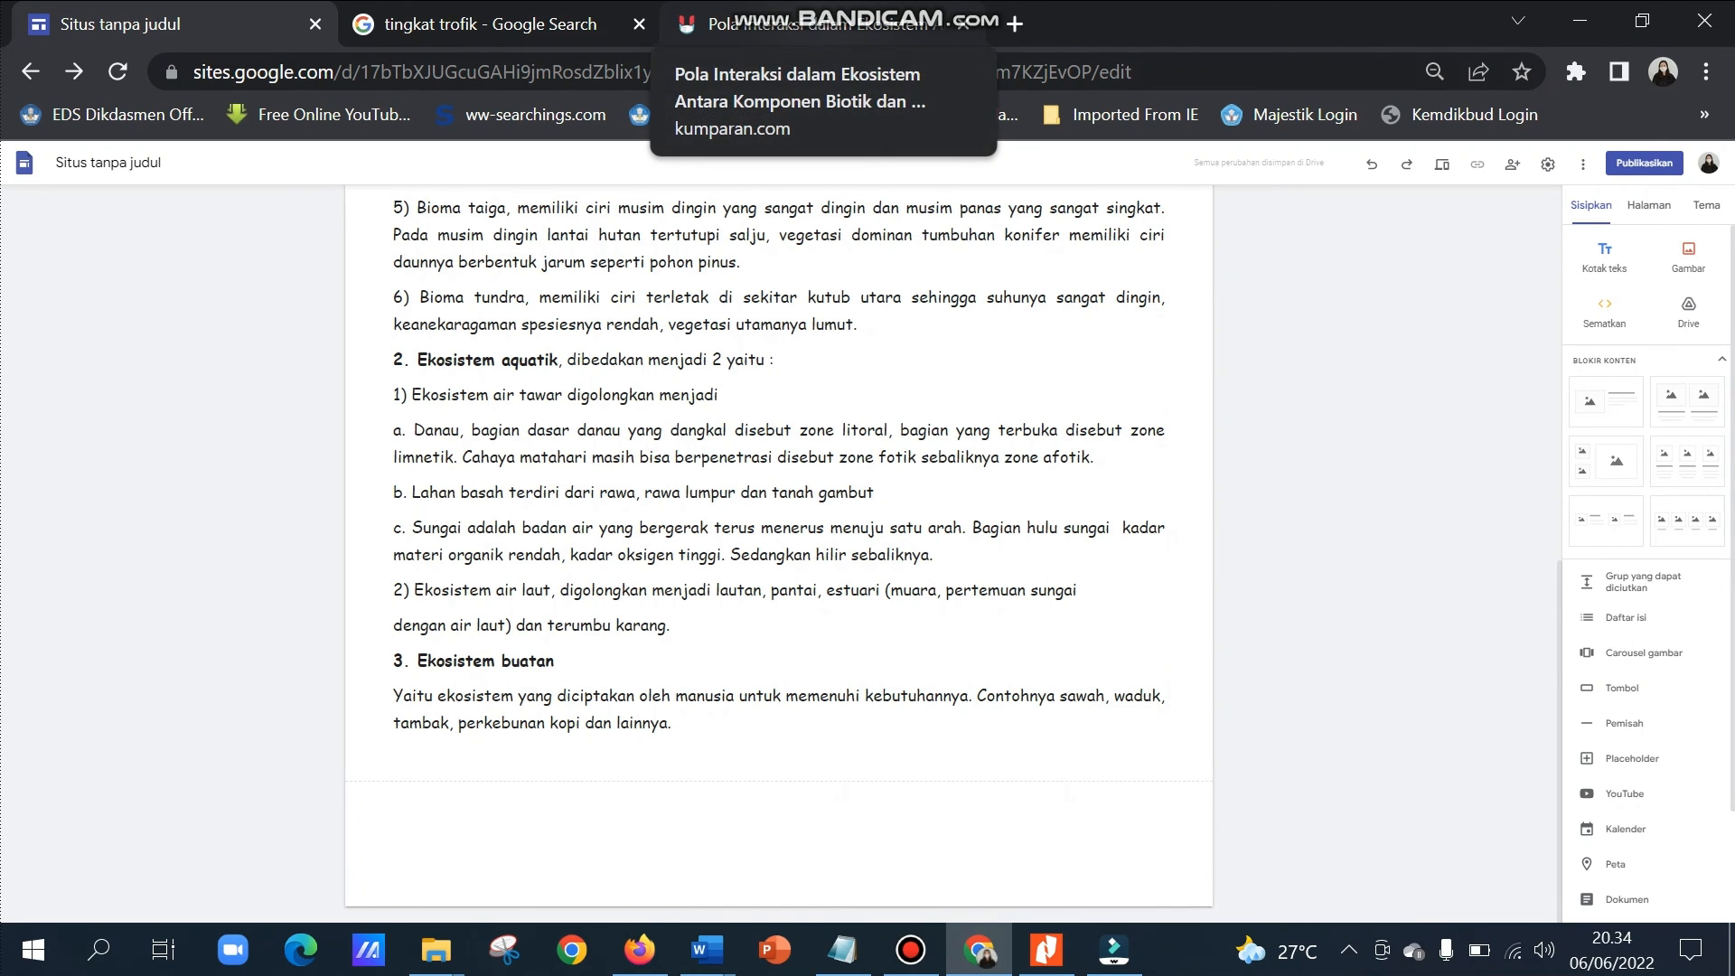
Copy the full web address of the kumparan article on Pola Interaksi dalam Ekosistem and return to the Google Sites editor.
{"action": "left_click", "coordinate": [795, 24]}
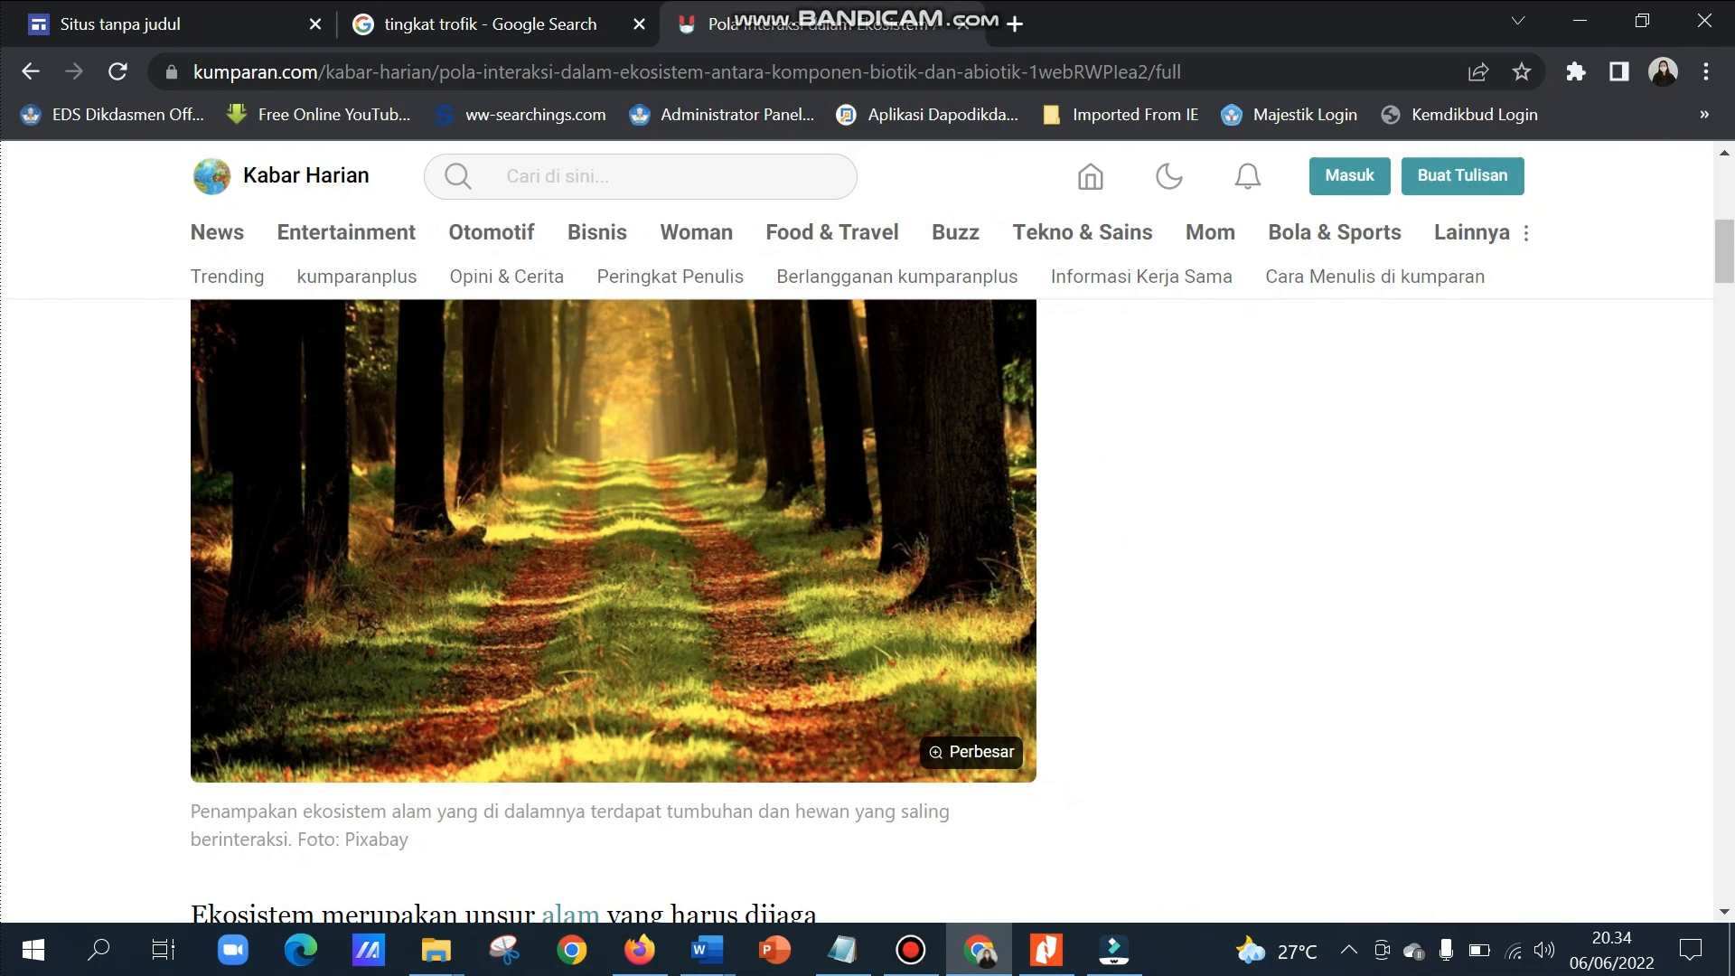
{"action": "left_click_drag", "start_coordinate": [1183, 72], "coordinate": [192, 71]}
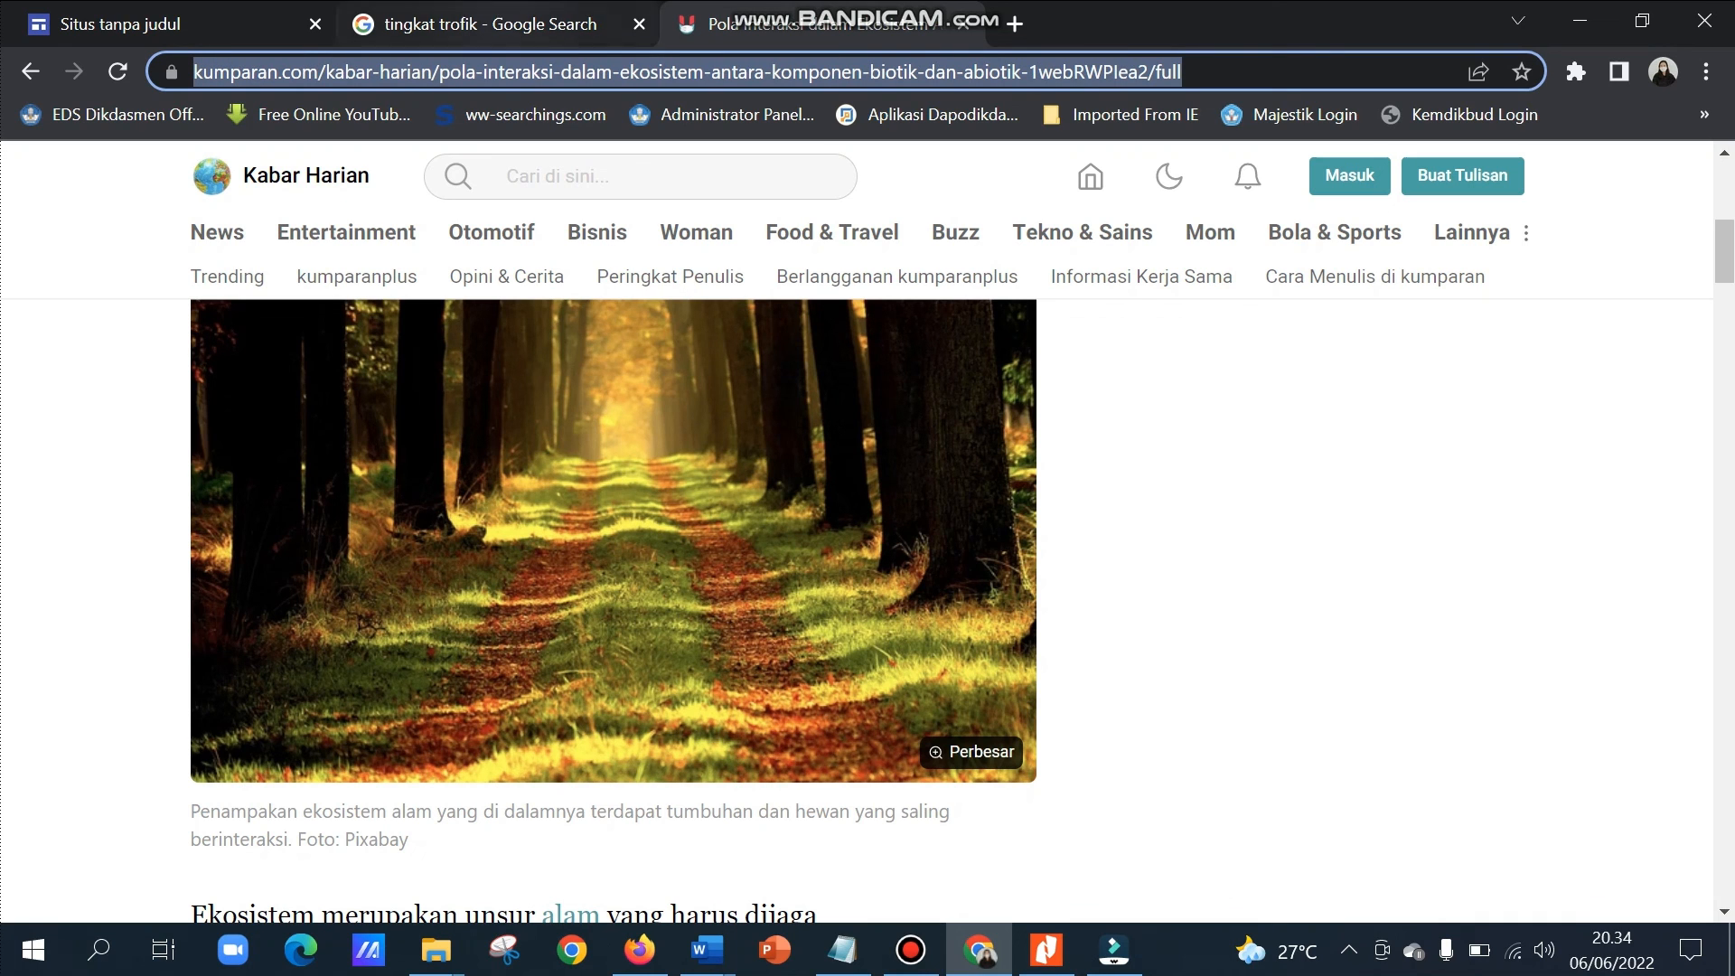
{"action": "left_click", "coordinate": [217, 25]}
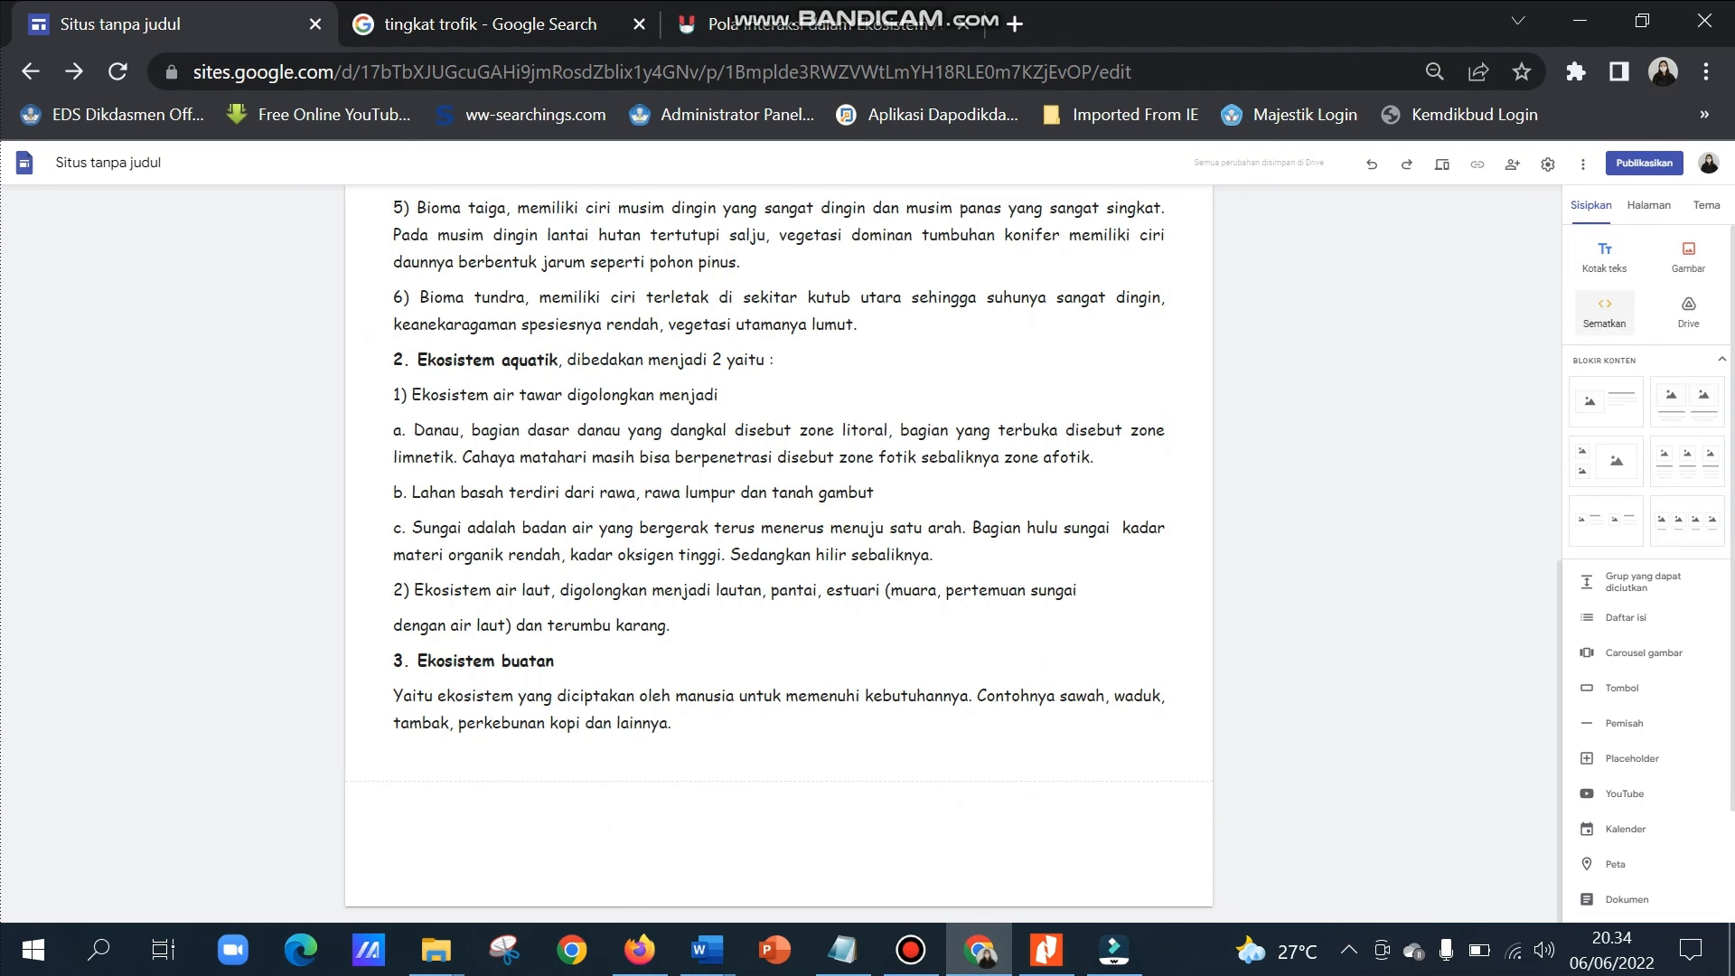
Embed the copied kumparan article URL as a whole page (Seluruh halaman) below the Ekosistem buatan text.
{"action": "left_click", "coordinate": [1605, 309]}
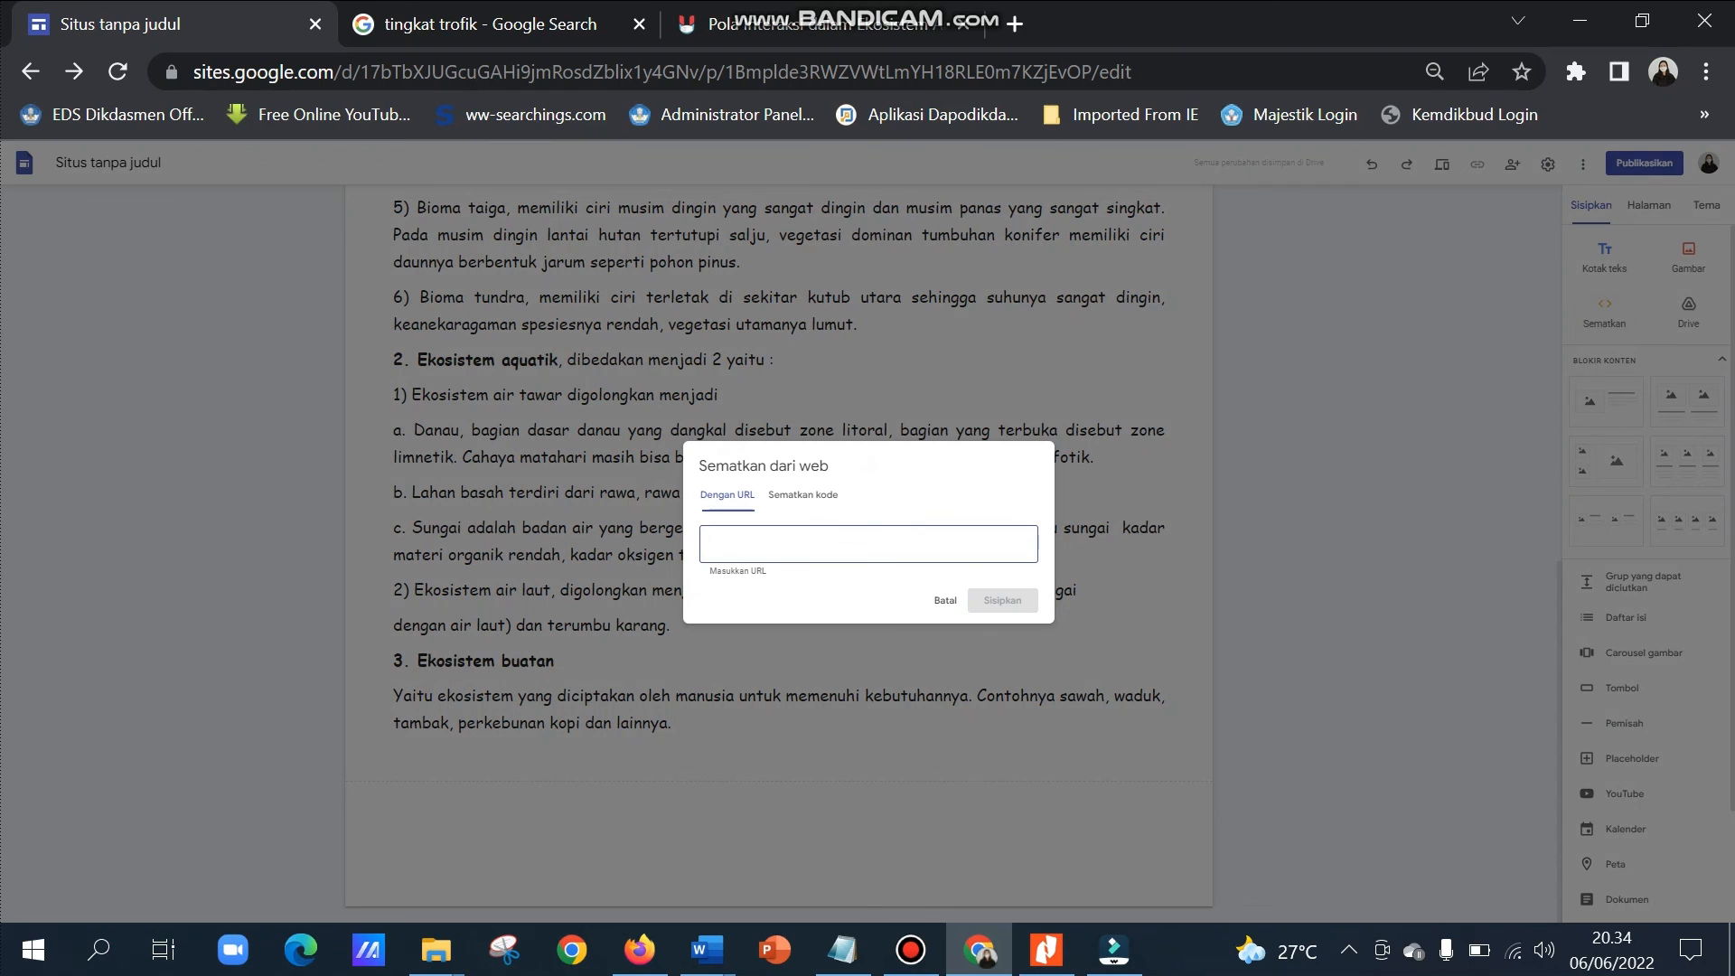
{"action": "key", "text": "Return"}
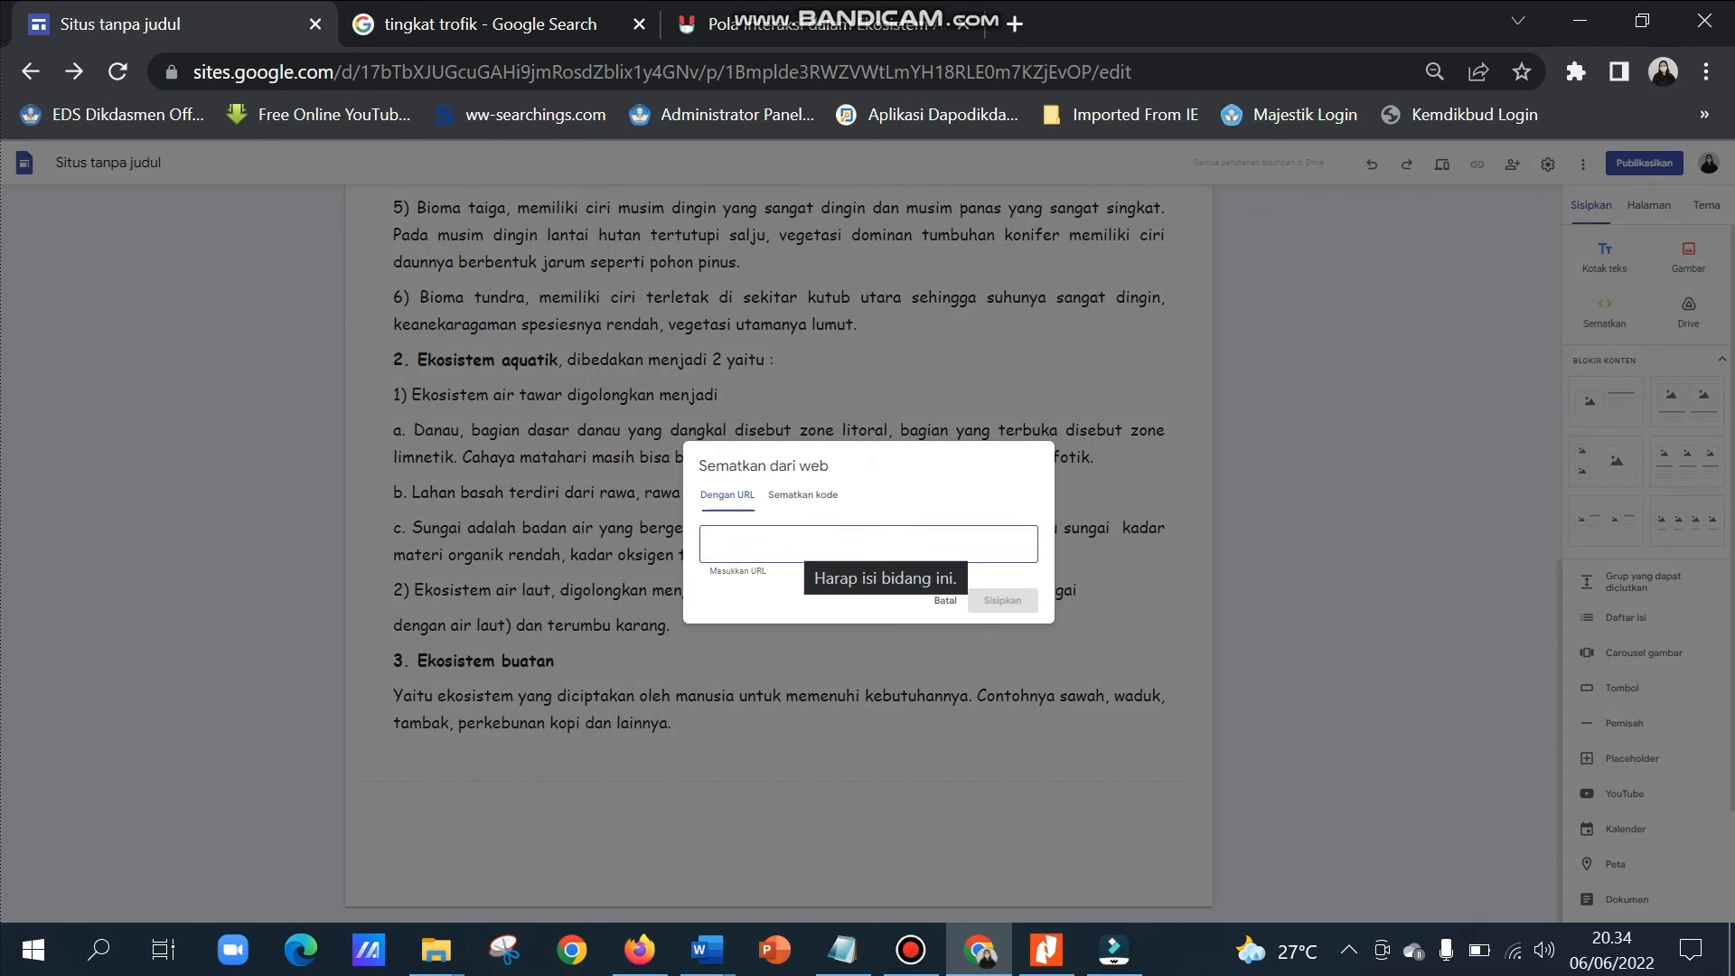
{"action": "key", "text": "ctrl+v"}
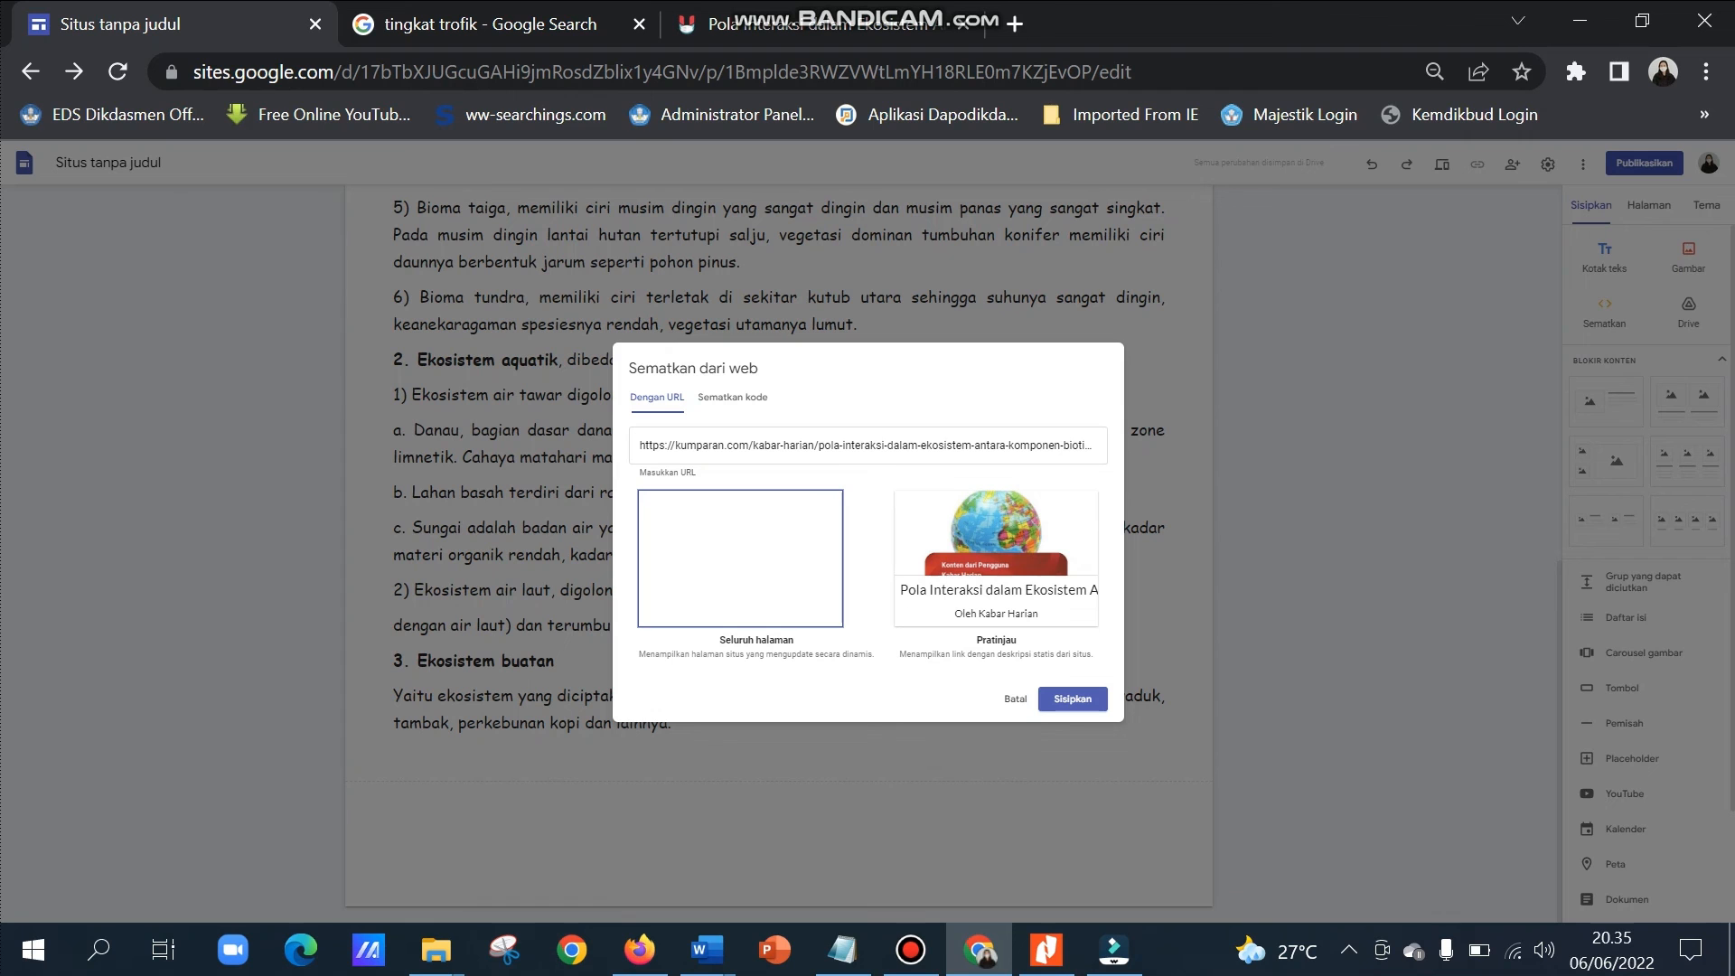
{"action": "left_click", "coordinate": [1072, 698]}
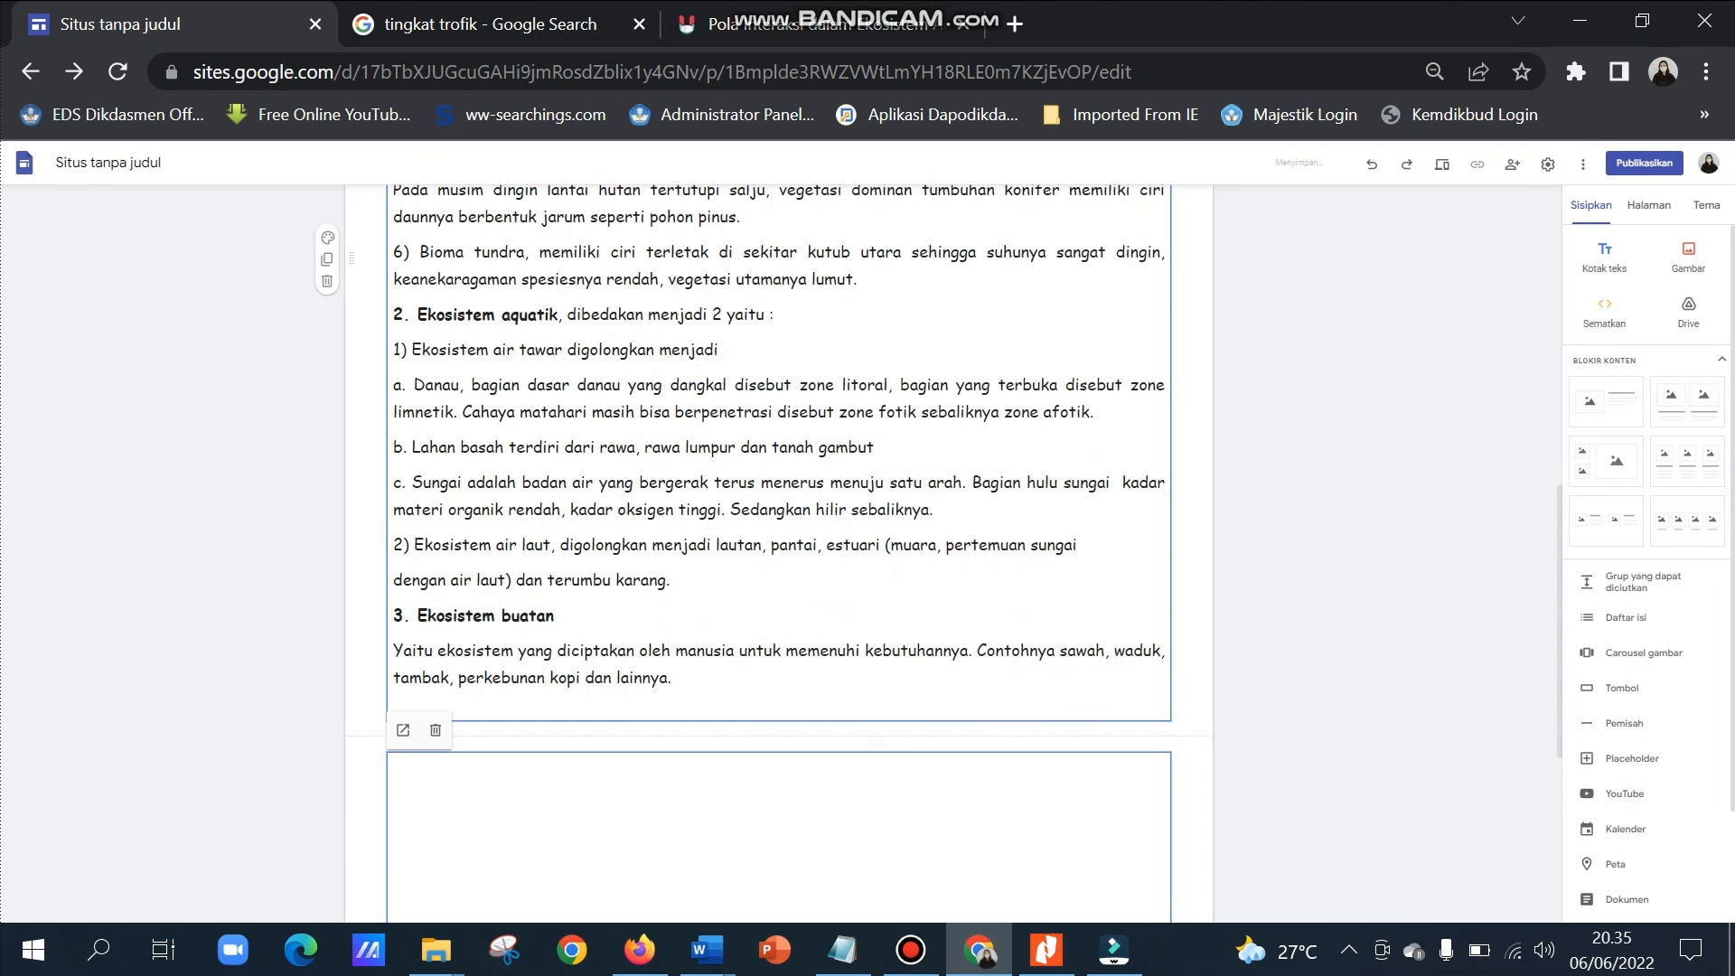
{"action": "left_click_drag", "start_coordinate": [1560, 624], "coordinate": [1560, 792]}
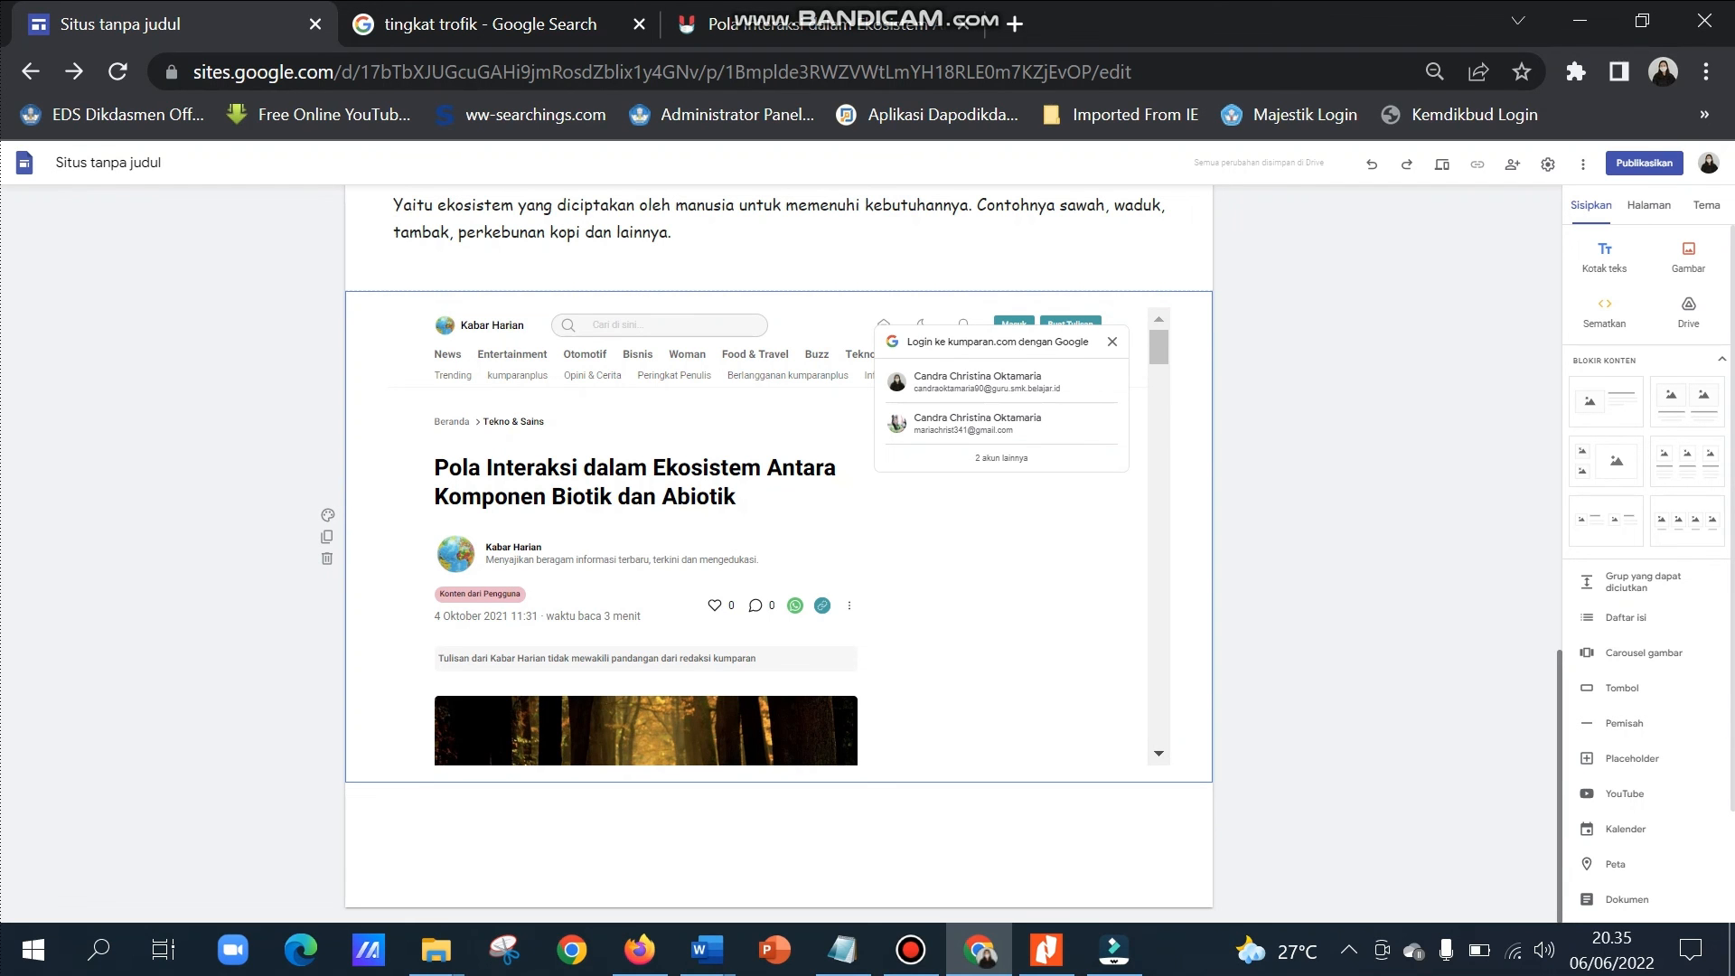
{"action": "scroll", "coordinate": [778, 553], "scroll_direction": "up", "scroll_amount": 4}
{"action": "scroll", "coordinate": [778, 553], "scroll_direction": "down", "scroll_amount": 4}
{"action": "scroll", "coordinate": [777, 542], "scroll_direction": "up", "scroll_amount": 5}
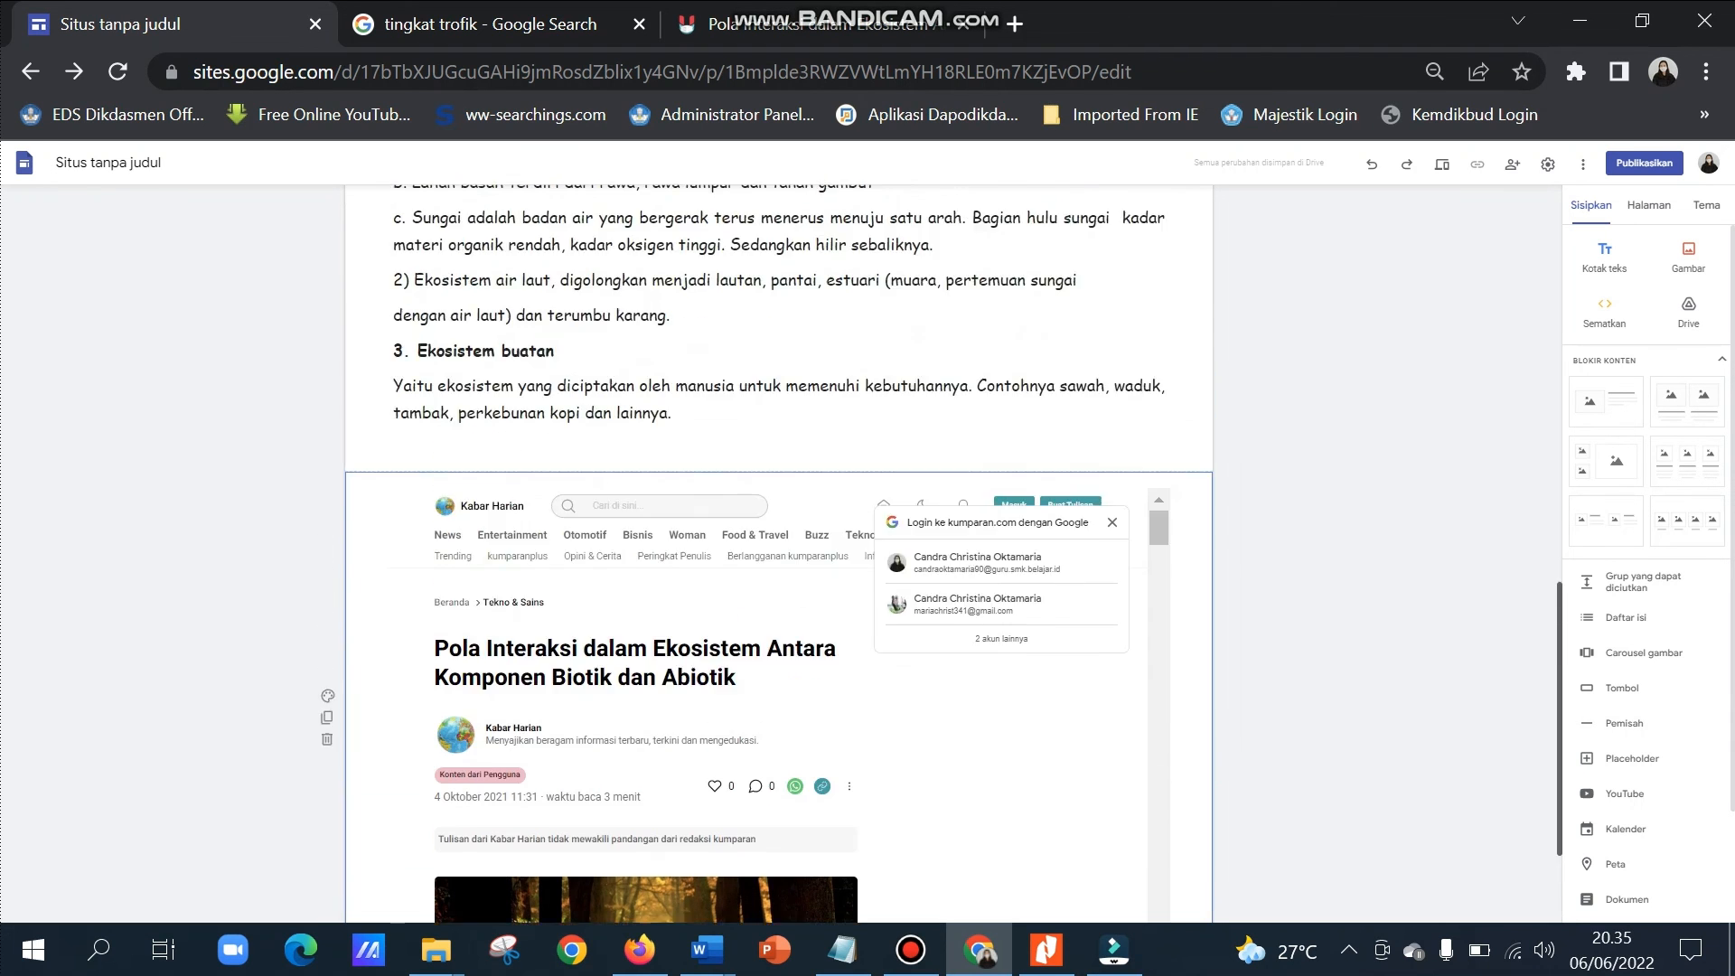
{"action": "scroll", "coordinate": [777, 542], "scroll_direction": "down", "scroll_amount": 5}
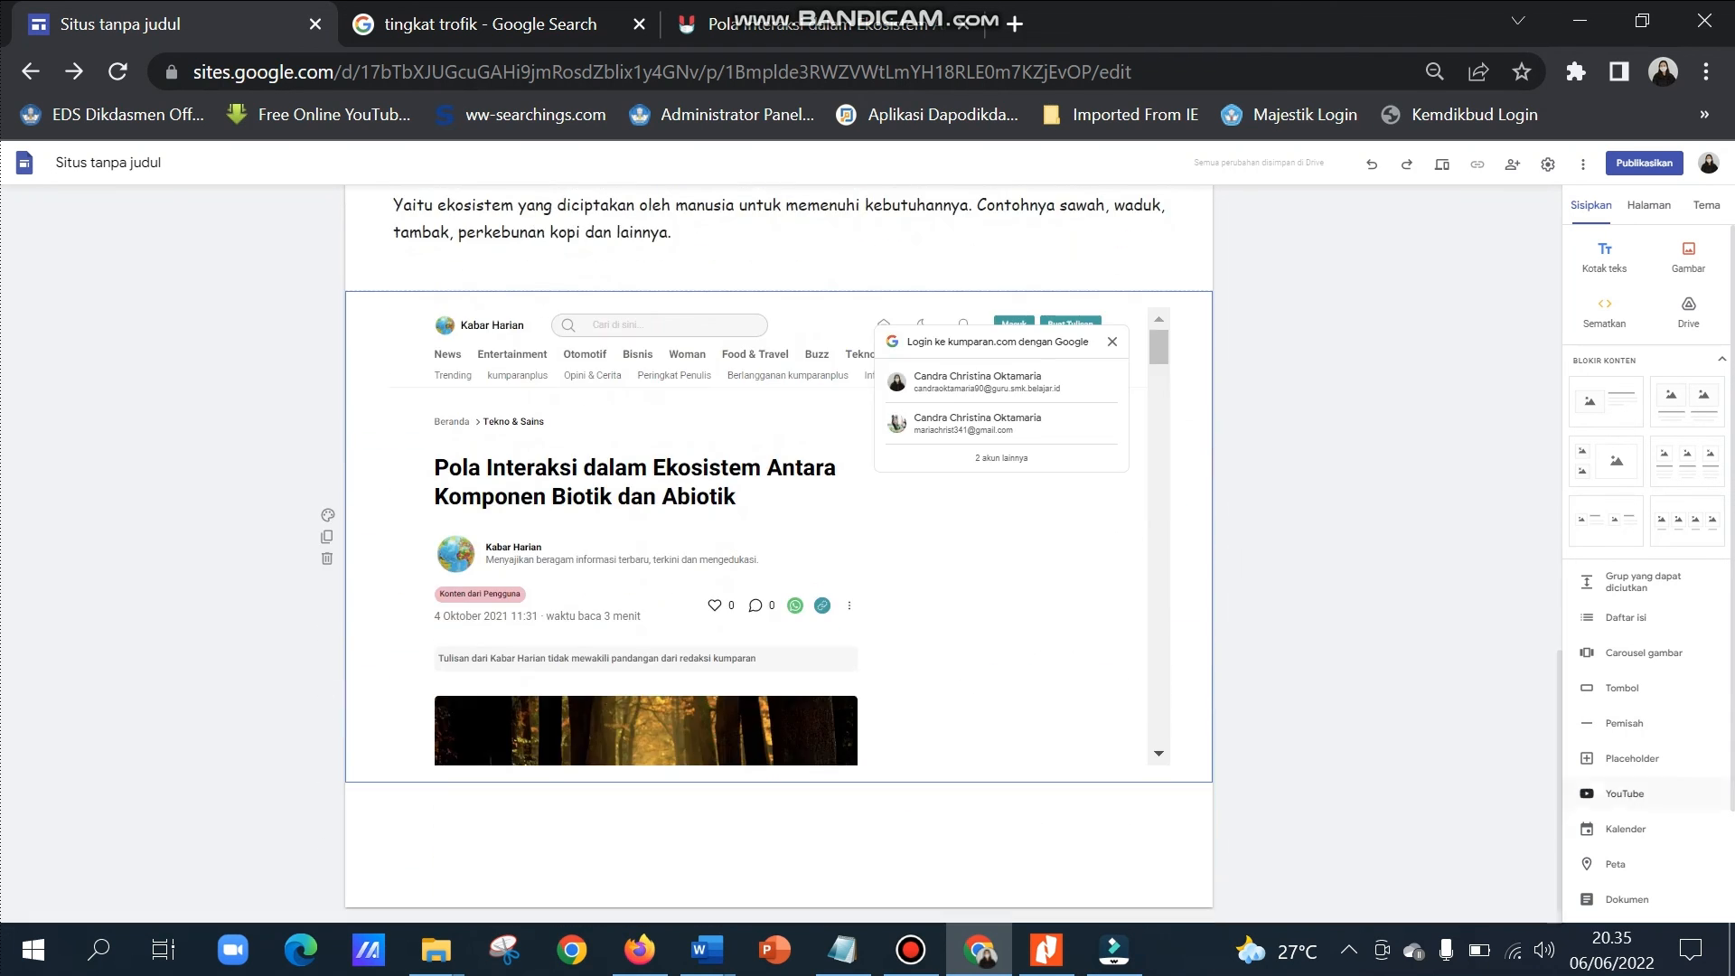